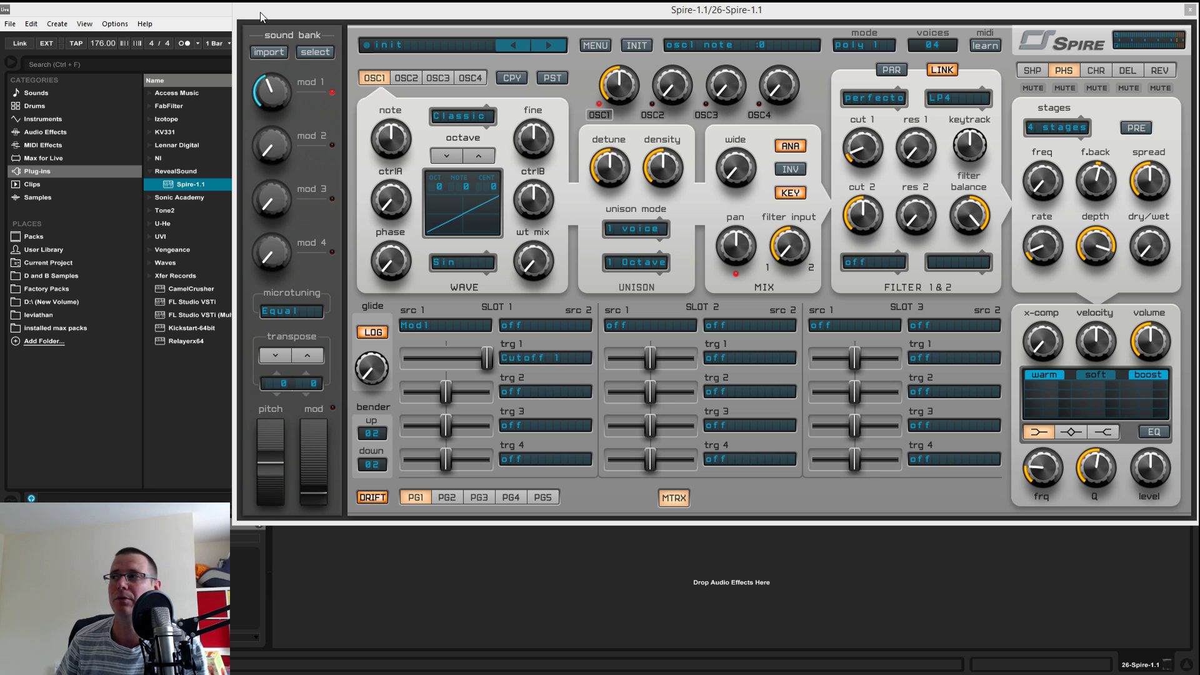
- Reset the patch to the init preset and switch from the modulation matrix to the envelope view
left_click(639, 46)
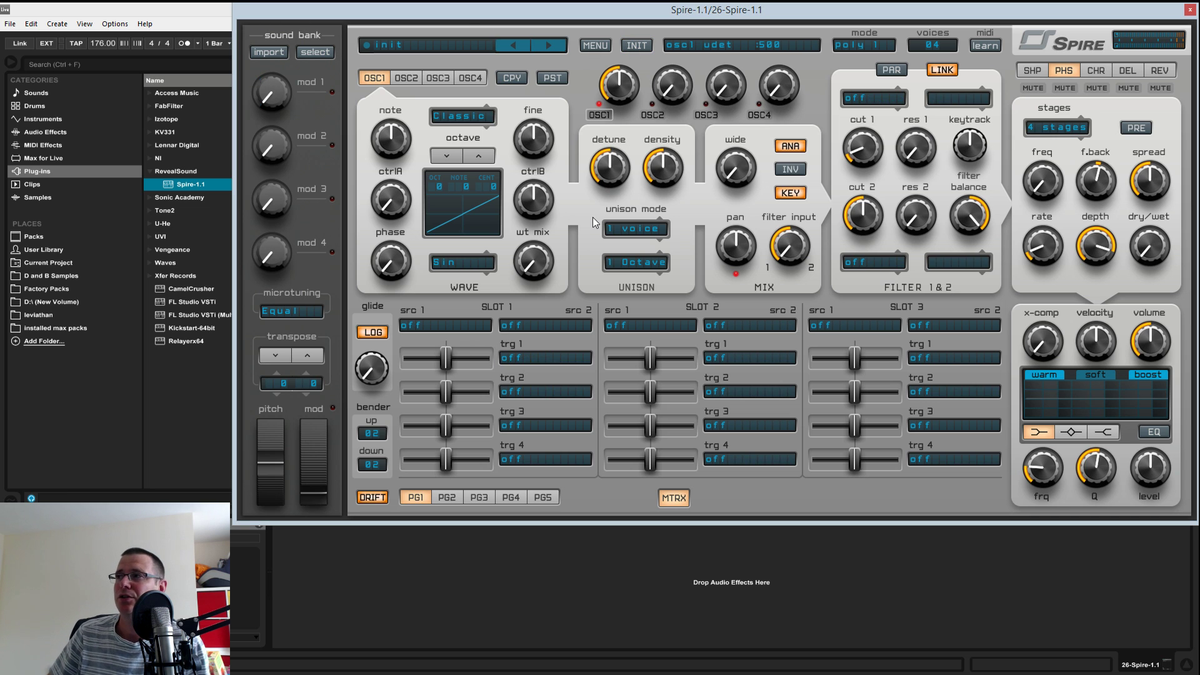
left_click(674, 498)
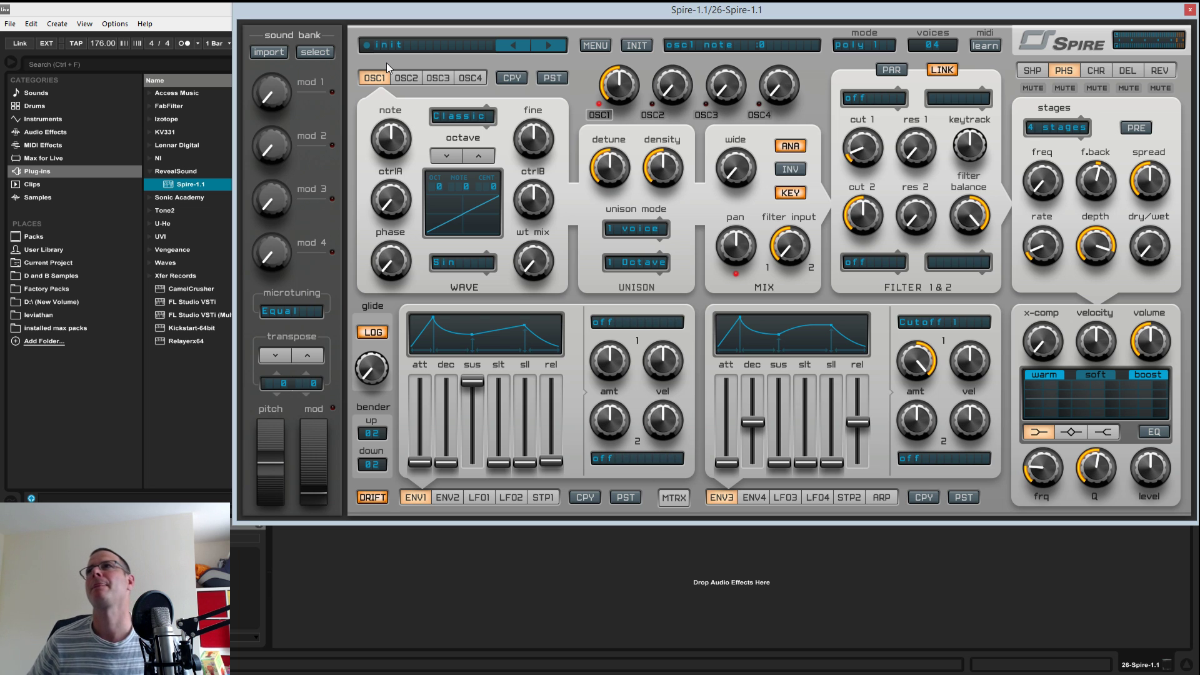
- Load the preset file PL-Anjuna-Morning.spf from the Desktop and raise the output volume
left_click(594, 47)
mouse_move(597, 60)
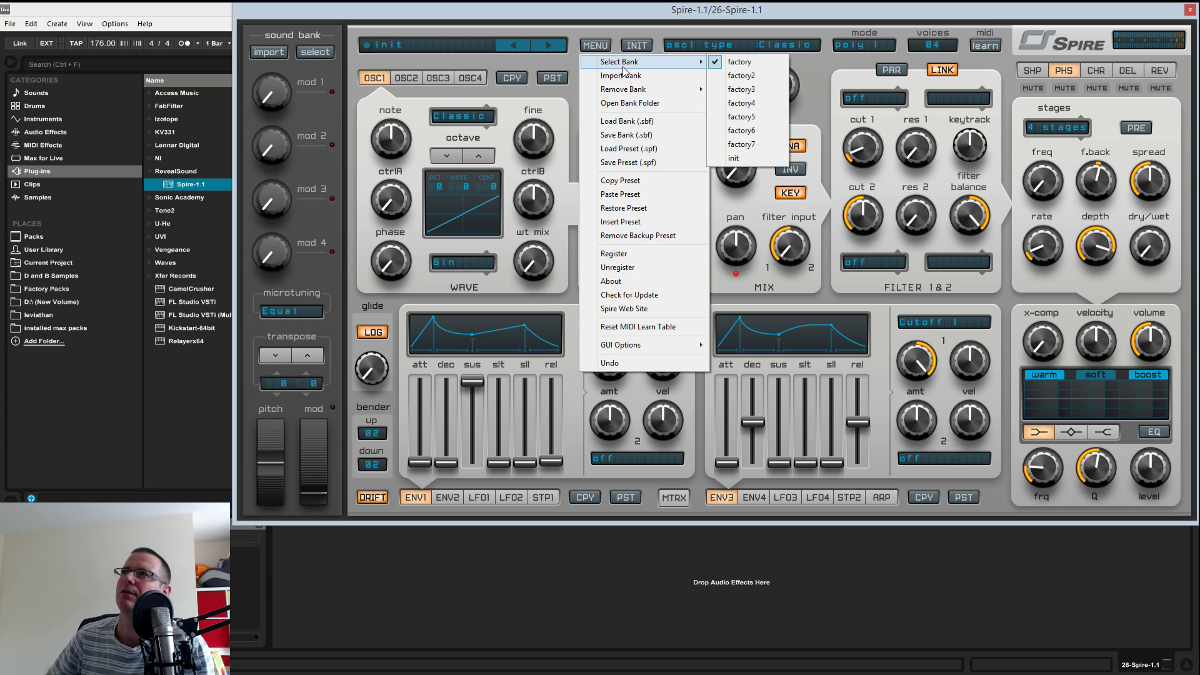
mouse_move(629, 92)
mouse_move(637, 65)
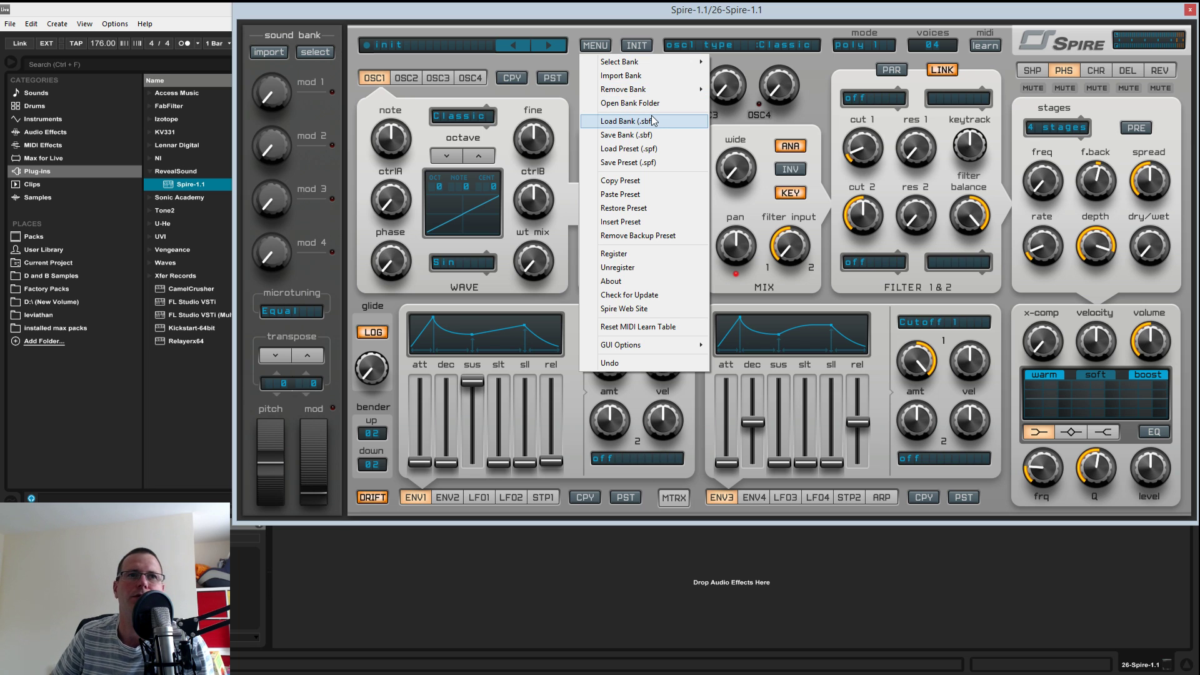
left_click(636, 152)
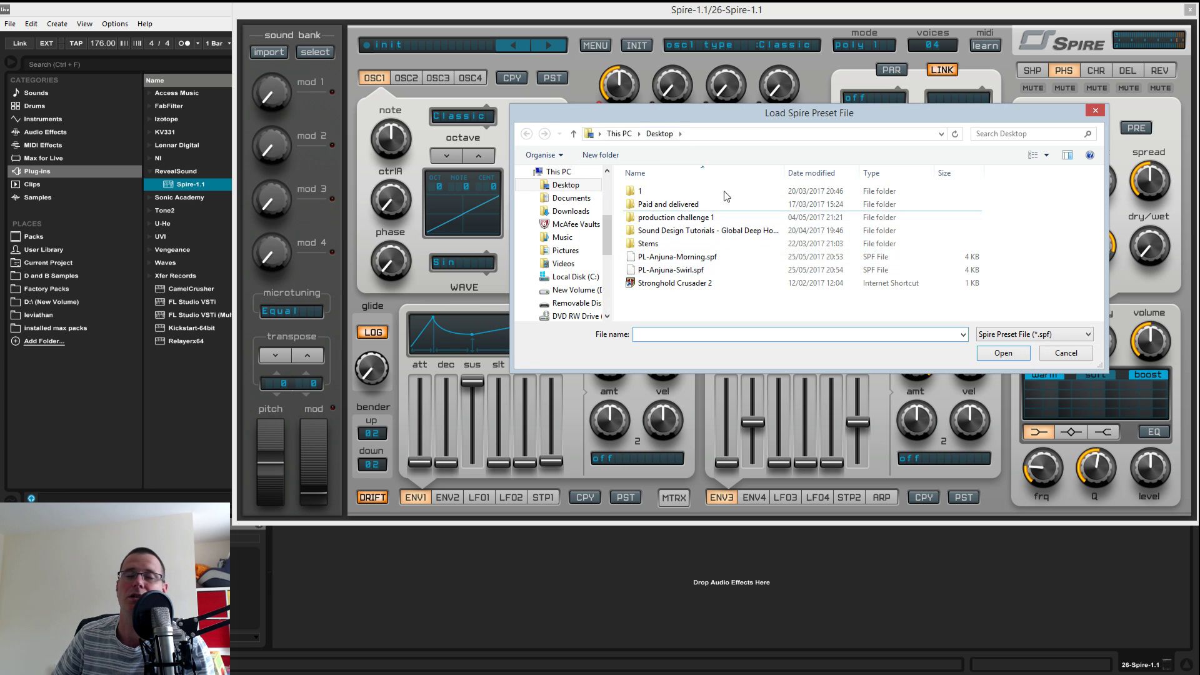
double_click(697, 262)
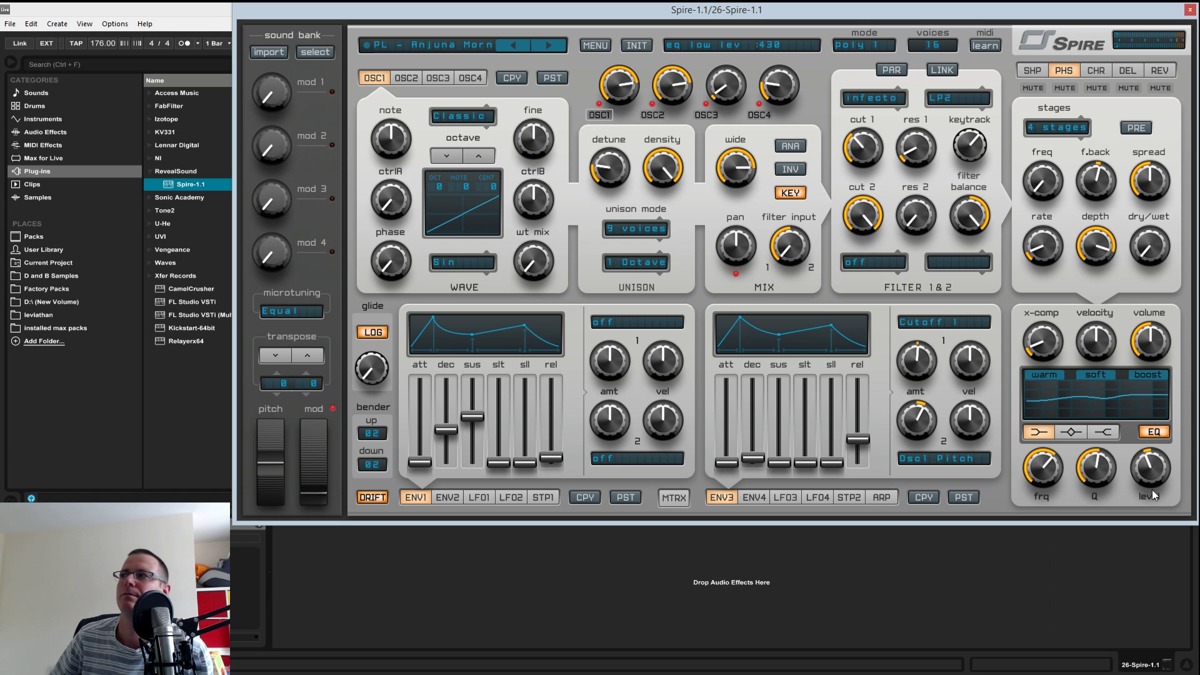
left_click_drag(1152, 345, 1160, 300)
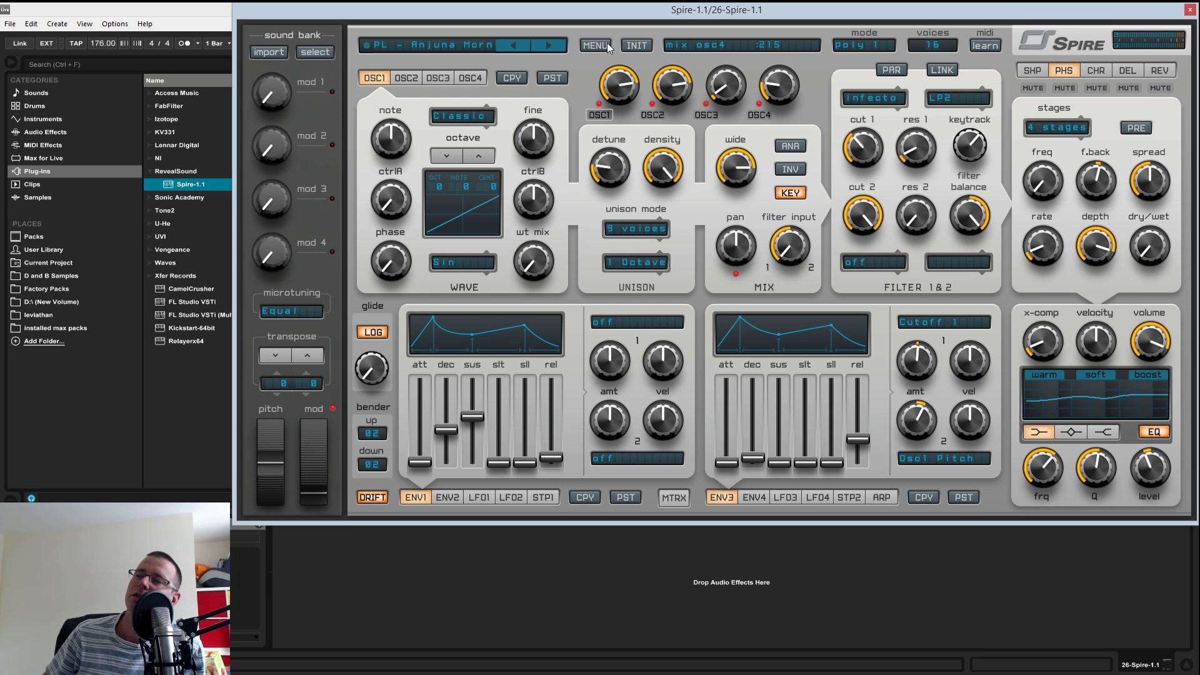
- Look through the list of presets in the current sound bank without changing the loaded preset
left_click(465, 46)
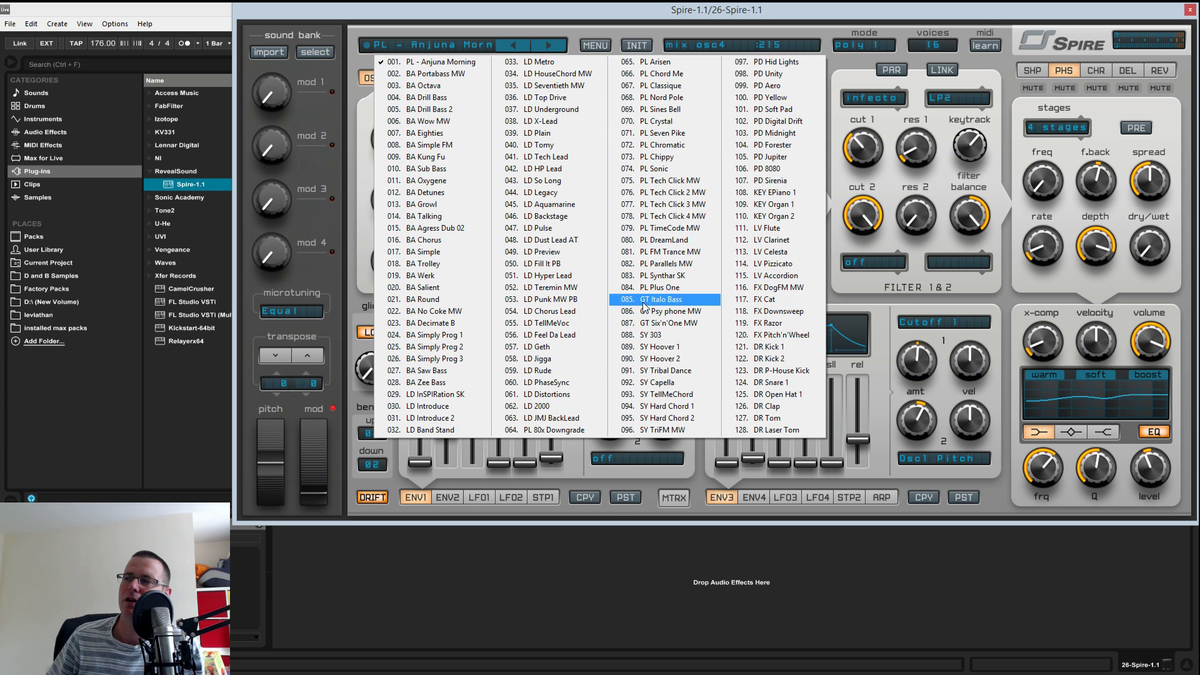
left_click(850, 241)
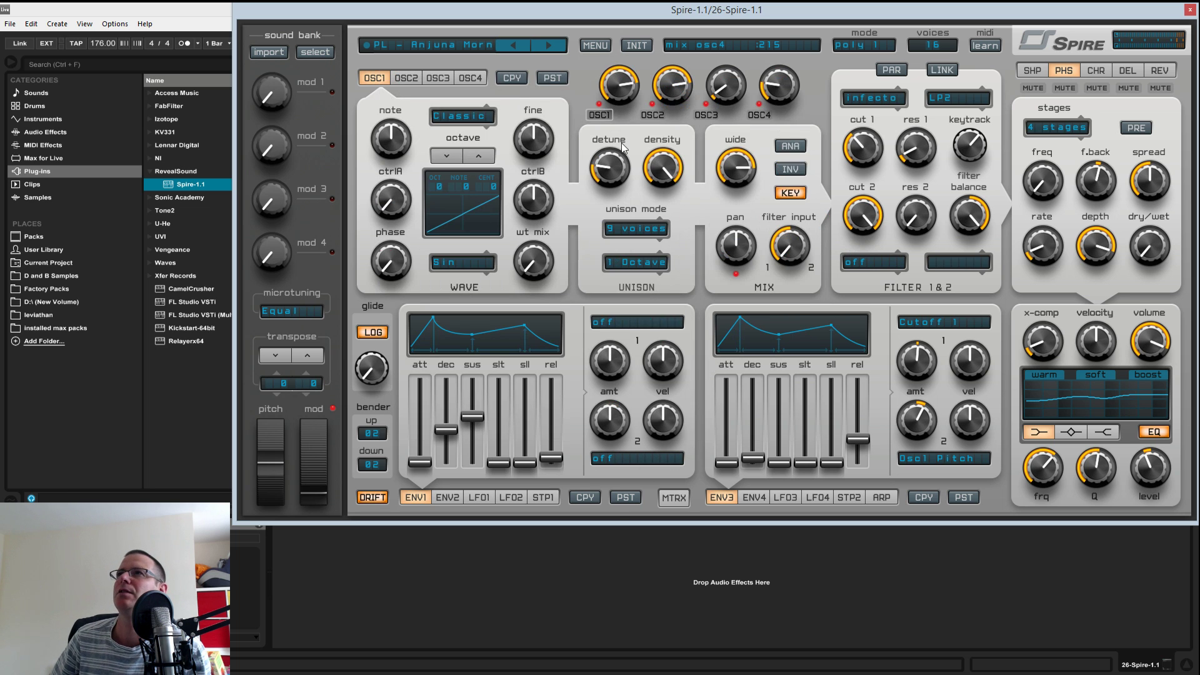
left_click(381, 47)
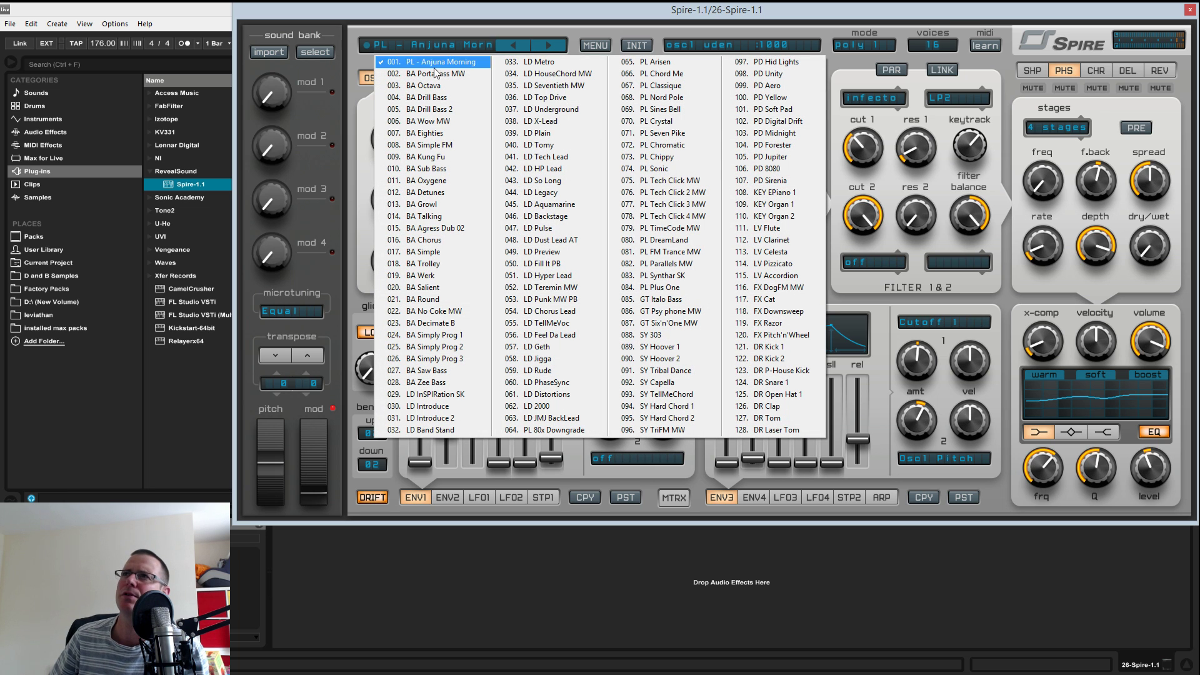
left_click(288, 51)
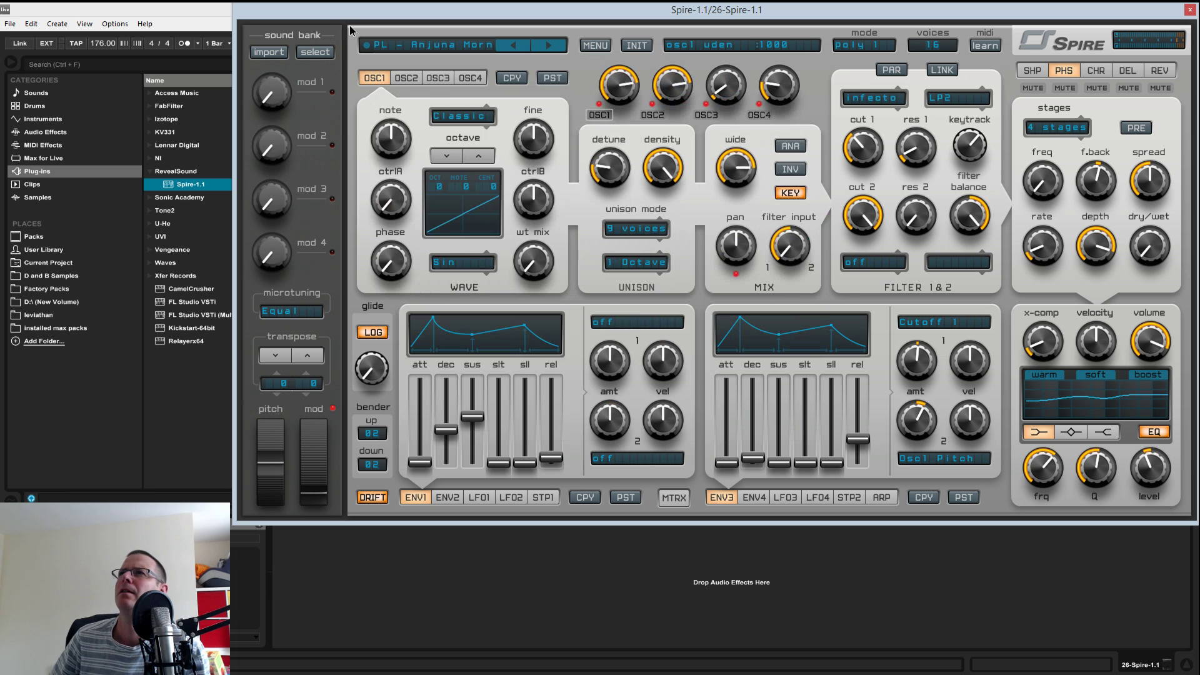
- Look at the sound bank import dialog and the list of selectable banks, leaving the current bank loaded
left_click(277, 51)
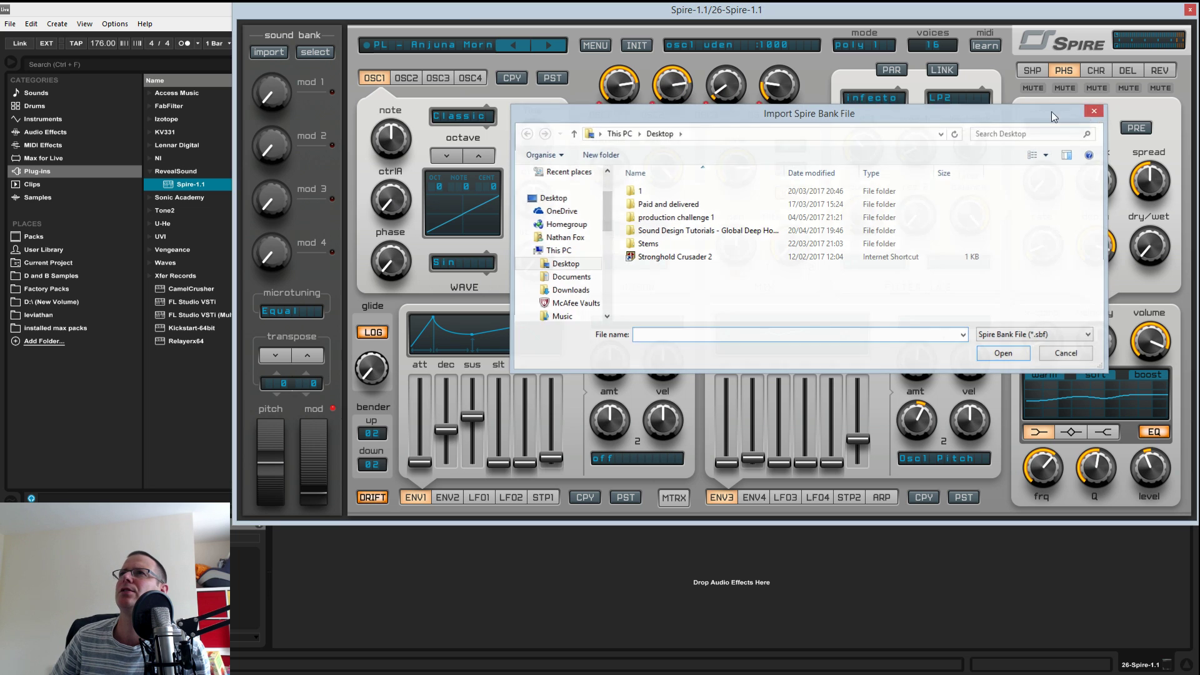
left_click(1067, 353)
left_click(330, 54)
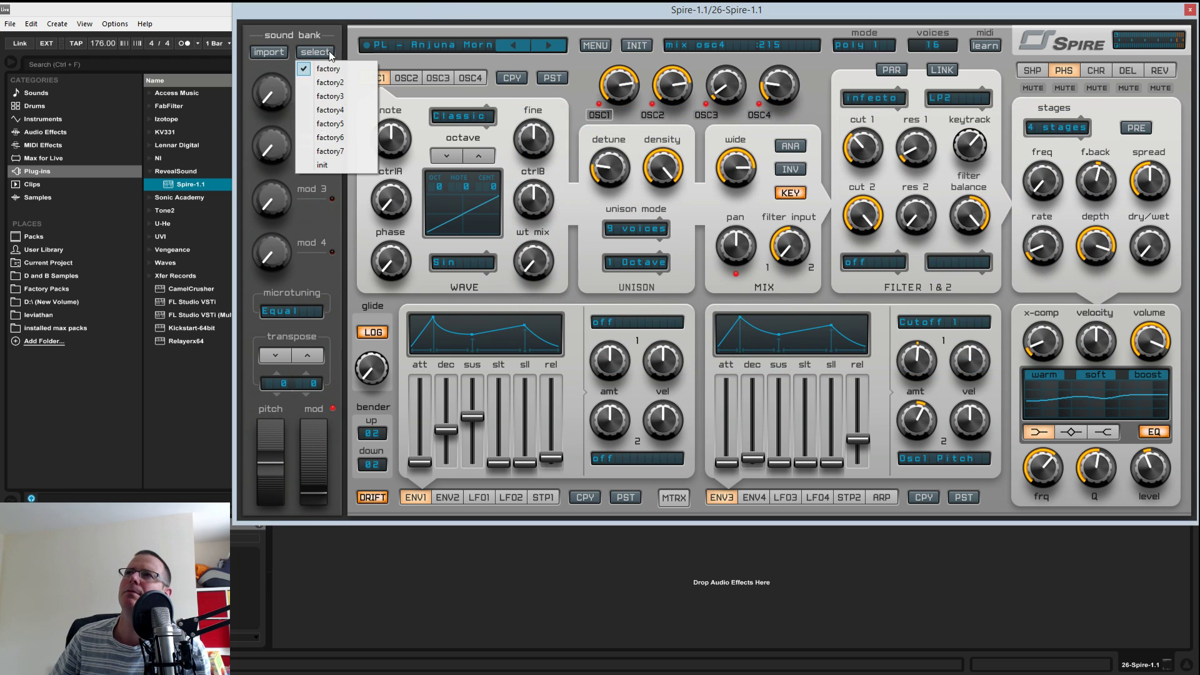
left_click(302, 29)
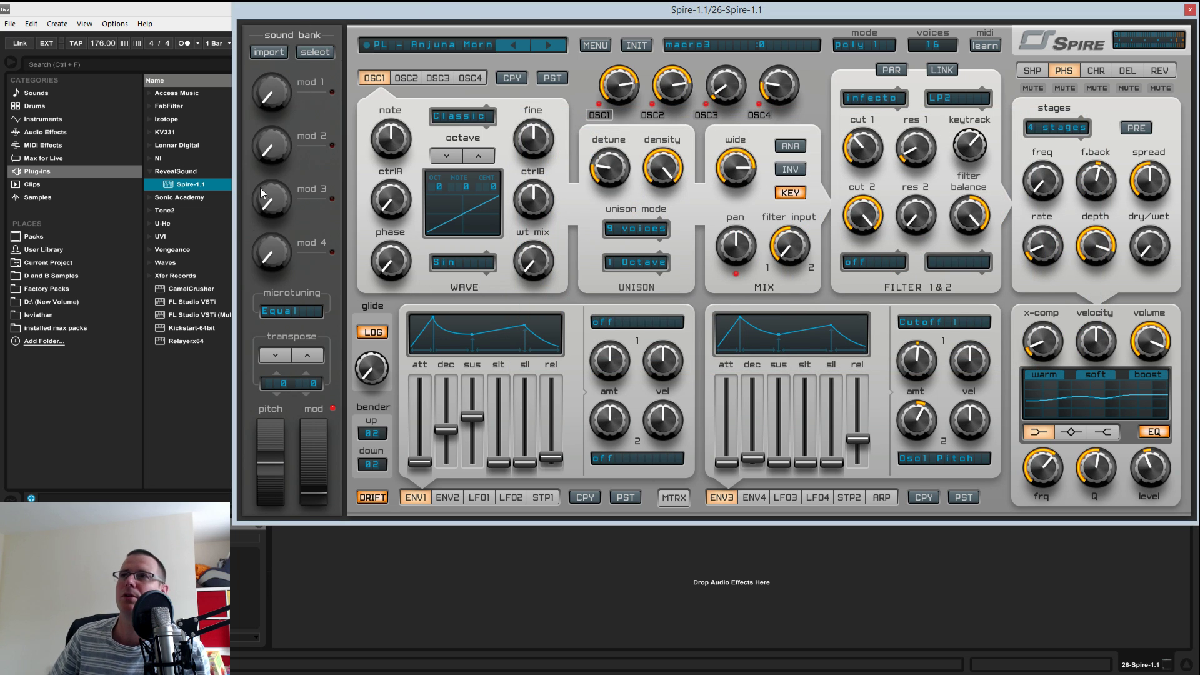
- Review the microtuning options and raise the mod wheel to about 195
left_click(308, 315)
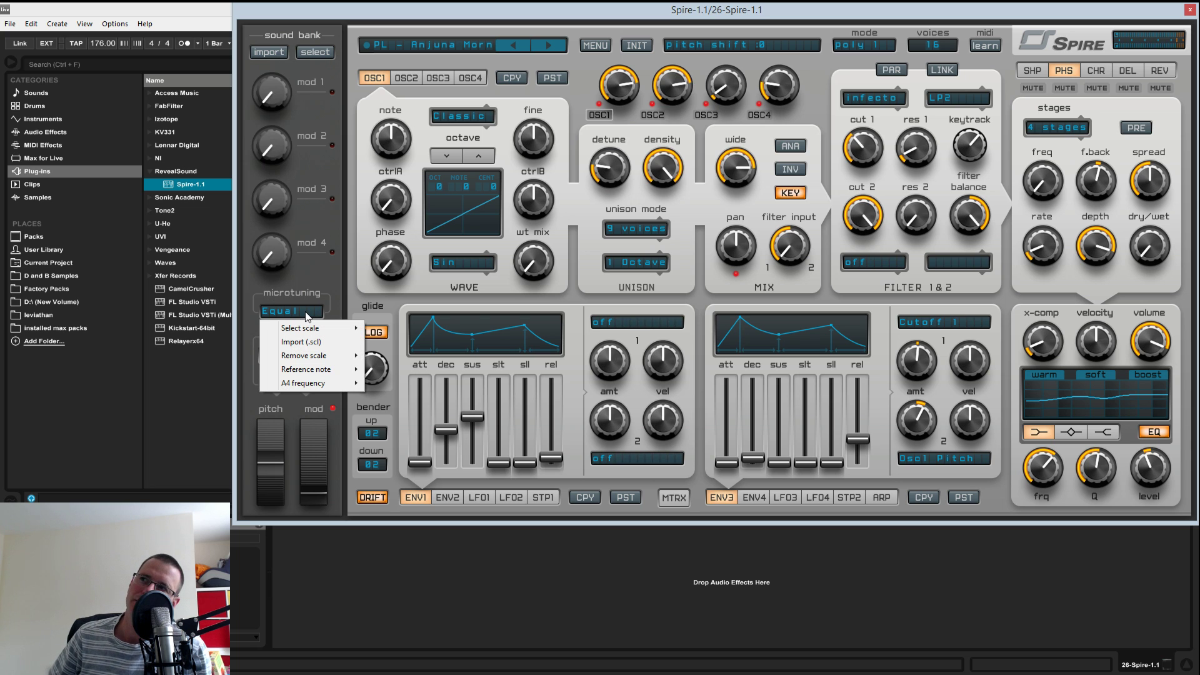
mouse_move(302, 370)
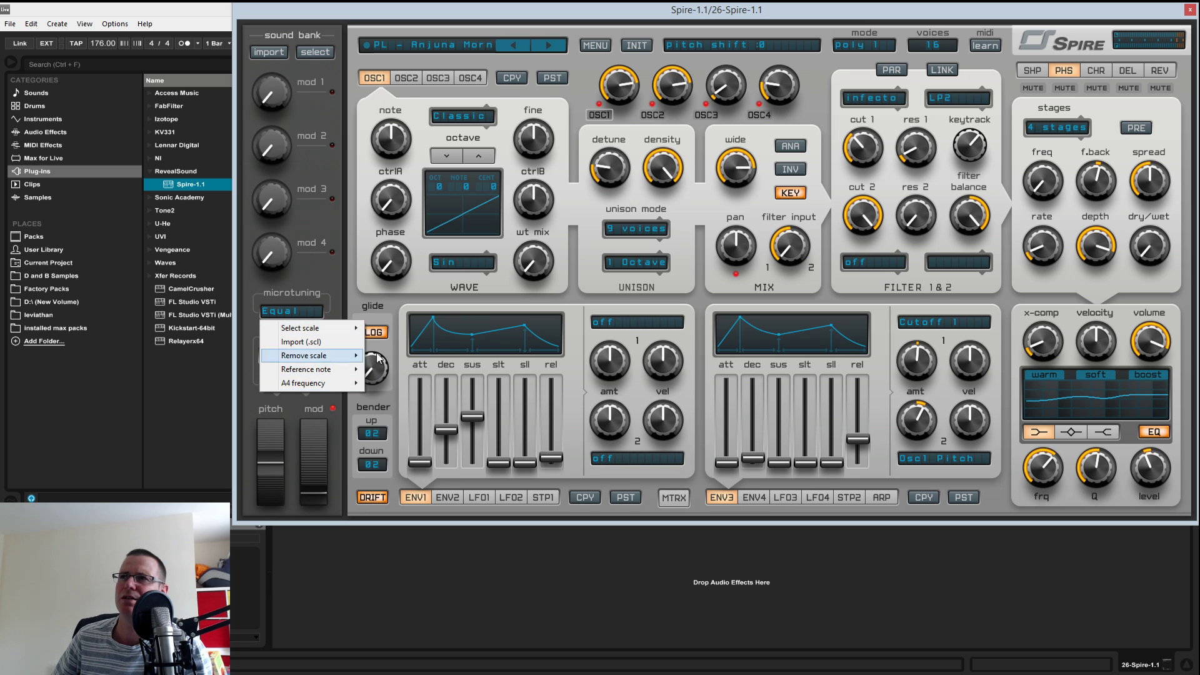
left_click(321, 267)
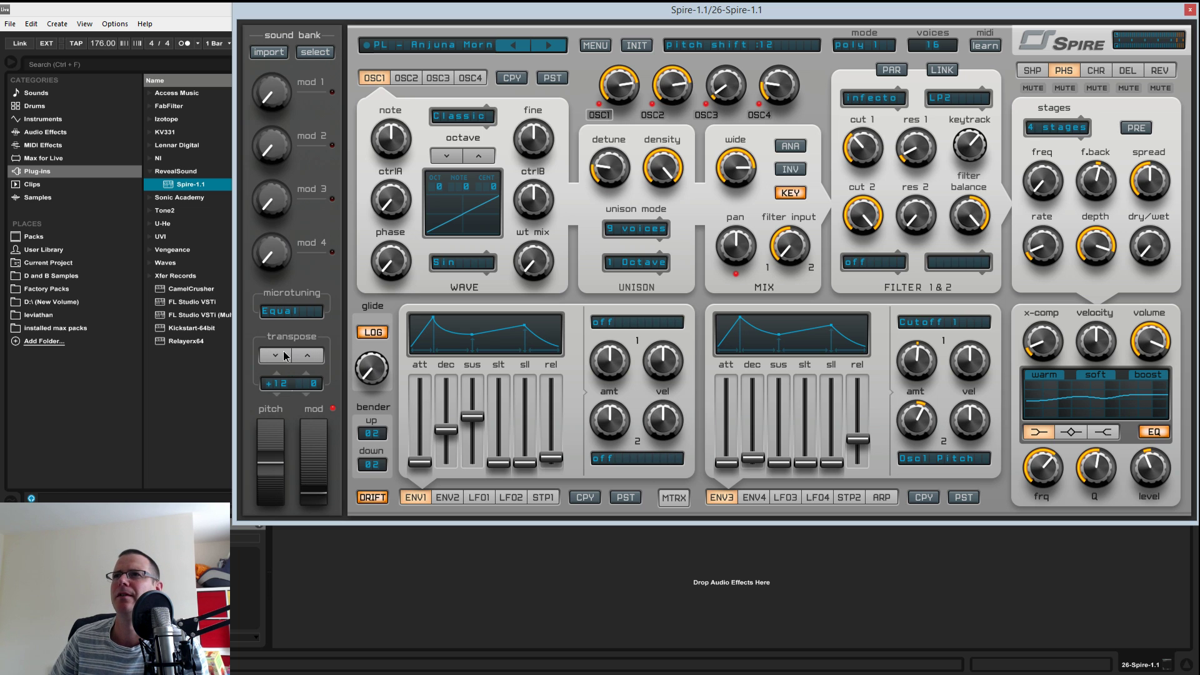
left_click_drag(314, 449, 313, 425)
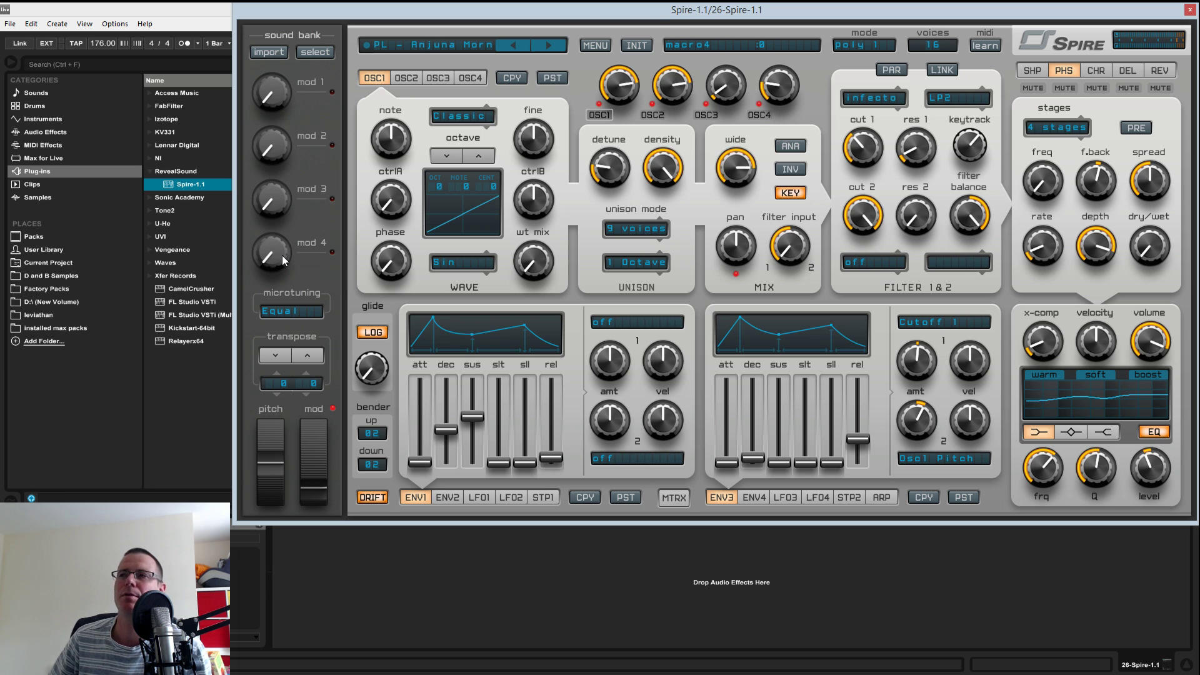
- Reset the patch to the init preset and change the interface to the Dark Theme
left_click(636, 46)
left_click(588, 49)
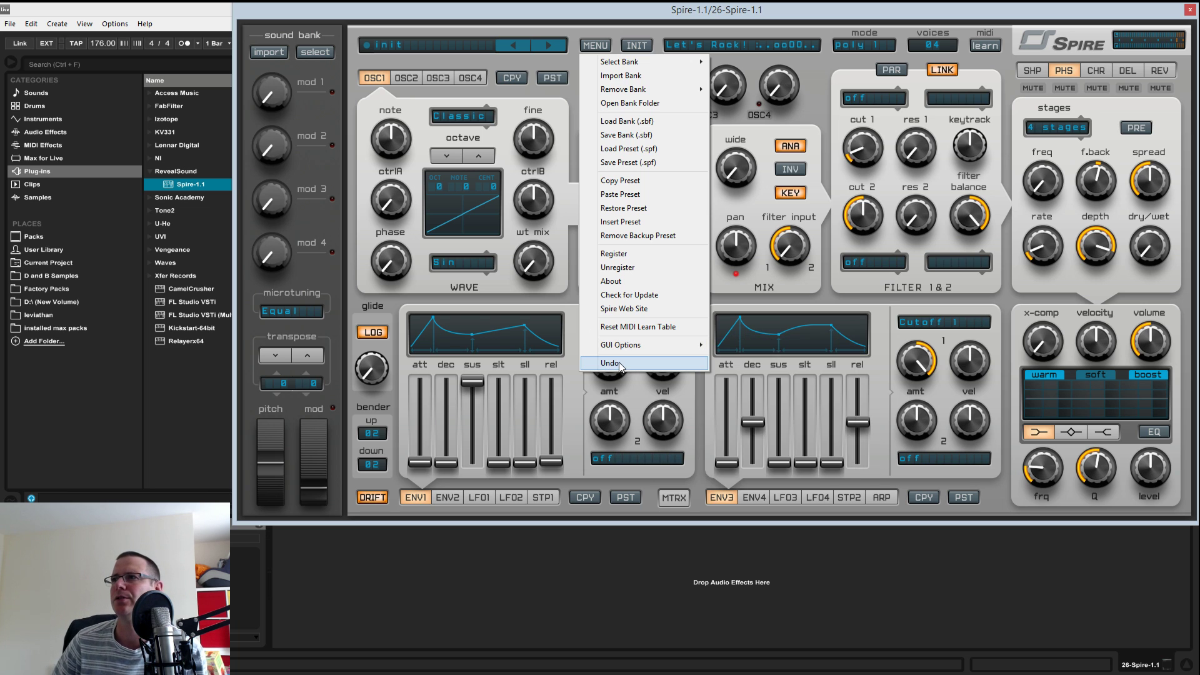
mouse_move(628, 345)
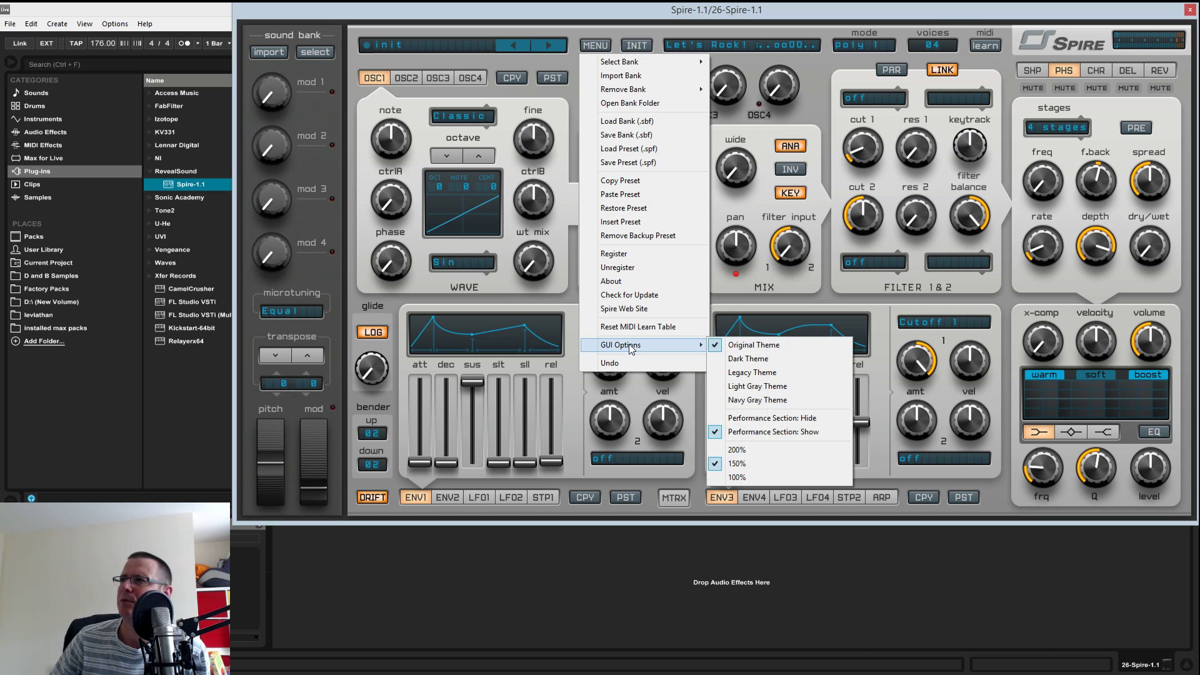
left_click(755, 359)
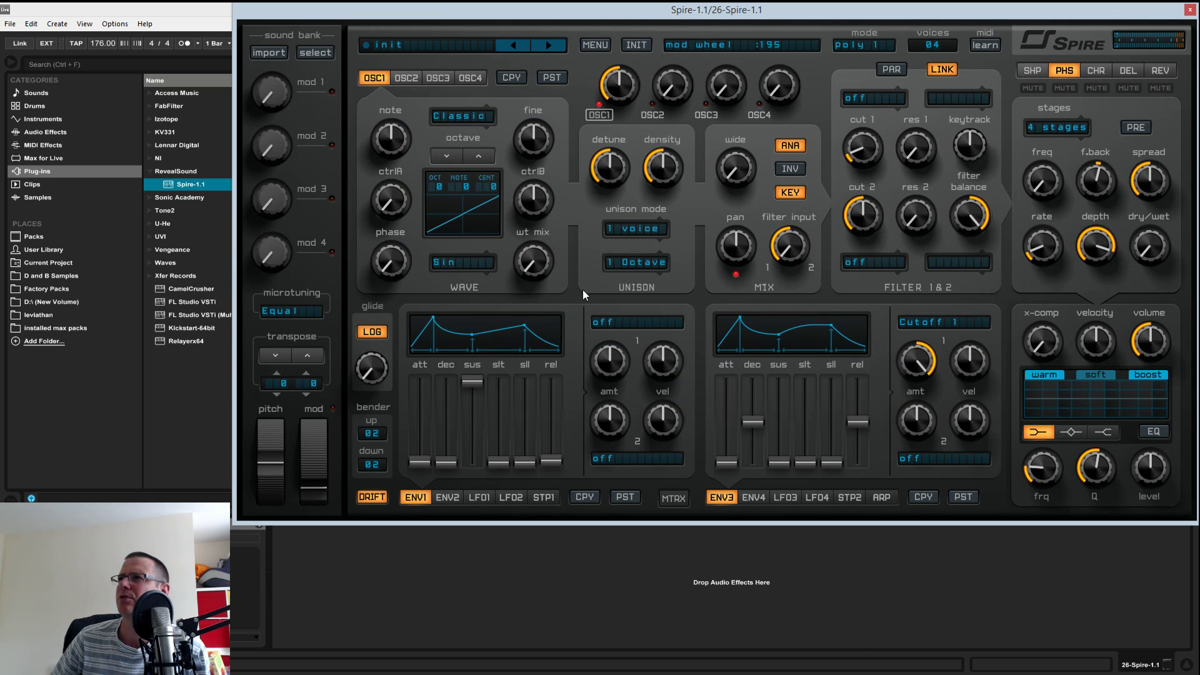
- Change the interface to the Light Gray Theme
left_click(599, 49)
mouse_move(628, 345)
left_click(755, 385)
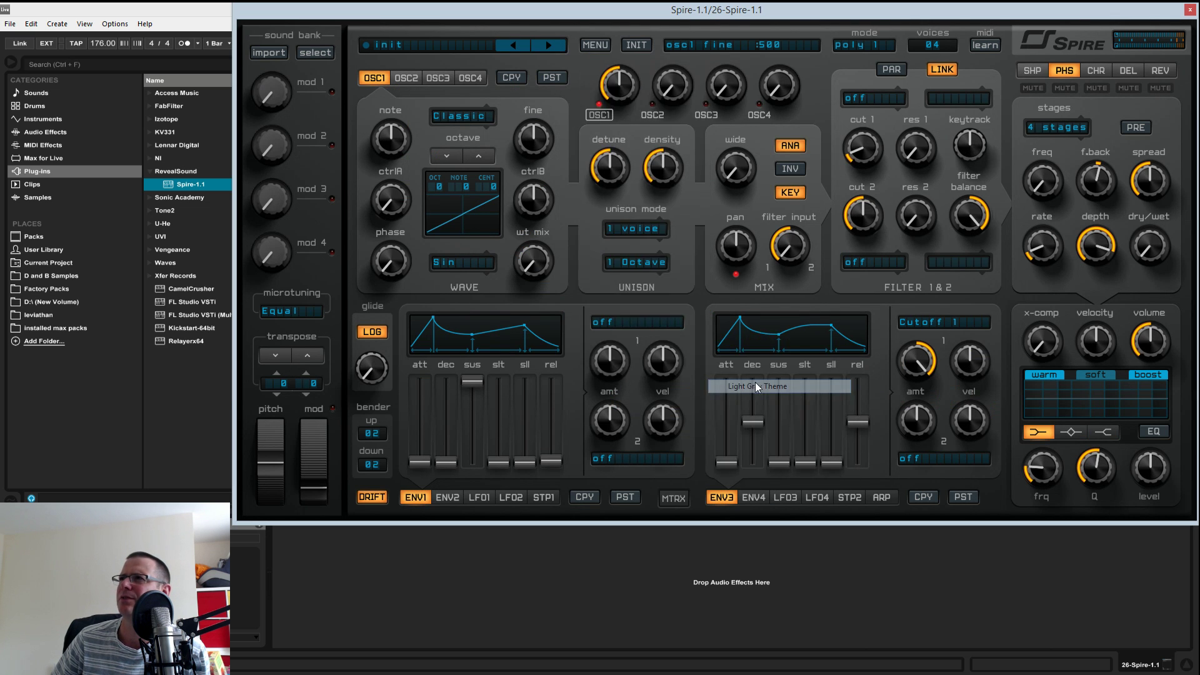
- Change the interface to the Navy Gray Theme
left_click(595, 48)
mouse_move(610, 347)
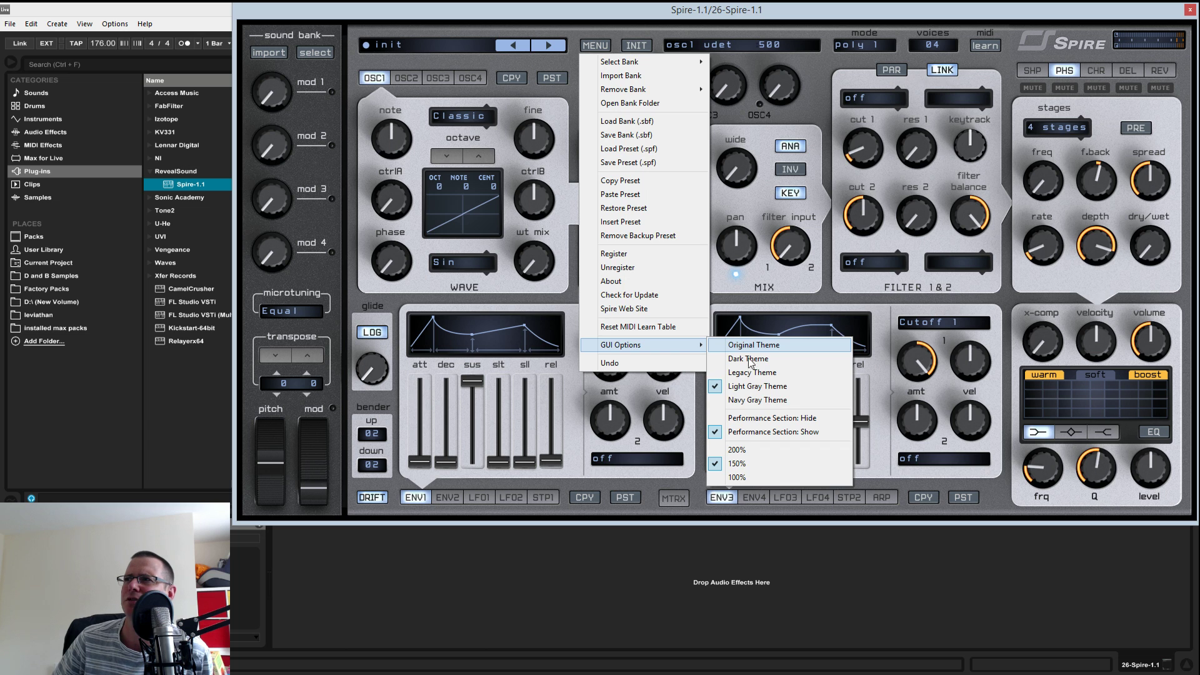
left_click(744, 400)
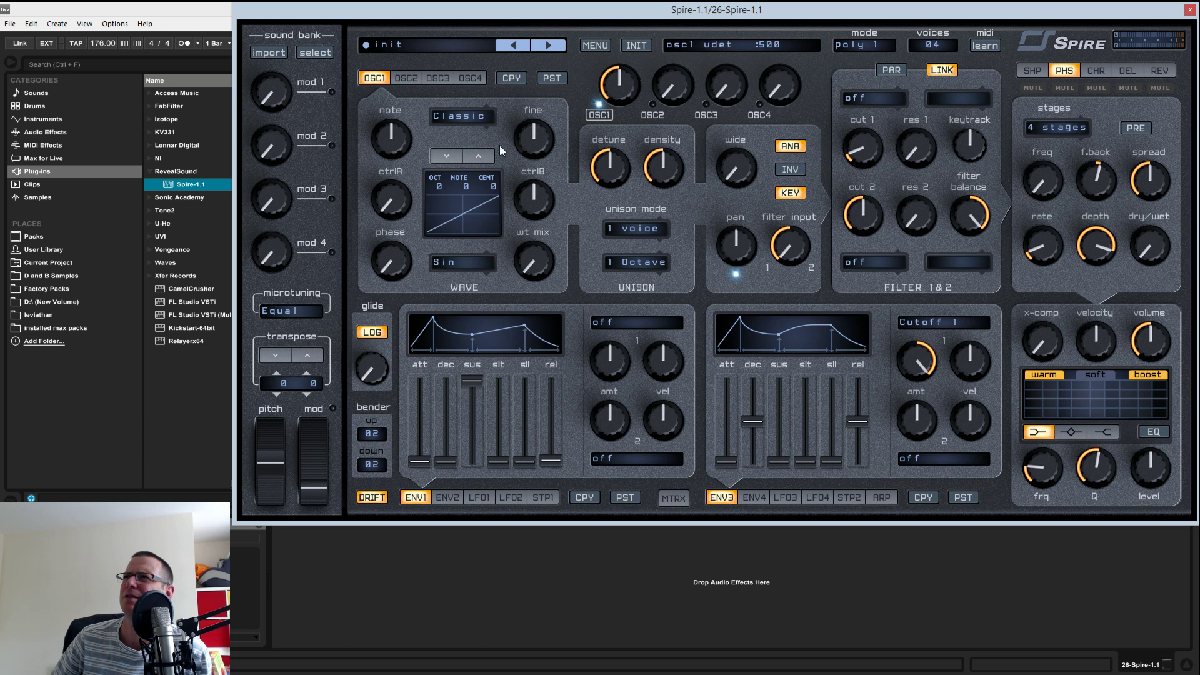
- Return the interface to the Original Theme
left_click(595, 47)
mouse_move(622, 345)
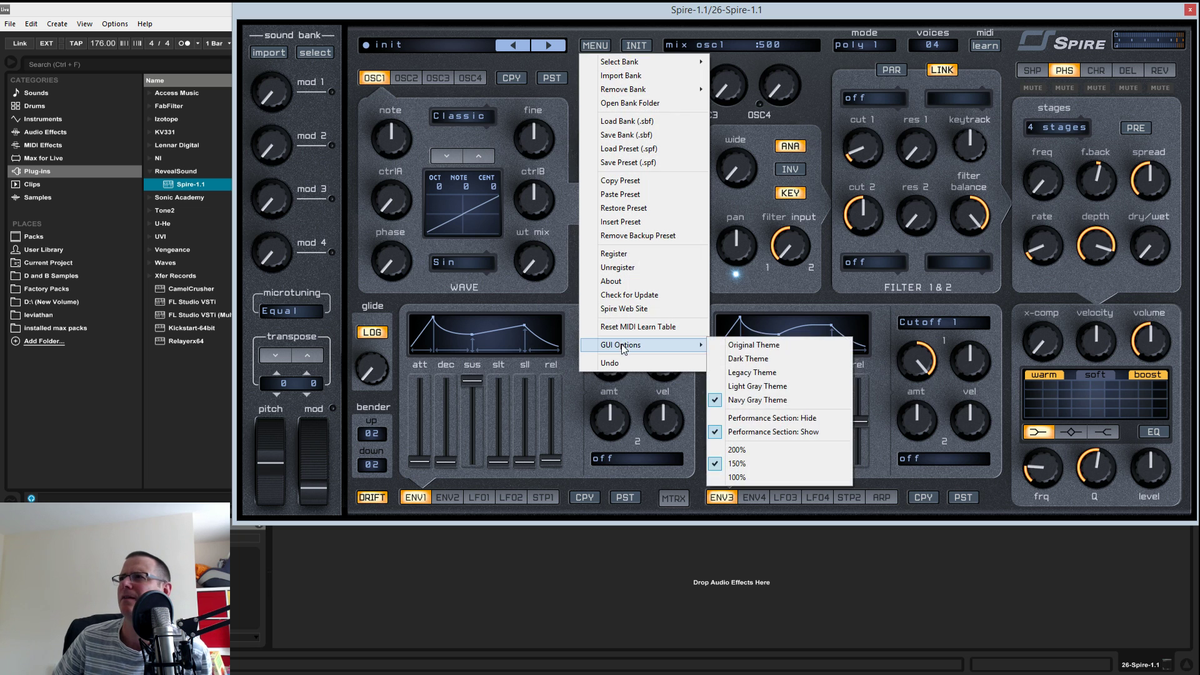
left_click(785, 341)
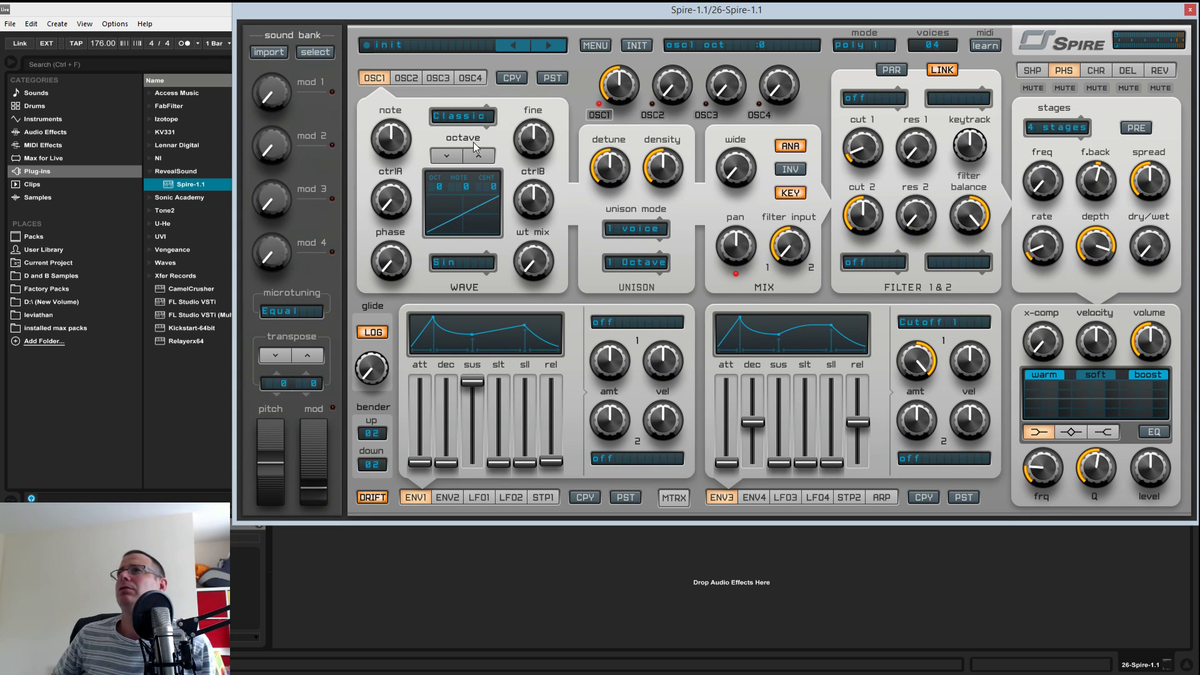
- Set the voice mode to mono 4 Legato Flow and turn up the glide amount to about halfway
left_click(882, 46)
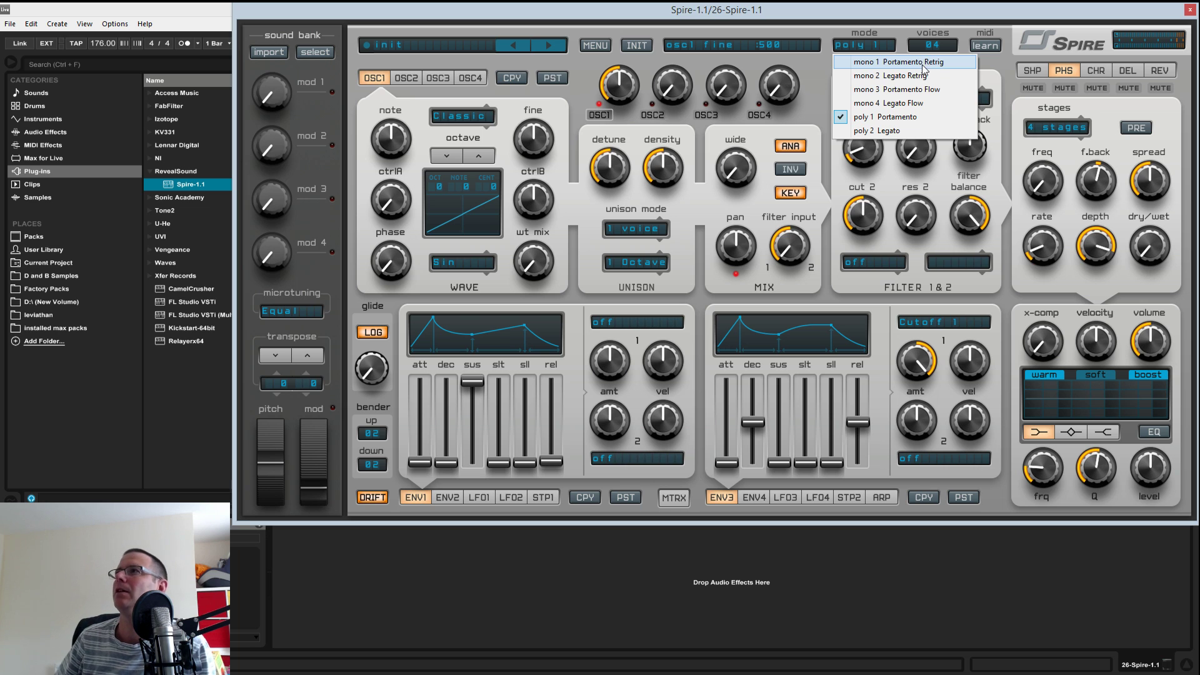
left_click(910, 103)
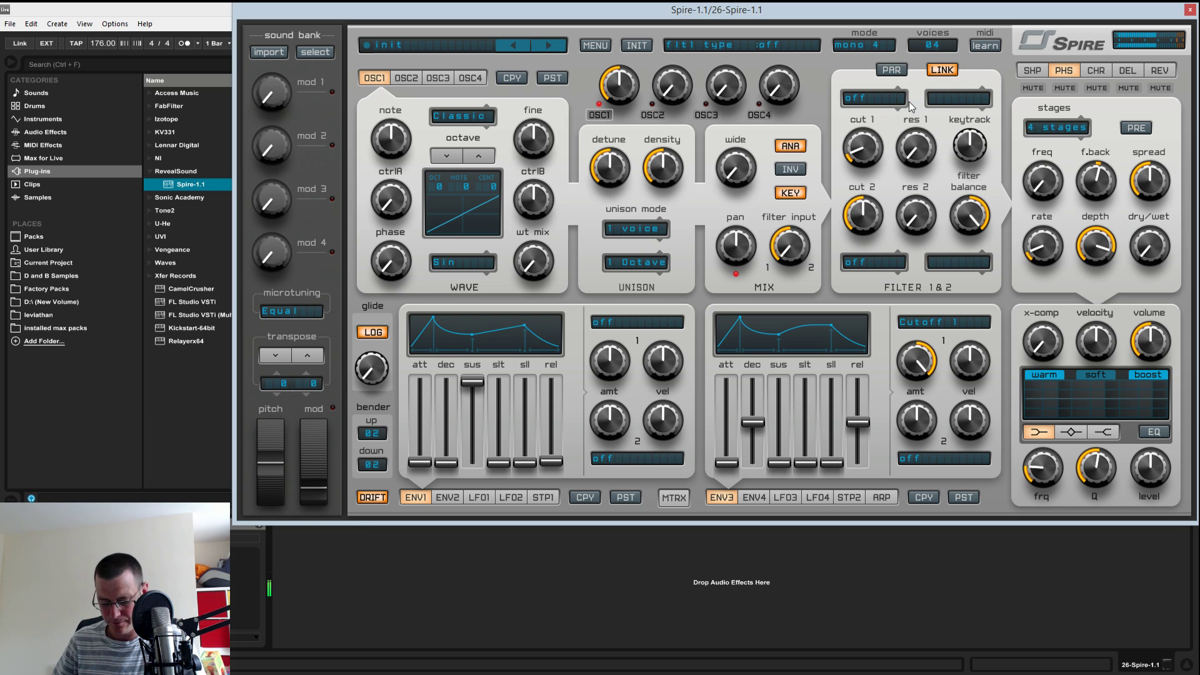
left_click(874, 46)
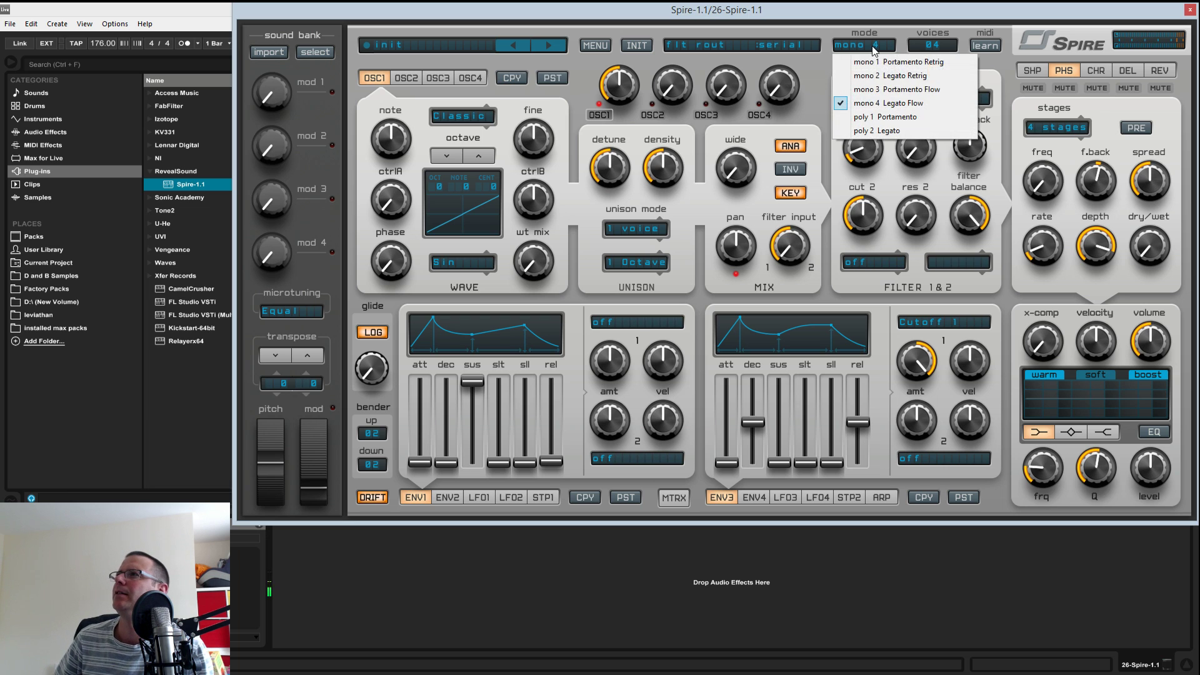
left_click(379, 377)
left_click_drag(372, 369, 373, 299)
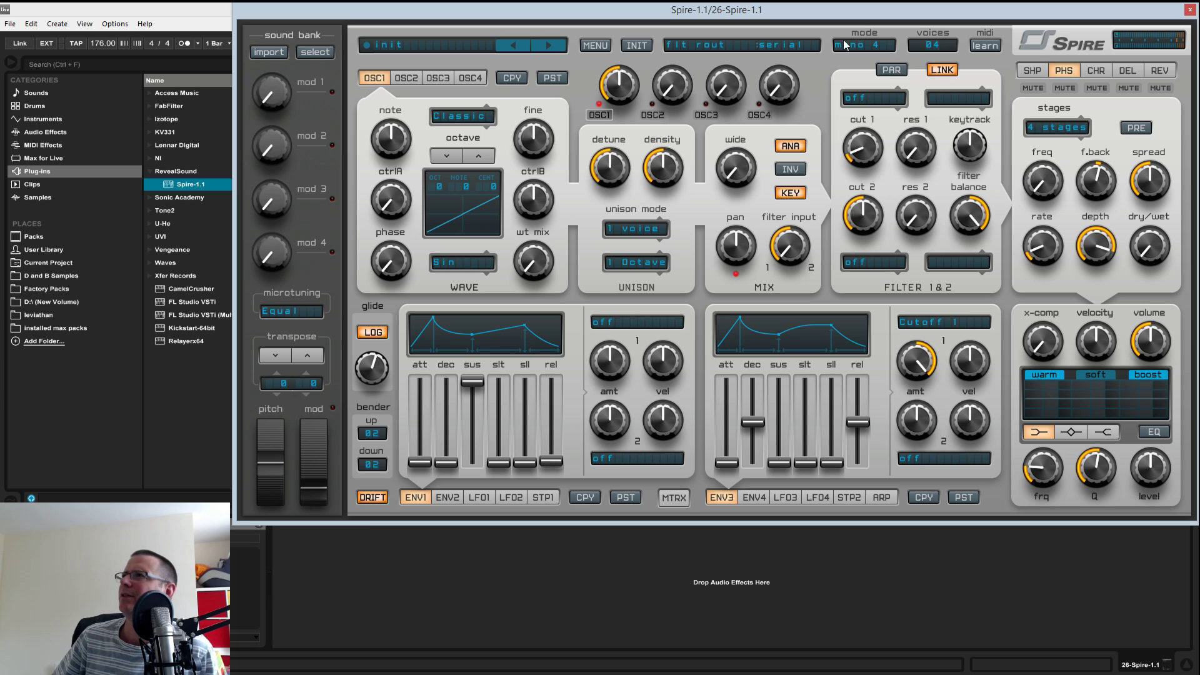
- Set the number of voices to 16 and the voice mode to poly 1 Portamento
left_click(951, 50)
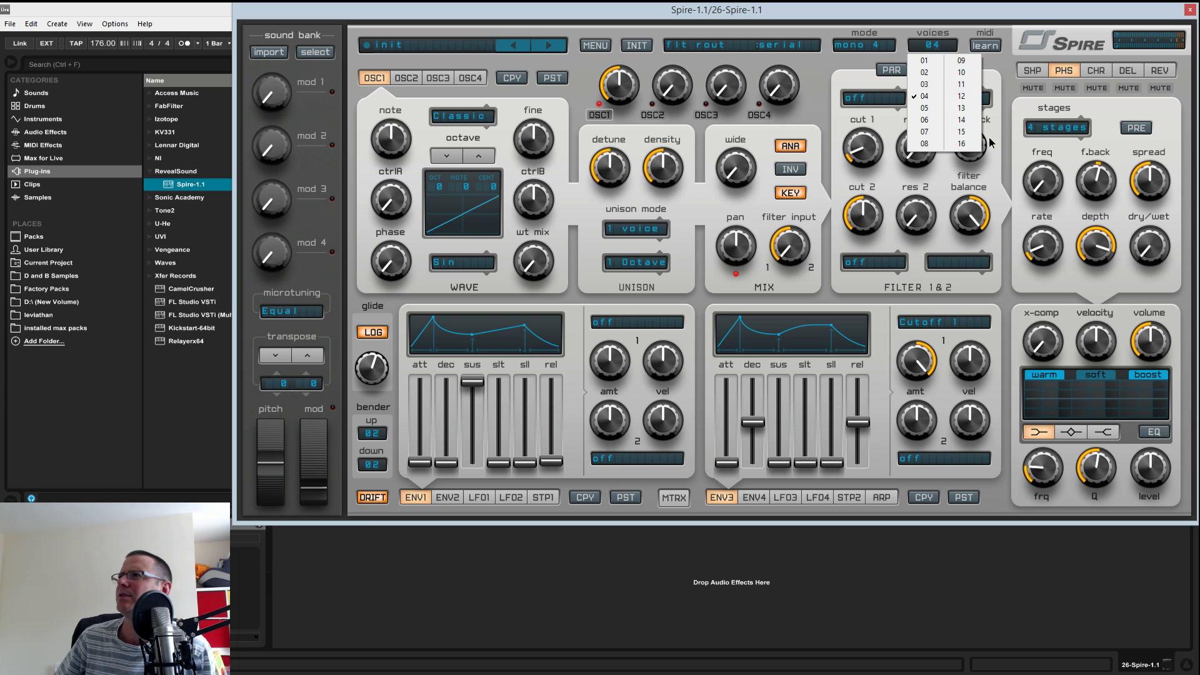
left_click(974, 147)
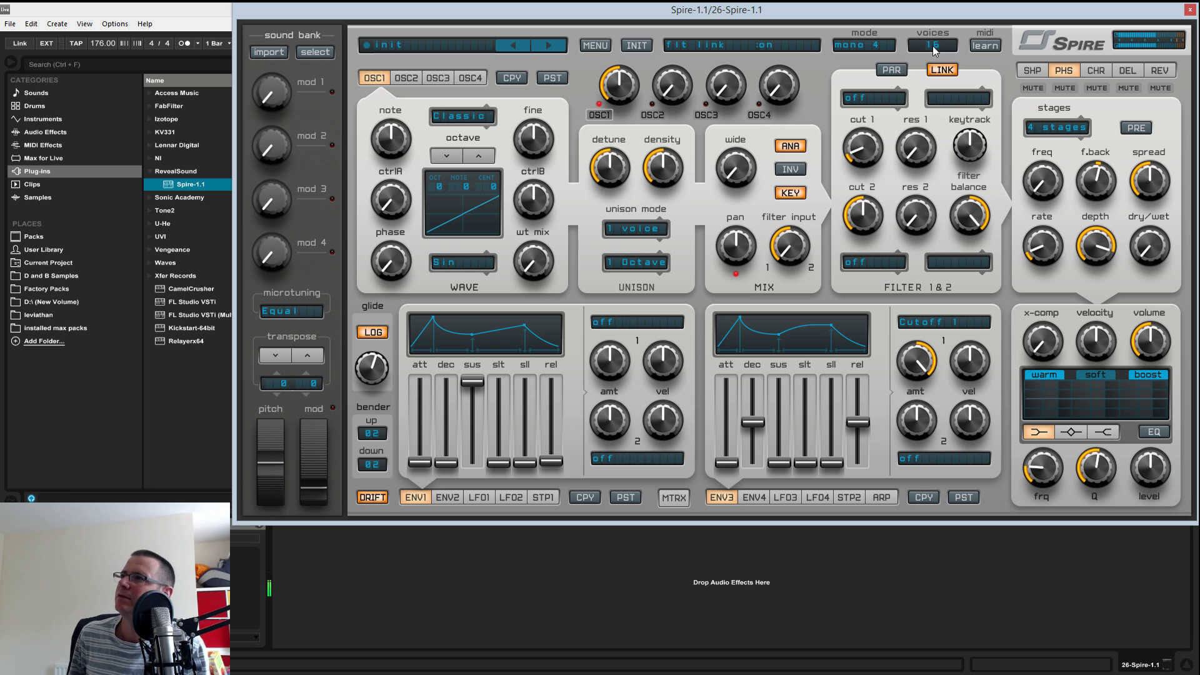
left_click(891, 47)
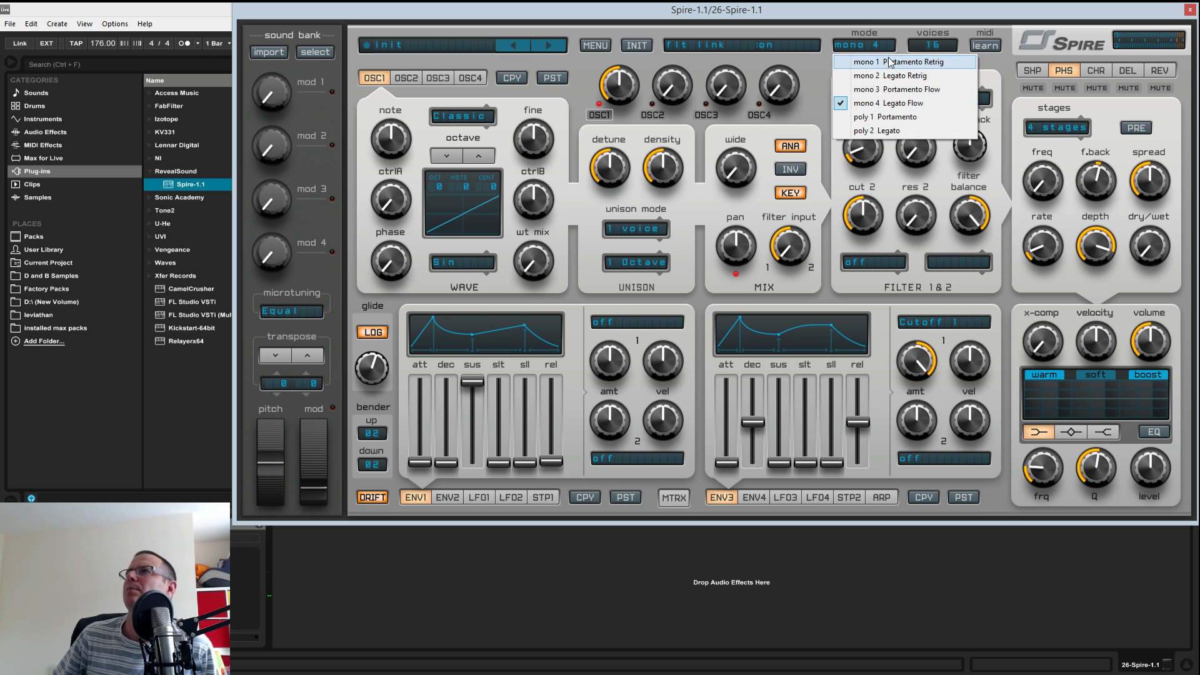
left_click(893, 117)
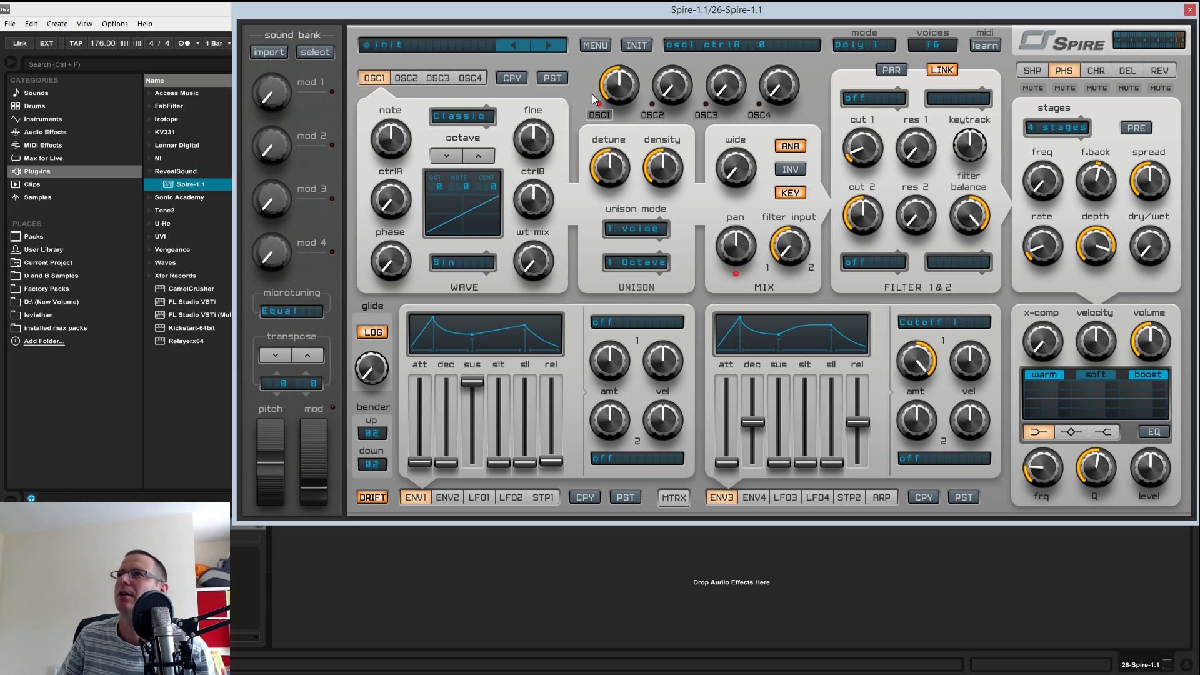
- Go through the settings of oscillators 2, 3 and 4 in turn
left_click(404, 79)
left_click(435, 78)
left_click(470, 80)
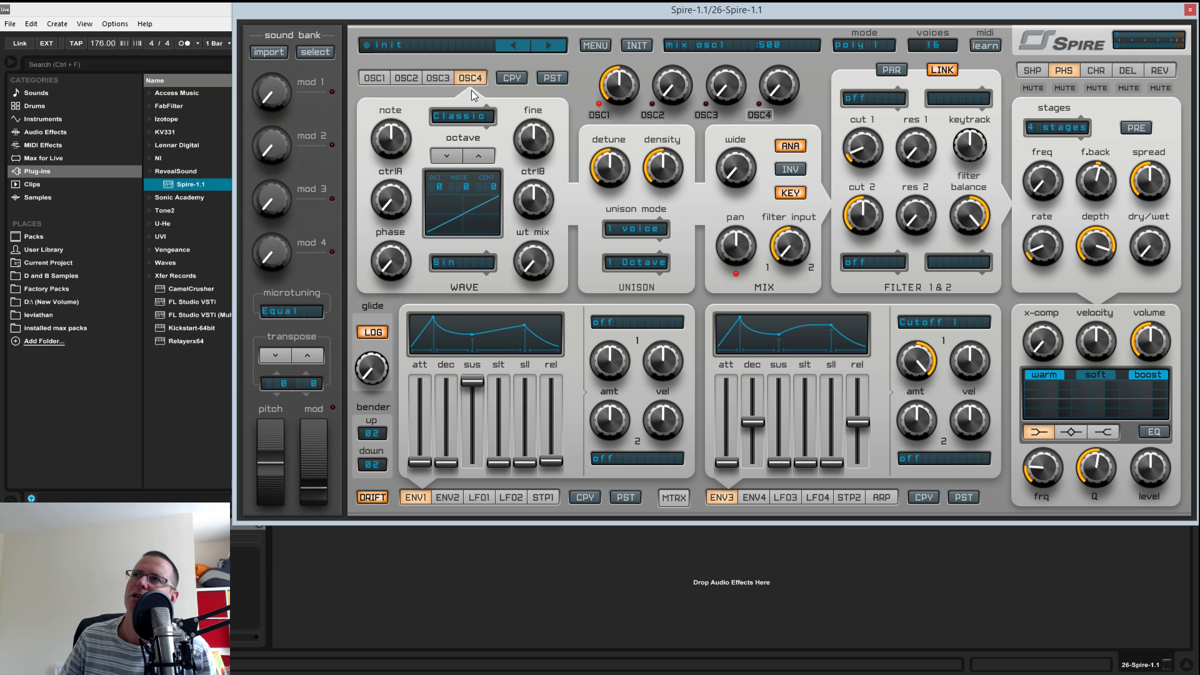
- Go back through oscillators 3 and 2 to the settings of oscillator 1
left_click(437, 78)
left_click(406, 78)
left_click(375, 78)
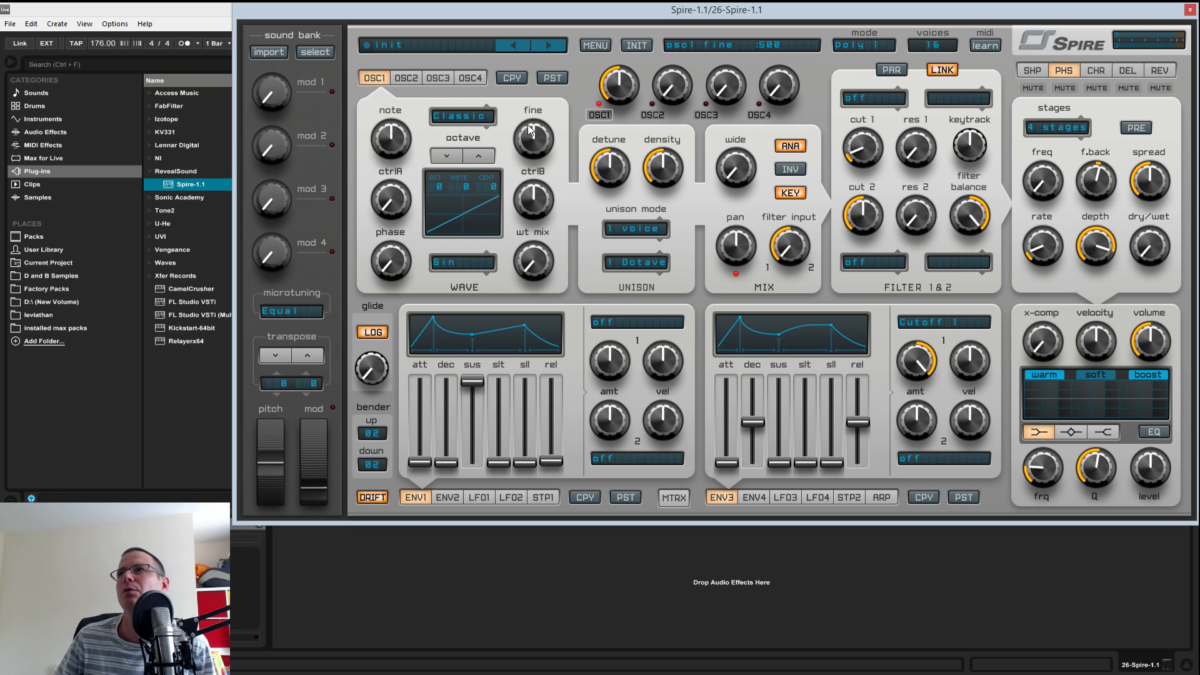
- Keep oscillator 1's type at Classic and try out its note control, leaving it at 0
left_click(448, 112)
left_click(480, 127)
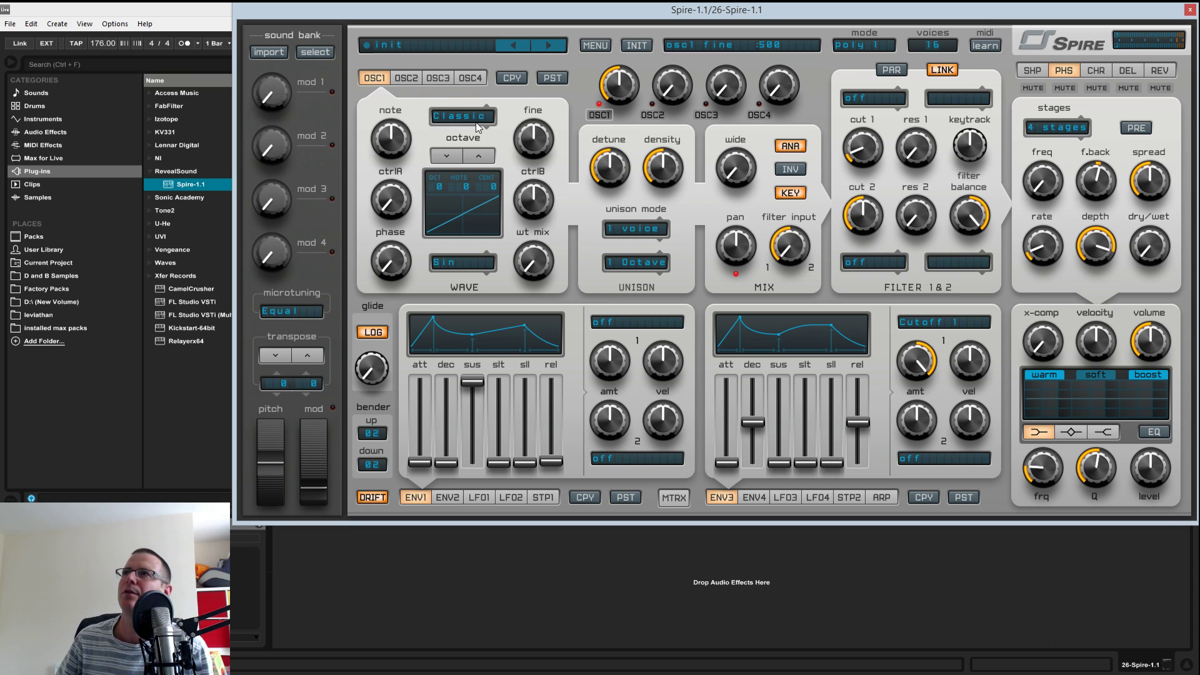
left_click_drag(402, 137, 422, 183)
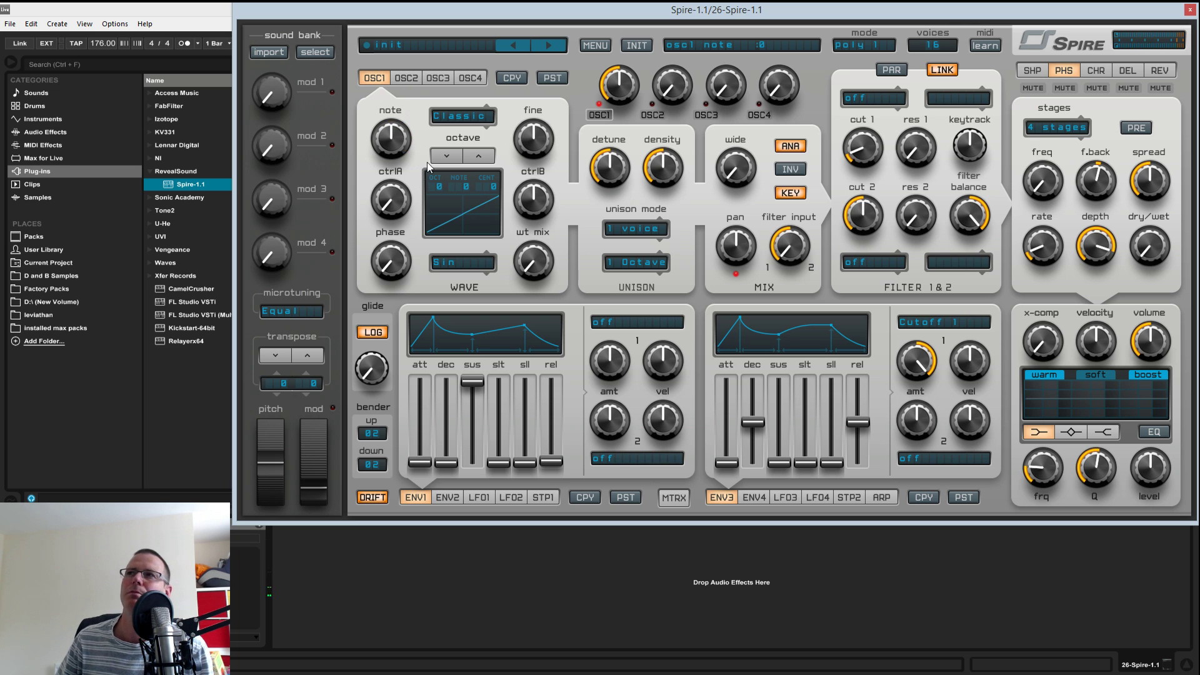
- Raise oscillator 1's octave to +4
left_click(479, 156)
left_click(479, 156)
left_click(479, 156)
left_click(479, 156)
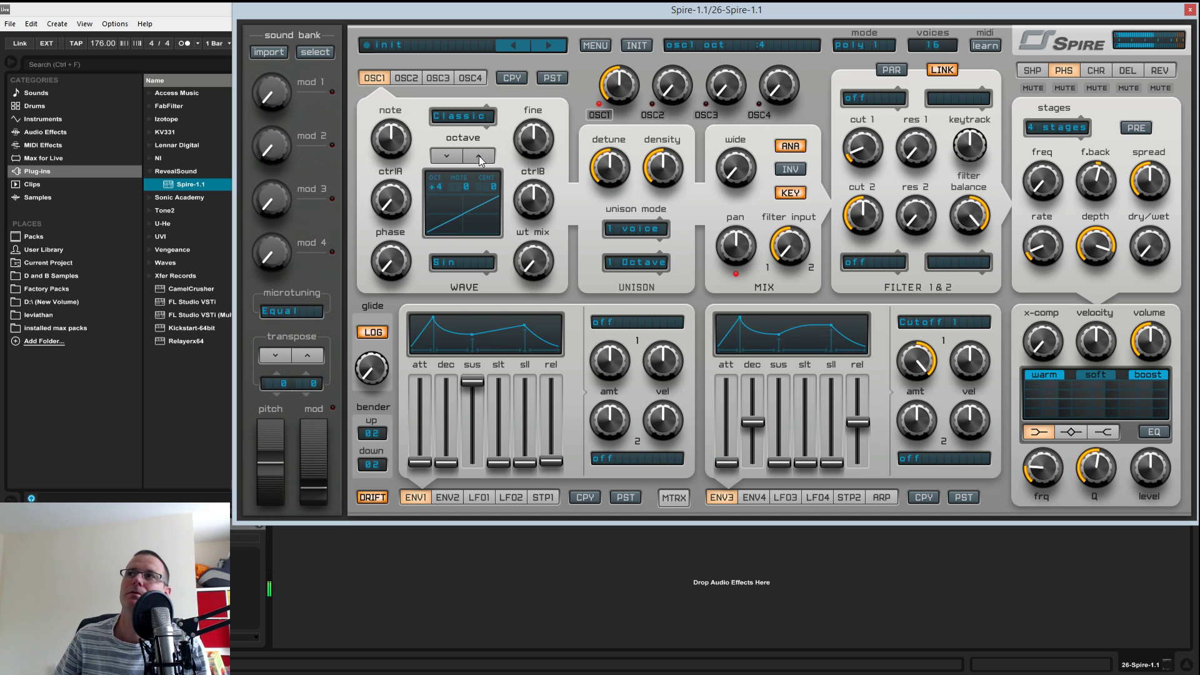
- Lower oscillator 1's octave to -4 and bring it back to 0
left_click(447, 156)
left_click(448, 156)
left_click(447, 156)
left_click(448, 156)
left_click(447, 157)
left_click(448, 156)
left_click(448, 157)
left_click(448, 157)
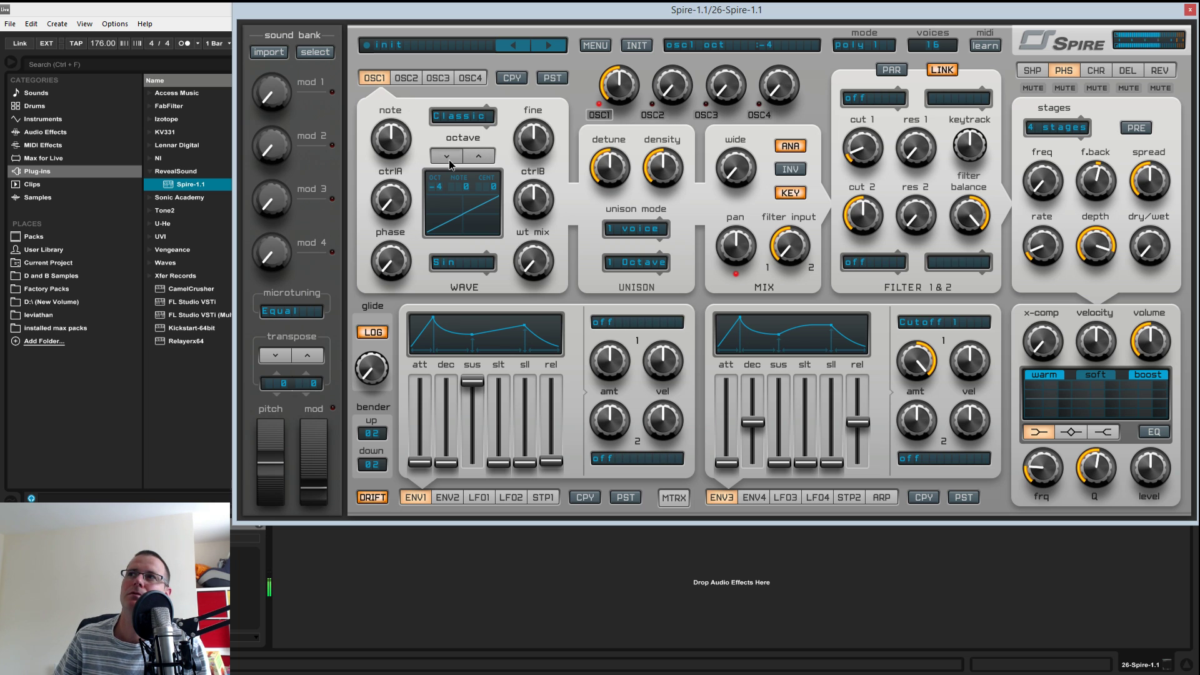
left_click(473, 160)
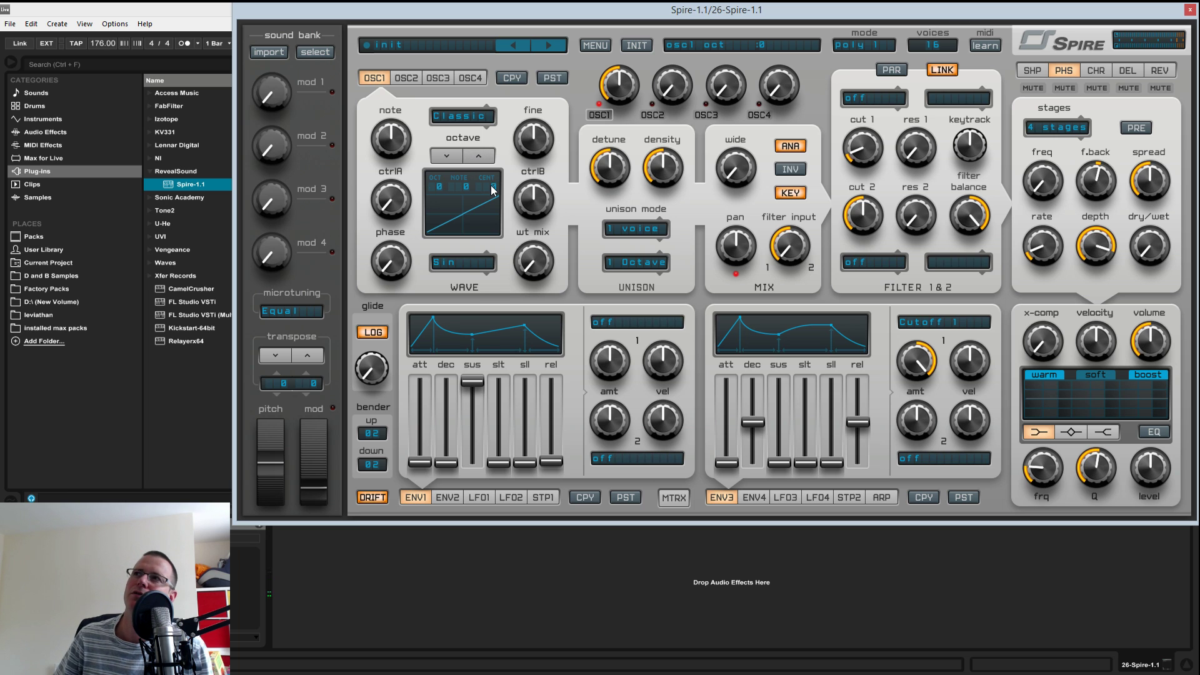
- Try out oscillator 1's fine tuning and phase, resetting each to its default
left_click_drag(538, 143, 564, 161)
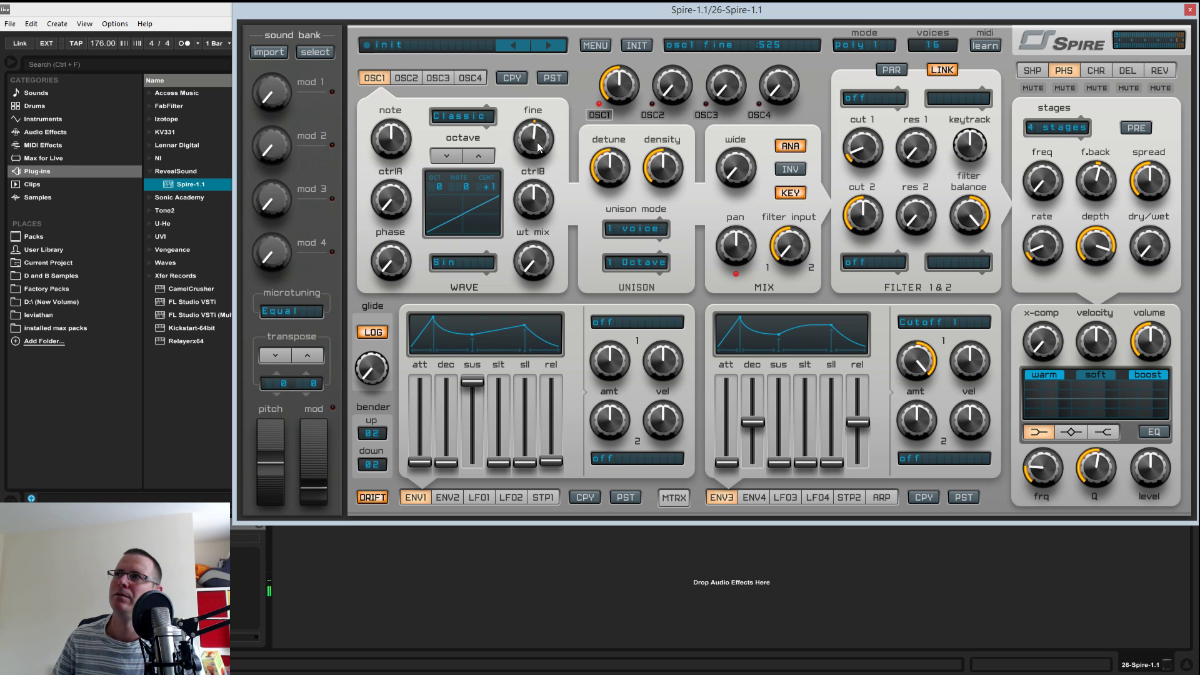
double_click(539, 143)
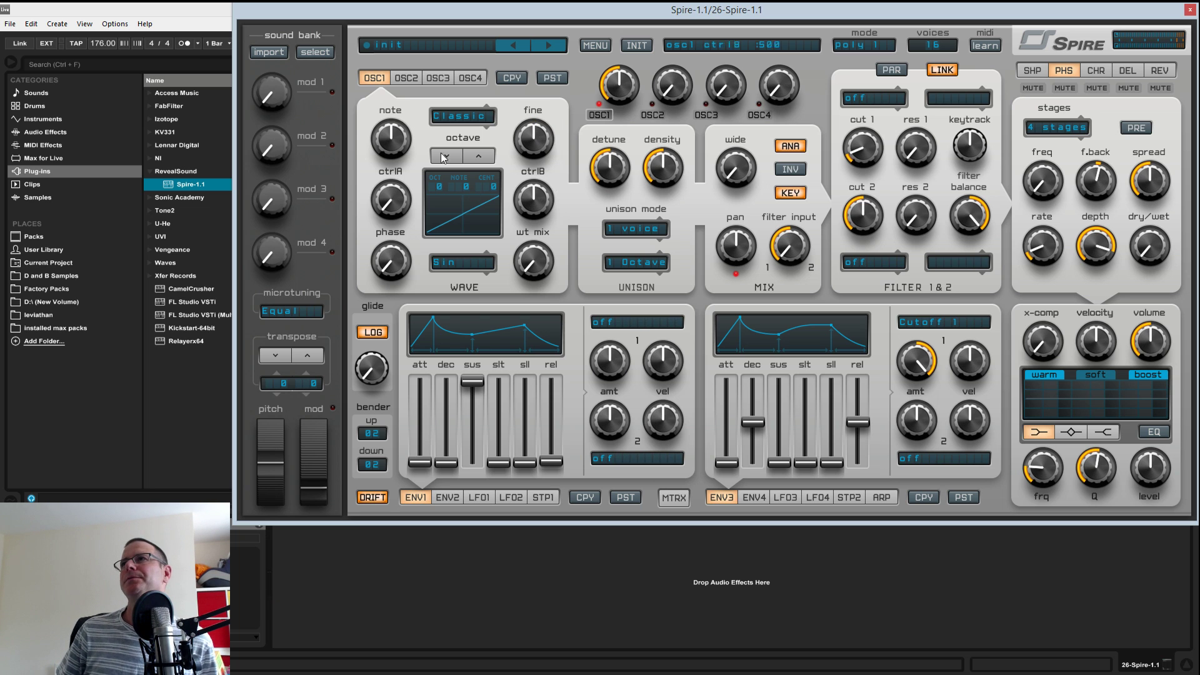
mouse_move(392, 268)
left_mouse_down()
mouse_move(403, 181)
mouse_move(400, 252)
mouse_move(409, 183)
mouse_move(406, 195)
mouse_move(448, 222)
left_mouse_up()
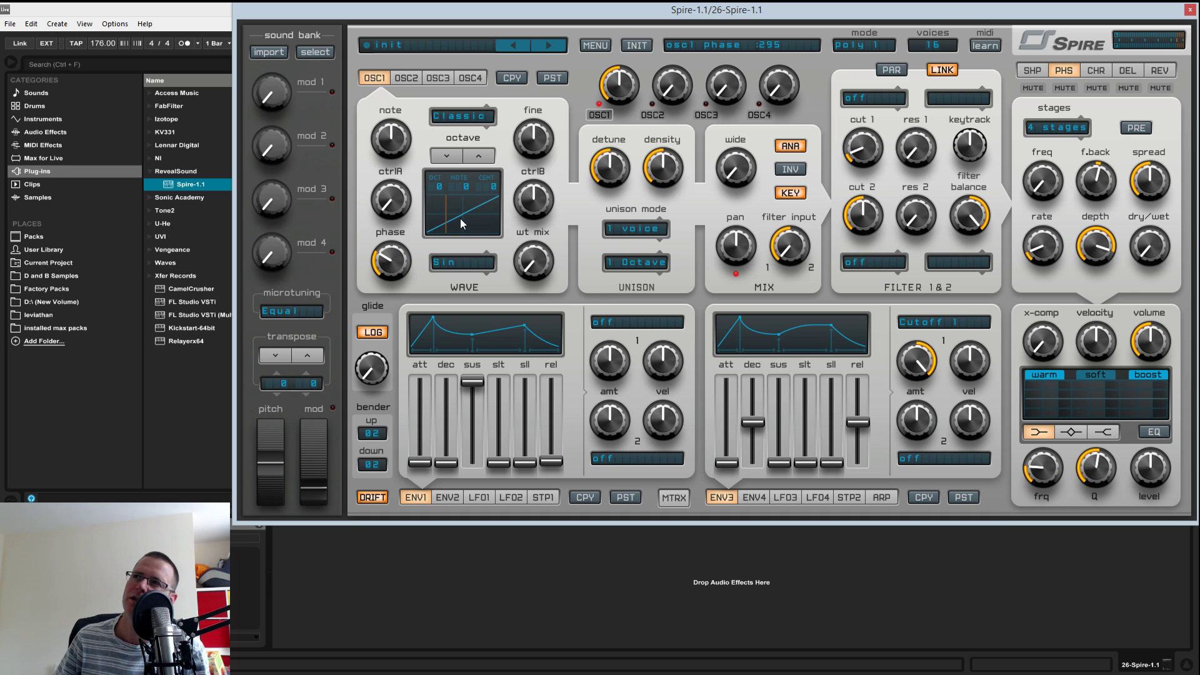
mouse_move(388, 273)
left_mouse_down()
mouse_move(412, 194)
mouse_move(414, 271)
mouse_move(410, 238)
left_mouse_up()
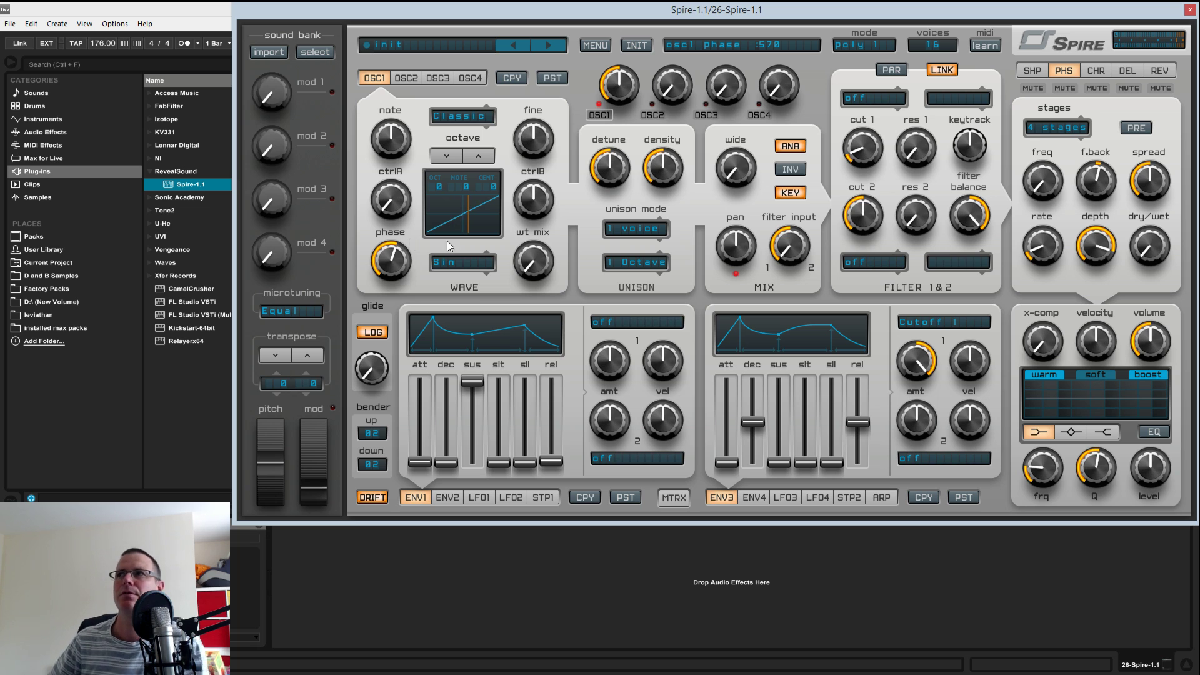
double_click(390, 261)
- Raise oscillator 1's wavetable mix, switch the wavetable from Sin to Para 1 and sweep the mix, ending at 0
left_click_drag(541, 273, 535, 239)
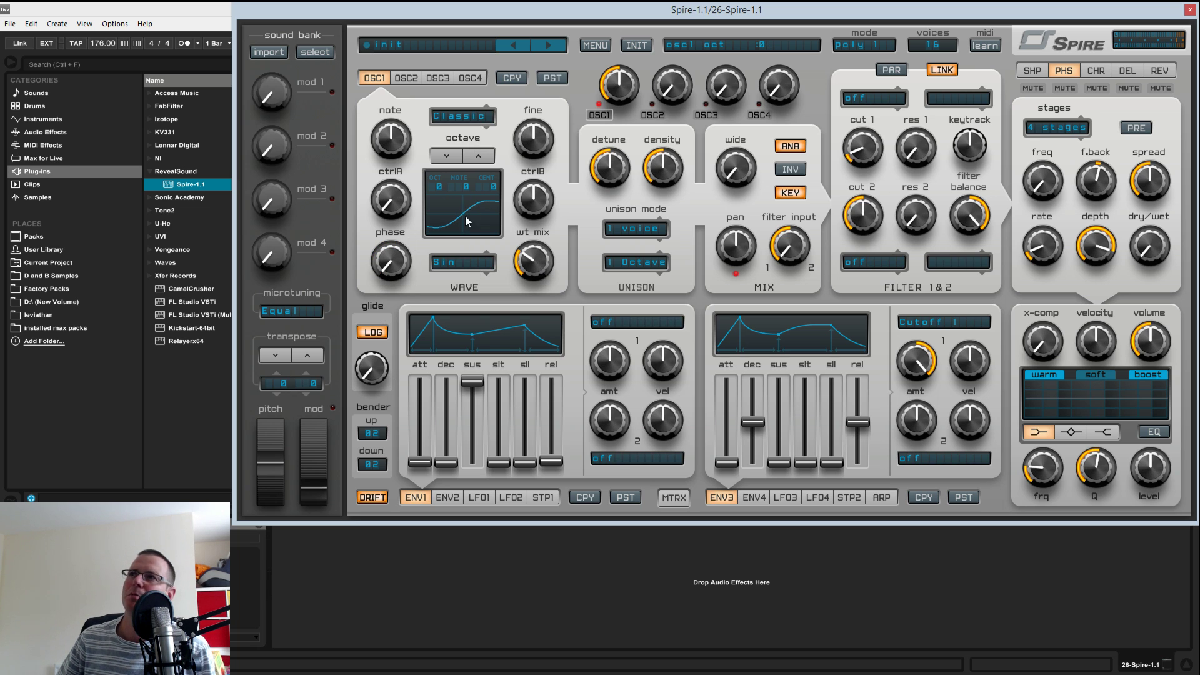
left_click(453, 267)
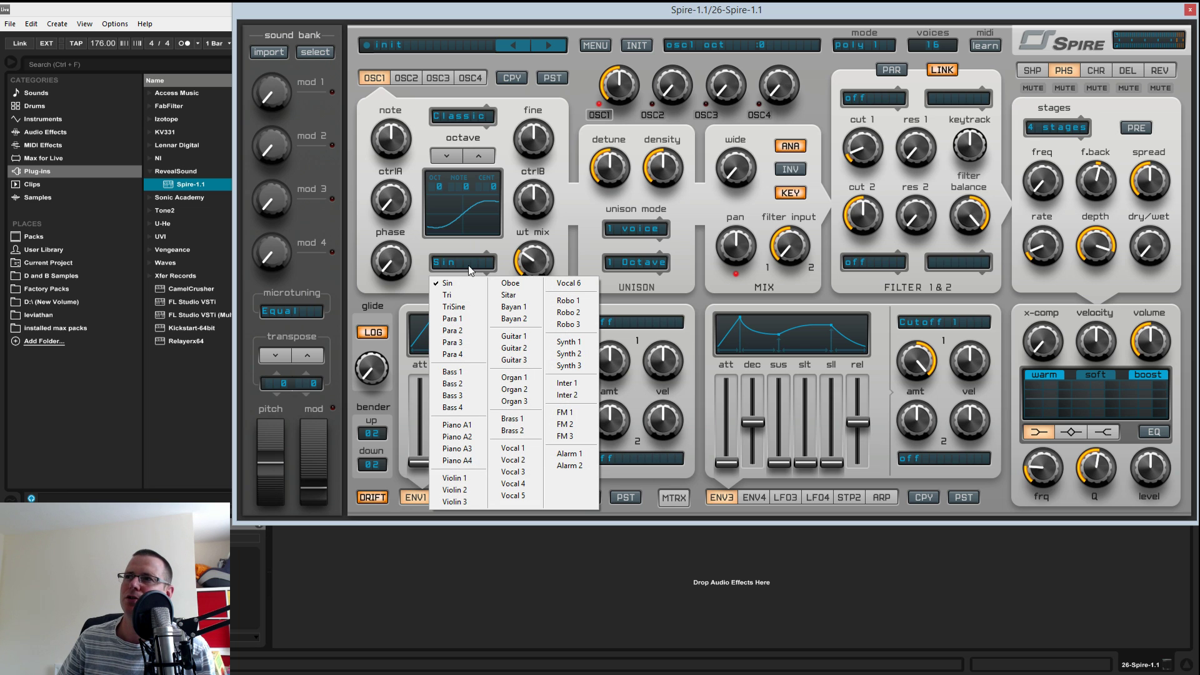
left_click(460, 322)
left_click_drag(514, 269, 543, 366)
left_click_drag(538, 305, 527, 303)
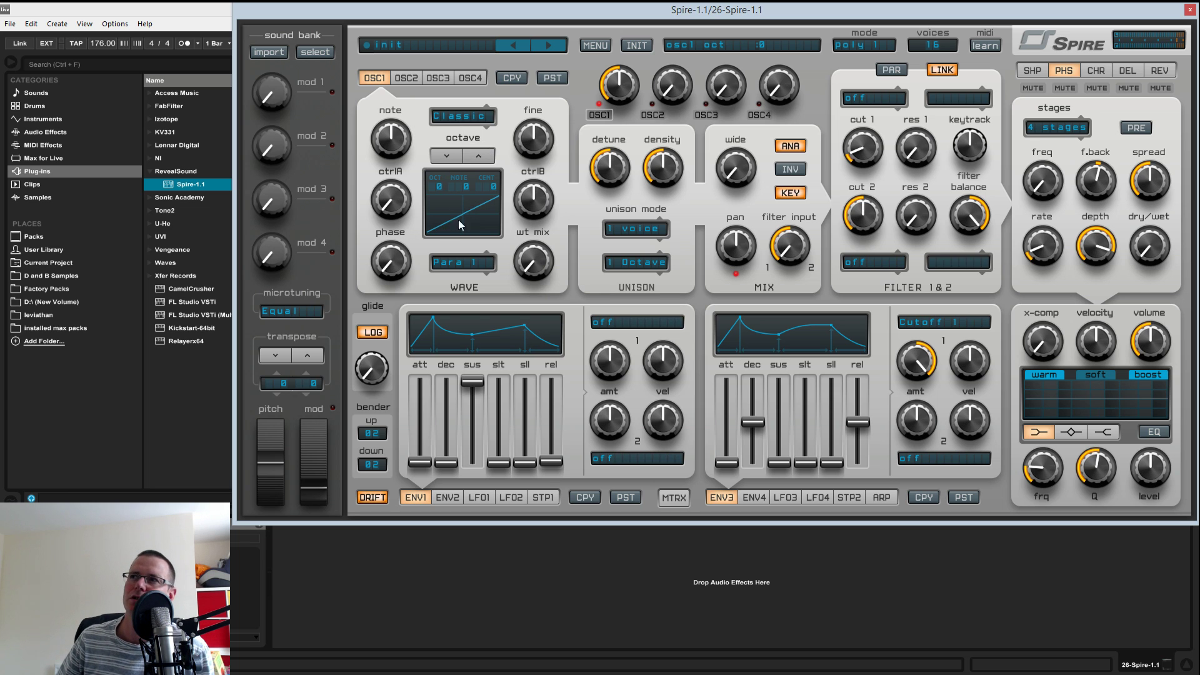
left_click_drag(530, 270, 519, 300)
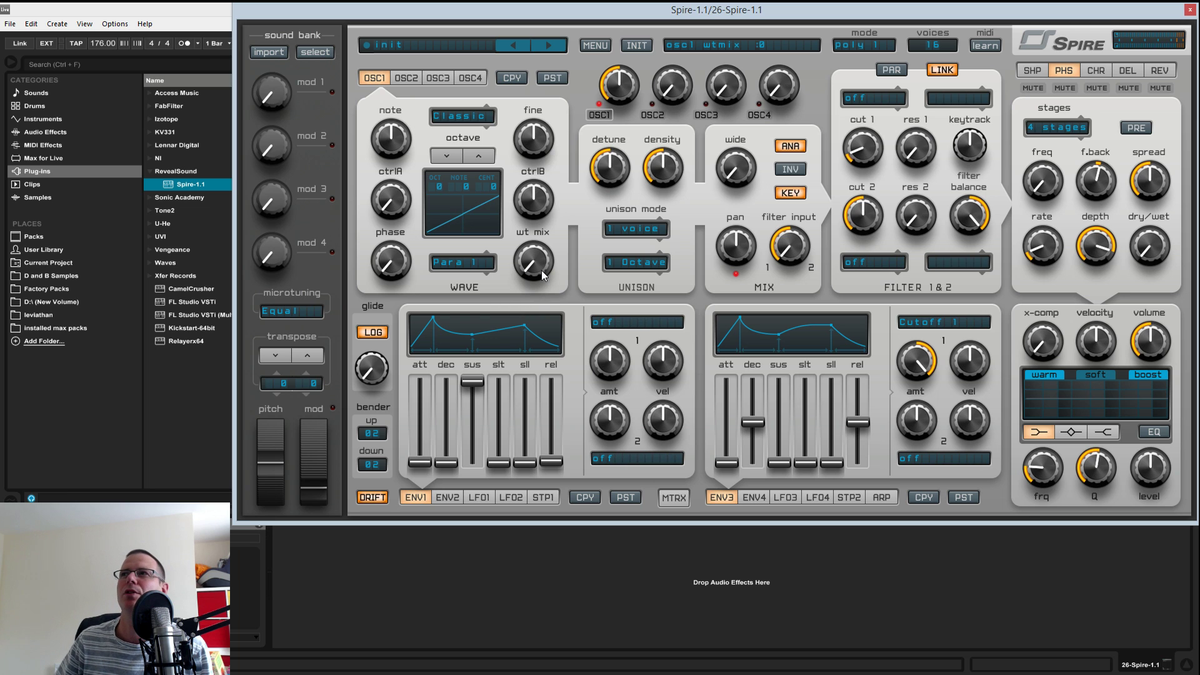
left_click_drag(541, 273, 503, 271)
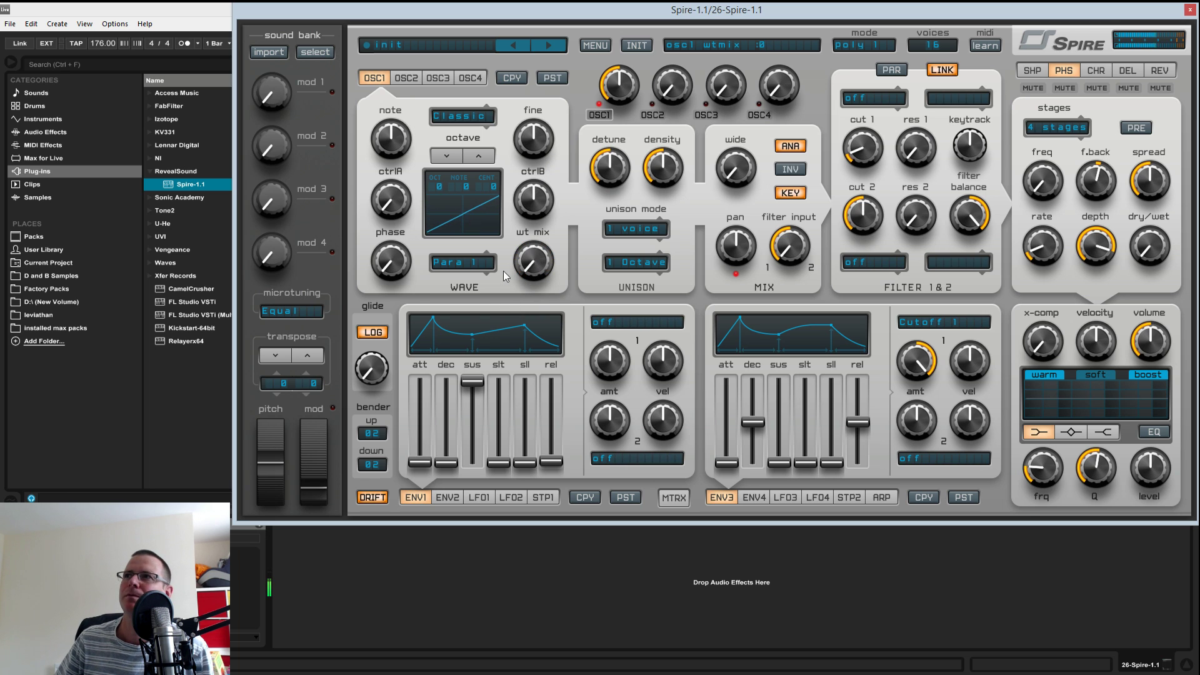
- Set oscillator 1's wavetable to FM 3 and its octave to -1, sweeping the wavetable mix and returning it to 0
left_click(470, 263)
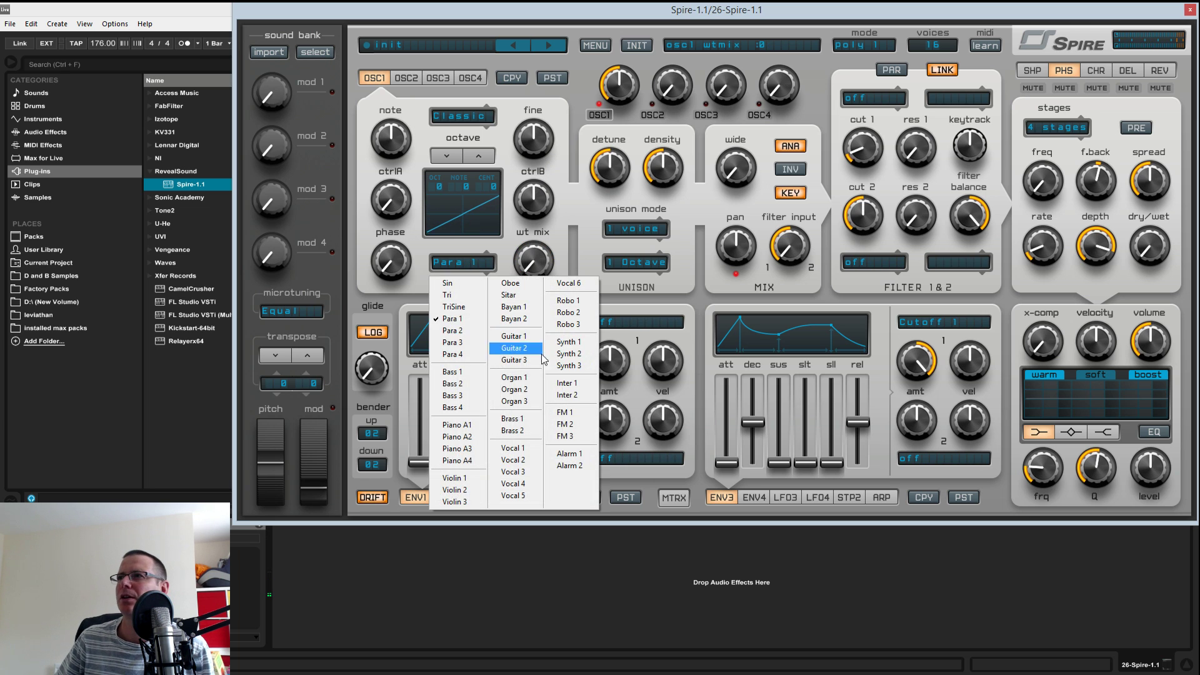
left_click(568, 436)
left_click_drag(542, 270, 532, 366)
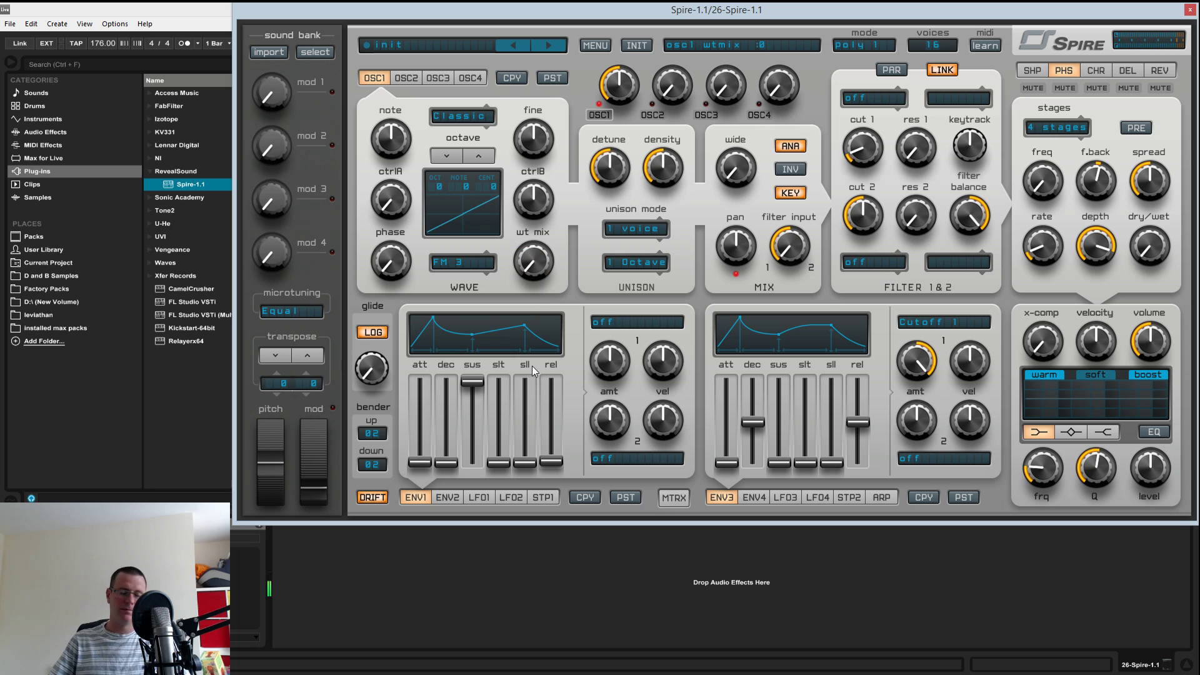
left_click(446, 157)
left_click_drag(535, 268, 546, 487)
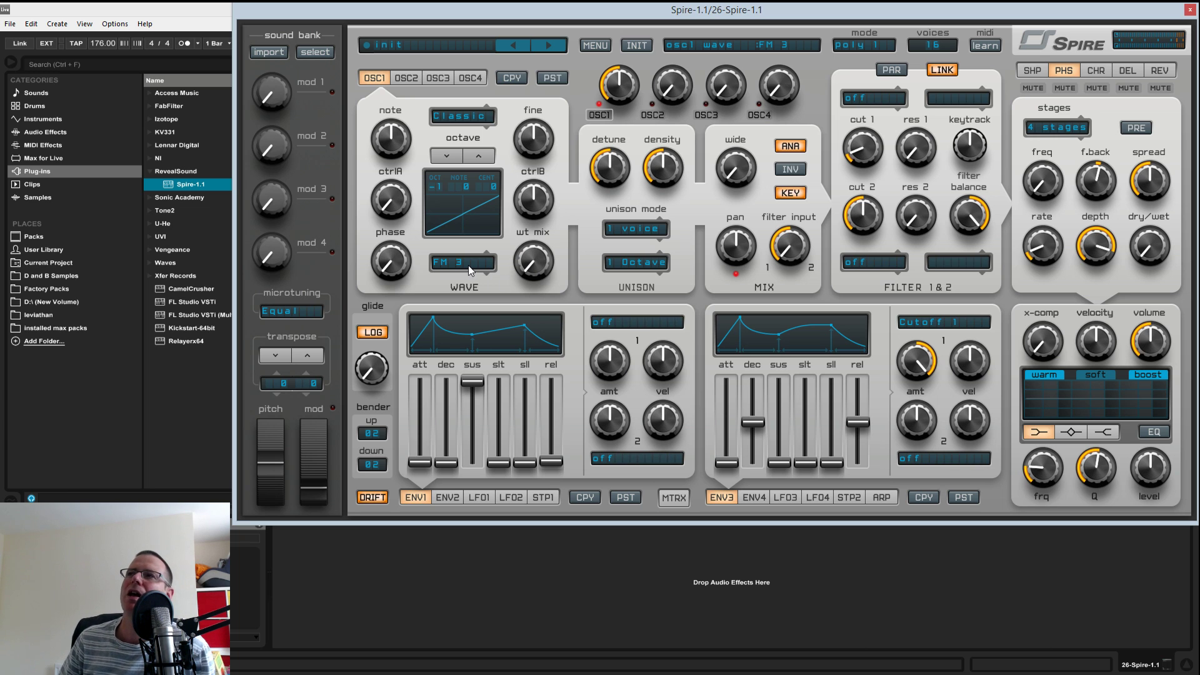
- Look through oscillator 1's type and wavetable choices, keeping Classic and FM 3
left_click(475, 118)
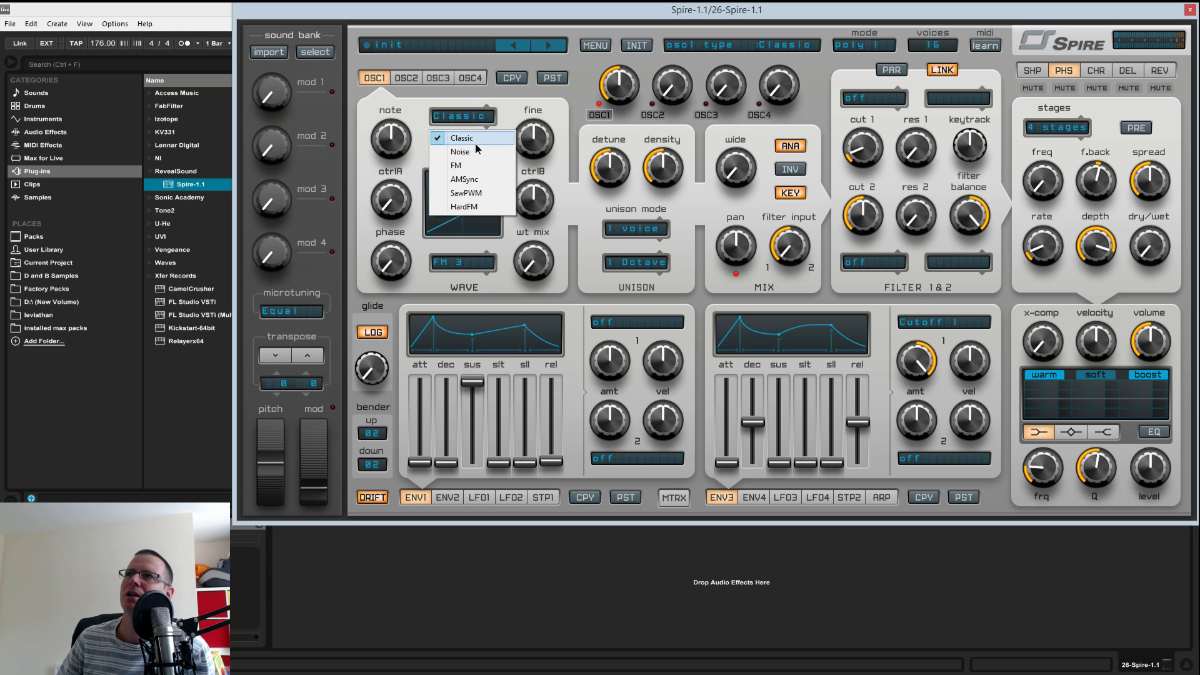
left_click(475, 143)
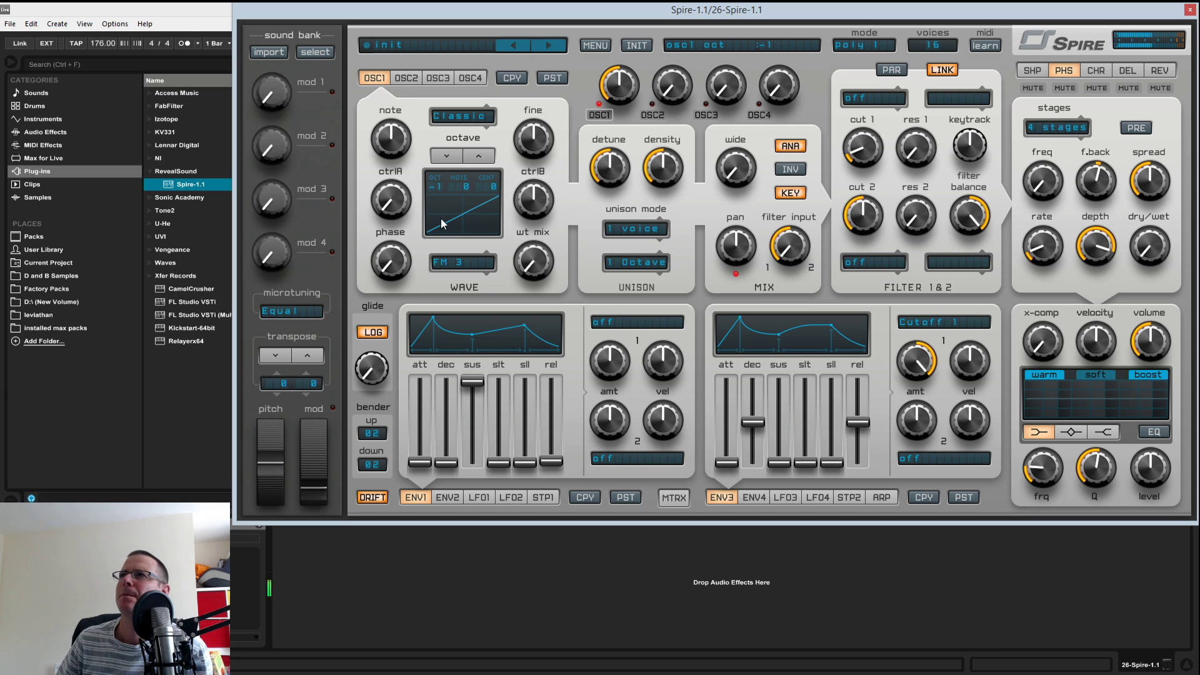
left_click(473, 260)
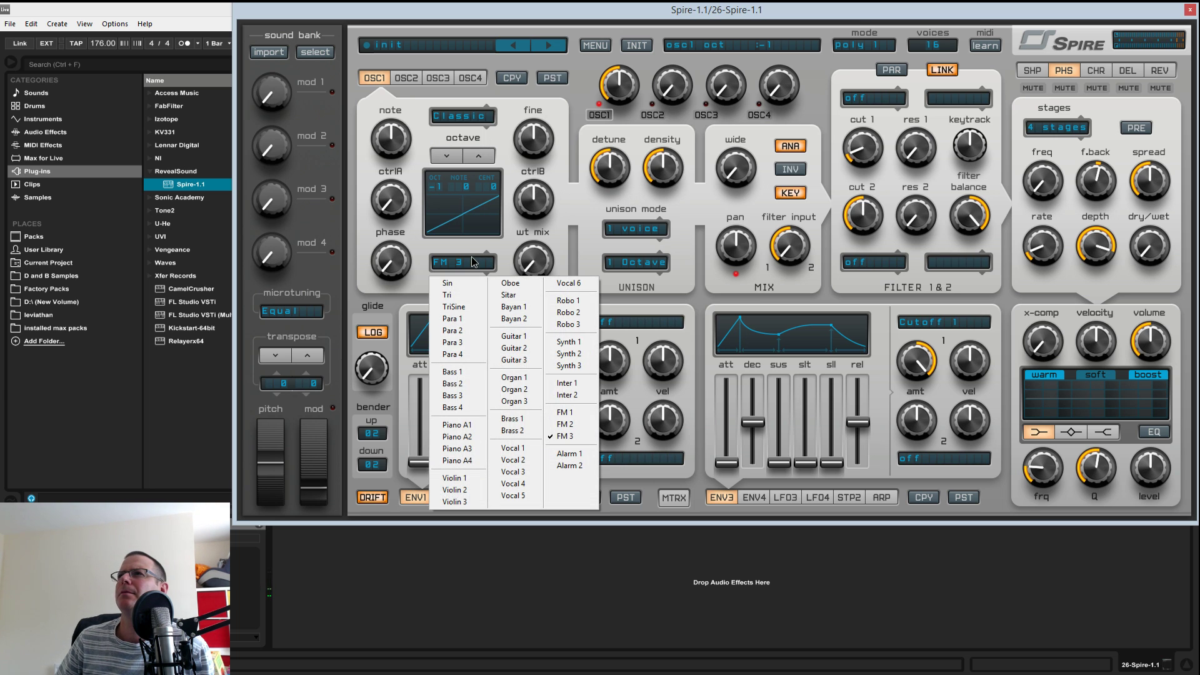
left_click(468, 258)
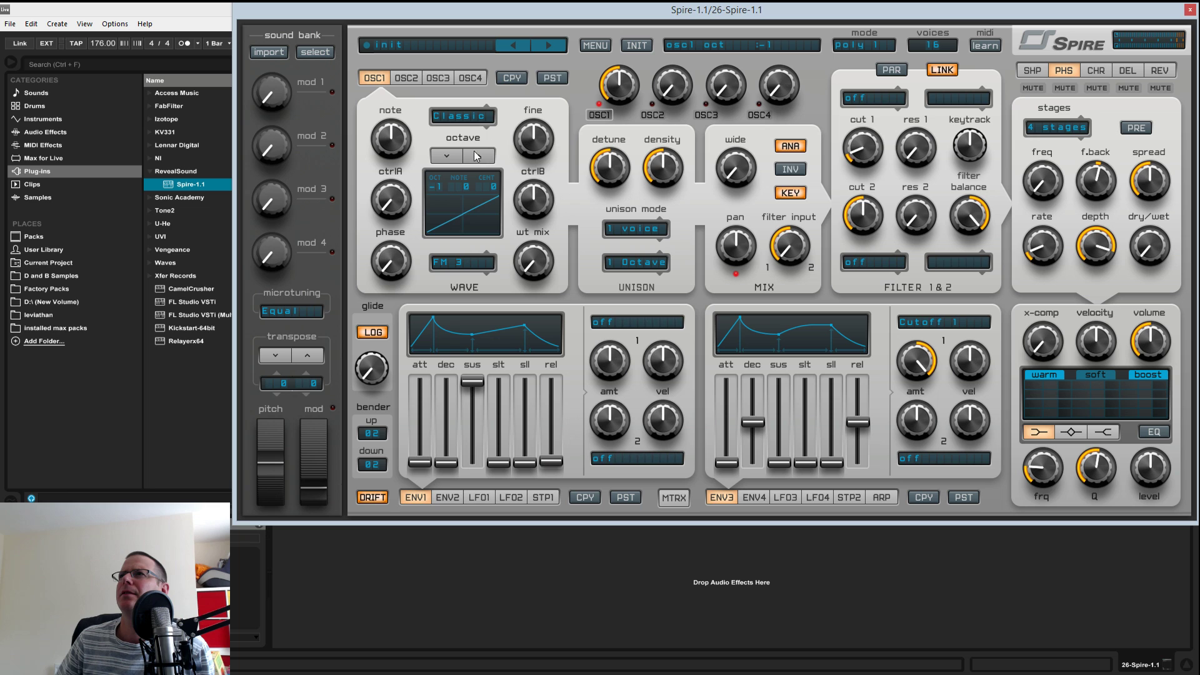
- Switch oscillator 1's type to Noise and try its wavetable mix with FM 3, leaving the mix at 0
left_click(476, 116)
left_click(475, 154)
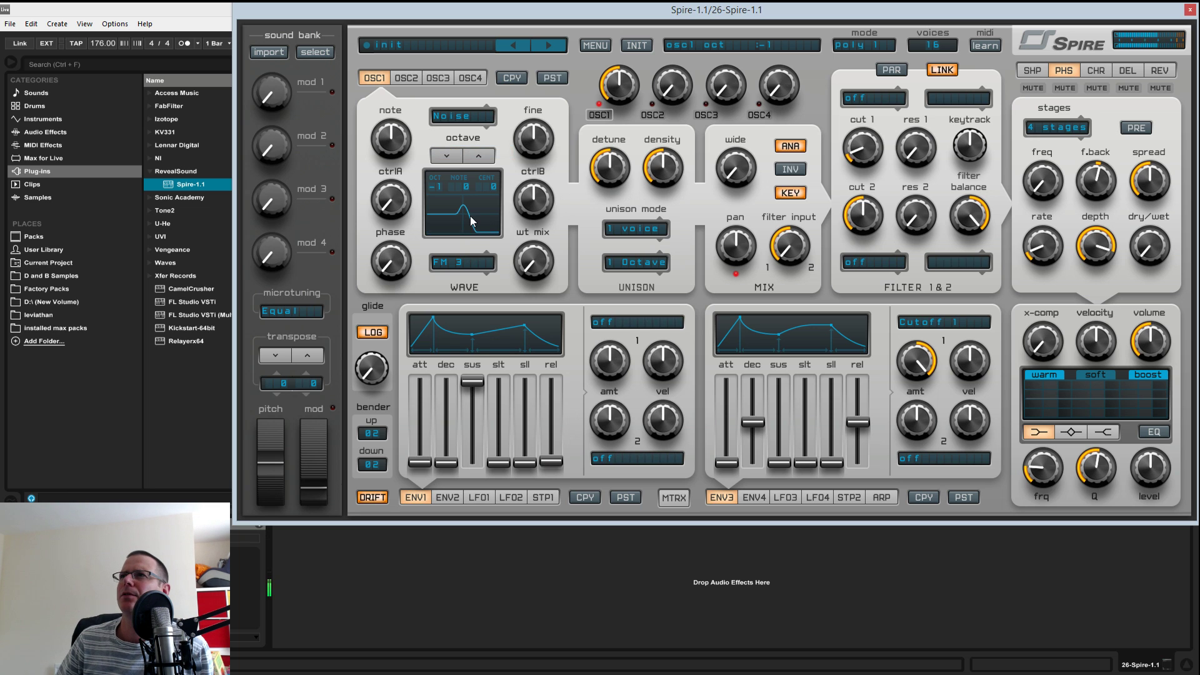
left_click(470, 264)
left_click(470, 263)
mouse_move(541, 273)
left_mouse_down()
mouse_move(541, 180)
mouse_move(539, 274)
left_mouse_up()
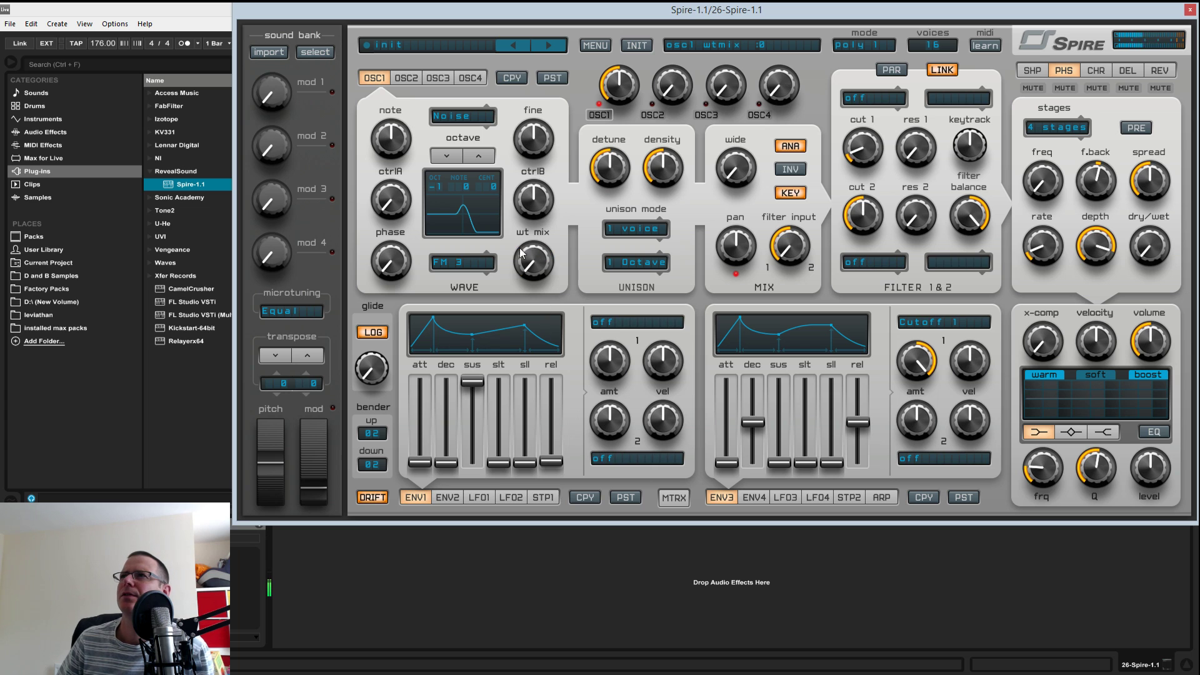
- Set oscillator 1's octave to 0 and its type to Classic
left_click(478, 155)
left_click(463, 116)
left_click(445, 133)
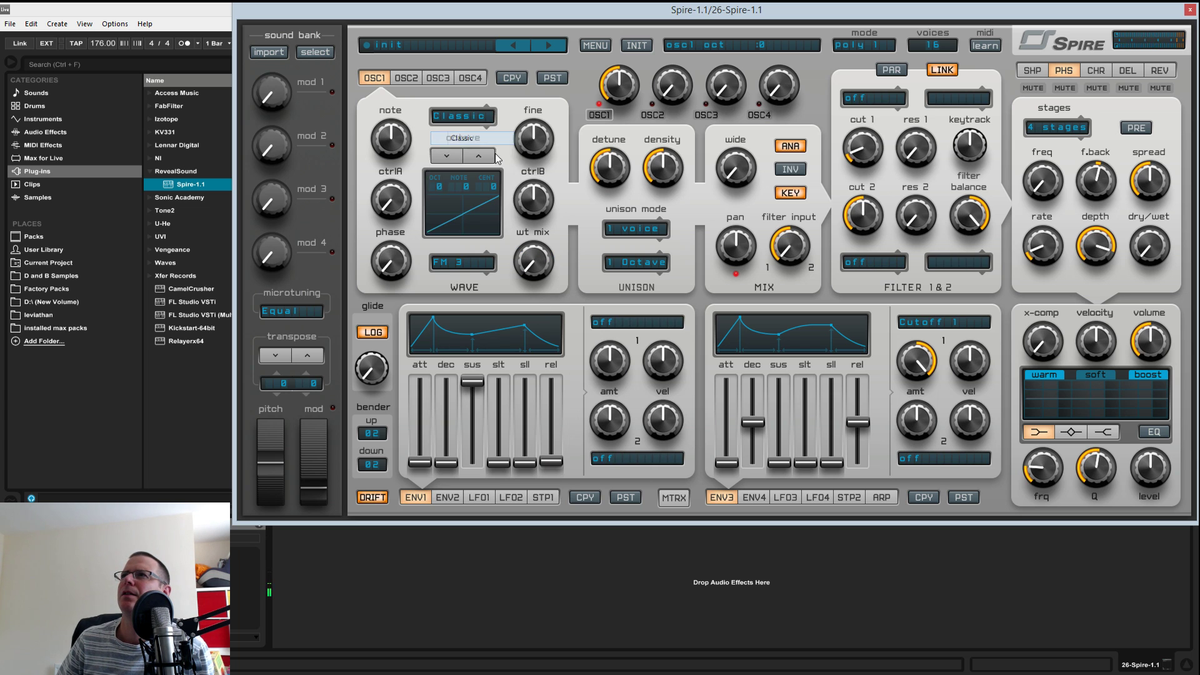
- Raise oscillator 1's ctrlB slightly, keep the Classic type and turn ctrlA up to 1000
left_click_drag(393, 199, 426, 275)
left_click_drag(534, 198, 534, 144)
left_click(475, 116)
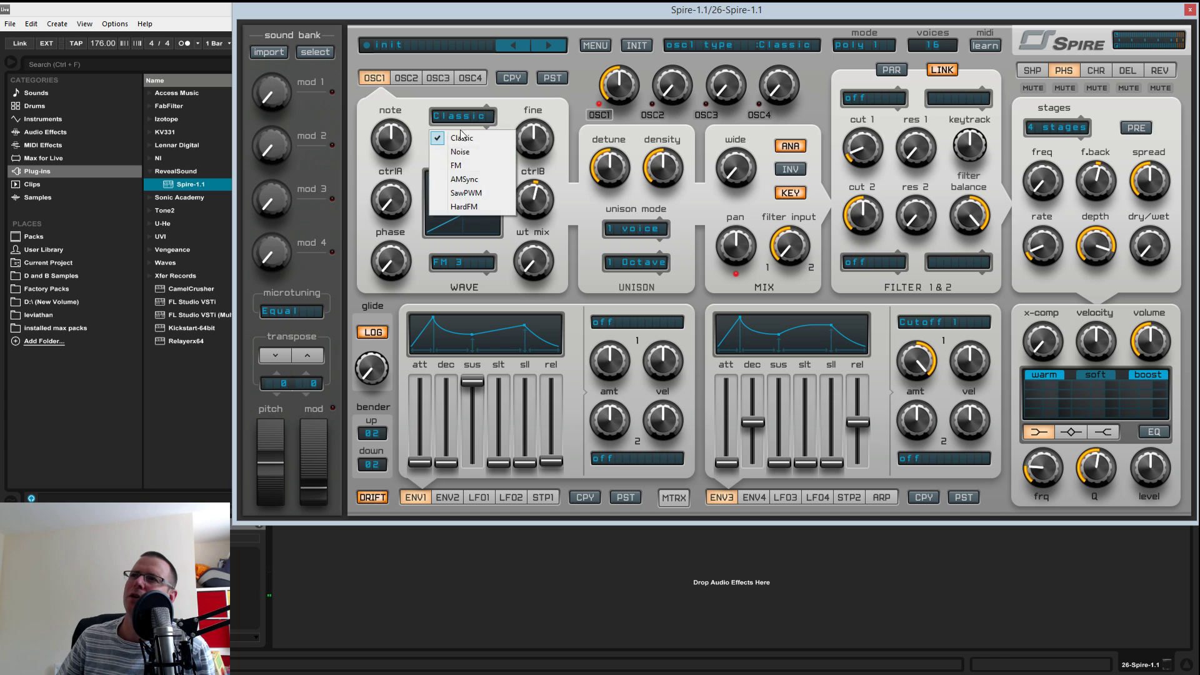
left_click(445, 134)
left_click_drag(386, 214, 457, 122)
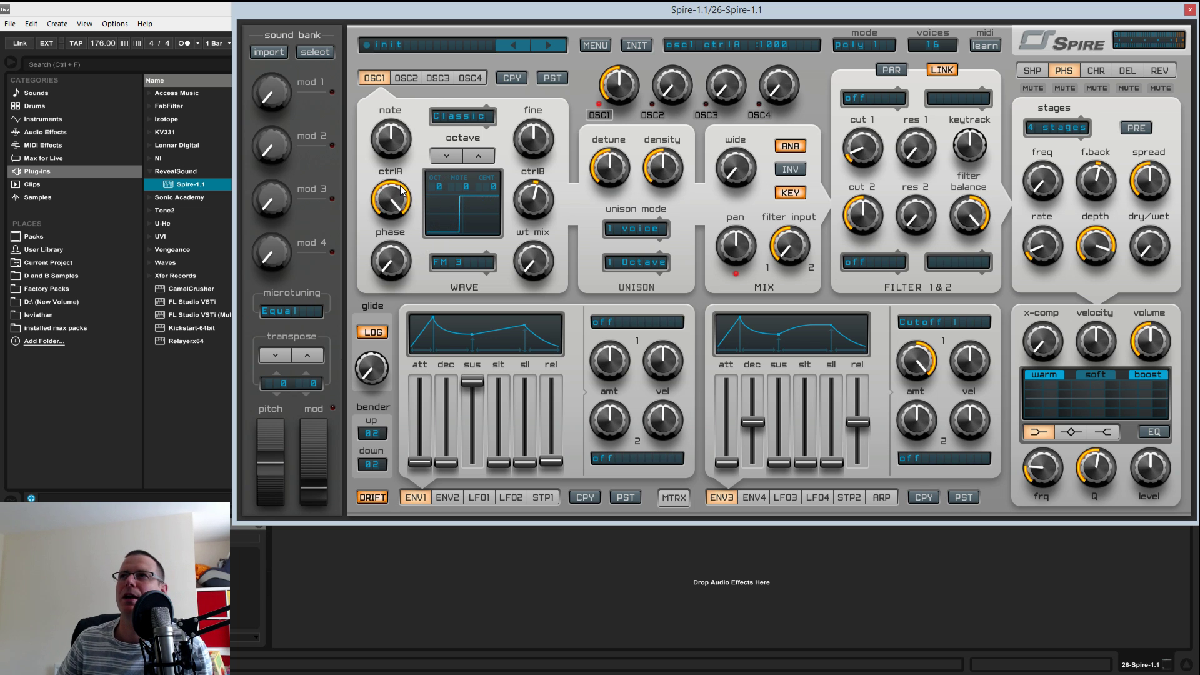
left_click_drag(402, 191, 398, 50)
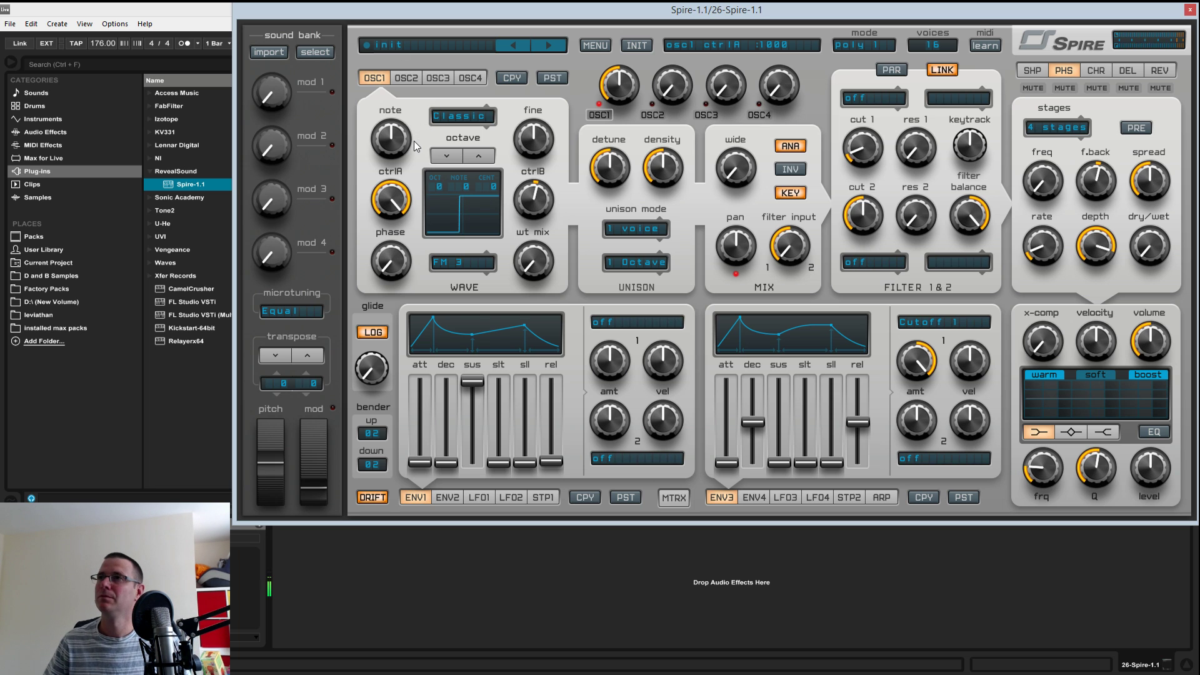
- Reshape oscillator 1's Classic waveform by varying ctrlA and ctrlB together, bringing ctrlA down to about 325 and ctrlB back to its centre
left_click_drag(533, 275, 532, 333)
left_click_drag(533, 204, 533, 207)
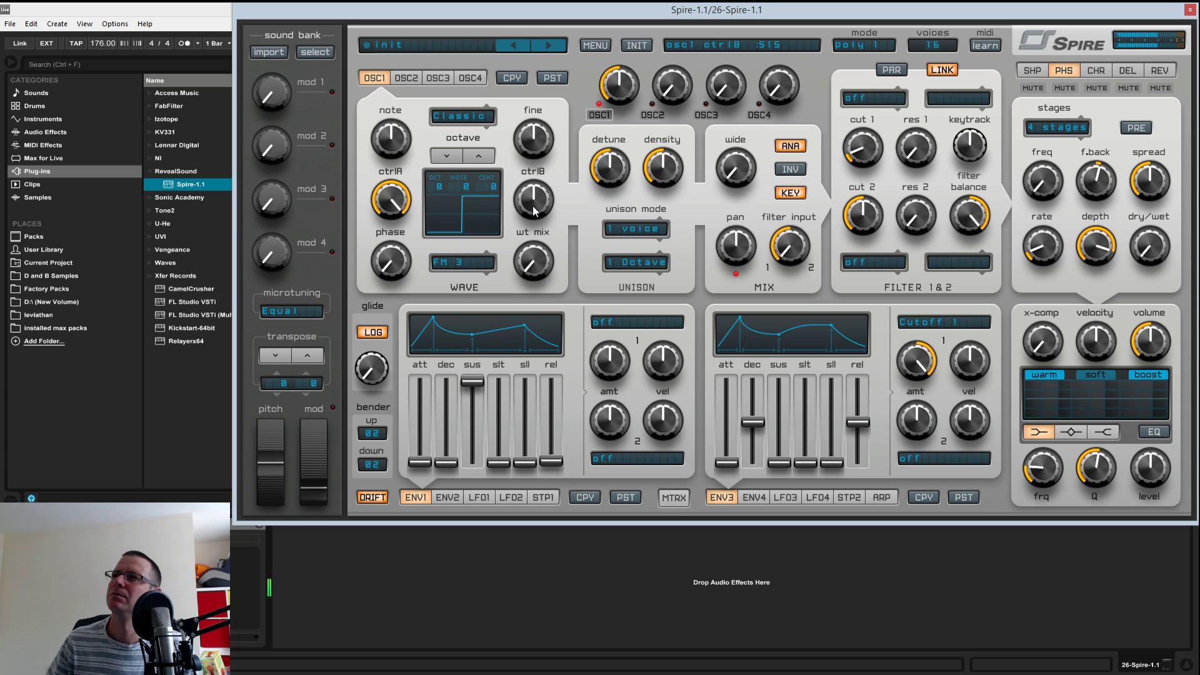
mouse_move(534, 210)
left_mouse_down()
mouse_move(544, 160)
mouse_move(549, 210)
left_mouse_up()
left_click_drag(401, 204, 401, 216)
left_click_drag(532, 204, 529, 229)
left_click_drag(397, 209, 400, 180)
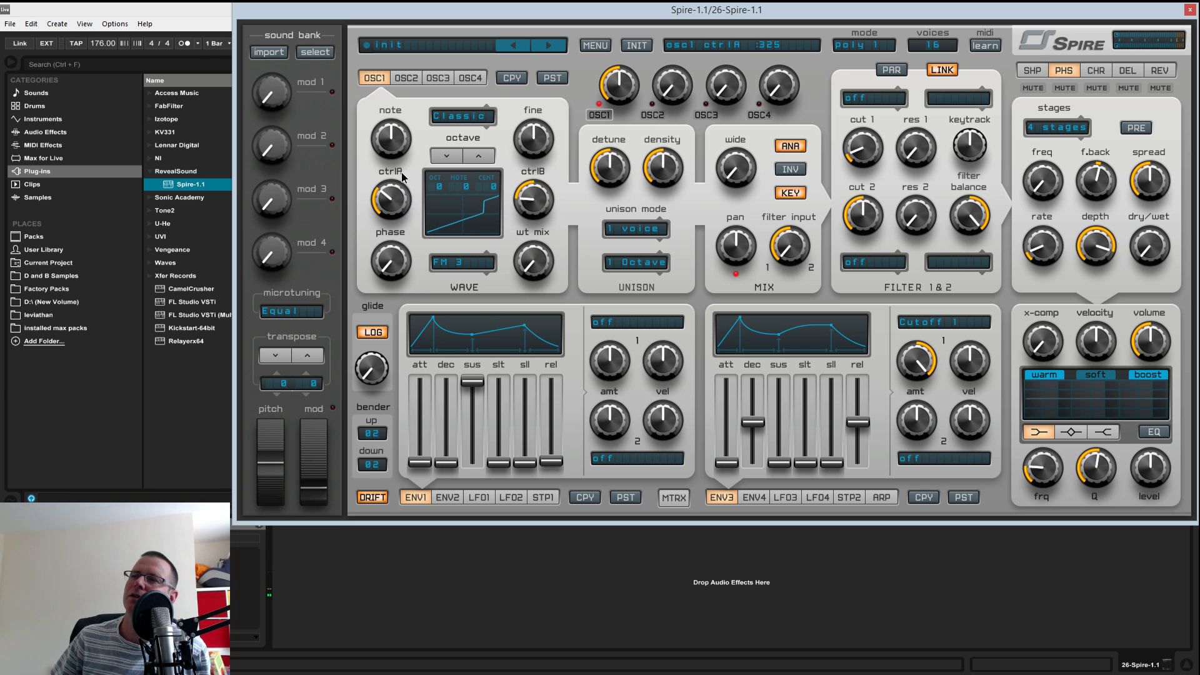
left_click_drag(530, 212, 544, 180)
- Set oscillator 1's type to Noise and vary its two controls, leaving ctrlA at about 930 and ctrlB above its centre
left_click(468, 116)
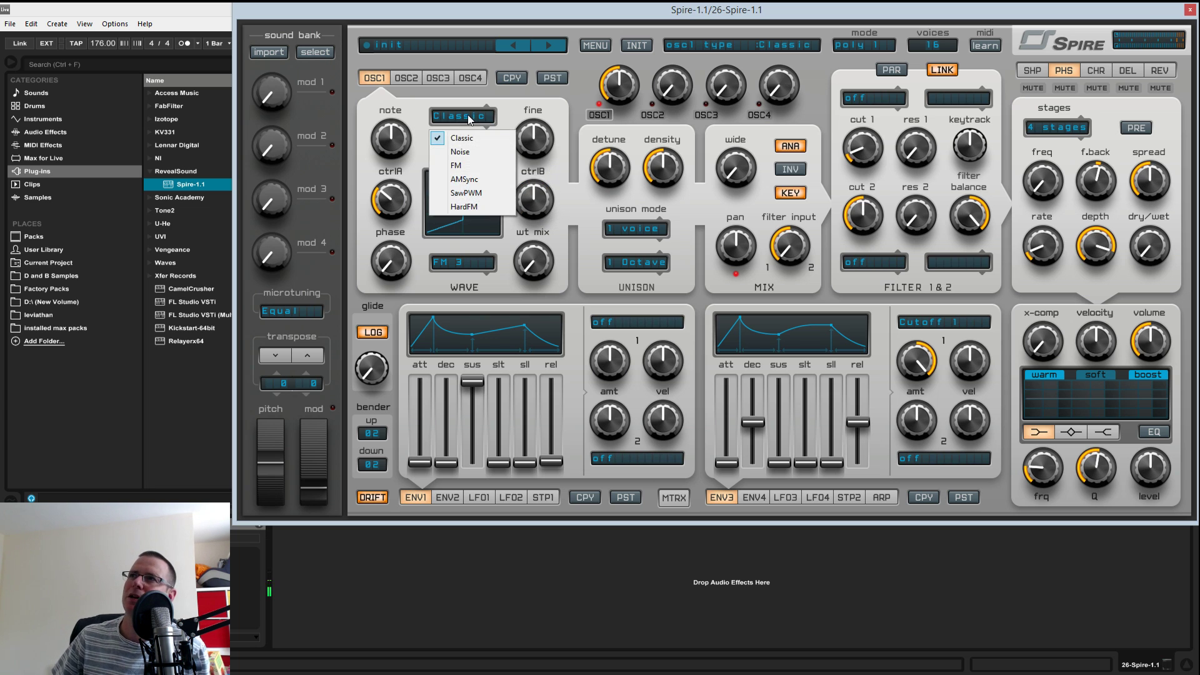
left_click(453, 153)
left_click_drag(397, 202, 407, 138)
left_click_drag(432, 63, 412, 189)
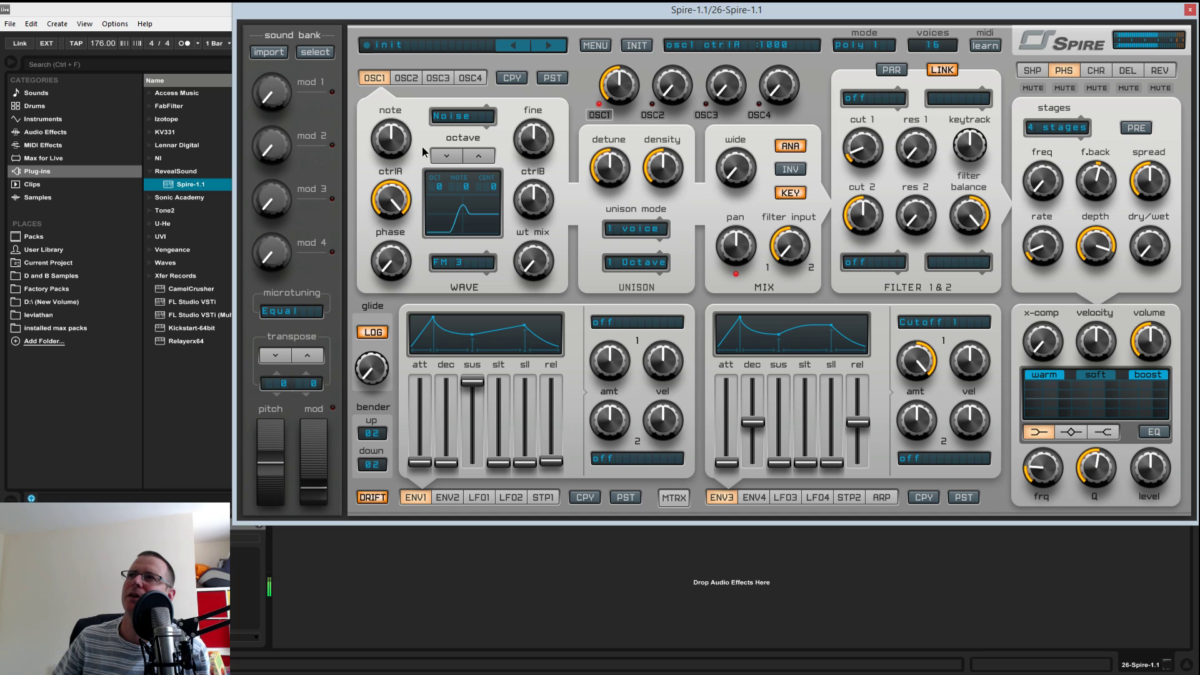
left_click_drag(534, 199, 400, 202)
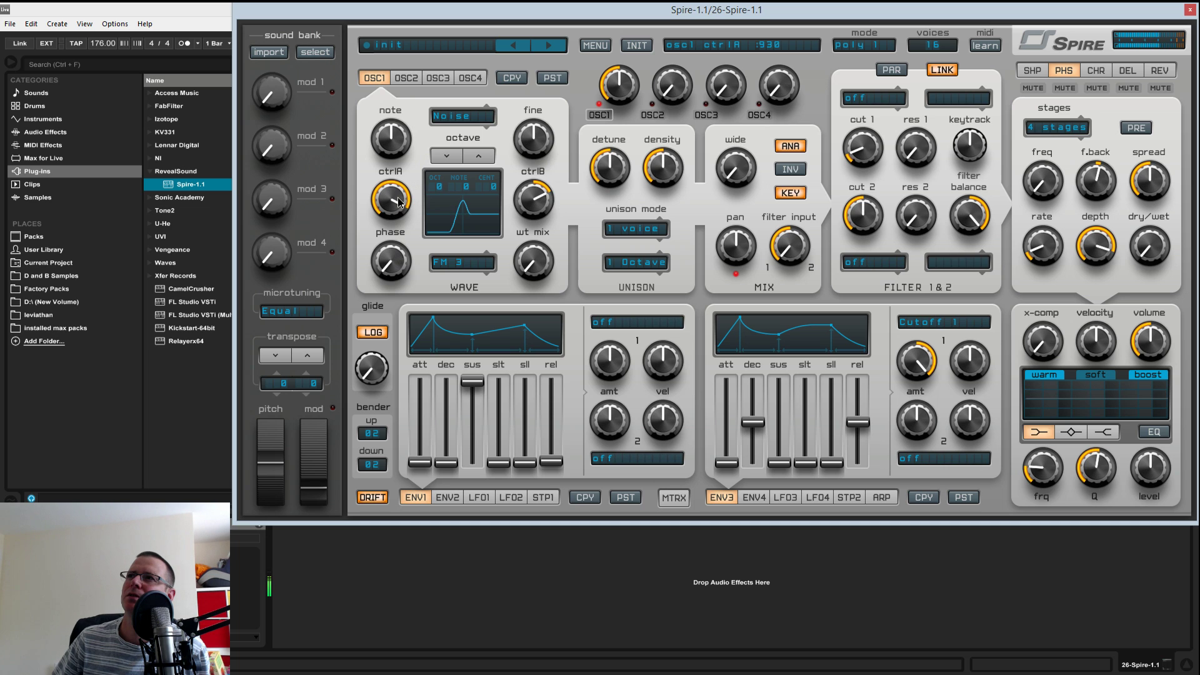
mouse_move(529, 201)
left_mouse_down()
mouse_move(530, 256)
mouse_move(530, 213)
left_mouse_up()
- Turn up oscillator 1's phase, set its wavetable to Sin and try the wavetable mix, leaving the mix at 0
mouse_move(530, 258)
left_mouse_down()
mouse_move(544, 216)
mouse_move(537, 275)
left_mouse_up()
left_click_drag(399, 225, 410, 228)
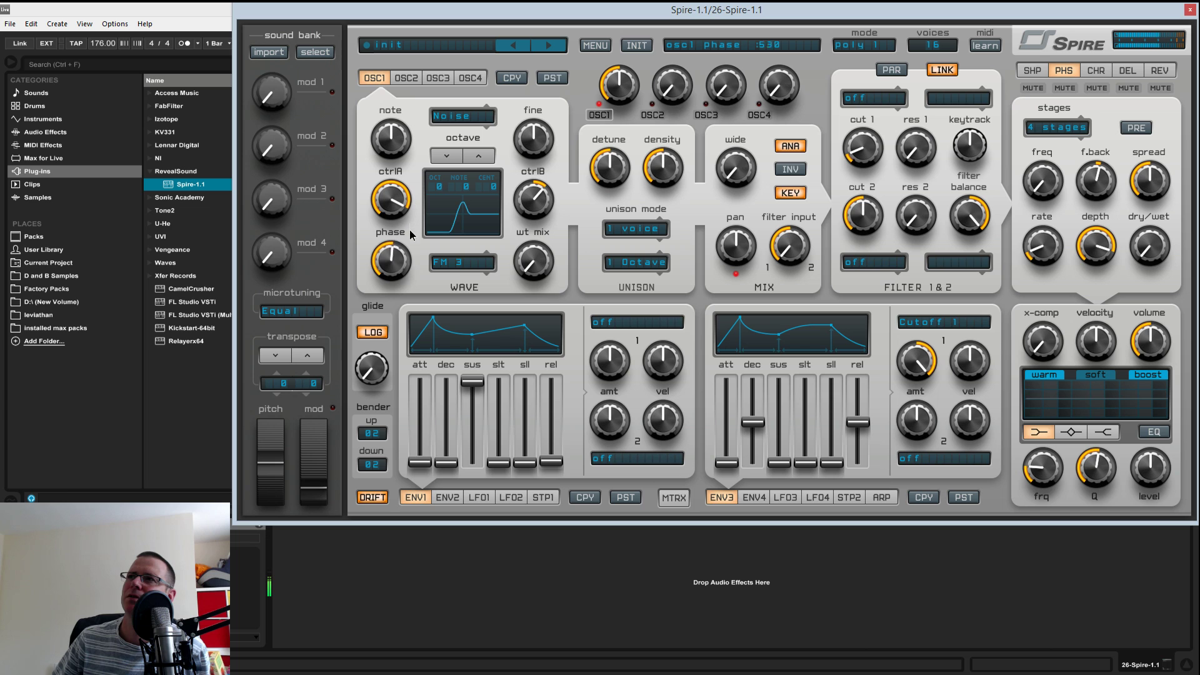
left_click(471, 272)
left_click(442, 276)
mouse_move(530, 268)
left_mouse_down()
mouse_move(536, 200)
mouse_move(535, 273)
left_mouse_up()
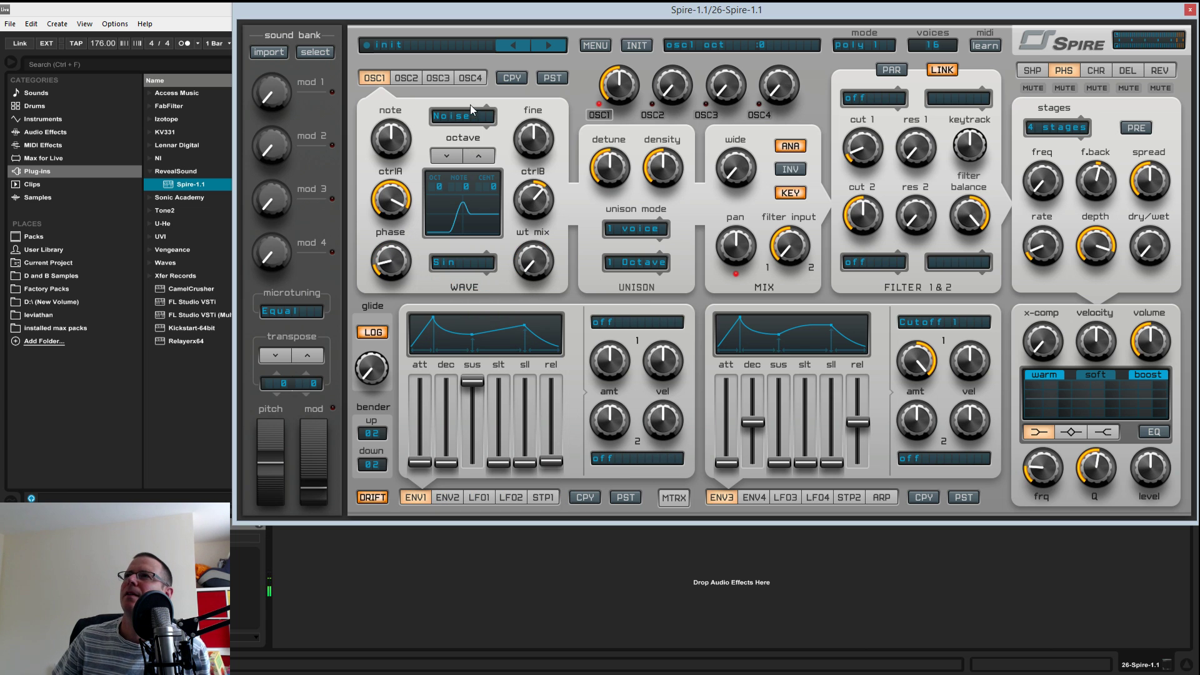
- Set oscillator 1's type to Classic, bring ctrlA down to 0 and raise the wavetable mix to 1000
left_click(469, 121)
left_click(470, 138)
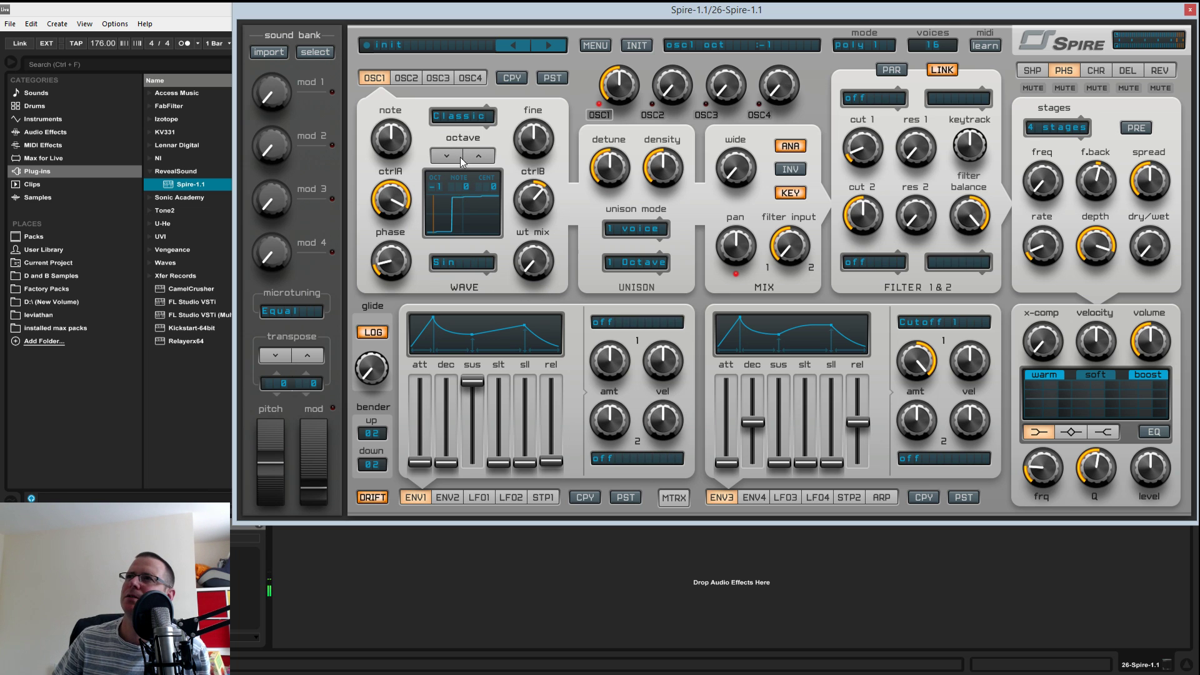
left_click_drag(390, 197, 427, 350)
left_click_drag(525, 276, 529, 132)
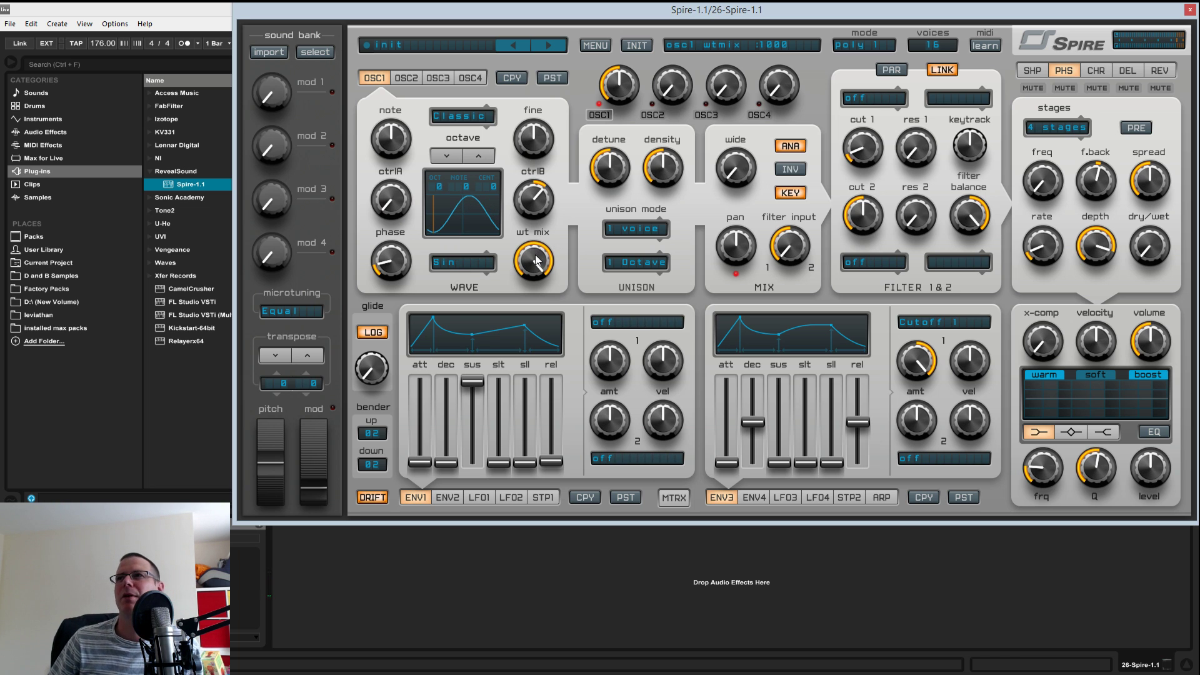
- Choose the Robo 3 wavetable for oscillator 1 and bring the wavetable mix back to 0
left_click(470, 268)
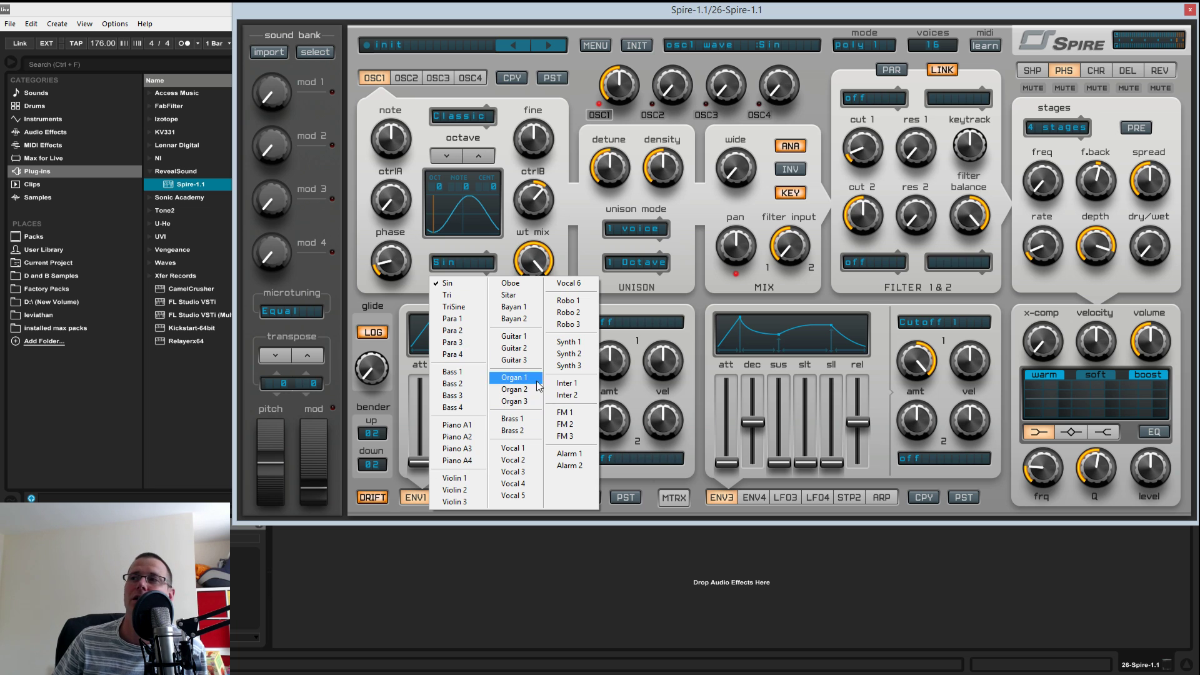
left_click(568, 324)
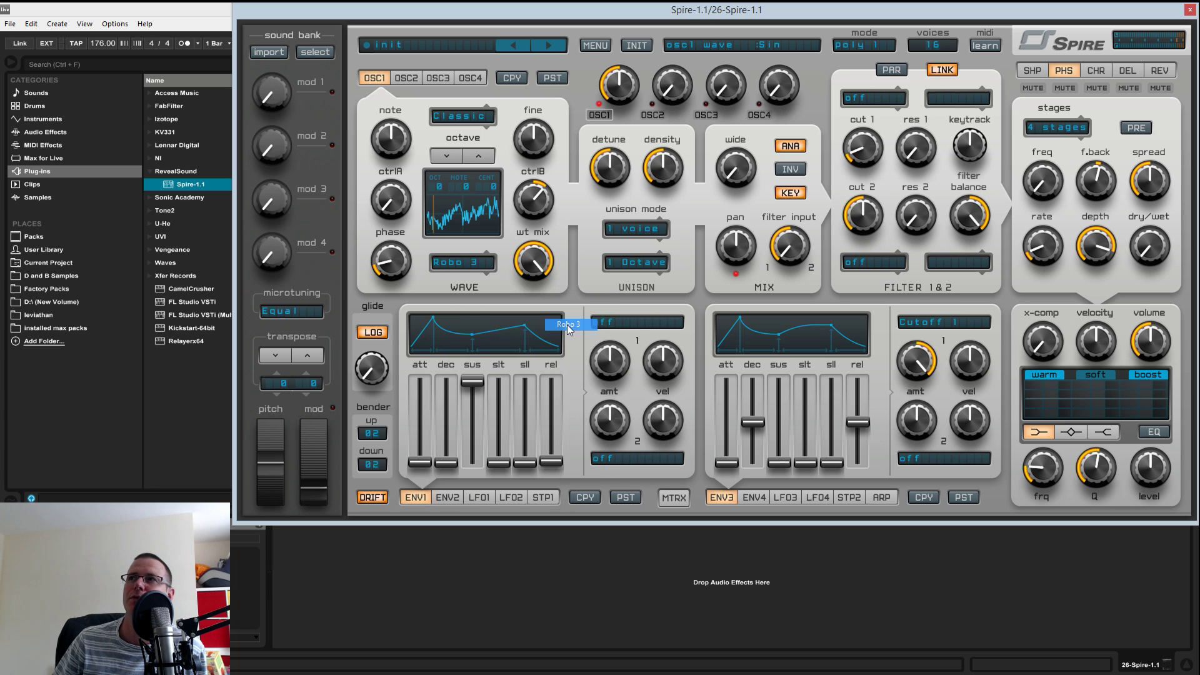
left_click_drag(536, 263, 538, 464)
- Set oscillator 1's type to FM and reset its phase to 0
left_click(470, 117)
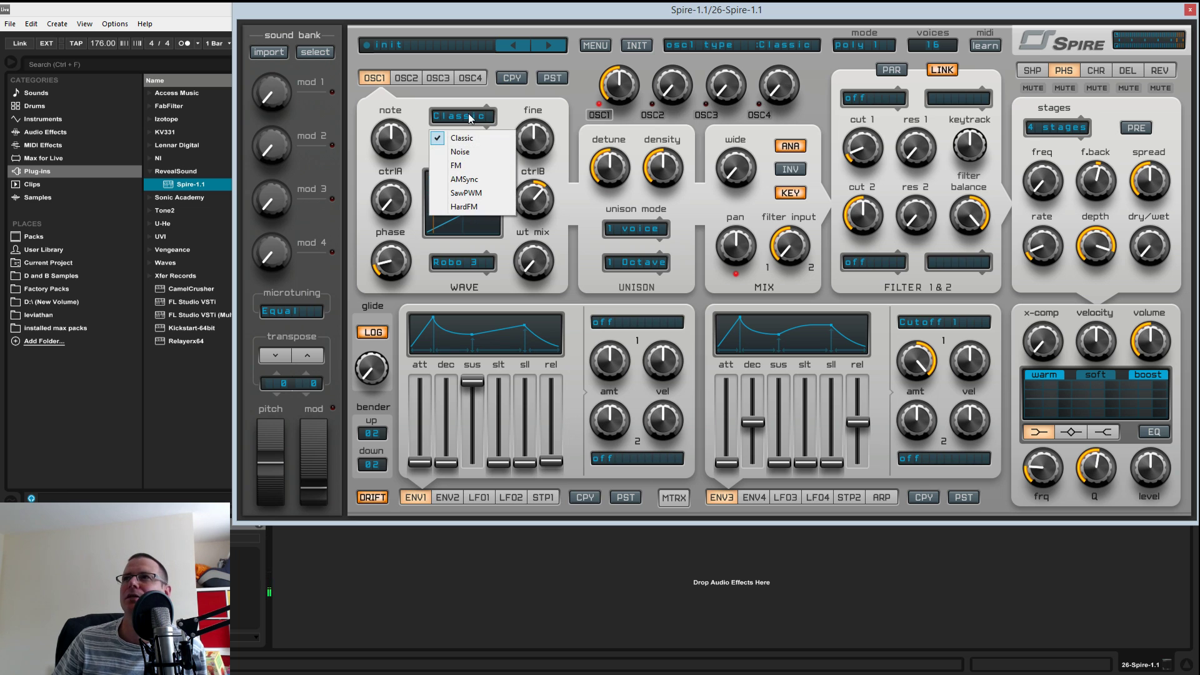
left_click(459, 165)
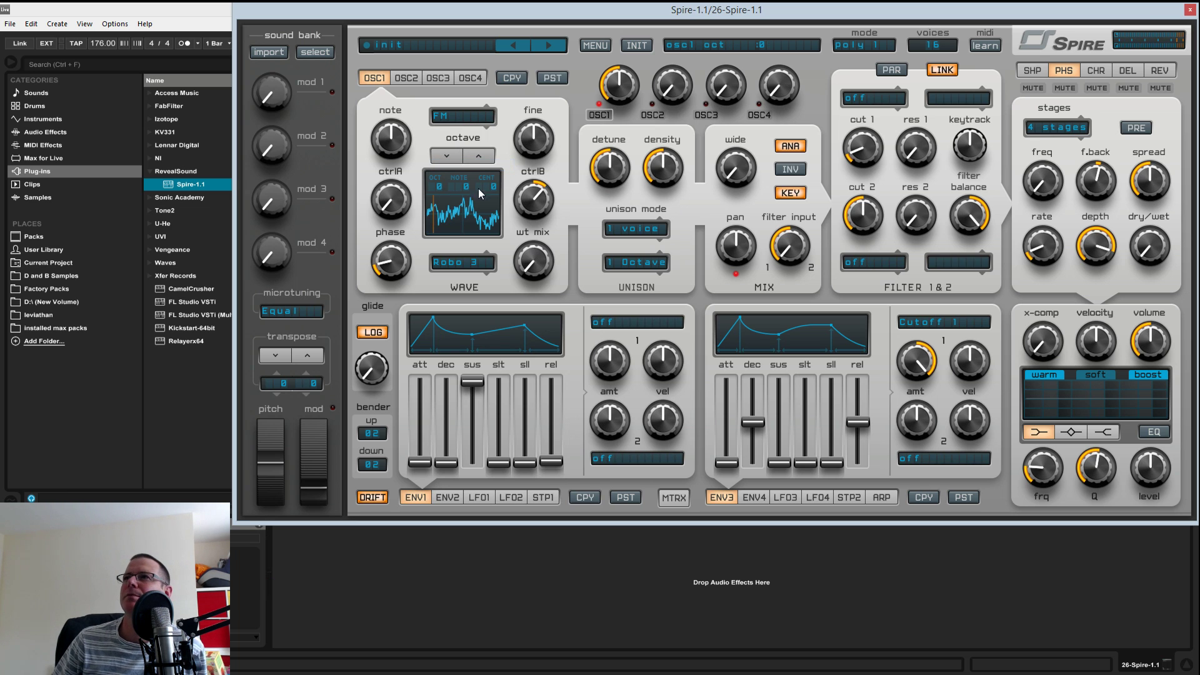
double_click(388, 264)
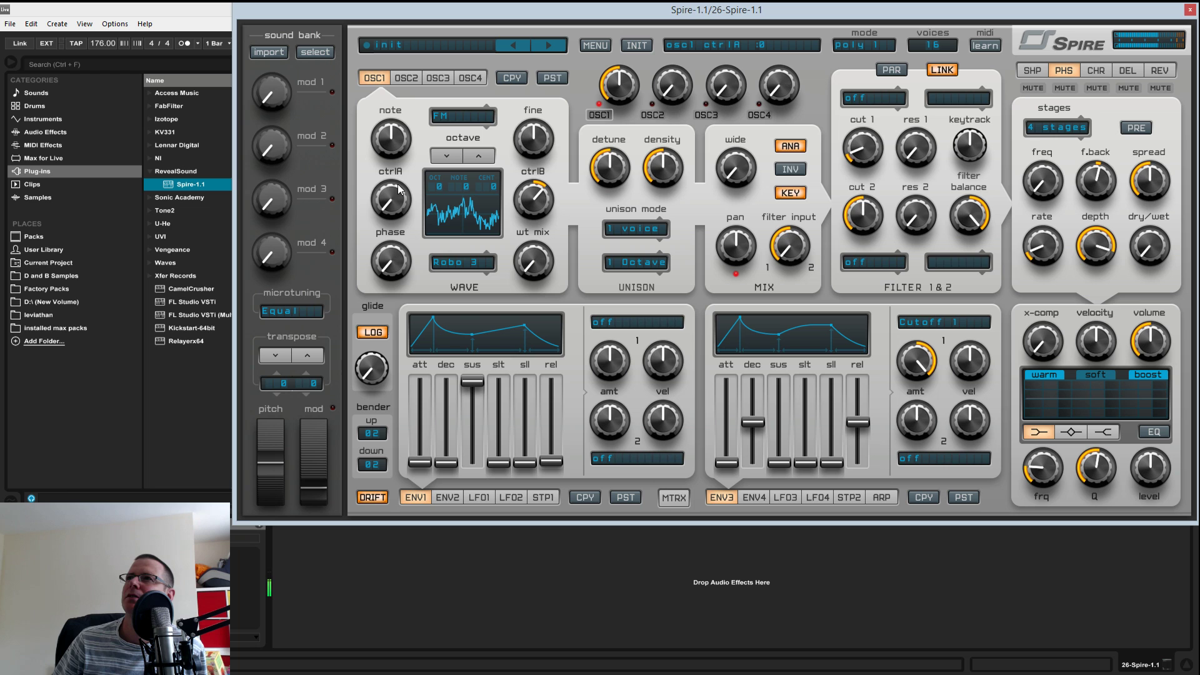
- Vary the FM oscillator's ctrlA and ctrlB with the octave lowered to -1, leaving ctrlA at 0 and ctrlB well above its centre
left_click_drag(531, 203, 531, 173)
left_click_drag(392, 204, 417, 242)
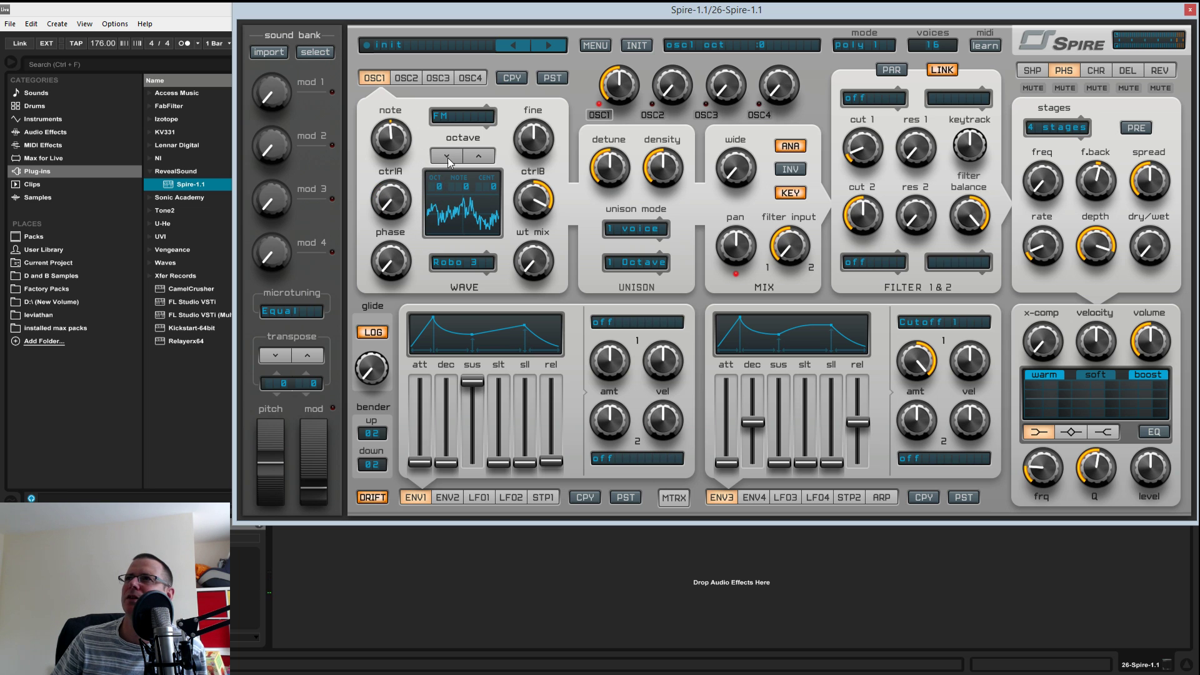
left_click_drag(403, 207, 386, 281)
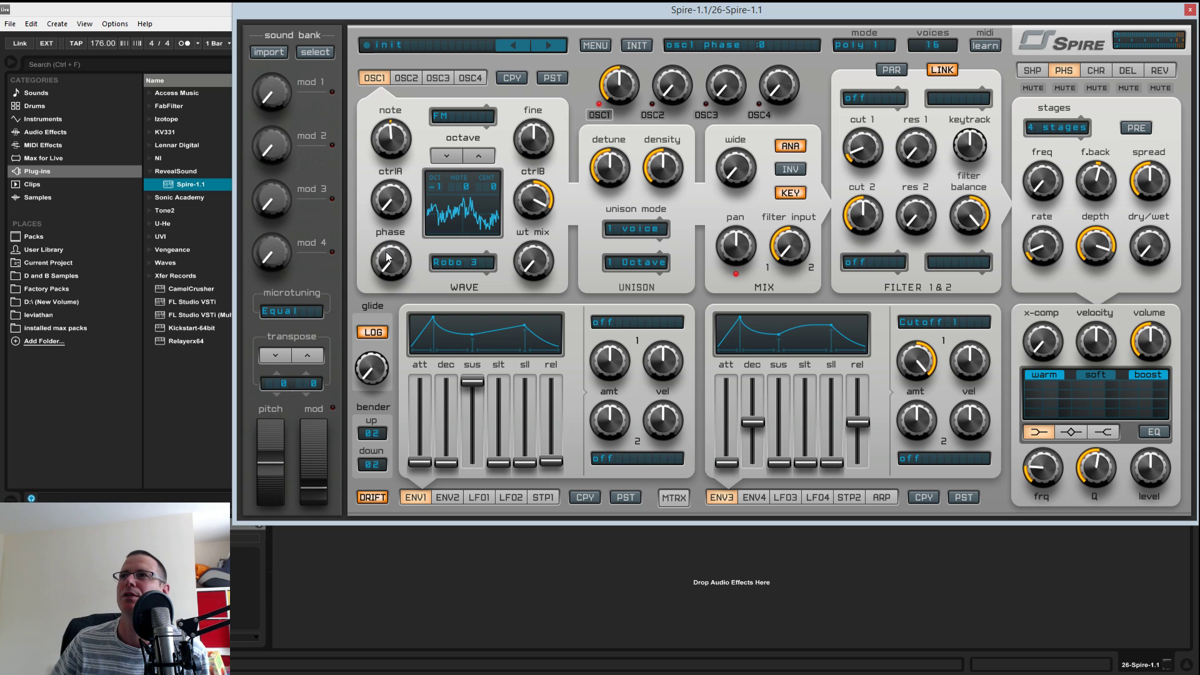
- Try ctrlA with the wavetable mix at 180, then return ctrlA to 0 and ctrlB to near its centre
mouse_move(392, 201)
left_mouse_down()
mouse_move(418, 114)
mouse_move(413, 192)
left_mouse_up()
left_click_drag(516, 259, 509, 288)
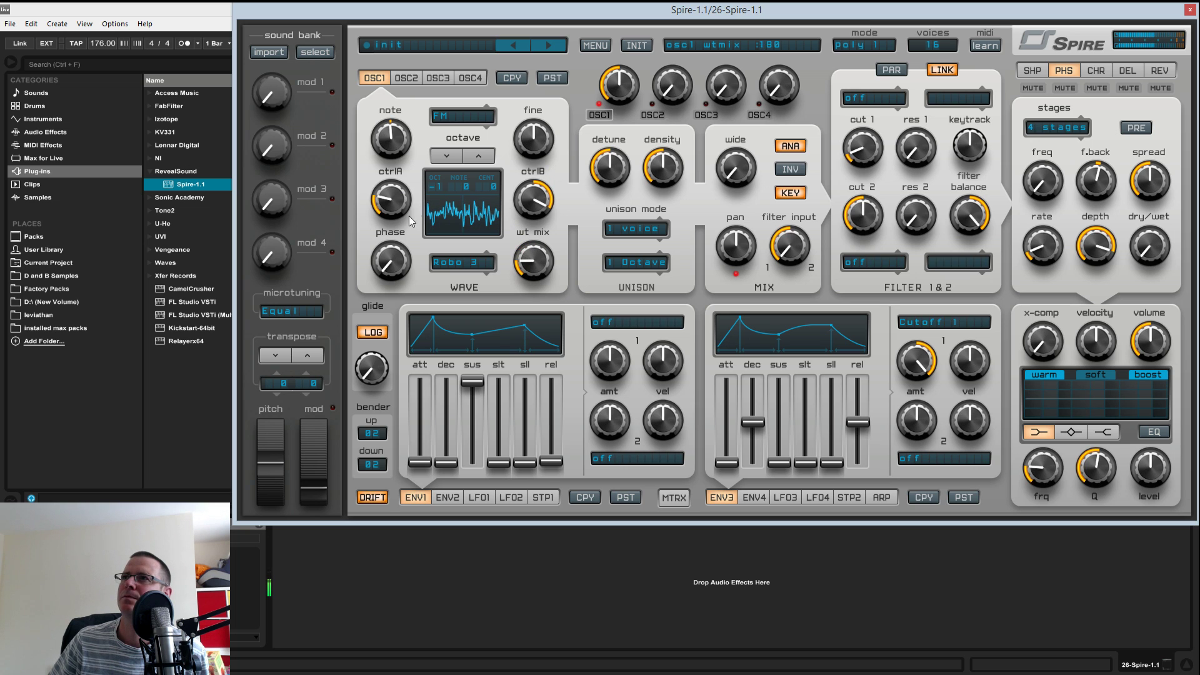
left_click_drag(389, 202, 382, 312)
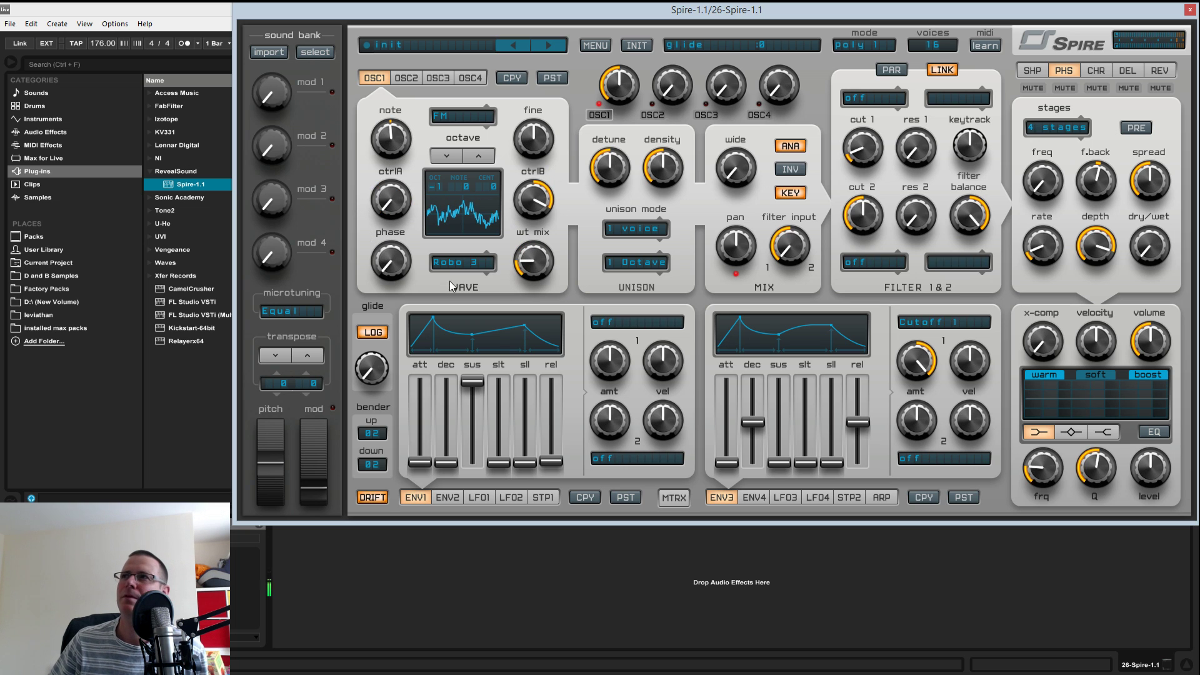
left_click_drag(534, 214, 534, 250)
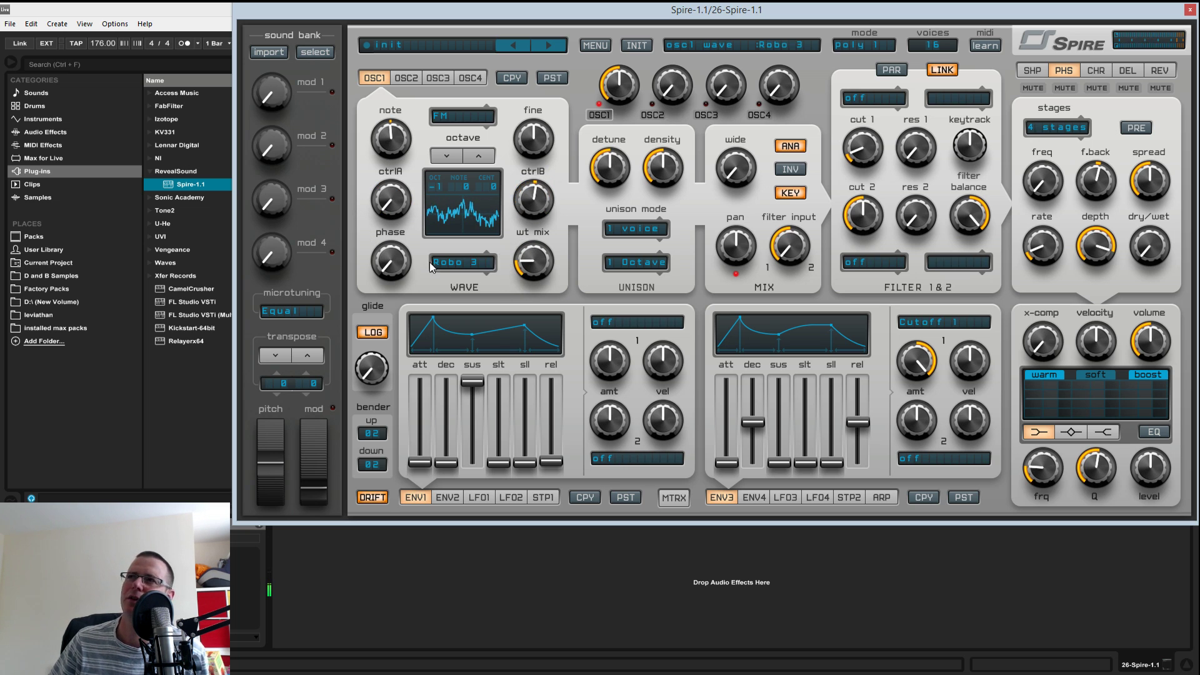
- Set oscillator 1's type to AMSync with the wavetable mix at 0, turning ctrlA fully up and ctrlB down to 195
left_click(449, 115)
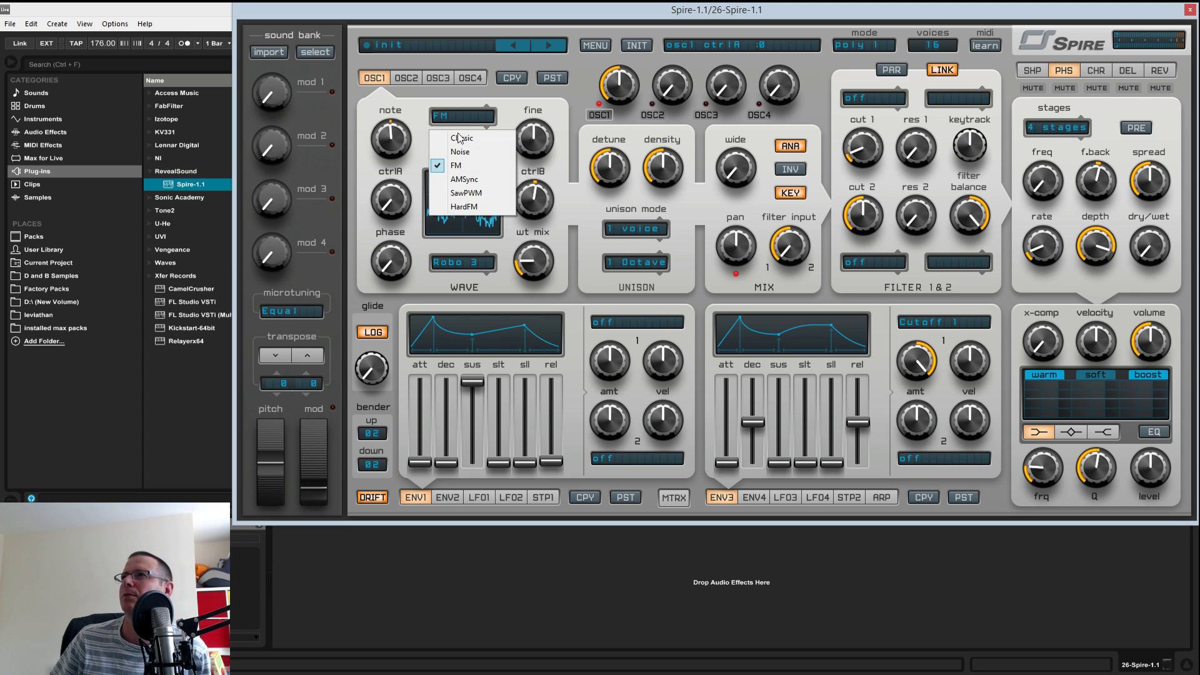
left_click(469, 183)
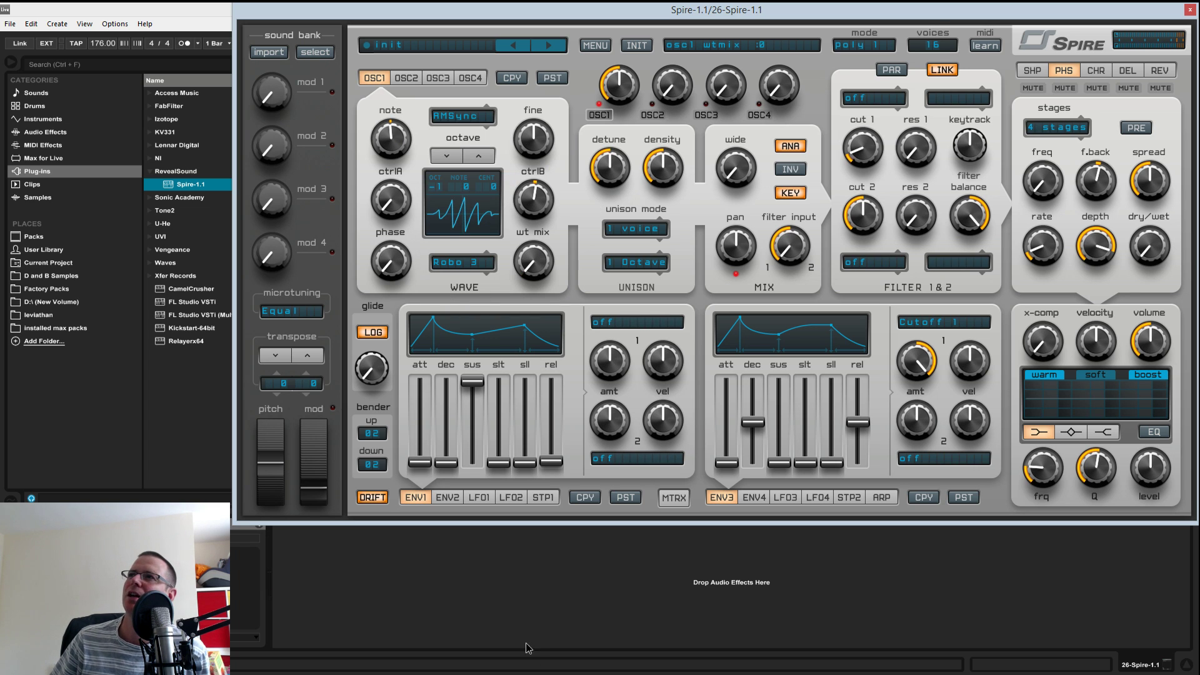
left_click_drag(403, 208, 412, 341)
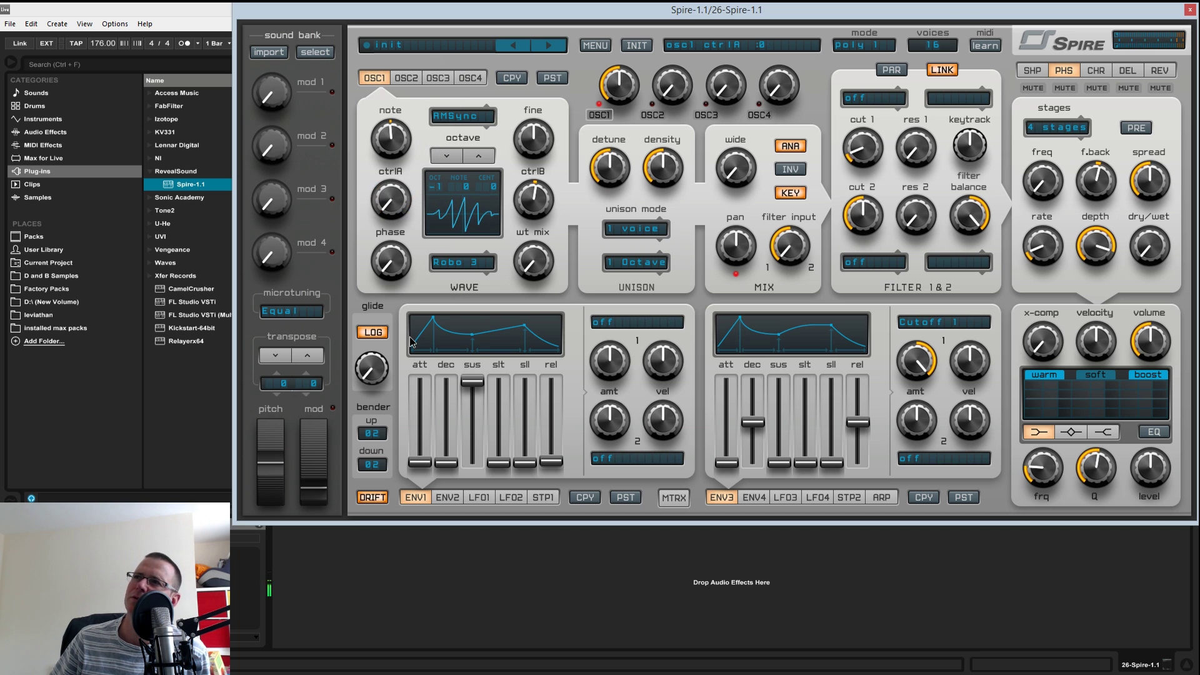
left_click_drag(422, 300, 442, 82)
left_click_drag(529, 201, 557, 271)
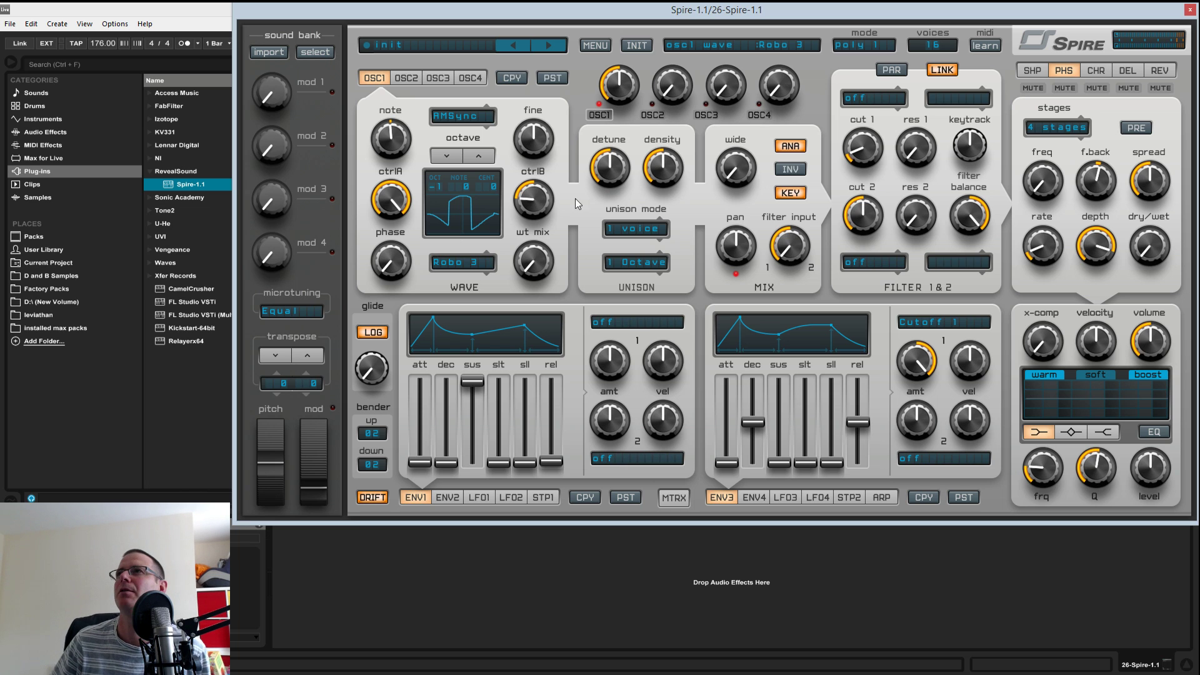
- Set oscillator 1's type to SawPWM, try ctrlB at 470 and reset both ctrlA and ctrlB to their defaults
left_click(464, 130)
left_click(469, 195)
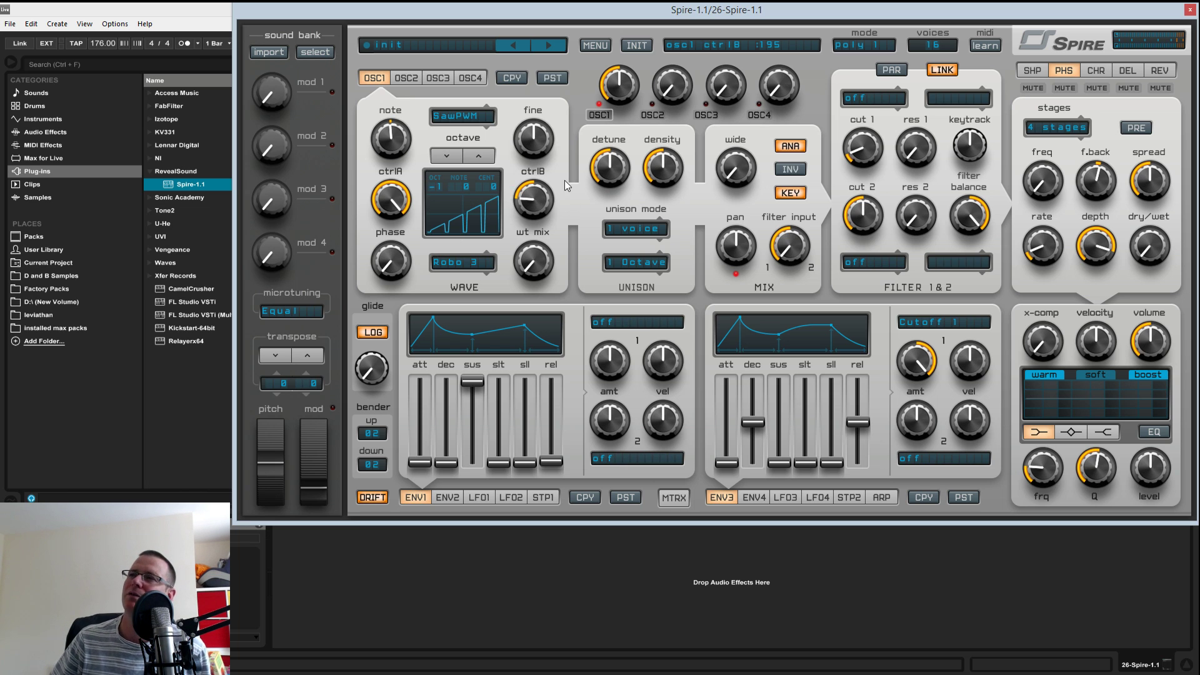
mouse_move(525, 196)
left_mouse_down()
mouse_move(543, 156)
mouse_move(541, 198)
left_mouse_up()
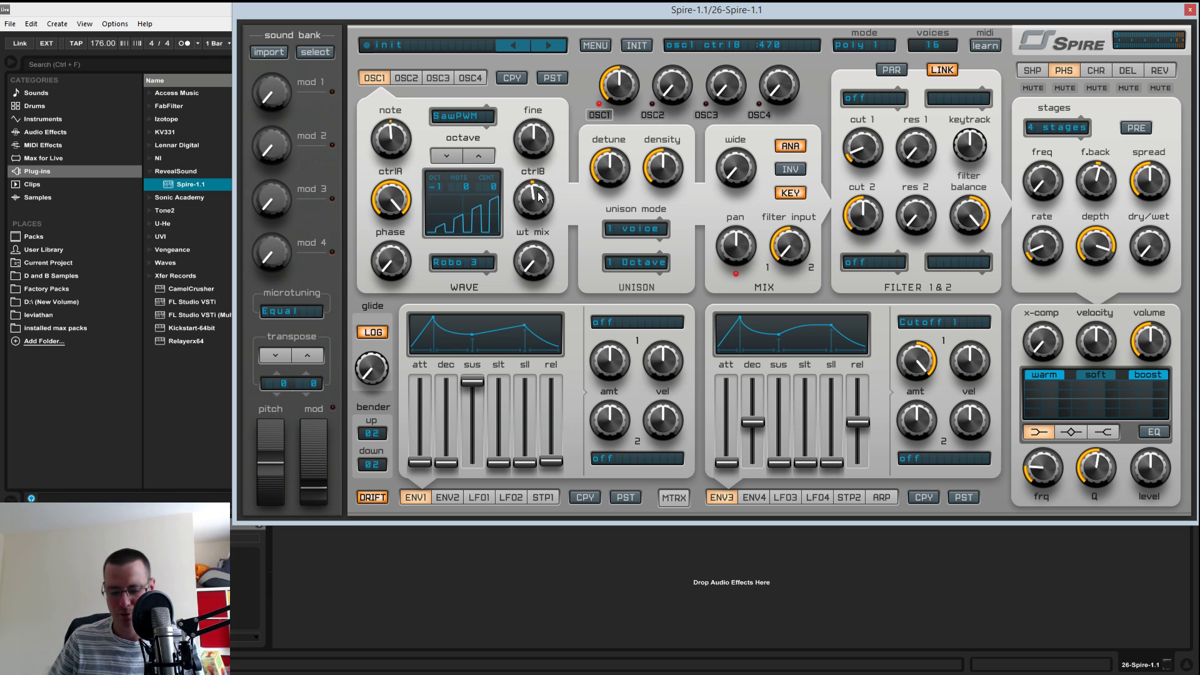
double_click(545, 206)
double_click(398, 205)
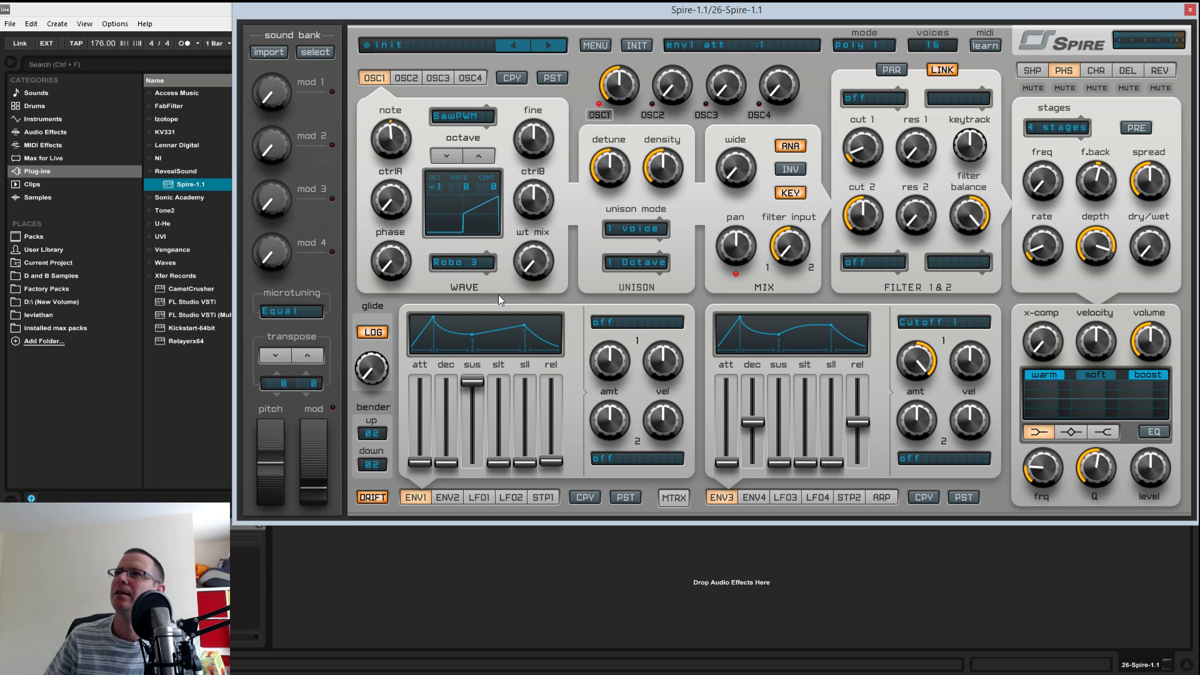
- Vary the SawPWM waveform's ctrlB and ctrlA, leaving ctrlA partway up and ctrlB slightly above its centre
left_click_drag(537, 208, 547, 173)
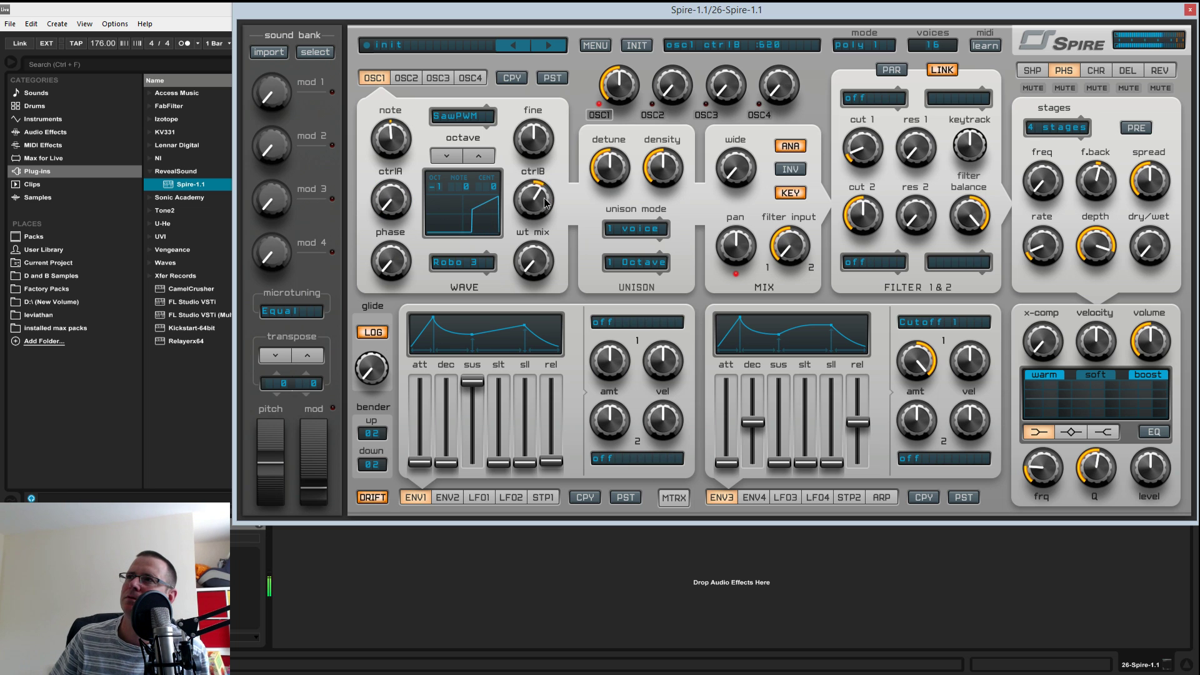
left_click_drag(532, 245, 535, 205)
double_click(536, 200)
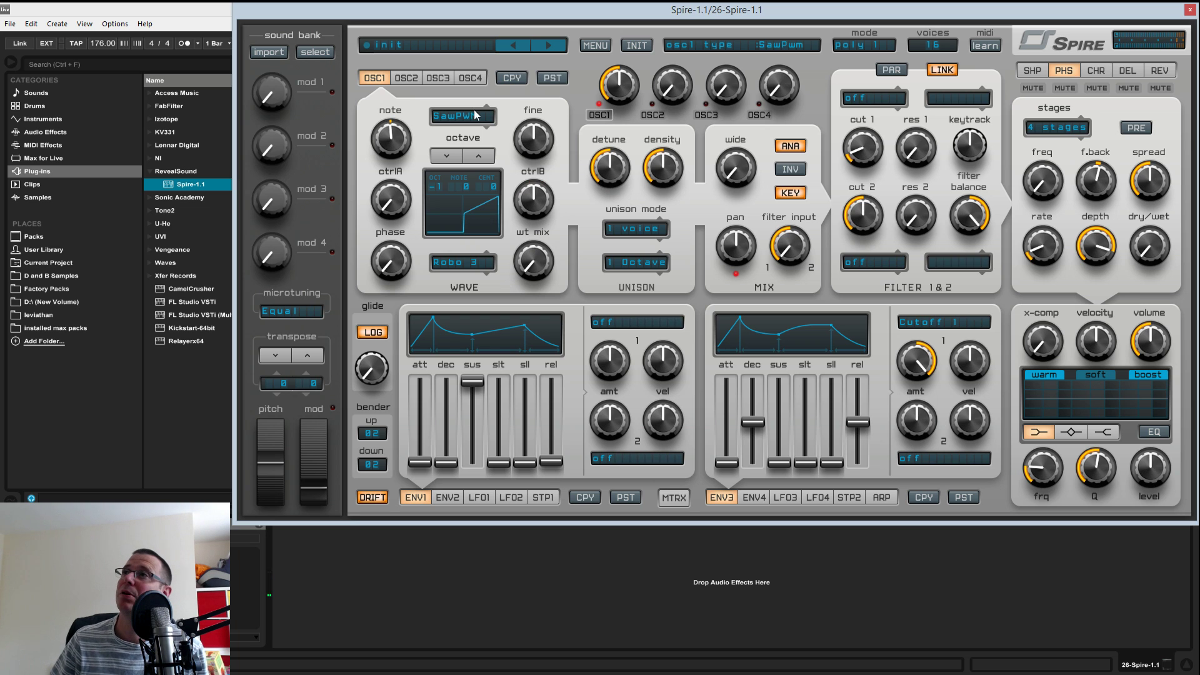
left_click_drag(390, 199, 418, 63)
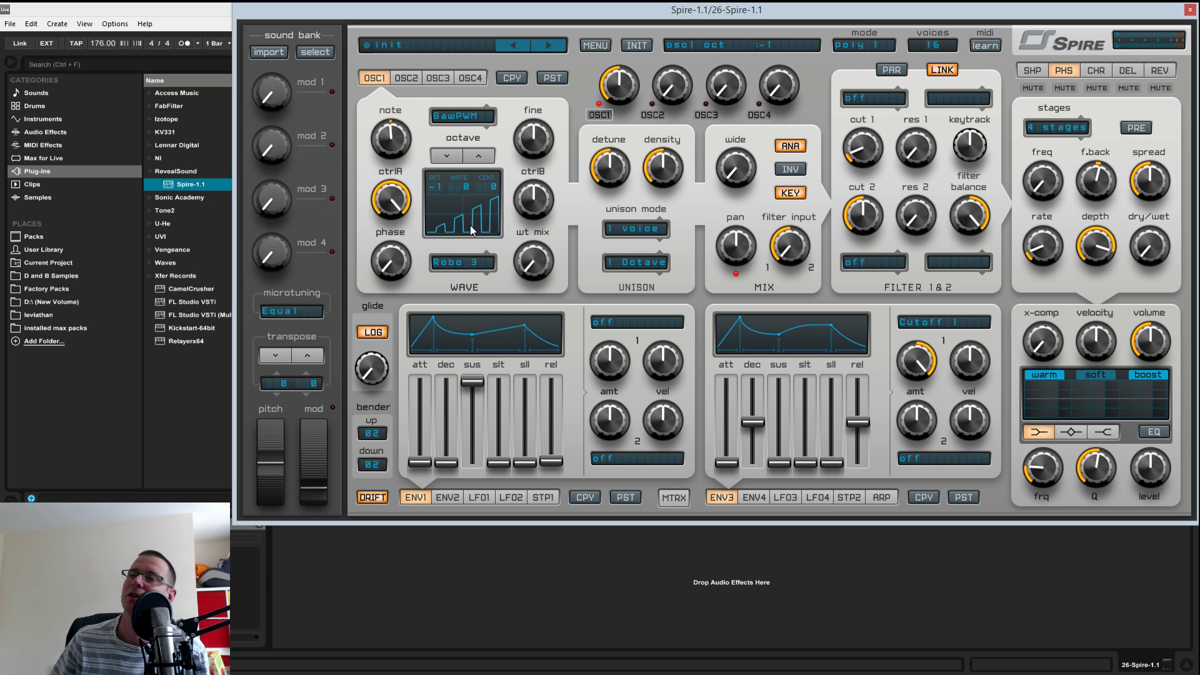
left_click_drag(390, 199, 399, 261)
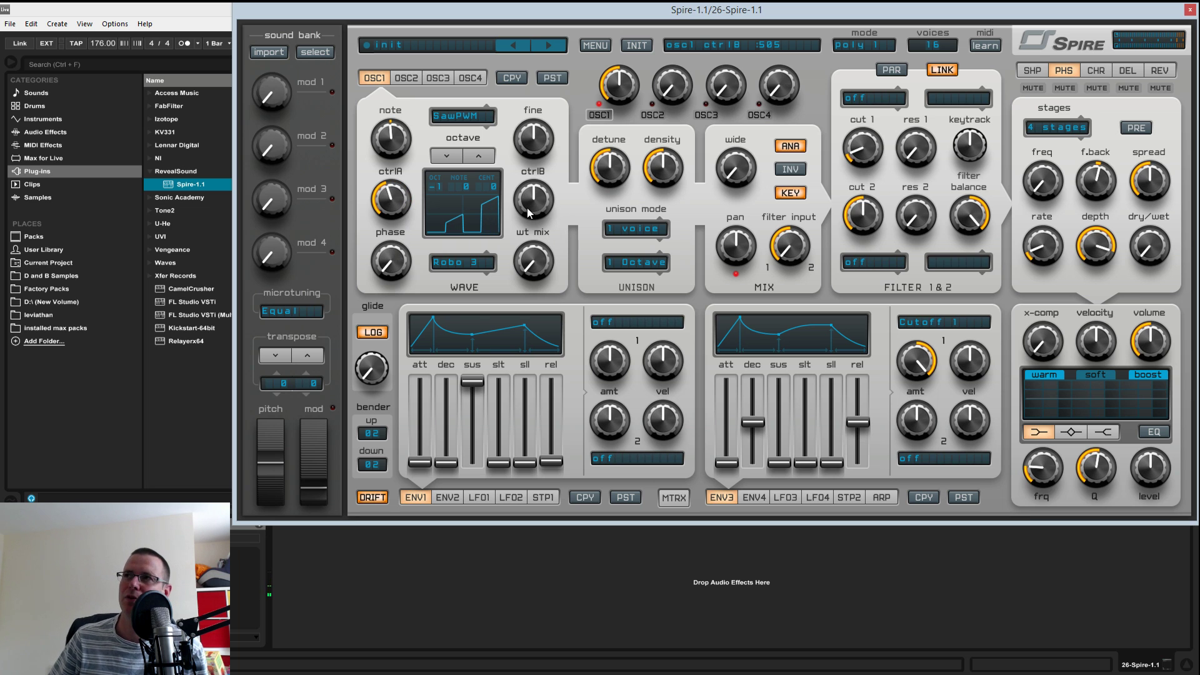
mouse_move(527, 214)
left_mouse_down()
mouse_move(534, 191)
mouse_move(534, 204)
left_mouse_up()
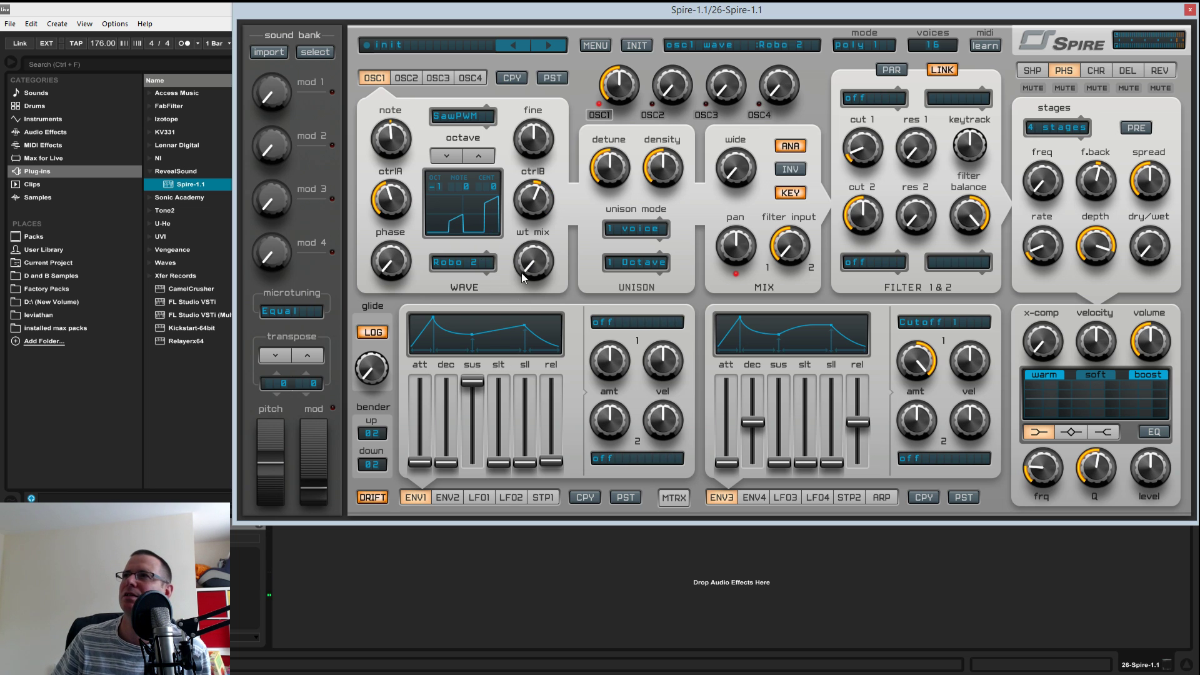
- Select the Tri wavetable and try its mix, then reset the wavetable mix, ctrlB and ctrlA to their defaults
left_click(473, 267)
left_click(458, 294)
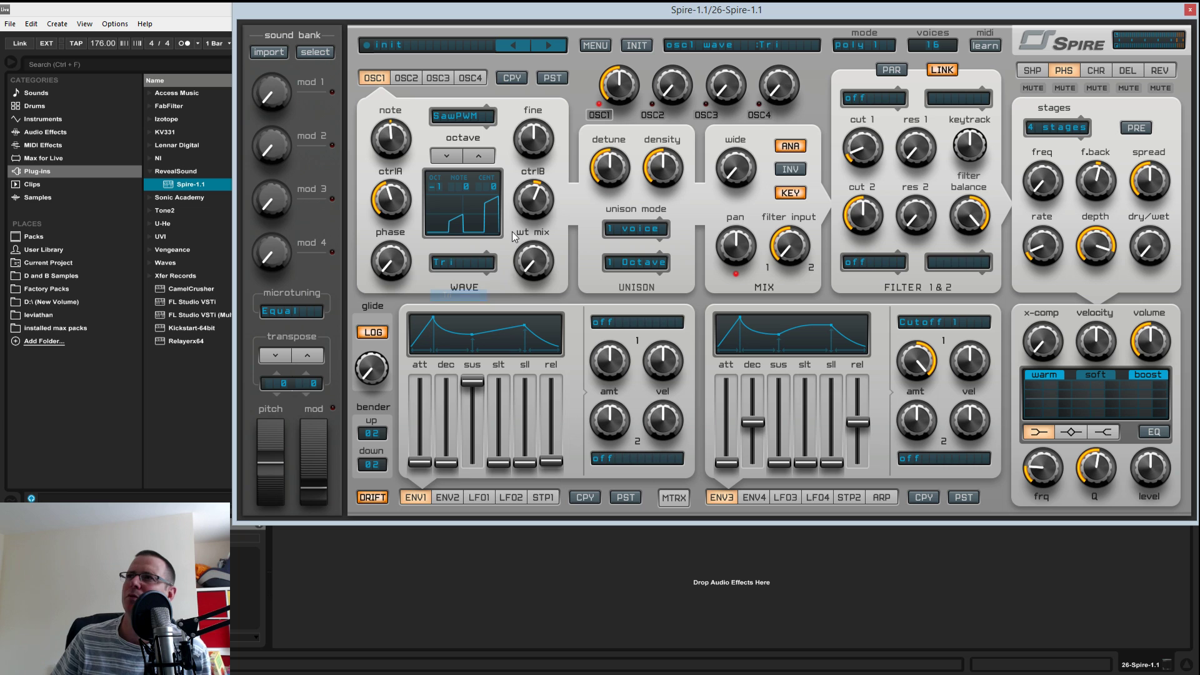
left_click_drag(533, 271, 532, 230)
left_click(542, 261, "ctrl")
left_click(537, 201, "ctrl")
left_click(403, 202, "ctrl")
- Set oscillator 1's type to HardFM and sweep ctrlA, leaving it at about 860
left_click(473, 113)
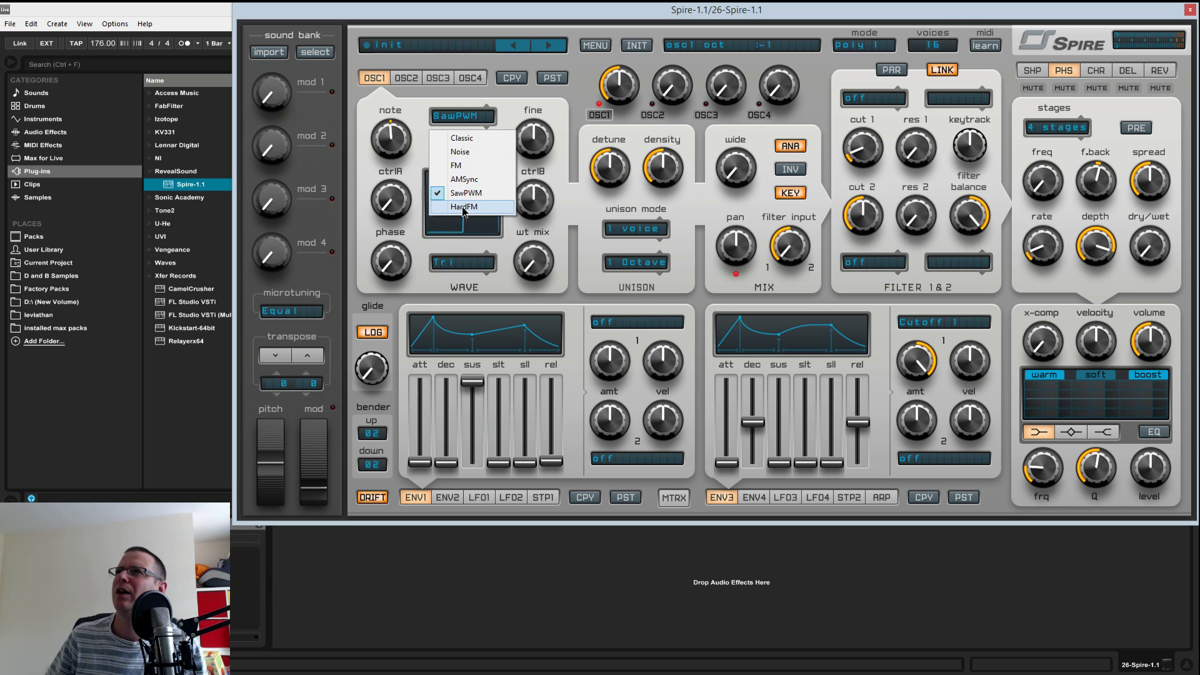
left_click(464, 207)
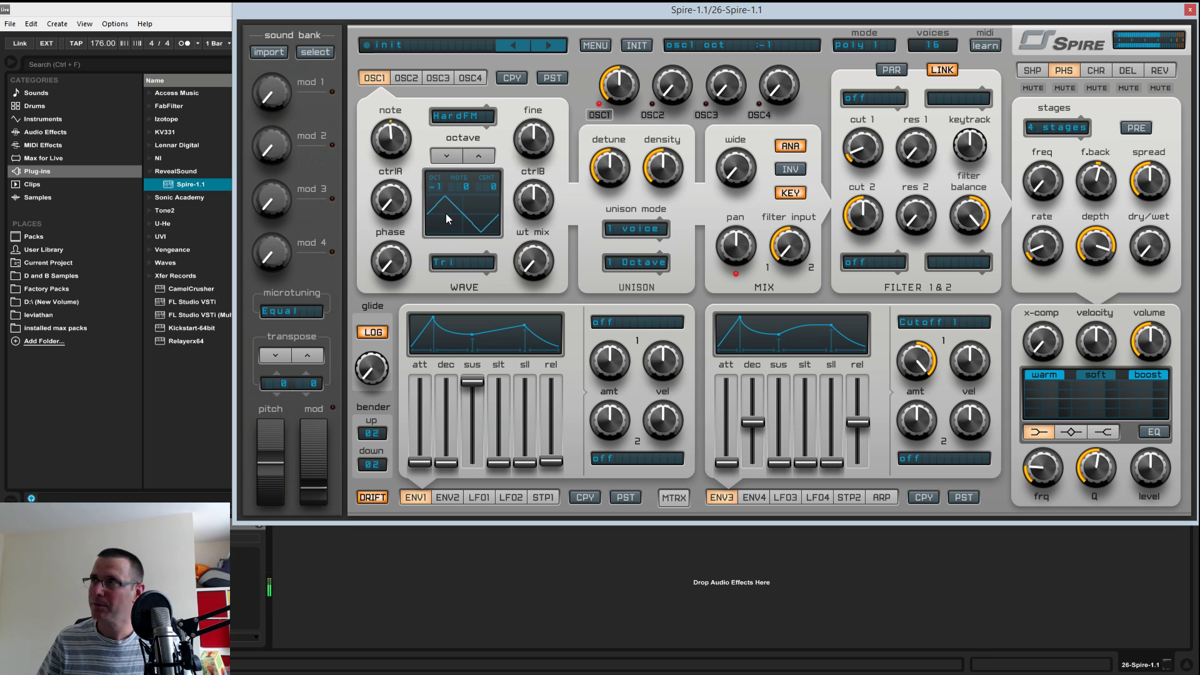
left_click_drag(391, 199, 429, 100)
left_click_drag(404, 209, 394, 261)
scroll(396, 212, "up", 5)
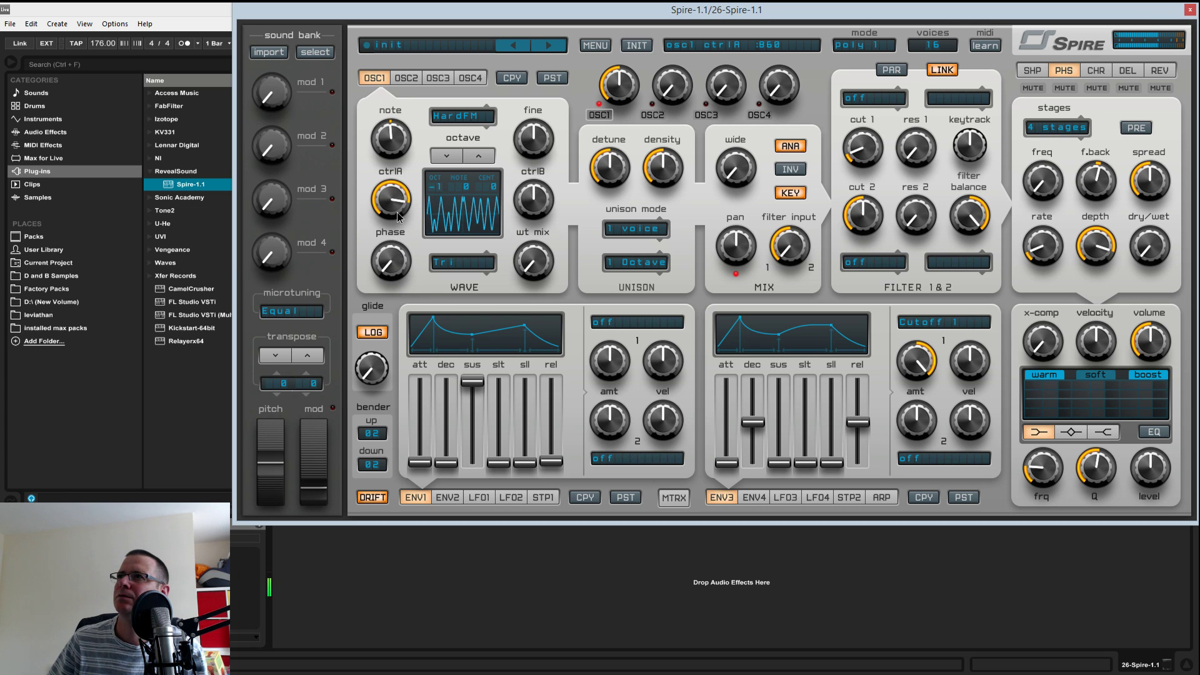
- Vary HardFM's ctrlB up to about 645 together with a lower ctrlA, then reset both controls to their defaults
mouse_move(527, 198)
left_mouse_down()
mouse_move(535, 185)
mouse_move(537, 197)
left_mouse_up()
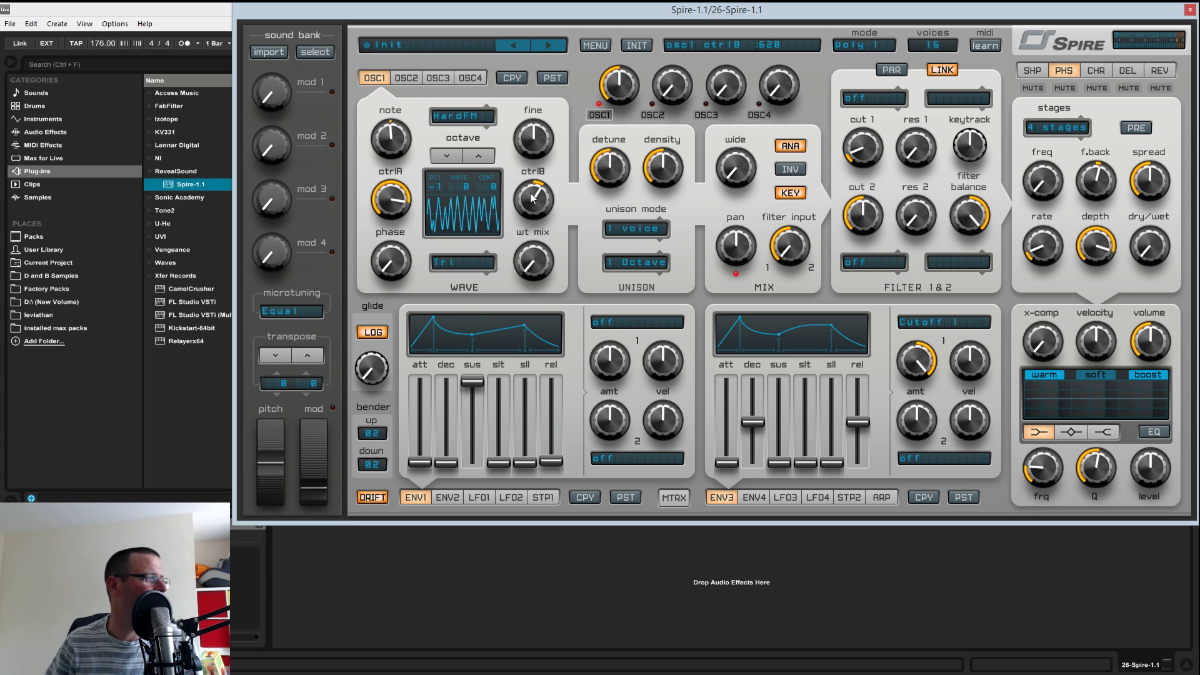
mouse_move(537, 206)
left_mouse_down()
mouse_move(541, 188)
mouse_move(534, 218)
mouse_move(537, 181)
mouse_move(535, 198)
left_mouse_up()
left_click_drag(398, 198, 414, 257)
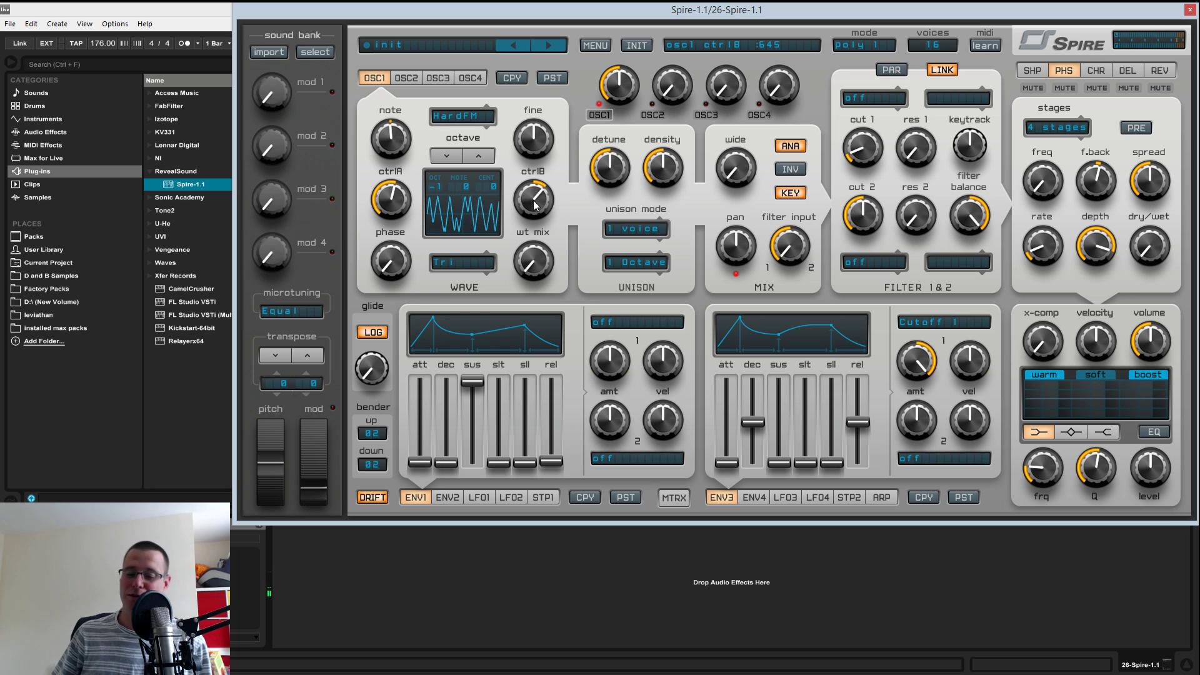
double_click(527, 202)
double_click(392, 213)
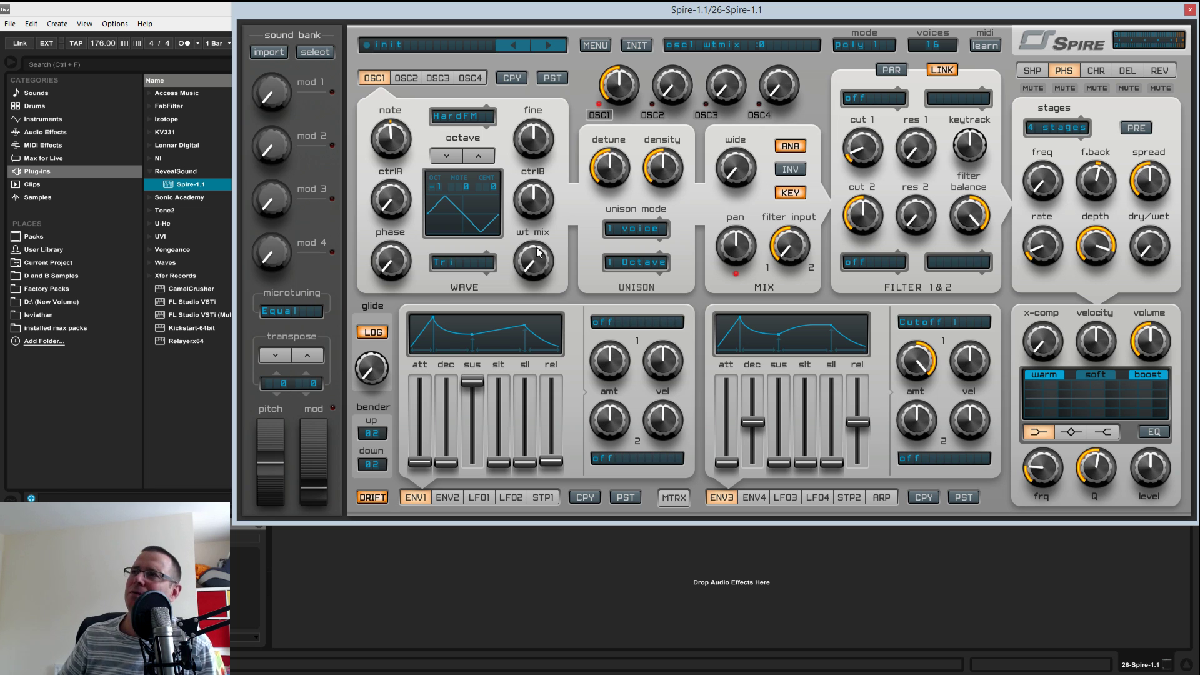
left_click_drag(396, 207, 411, 242)
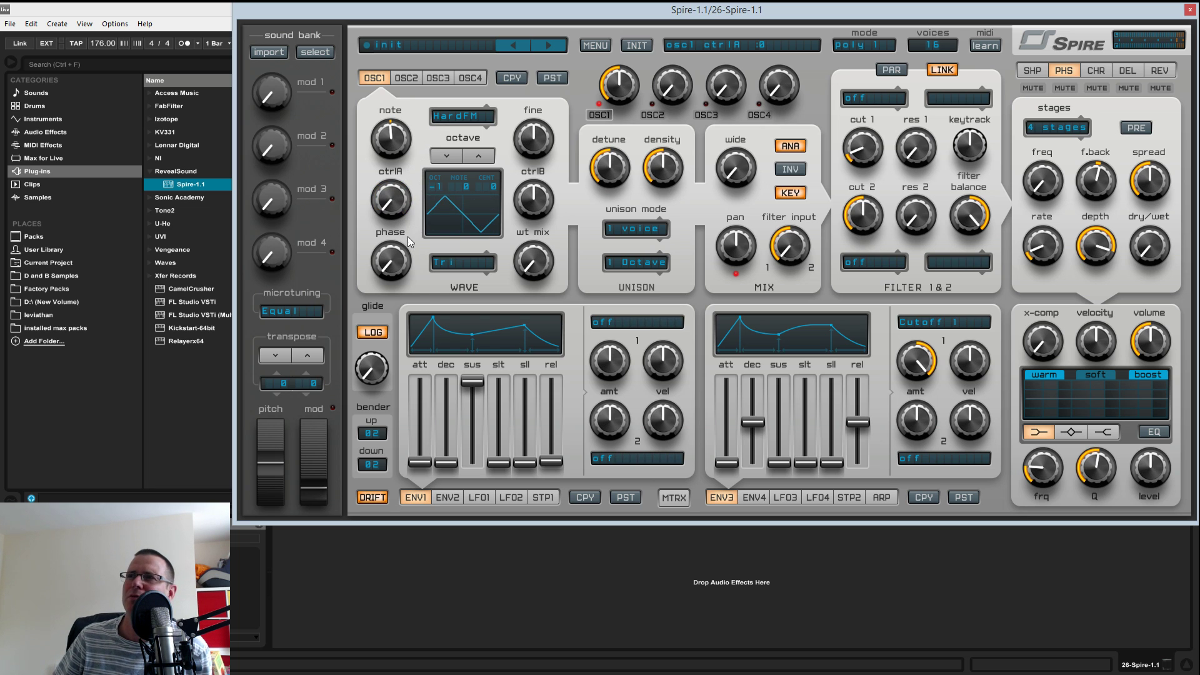
- Set oscillator 1's type back to Classic, leaving ctrlA and the wavetable mix at 0
left_click(460, 116)
left_click(463, 135)
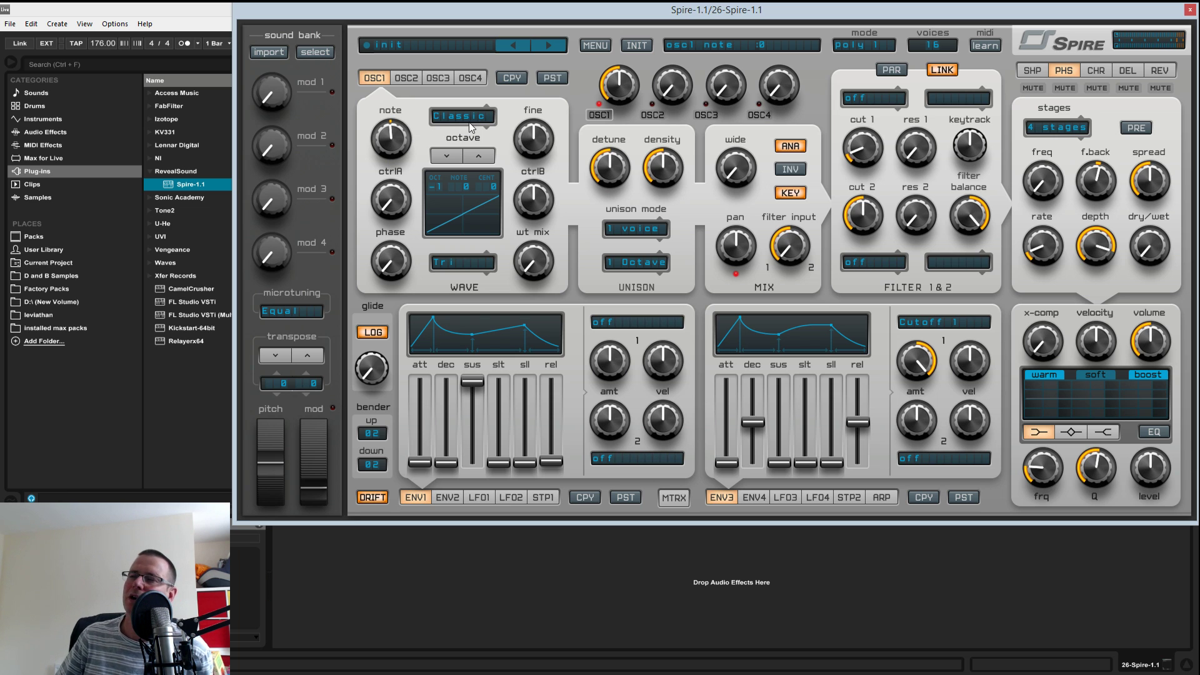
left_click_drag(529, 265, 591, 272)
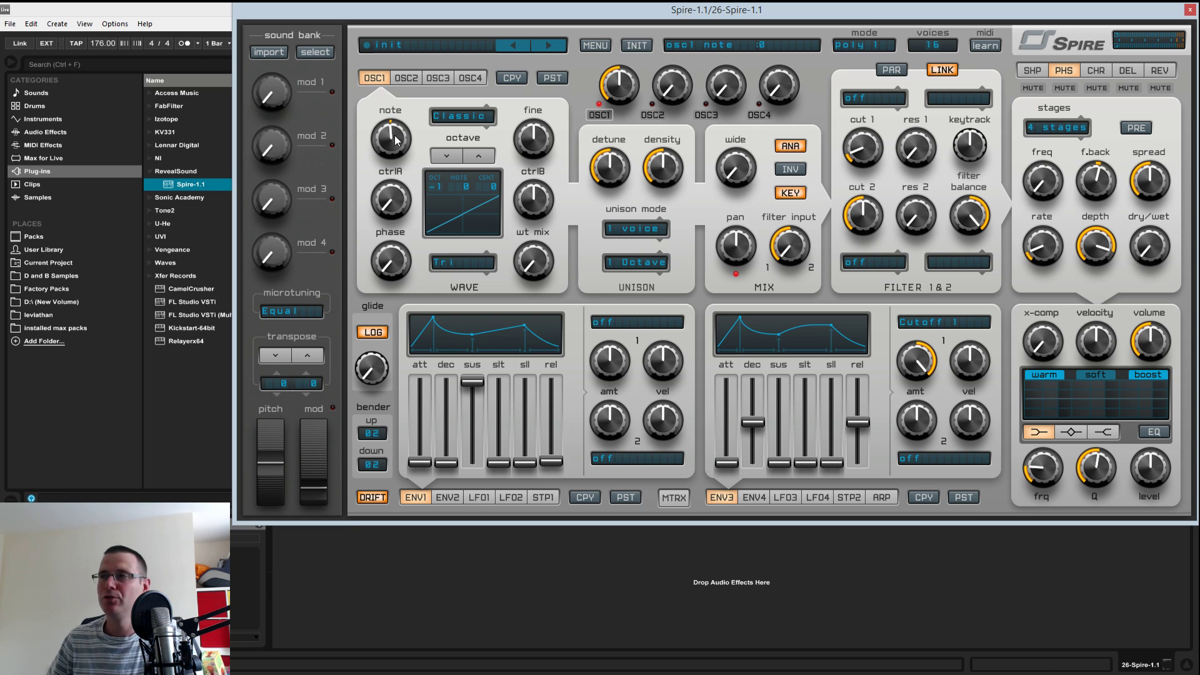
mouse_move(383, 198)
left_mouse_down()
mouse_move(384, 171)
mouse_move(383, 198)
left_mouse_up()
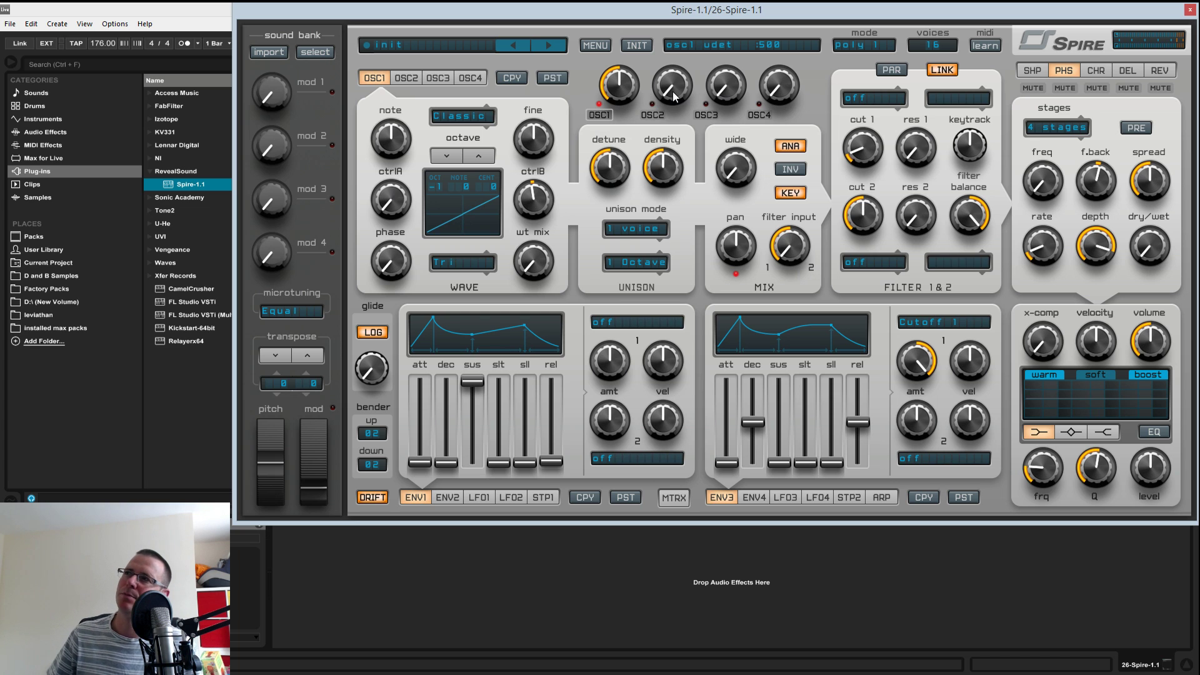
- Raise oscillators 2, 3 and 4 in the mix, oscillator 4 to about 555, and set oscillator 3's octave to -2 and oscillator 4's to +1
left_click_drag(668, 95, 806, 35)
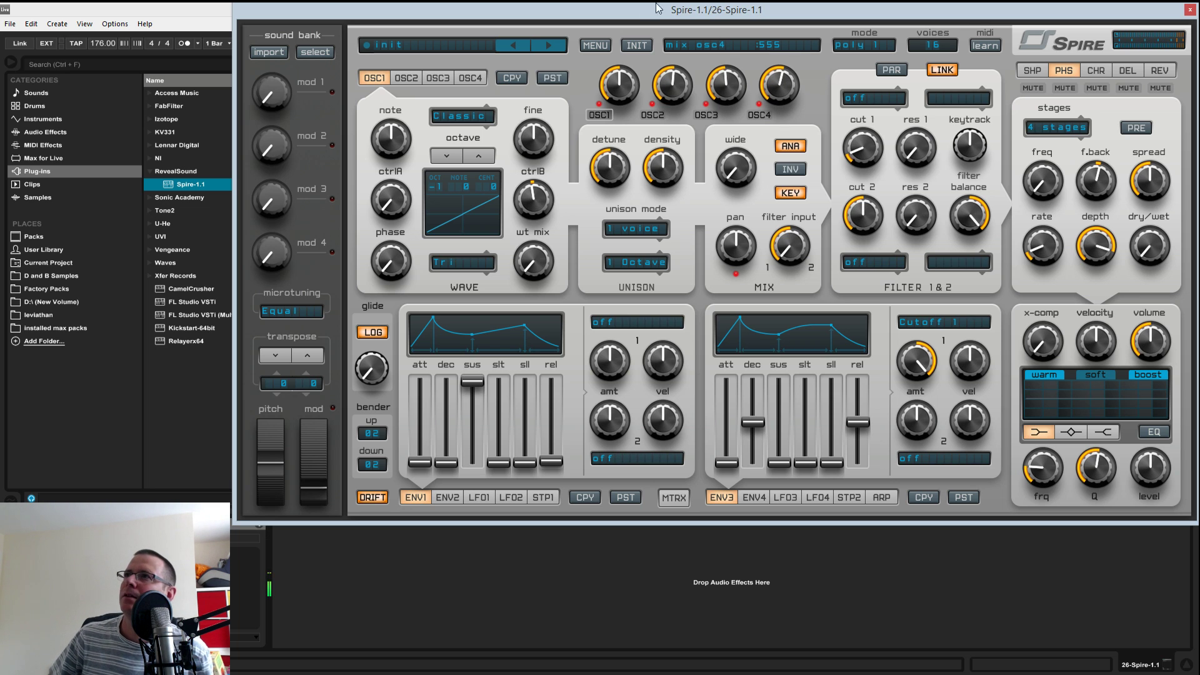
left_click(420, 79)
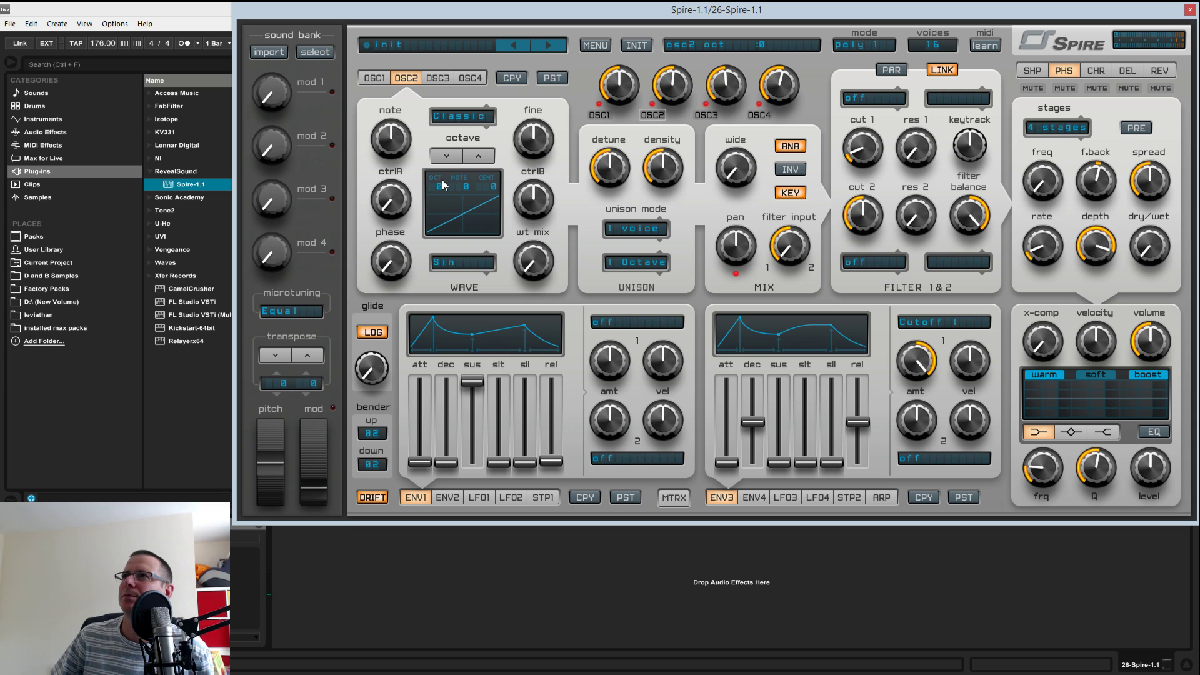
left_click(439, 78)
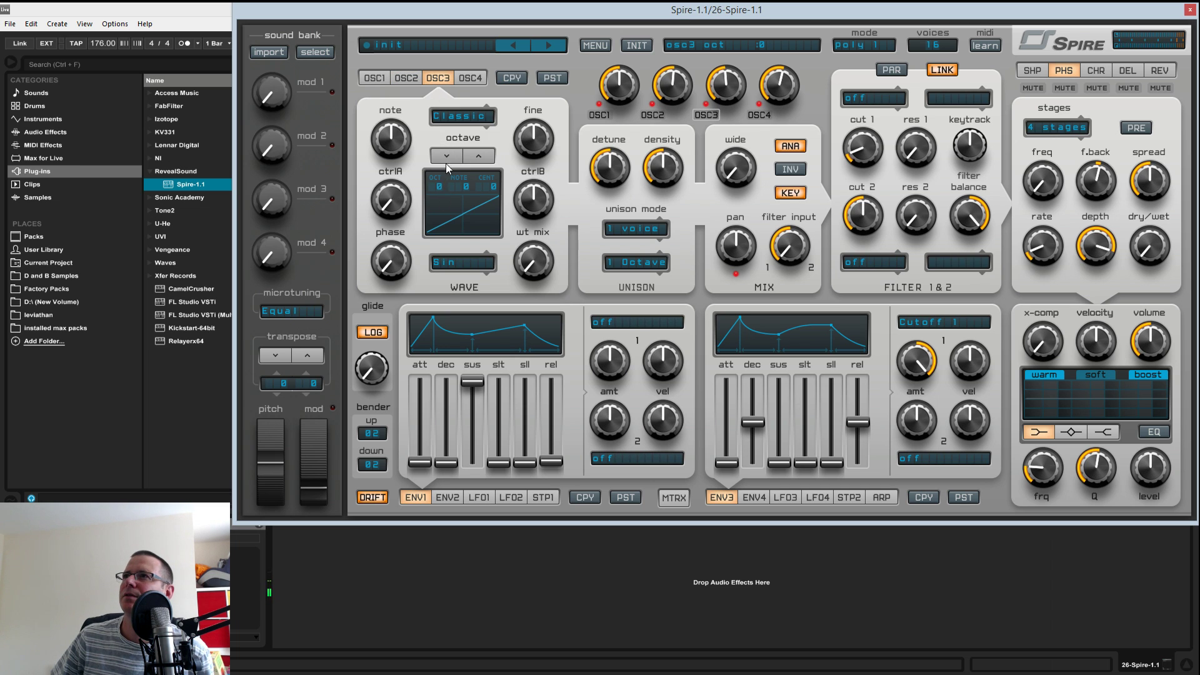
left_click(468, 79)
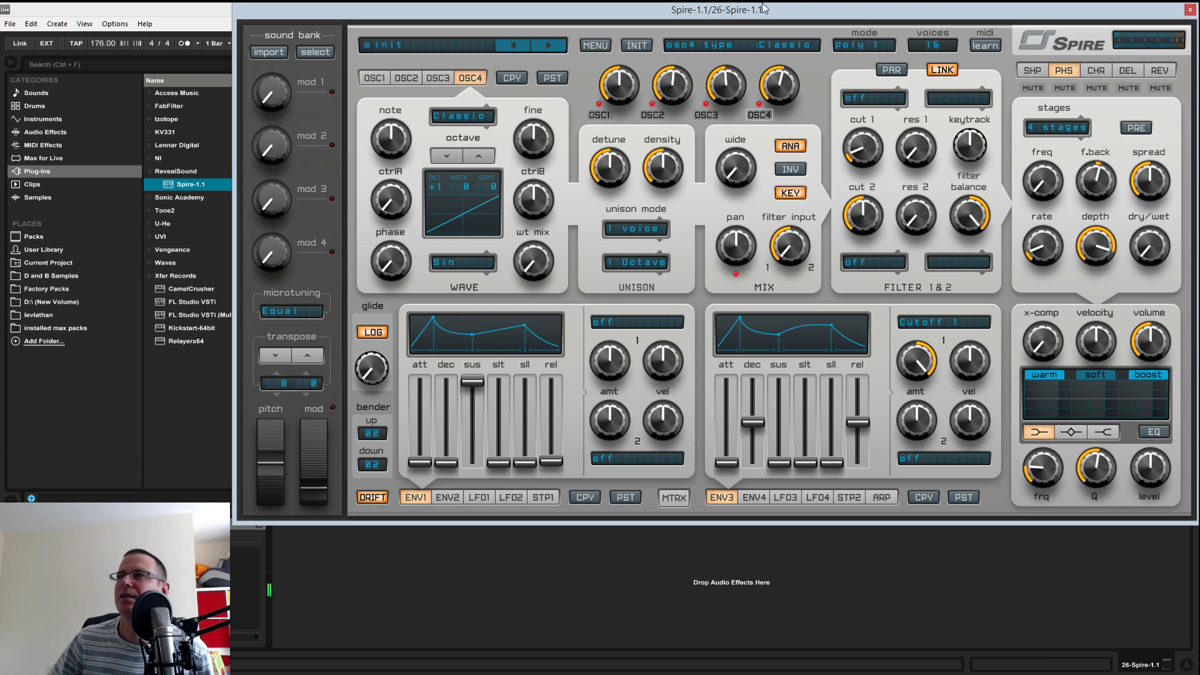
- Move the Spire window aside to adjust the Spire track's volume in Ableton Live, and bring the window back into place
left_click_drag(940, 10, 828, 364)
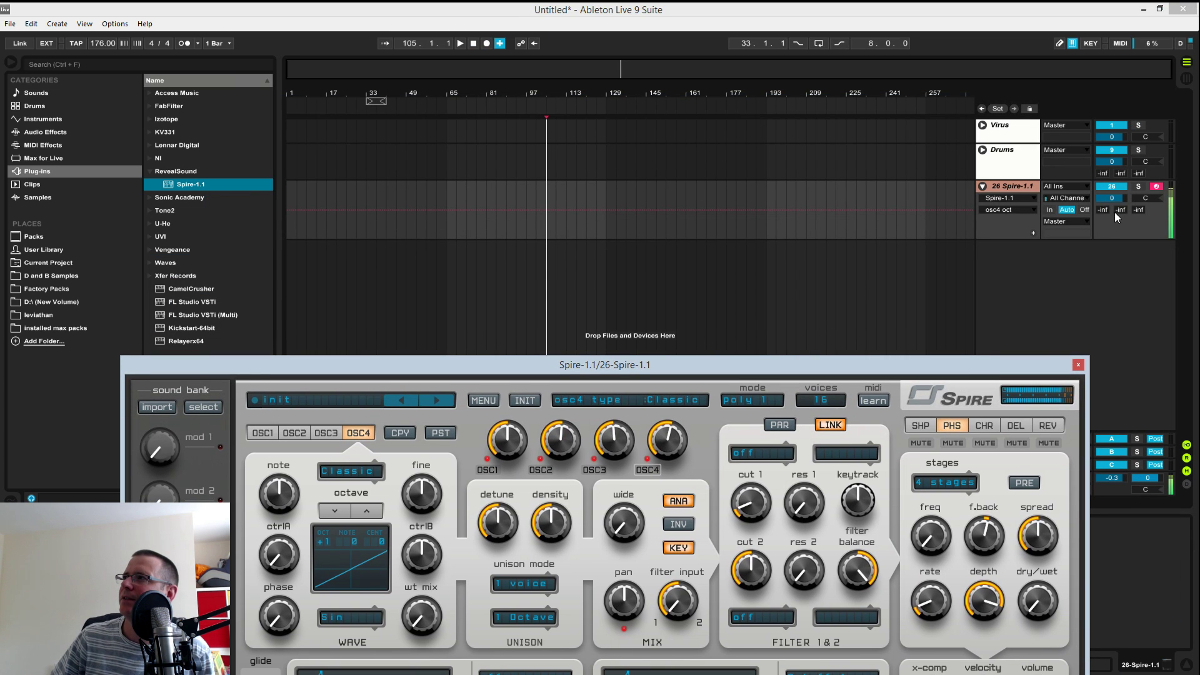
left_click_drag(1114, 199, 1114, 201)
left_click_drag(876, 364, 1019, 16)
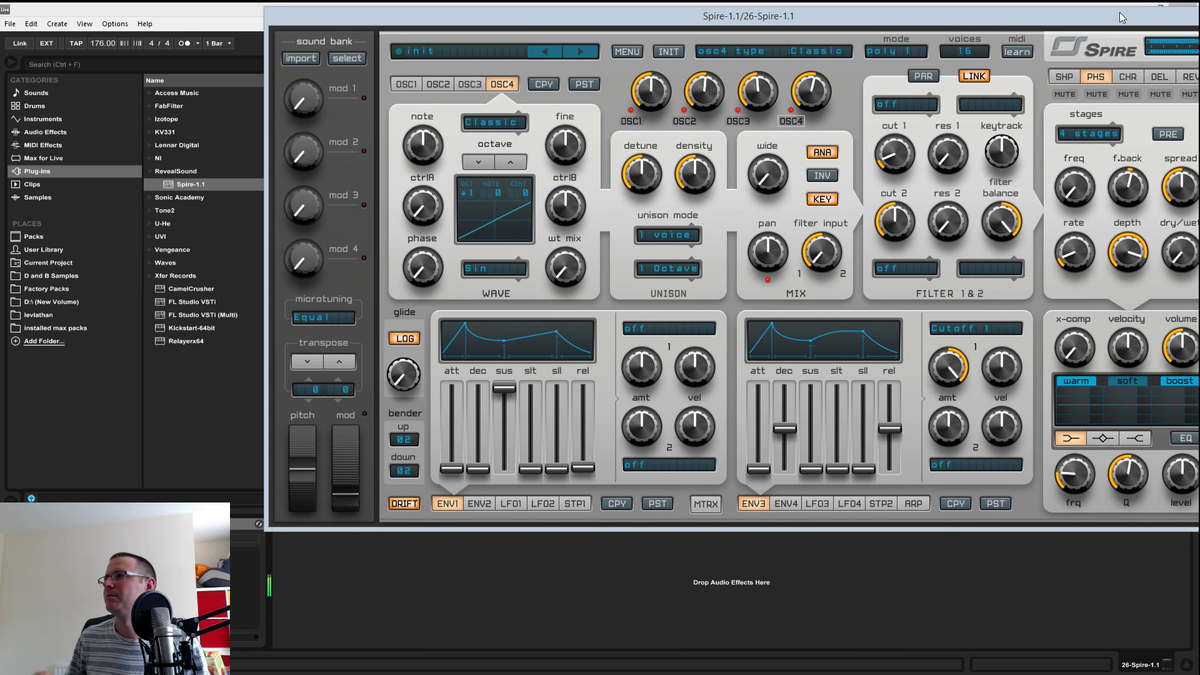
left_click_drag(870, 25, 836, 10)
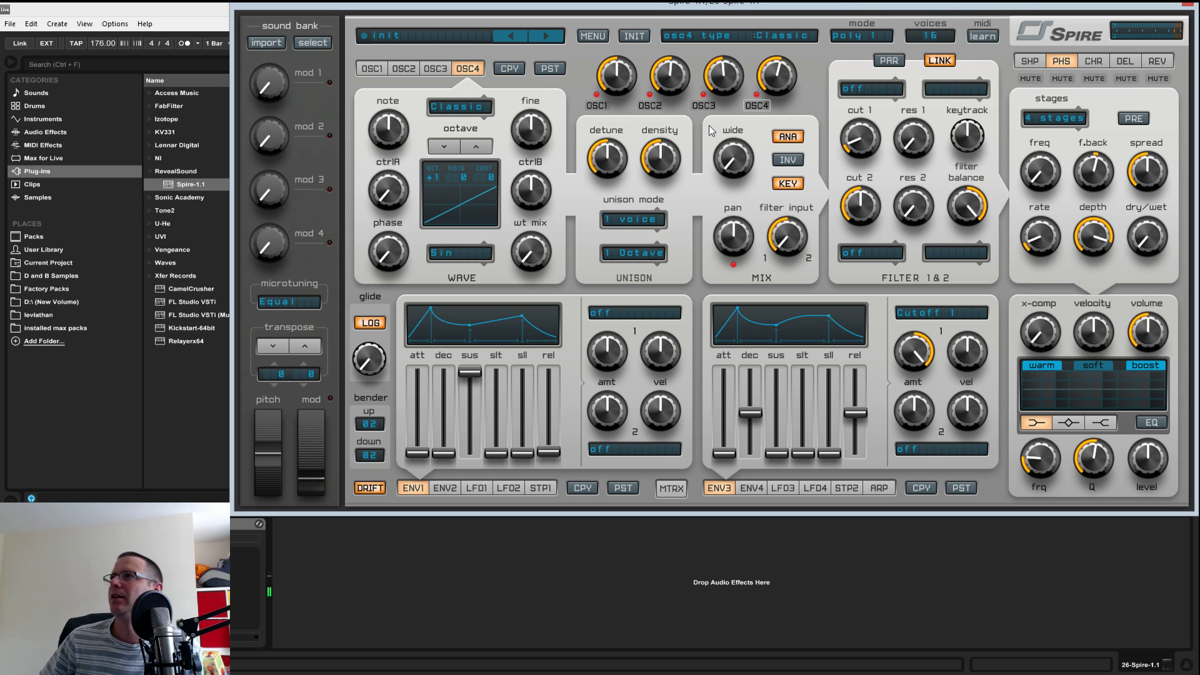
- Turn oscillators 4, 3 and 2 down to 0 in the mix, and give oscillator 4 nine unison voices with slightly more detune
left_click(758, 102)
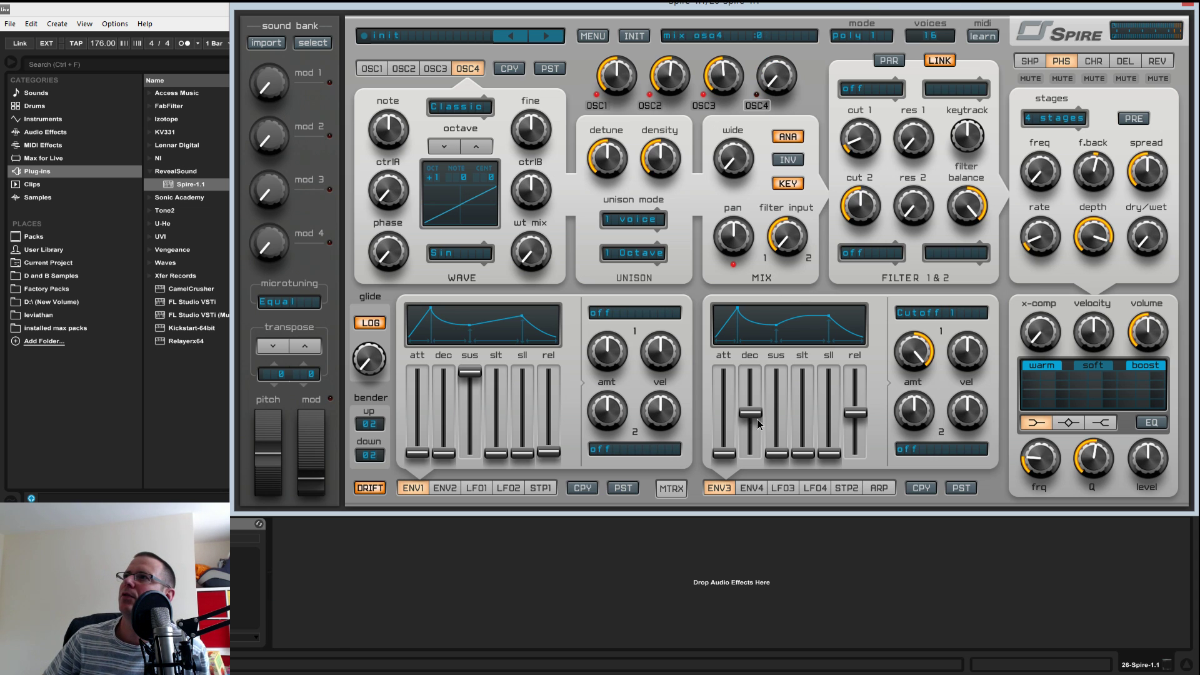
left_click(765, 105)
left_click_drag(731, 77, 737, 164)
left_click_drag(683, 80, 678, 209)
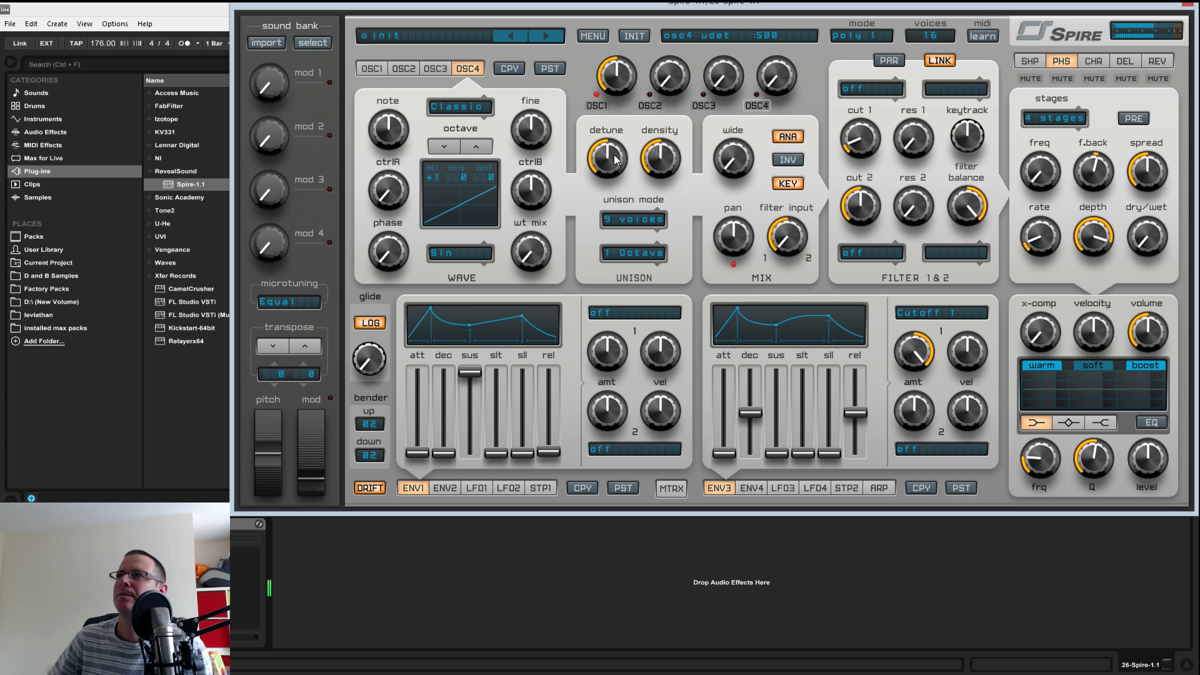
mouse_move(611, 172)
left_mouse_down()
mouse_move(620, 200)
mouse_move(622, 166)
left_mouse_up()
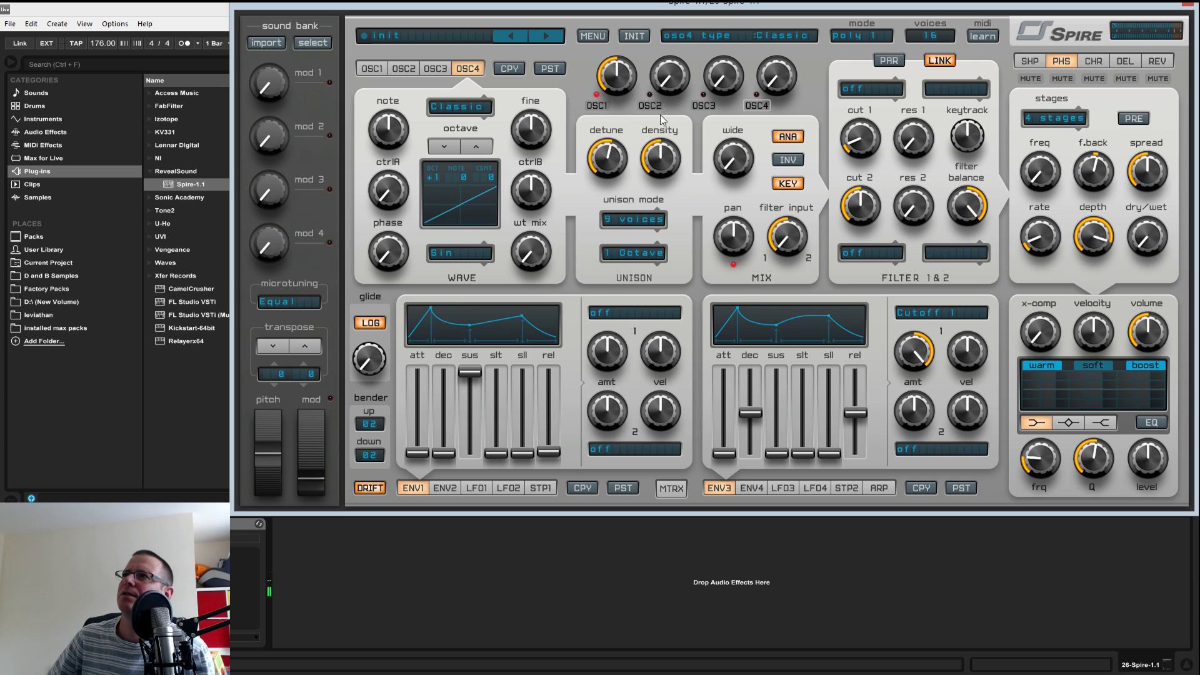
- Compare the unison settings of all four oscillators, ending on oscillator 1
left_click(377, 72)
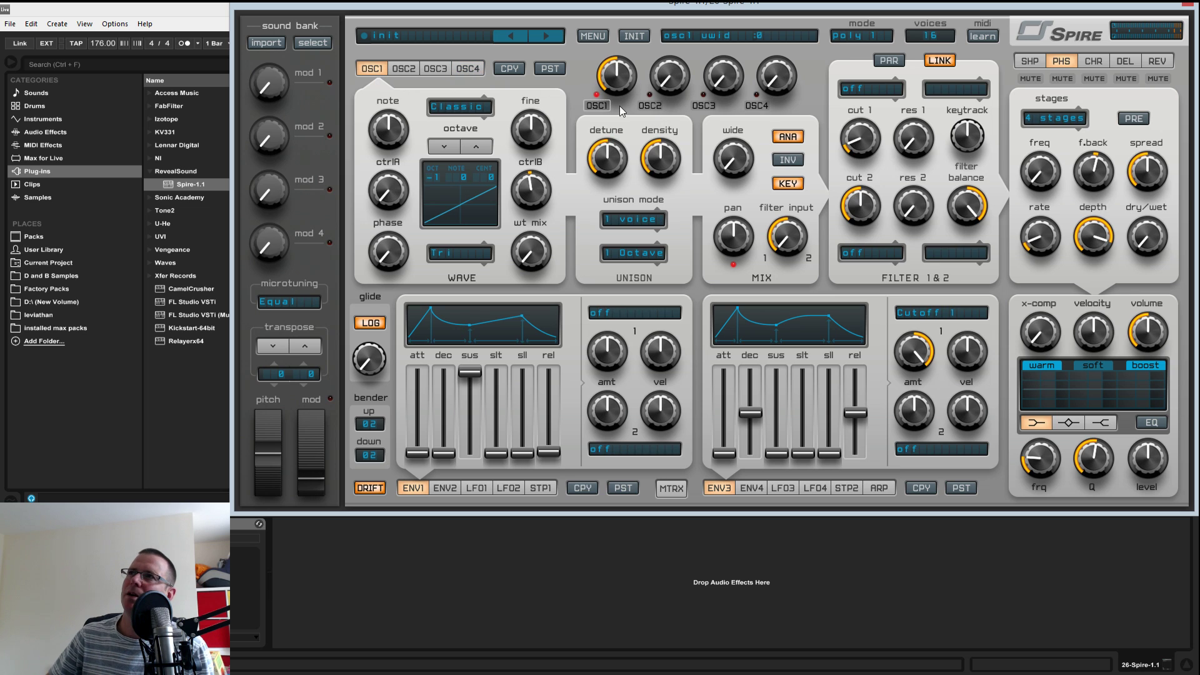
left_click(407, 71)
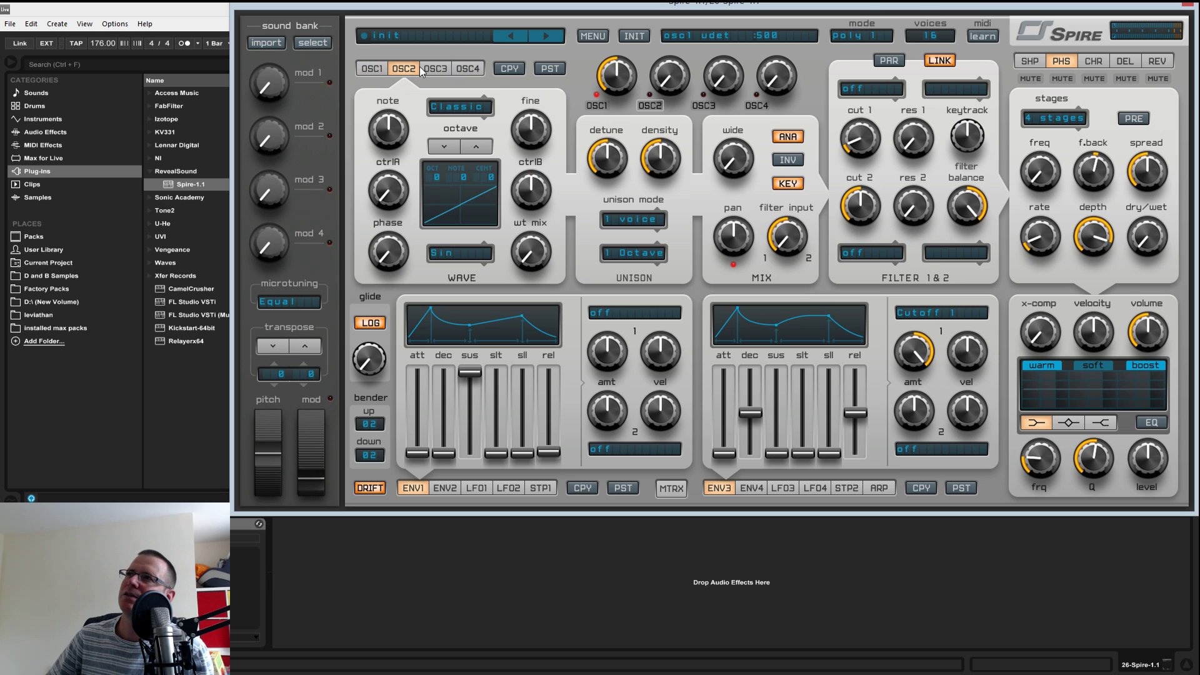
left_click(441, 70)
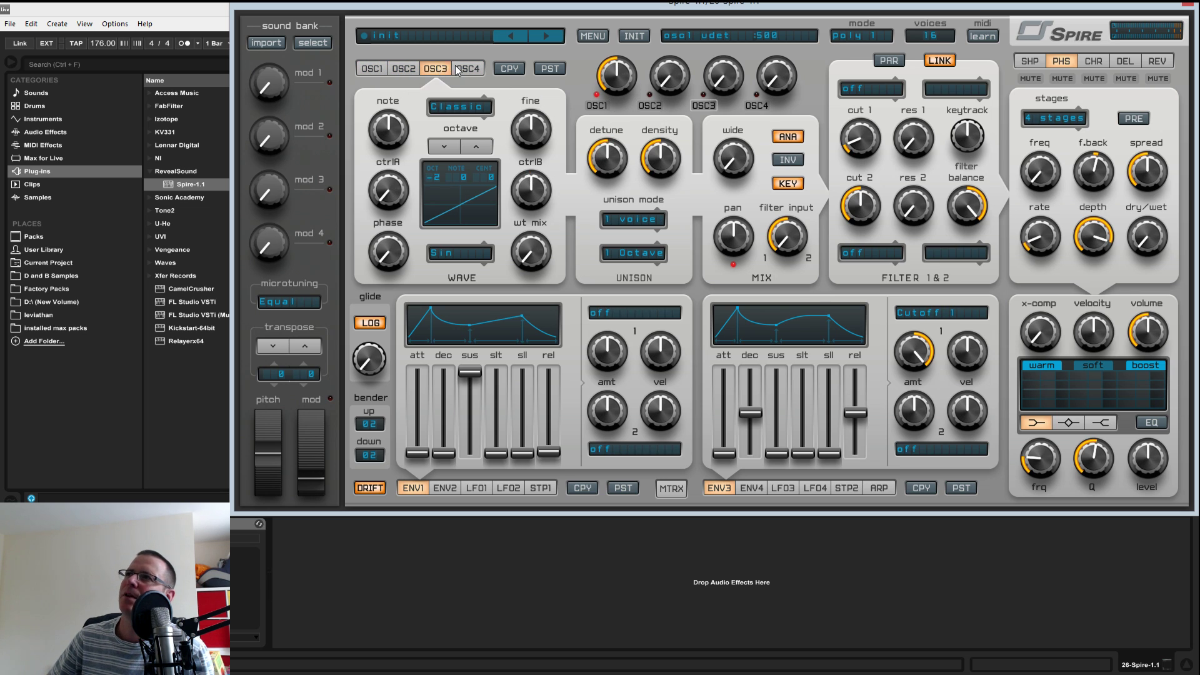
left_click(467, 69)
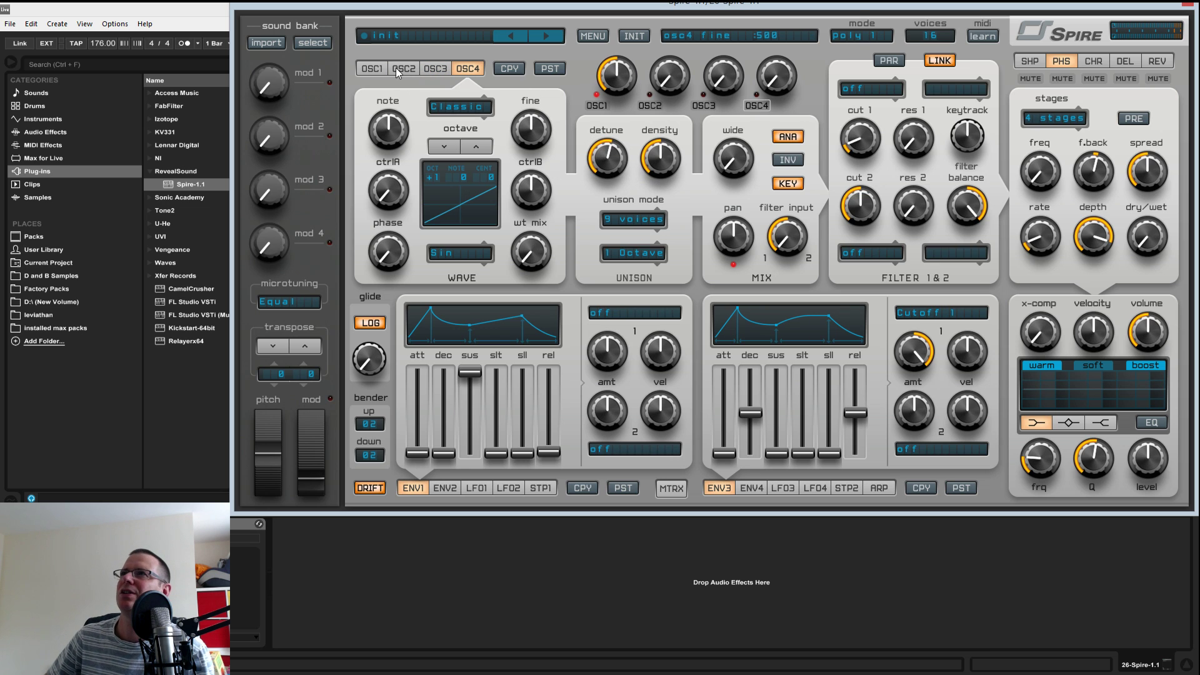
left_click(375, 69)
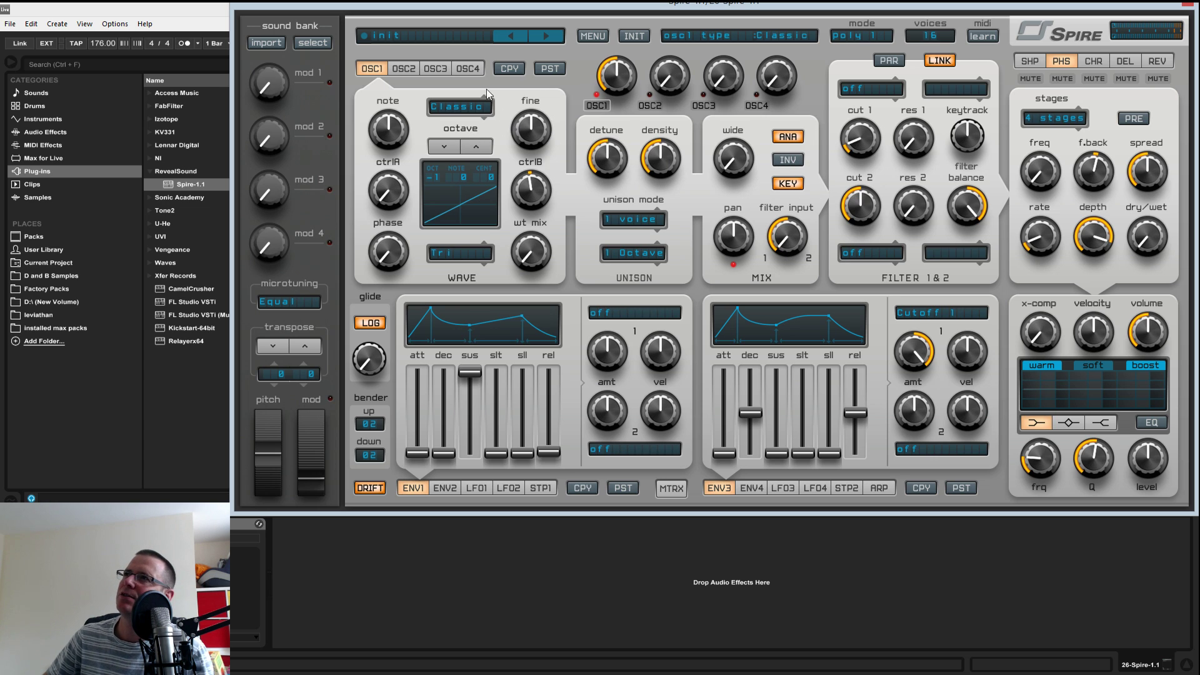
left_click(467, 70)
left_click(375, 69)
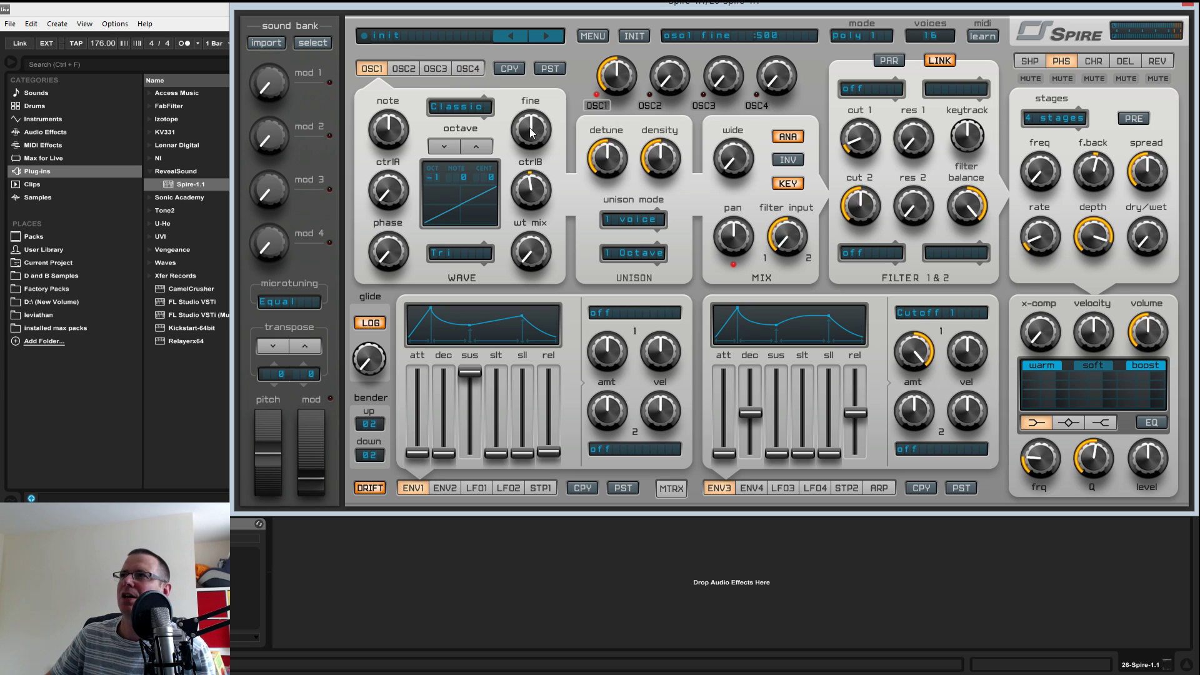
- Set oscillator 1's unison mode to 9 voices and vary its detune and density, leaving density at about 495
left_click(633, 225)
left_click(642, 353)
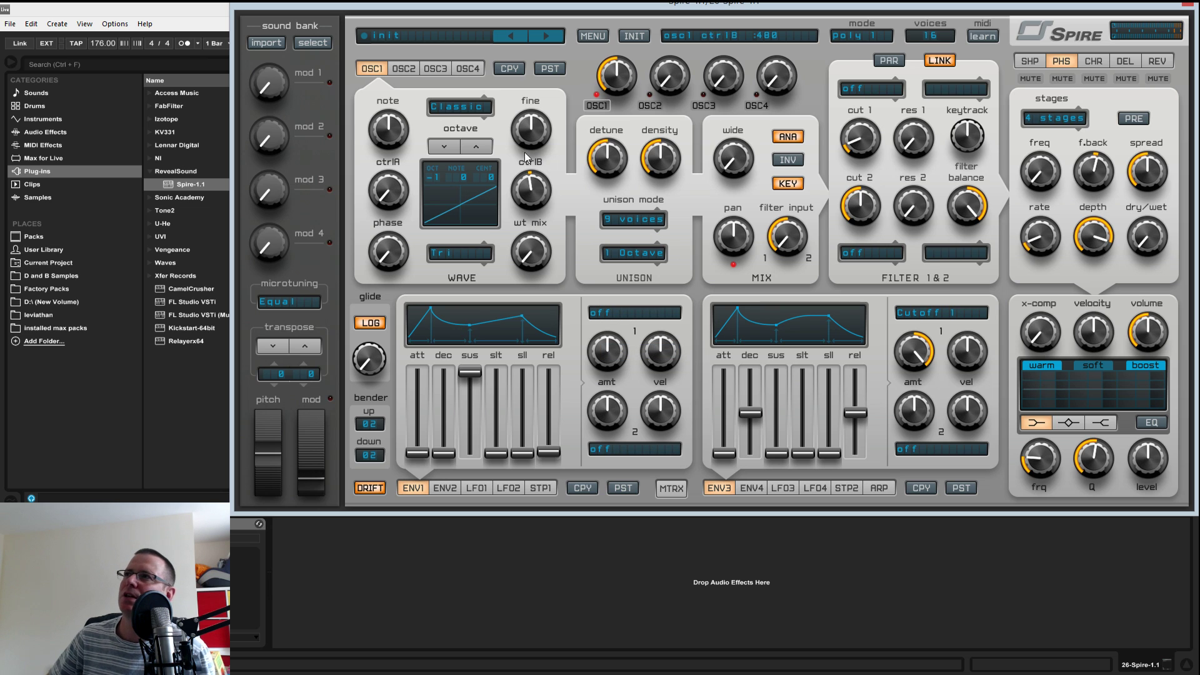
left_click_drag(608, 160, 611, 185)
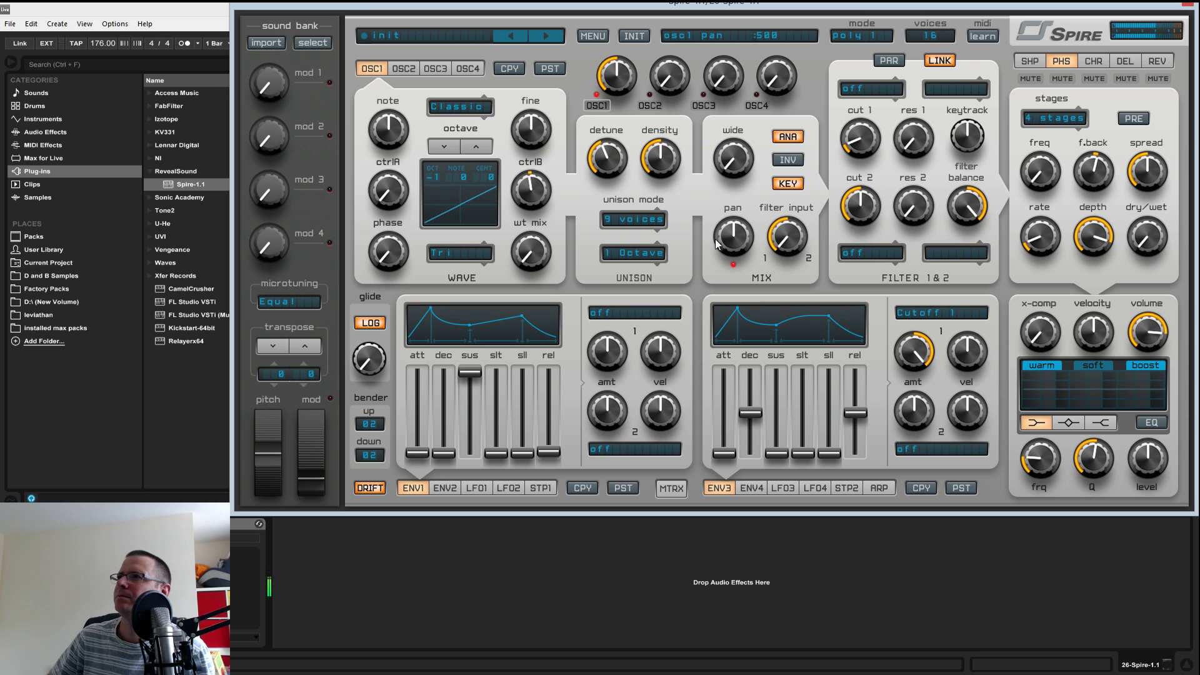
left_click_drag(663, 165, 662, 190)
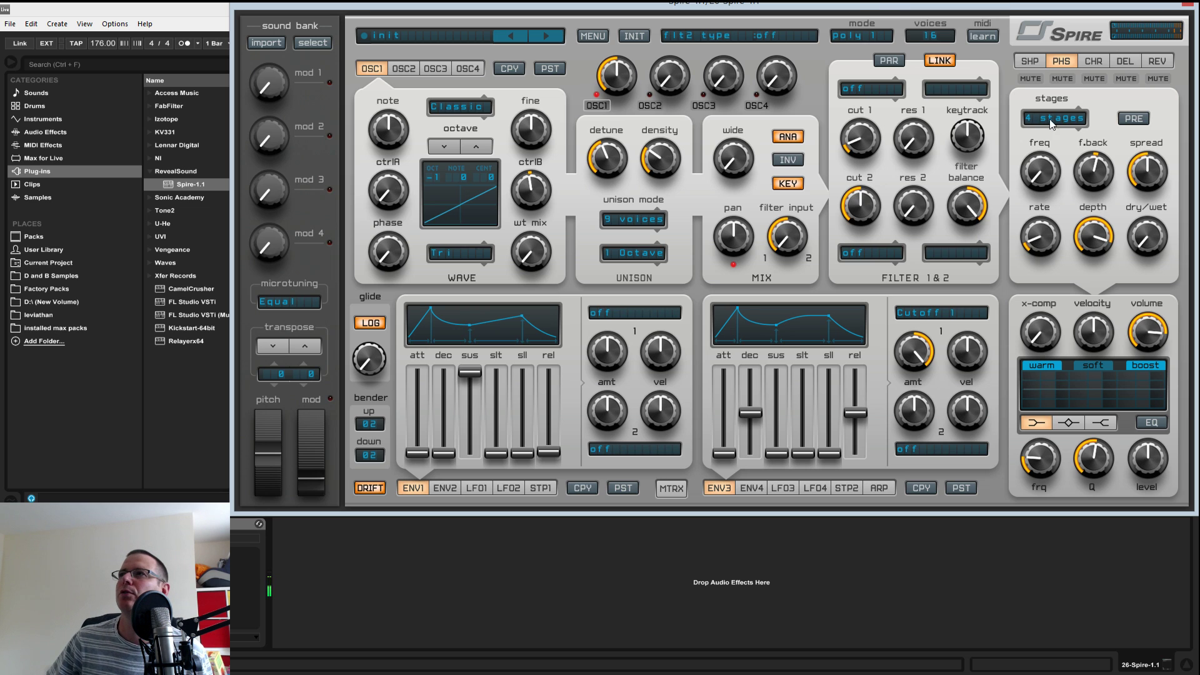
left_click_drag(602, 163, 604, 130)
left_click_drag(656, 163, 675, 107)
left_click_drag(619, 158, 650, 212)
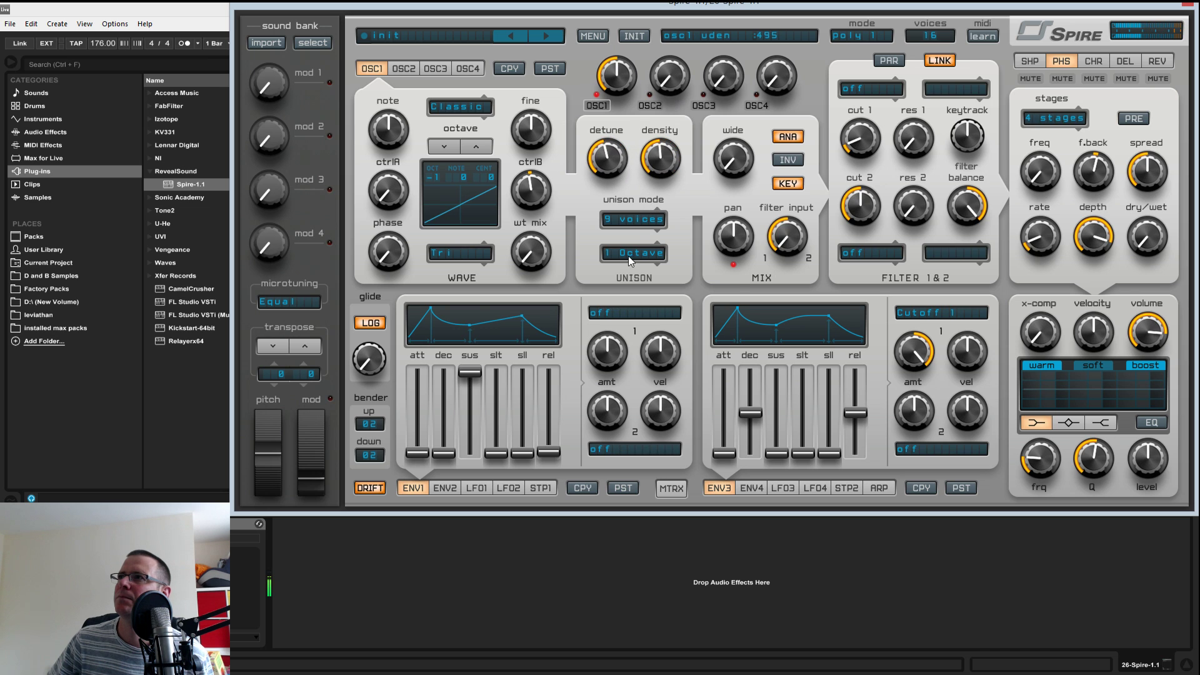
- Try different unison intervals on oscillator 1, including 3 Octave, 2 Octave and Minor7th
left_click(631, 253)
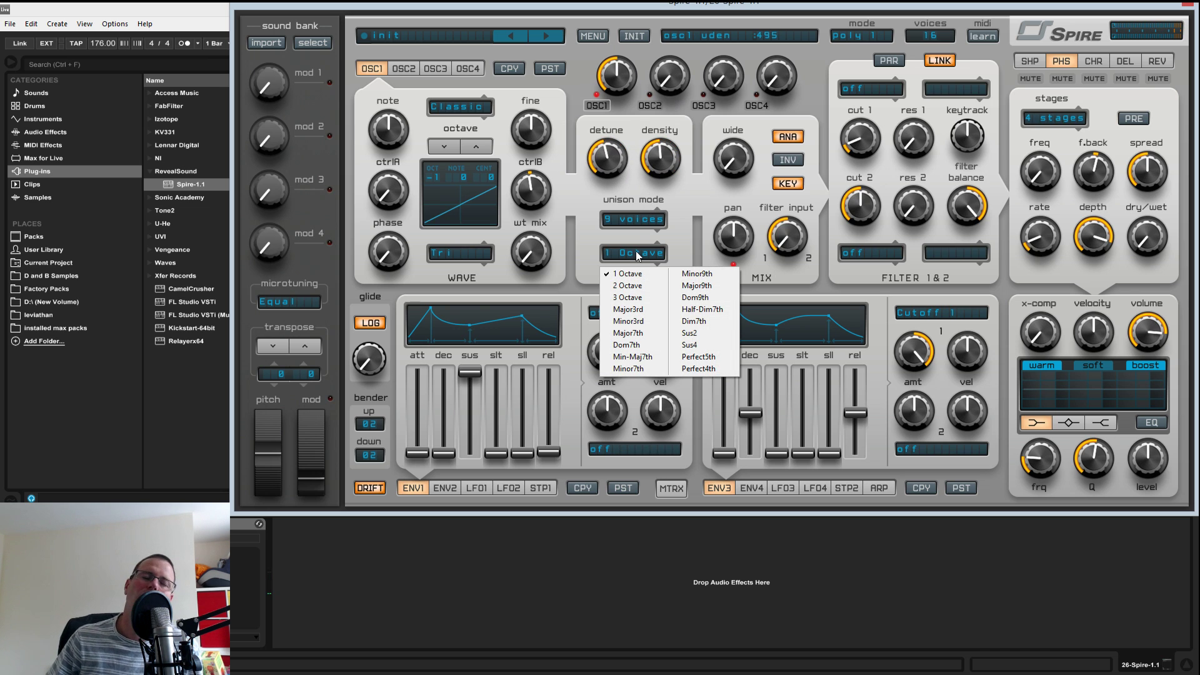
left_click(640, 299)
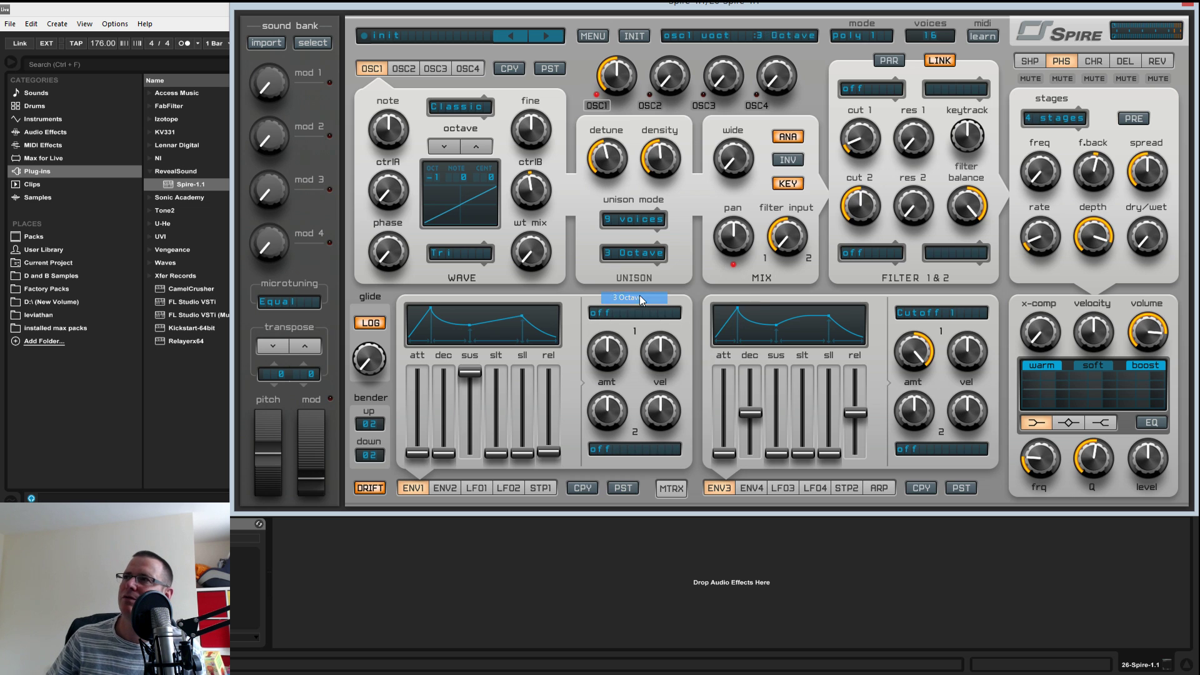
left_click(634, 257)
left_click(650, 286)
left_click(647, 257)
left_click(652, 345)
left_click(643, 255)
left_click(629, 369)
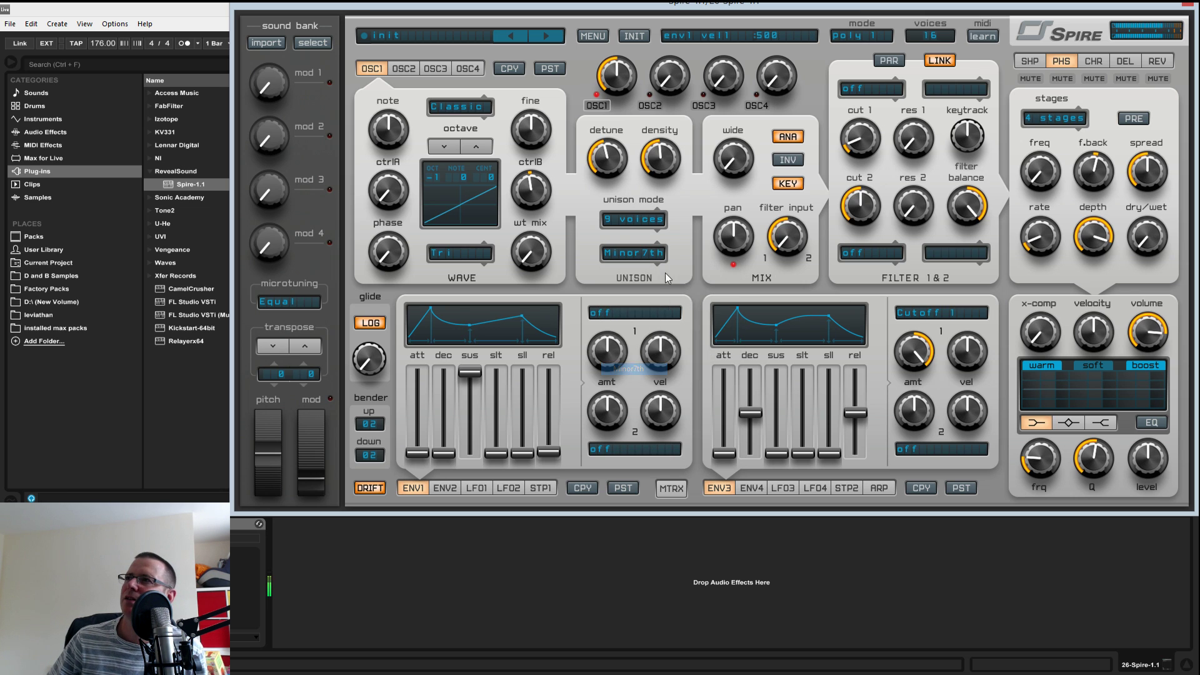
- Try Major9th as oscillator 1's unison interval and return it to 1 Octave
left_click(636, 255)
left_click(693, 296)
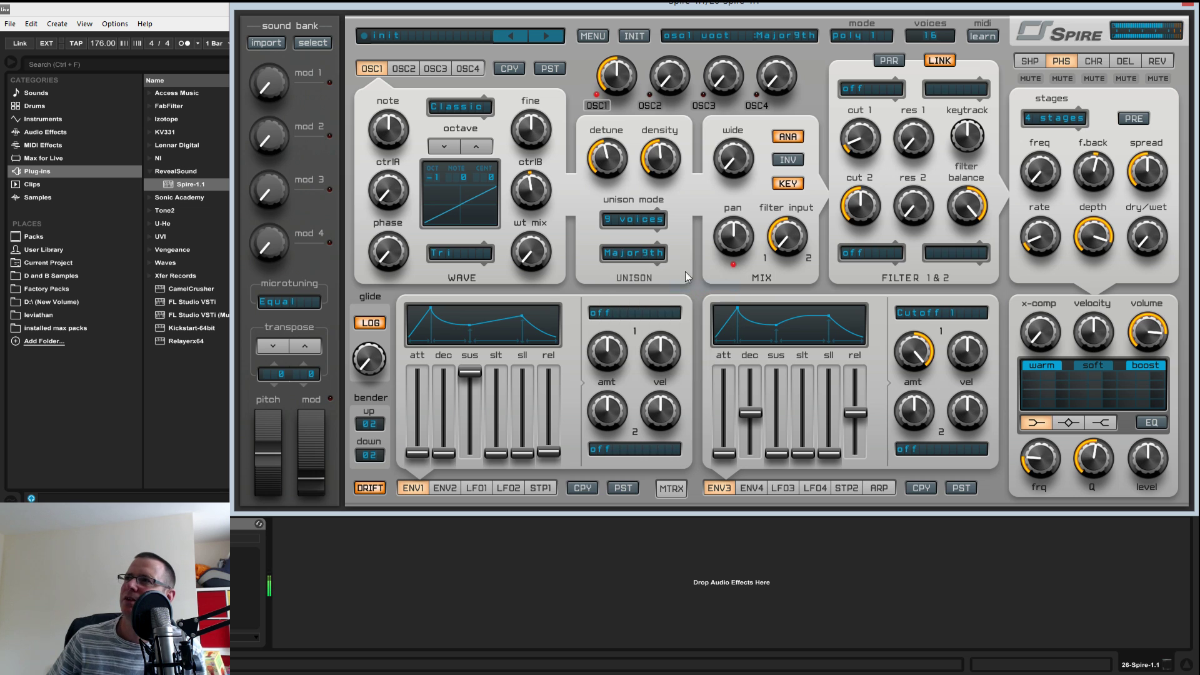
left_click(650, 254)
left_click(633, 275)
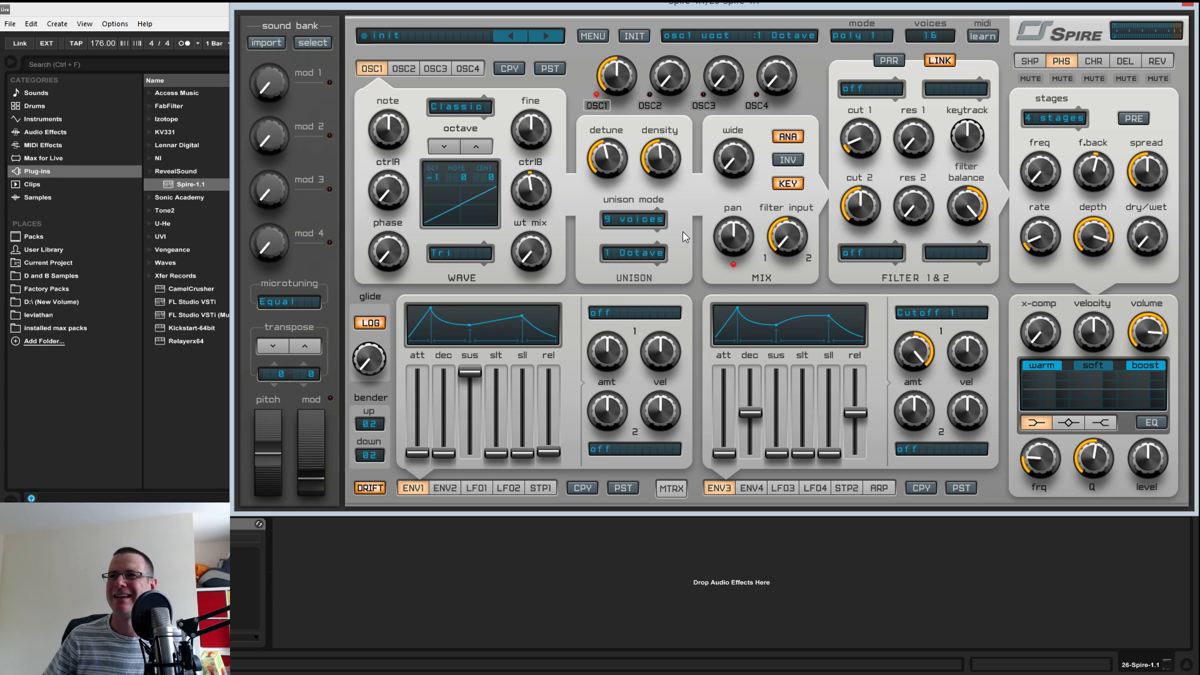
- Sweep oscillator 1's stereo width up to 1000 and leave it at about 445
mouse_move(610, 160)
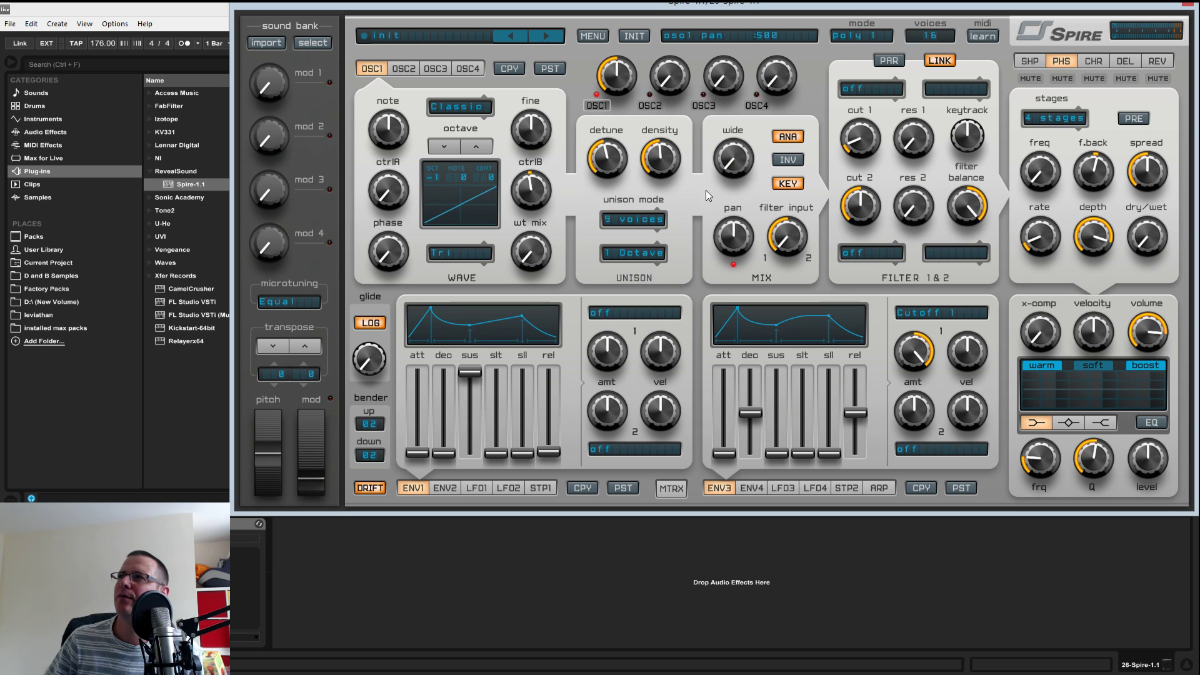
left_click_drag(737, 171, 770, 44)
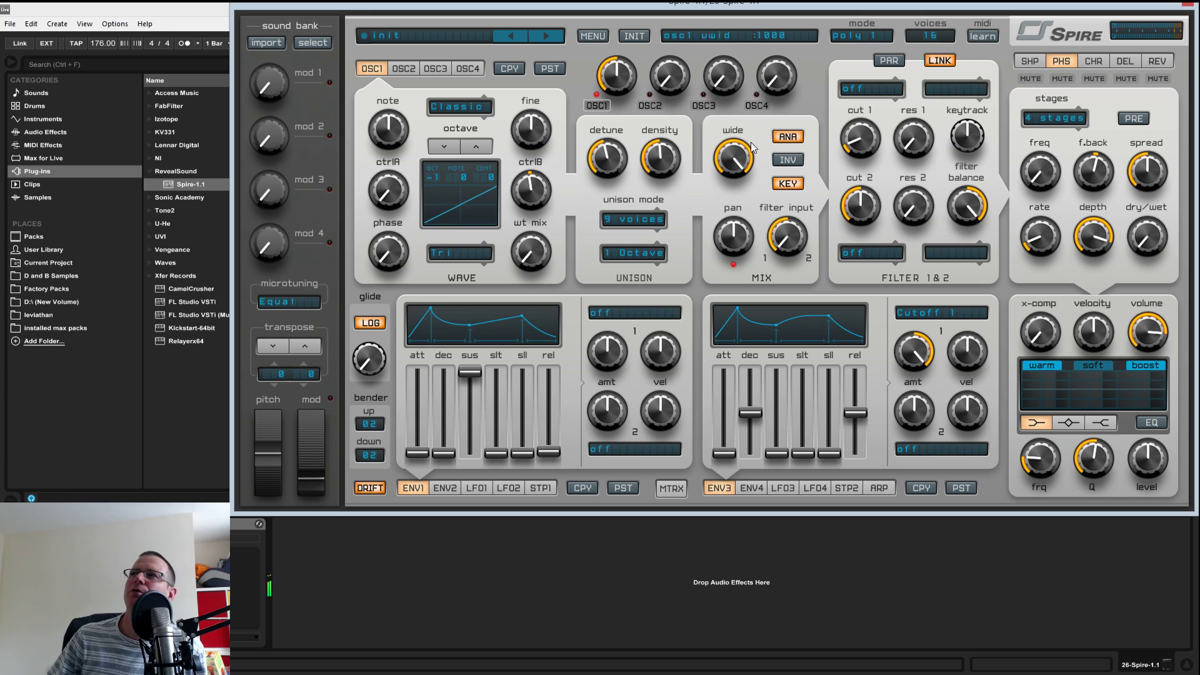
left_click_drag(744, 154, 739, 219)
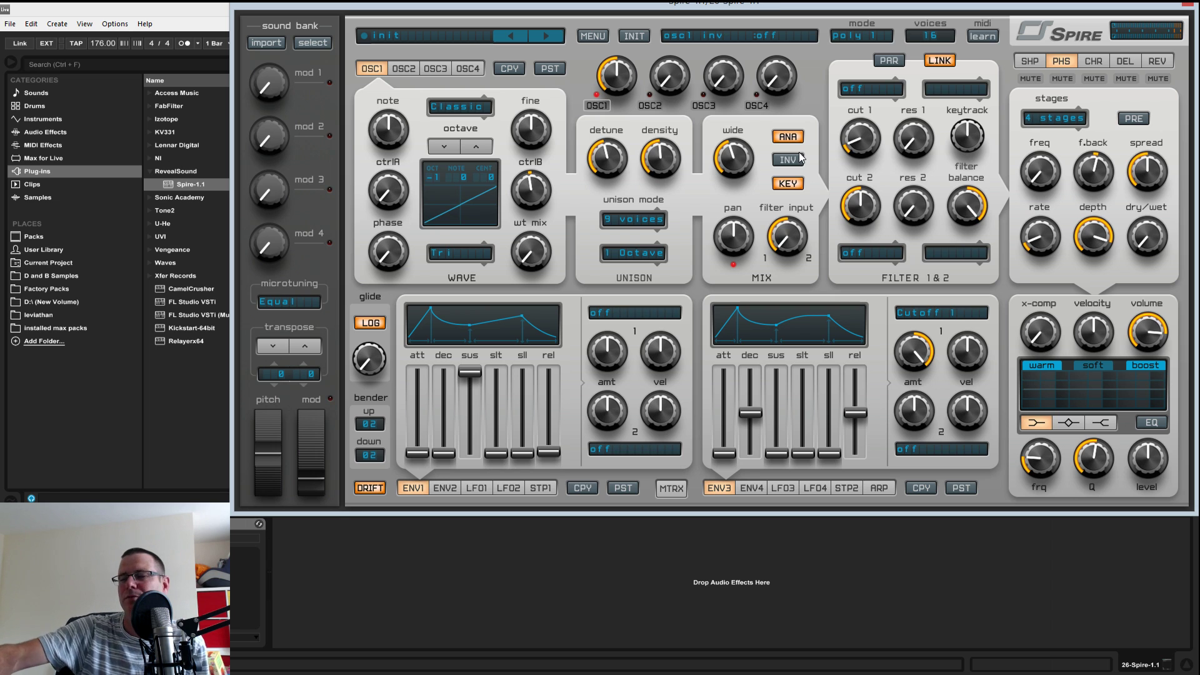
- Switch oscillator 1's KEY option off and back on, and try an offset pan before resetting it to centre
left_click(788, 183)
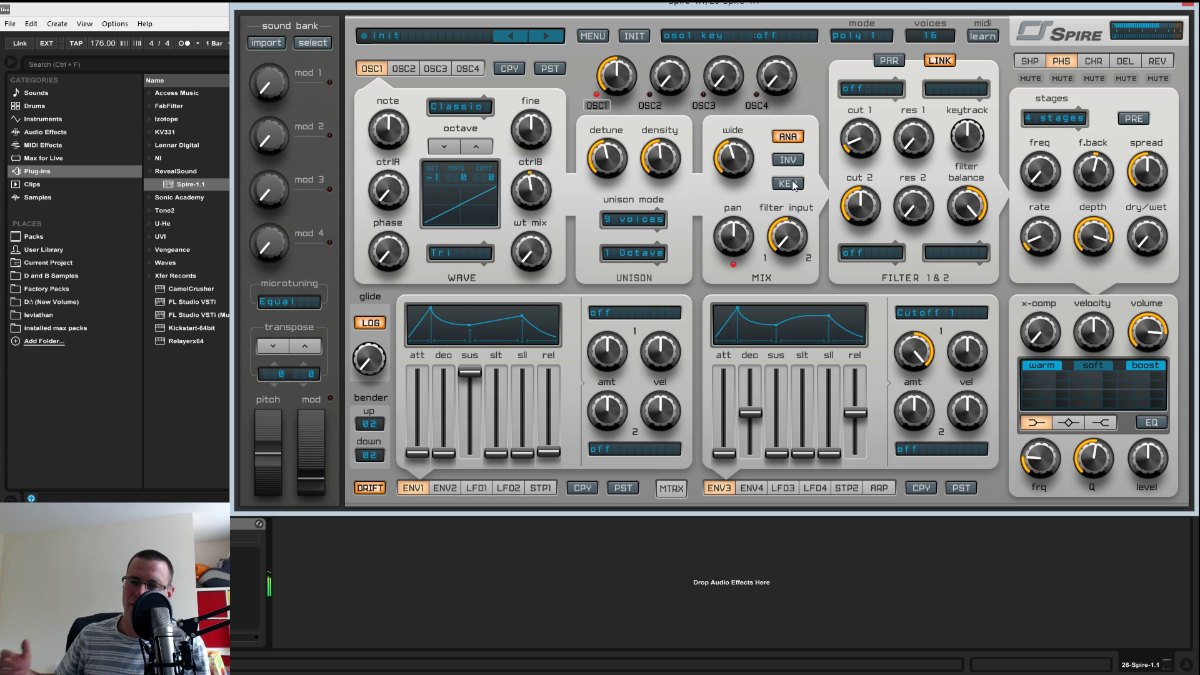
left_click(792, 185)
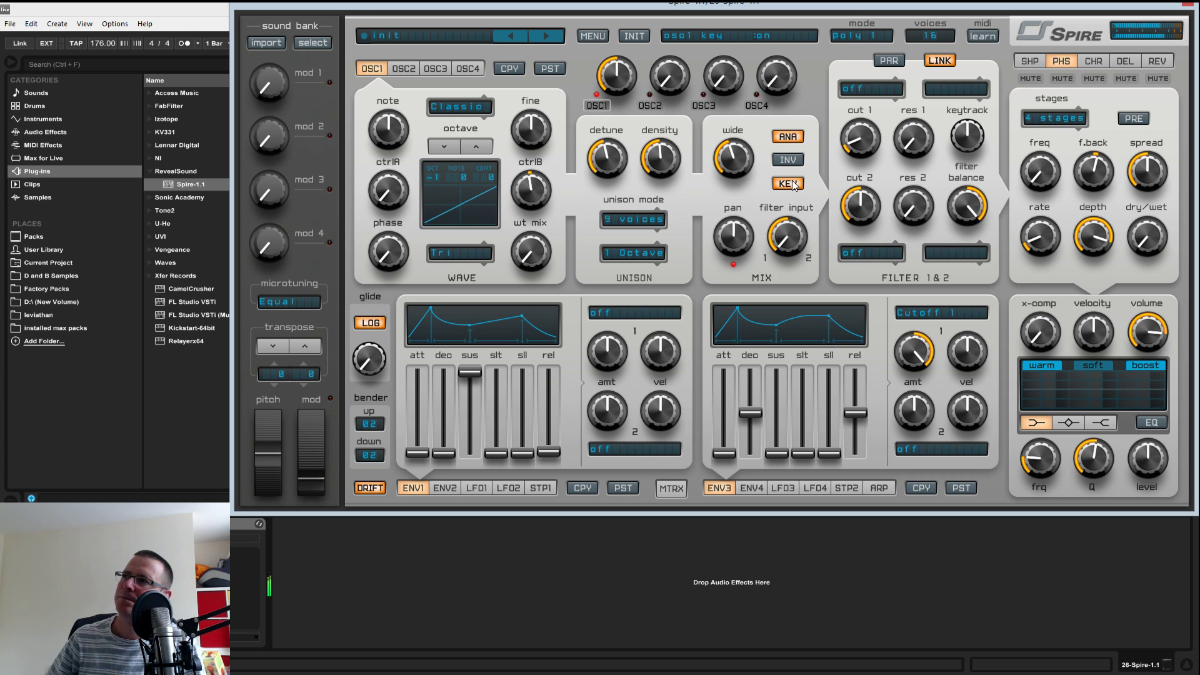
left_click_drag(741, 246, 769, 265)
double_click(732, 250)
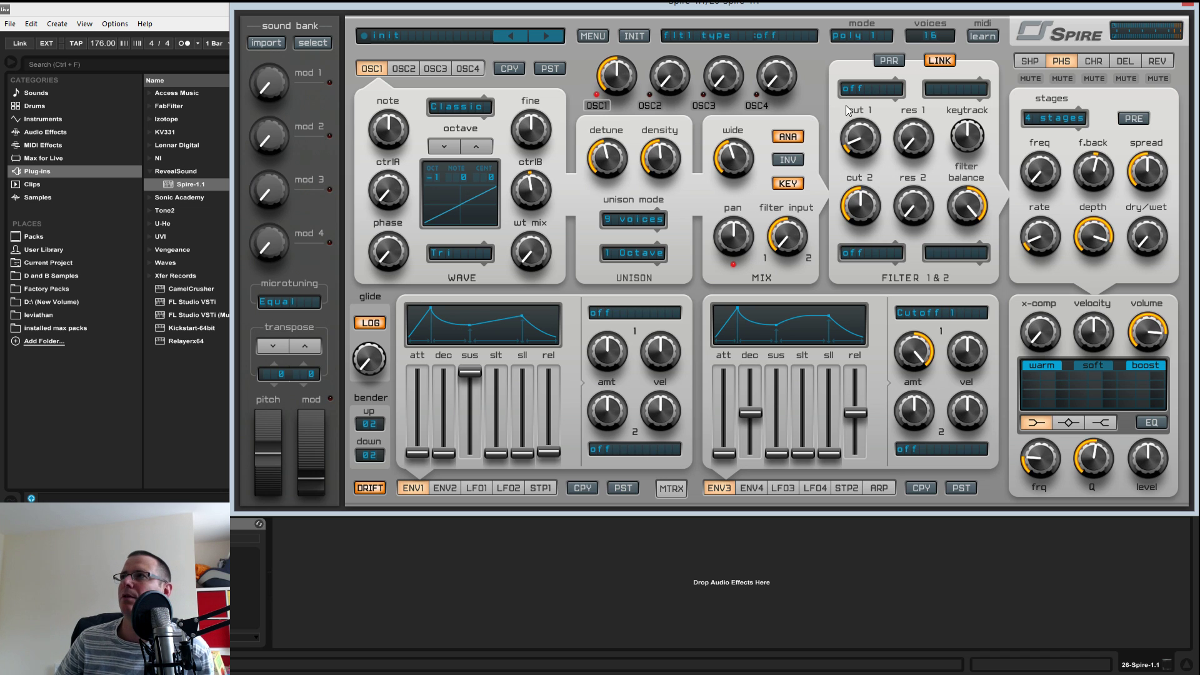
- Try oscillator 1's filter input at about 500 between the two filters and return it fully to filter 1
left_click_drag(797, 250, 815, 189)
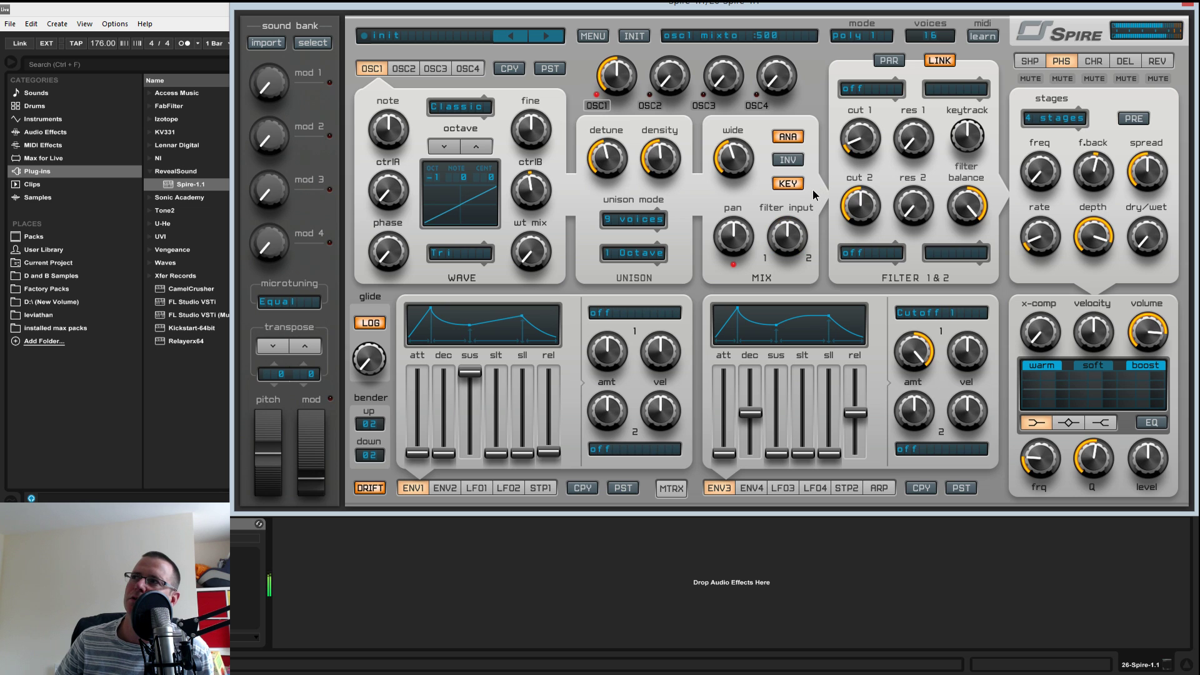
left_click_drag(796, 247, 760, 360)
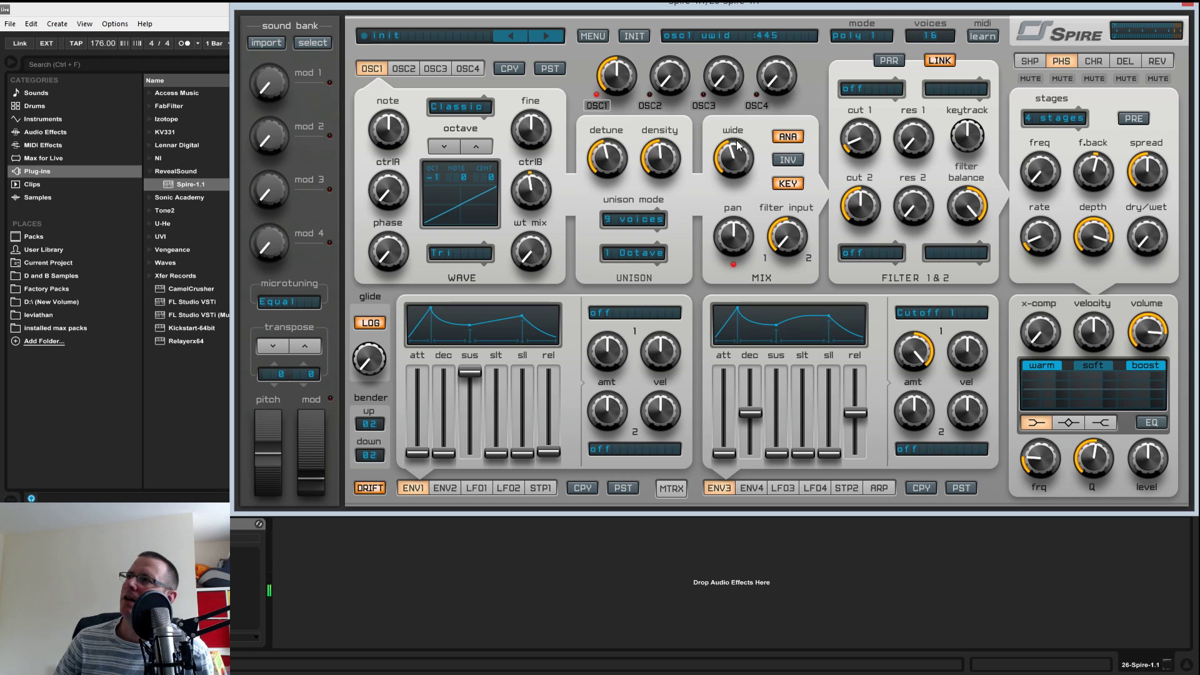
- Review the wave, unison and mix settings of each of the four oscillators, ending on oscillator 1
left_click(407, 67)
left_click(437, 67)
left_click(454, 69)
left_click(436, 68)
left_click(404, 68)
left_click(375, 68)
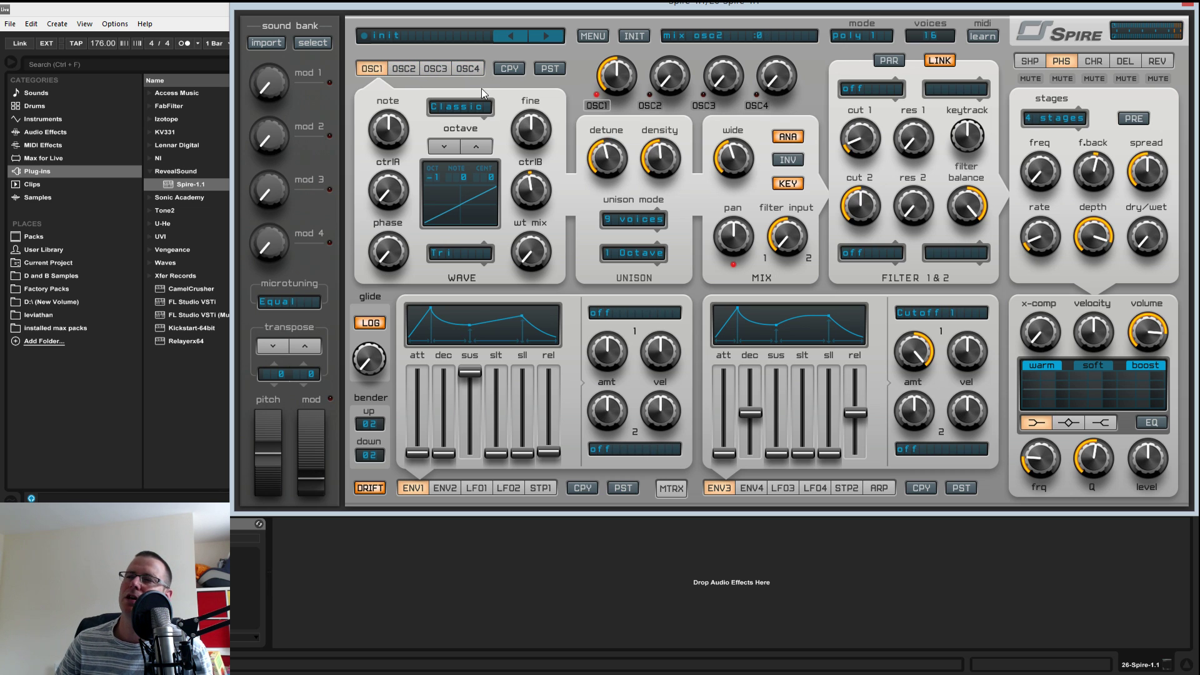
left_click(411, 70)
left_click(437, 69)
left_click(462, 68)
left_click(436, 69)
left_click(403, 70)
left_click(382, 66)
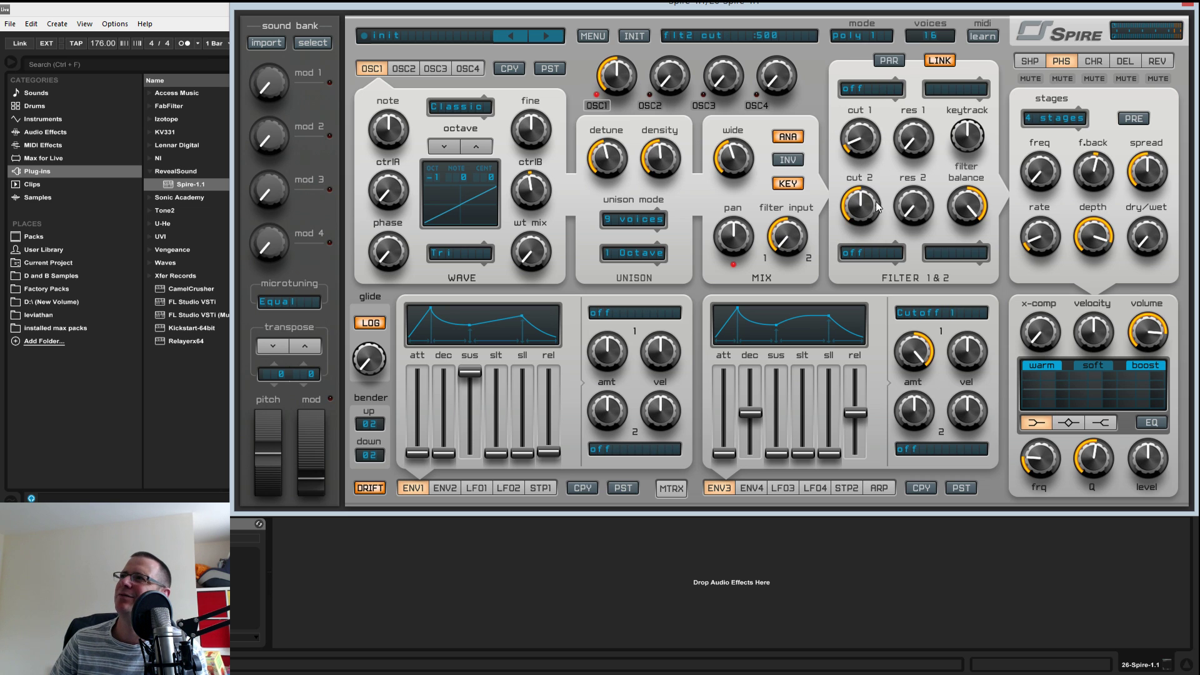
- Set filter 2's type to perfecto and reset envelope 3's first modulation amount to centre
left_click(865, 254)
left_click(863, 289)
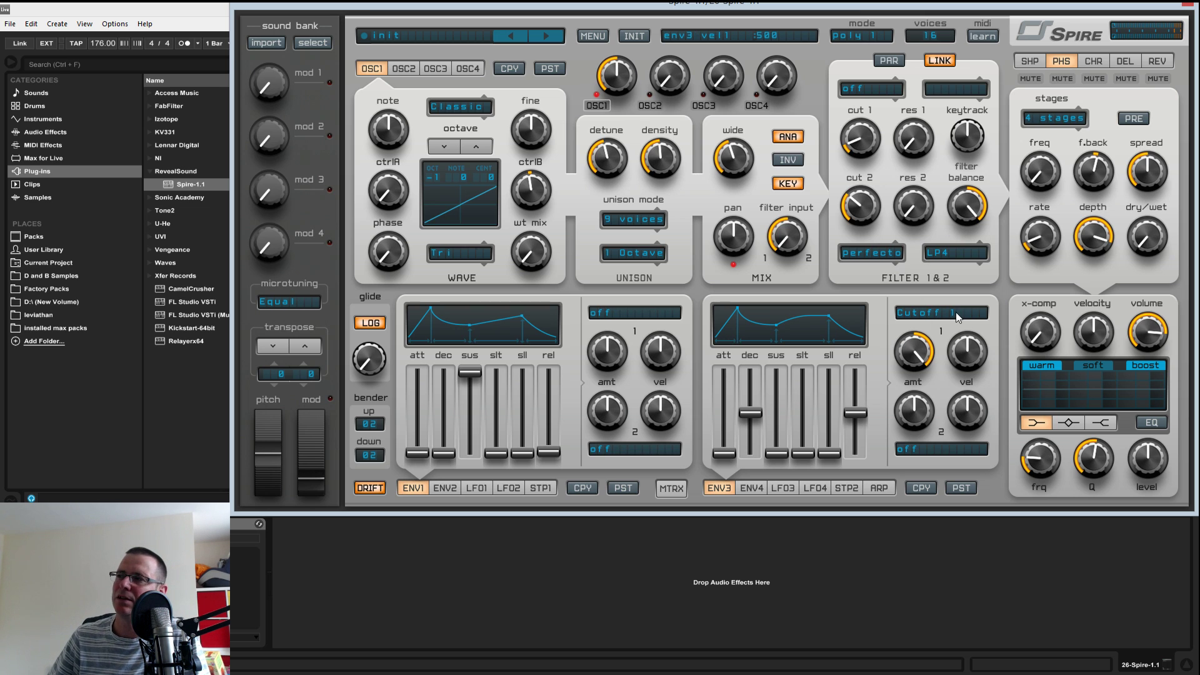
double_click(915, 350)
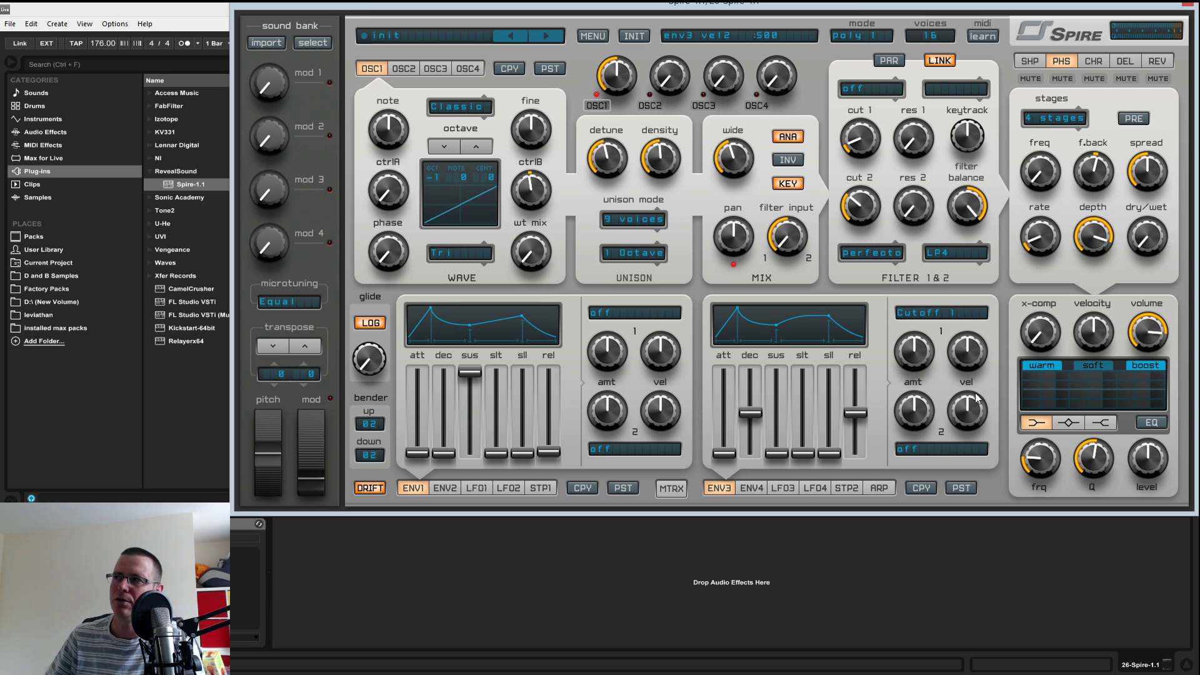
- Try different cutoffs on both filters, including cut 2 at 200, while moving oscillator 1's filter input between filters 1 and 2
left_click_drag(857, 133, 883, 58)
left_click_drag(867, 174, 856, 190)
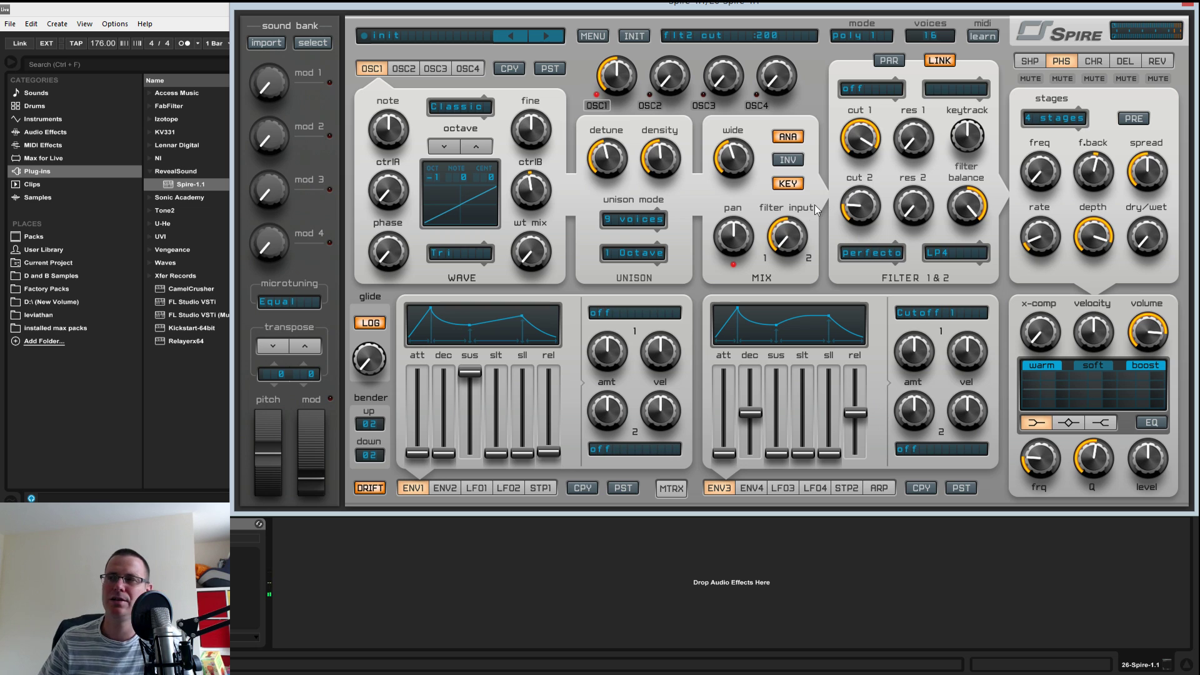
left_click_drag(790, 254, 806, 130)
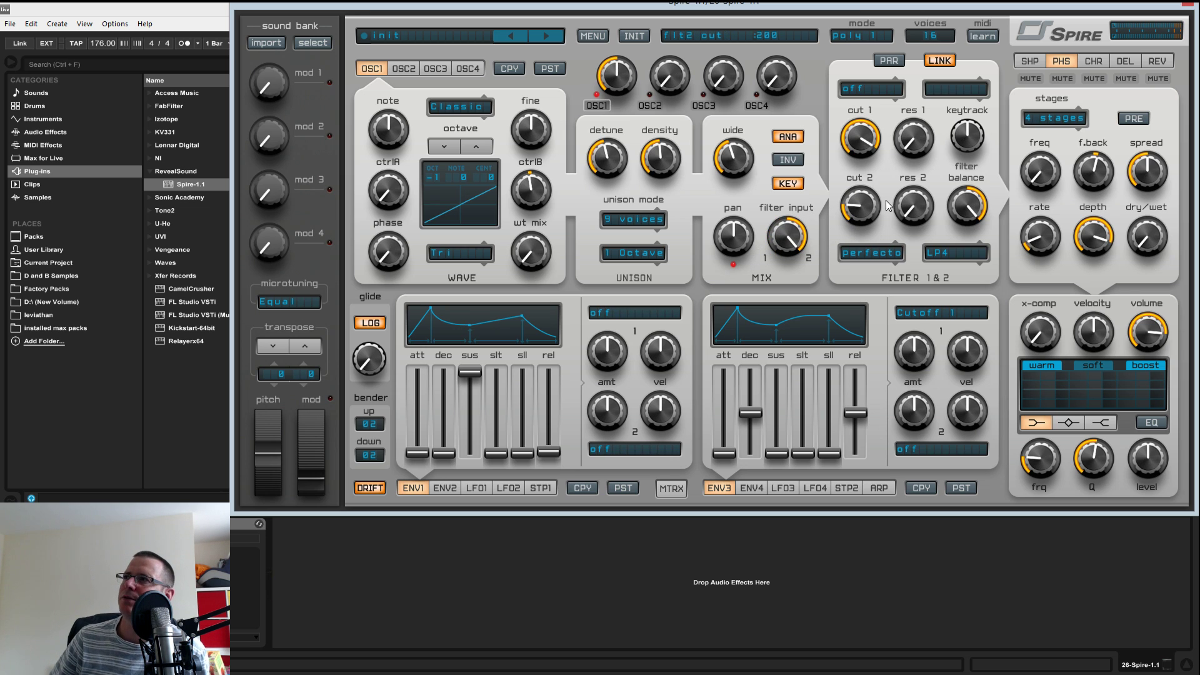
mouse_move(862, 204)
left_mouse_down()
mouse_move(871, 177)
mouse_move(876, 191)
left_mouse_up()
left_click_drag(862, 144, 814, 282)
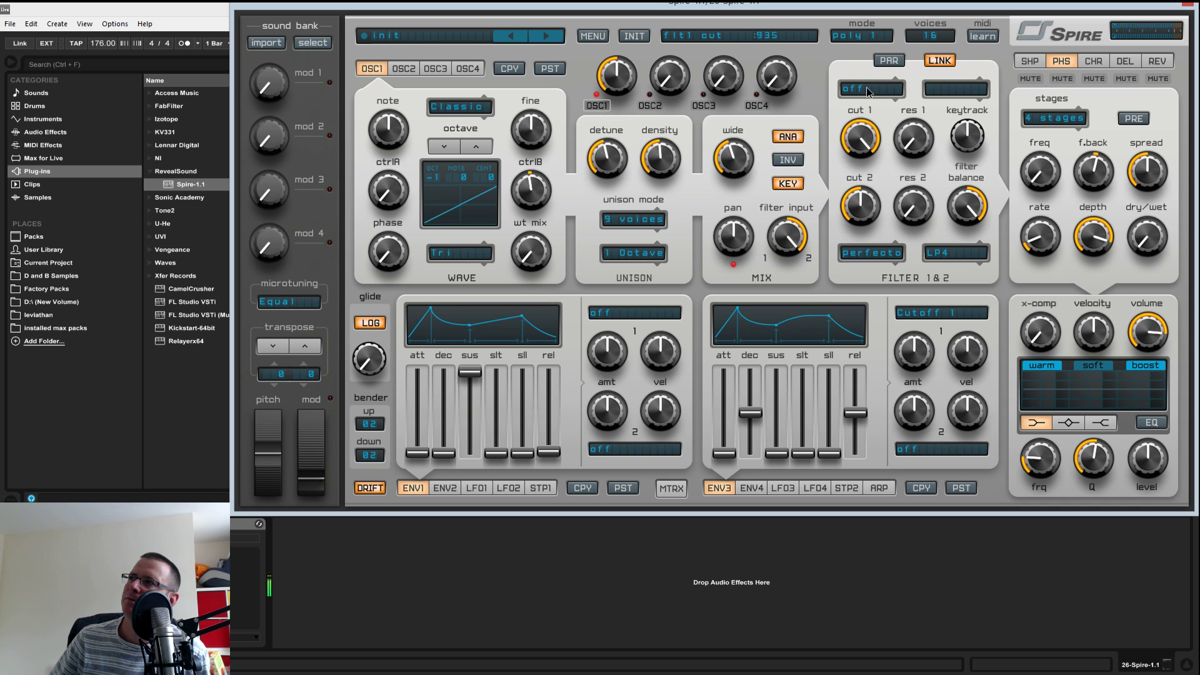
left_click_drag(815, 244, 861, 125)
- Run the filters in parallel with cut 2 fully open, and turn off LINK to adjust cut 1 on its own
left_click(894, 61)
left_click_drag(860, 205, 869, 131)
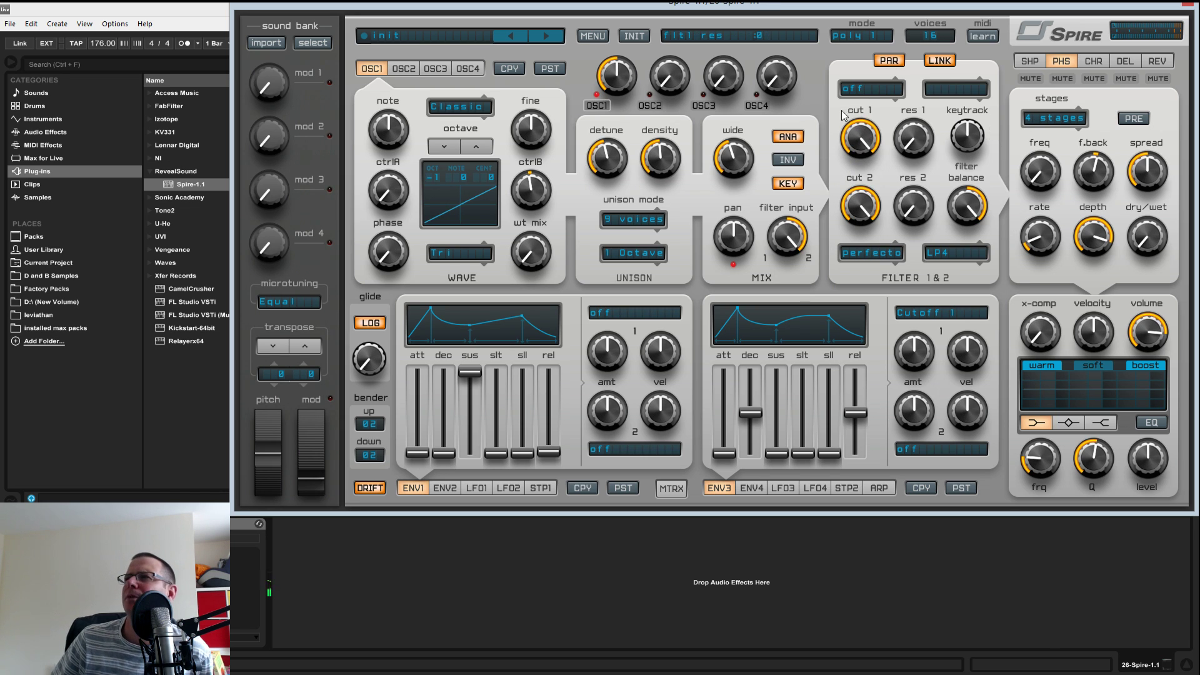
left_click(942, 60)
mouse_move(870, 145)
left_mouse_down()
mouse_move(842, 265)
mouse_move(860, 145)
left_mouse_up()
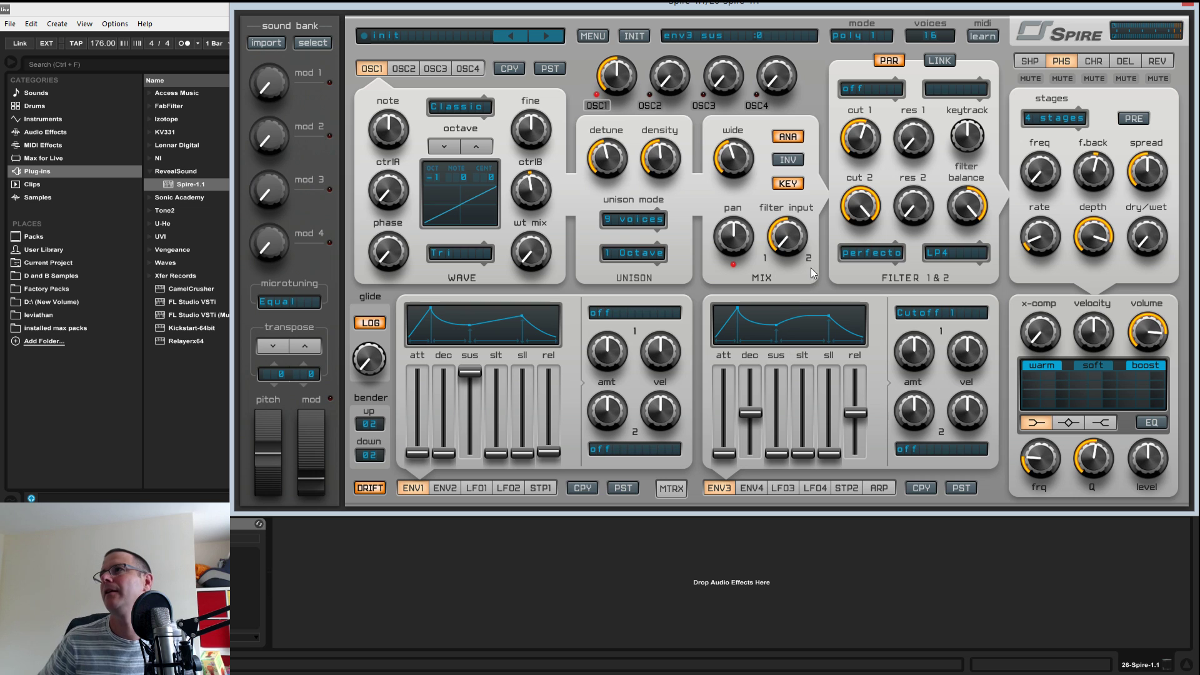
- Reinitialize the patch and set filter 1 to combo, trying Mono - before choosing the Stereo + mode
left_click(650, 37)
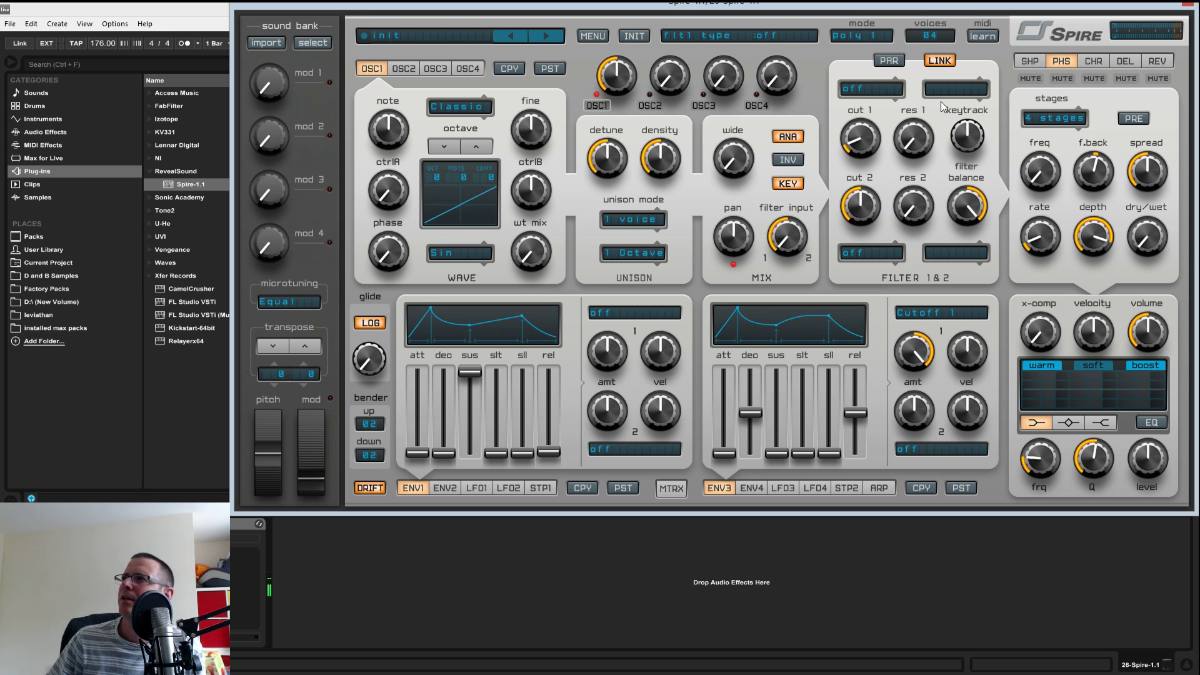
left_click(867, 97)
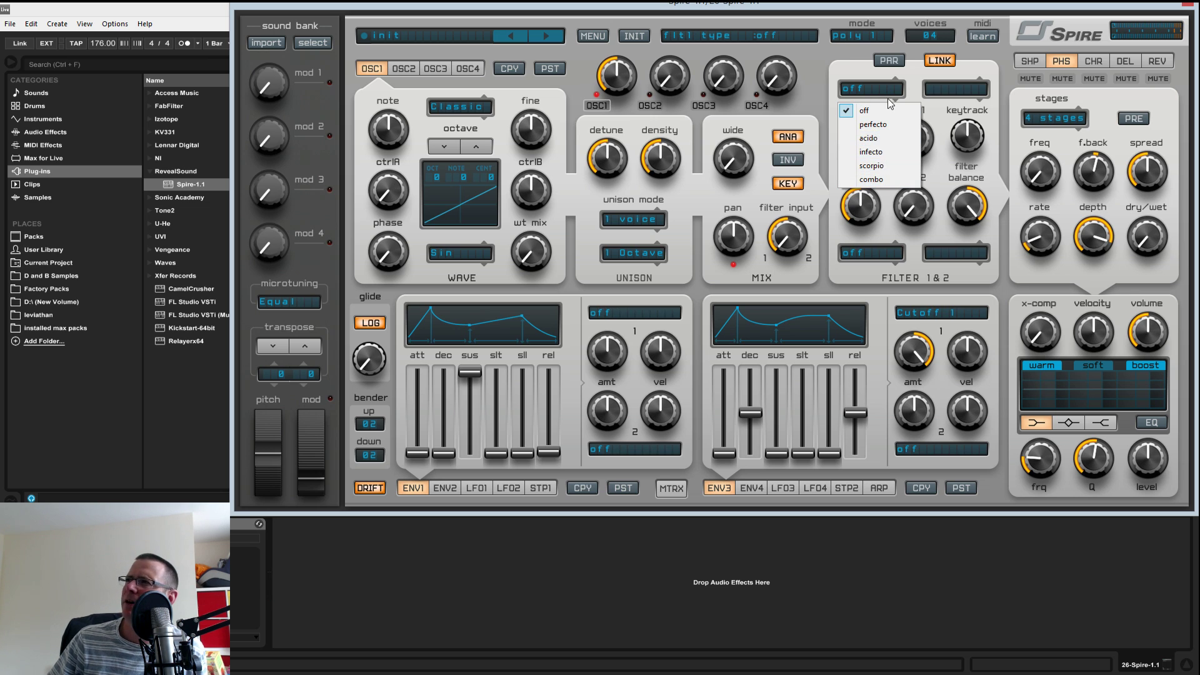
left_click(872, 180)
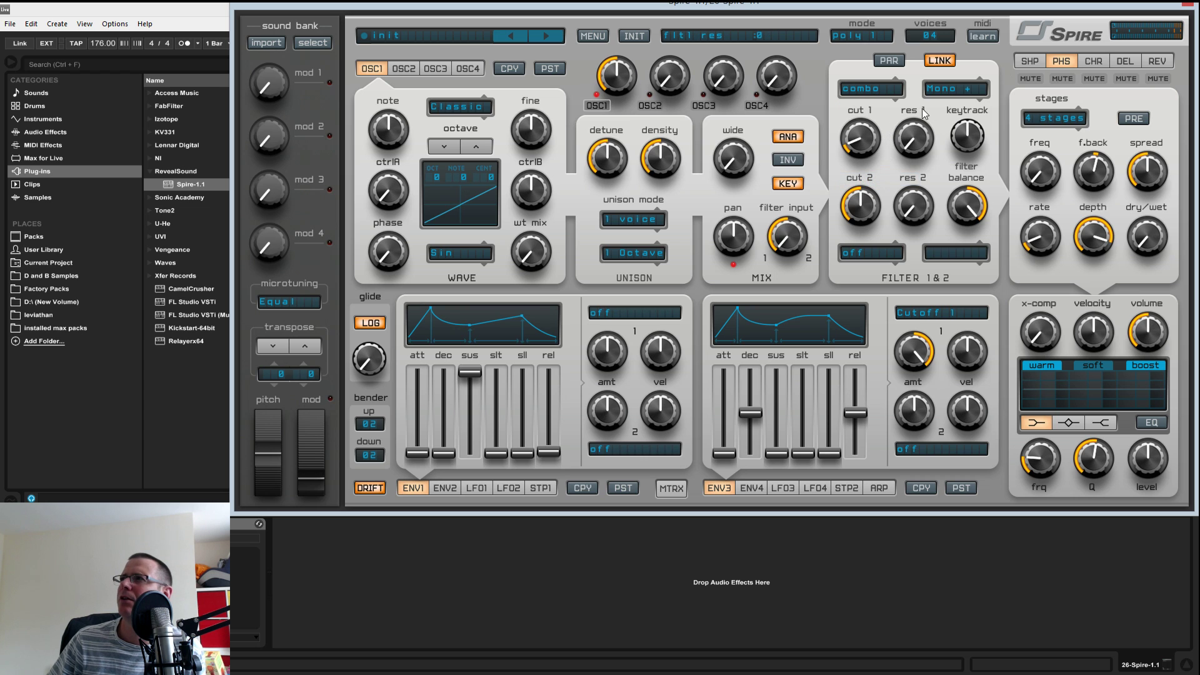
left_click(958, 91)
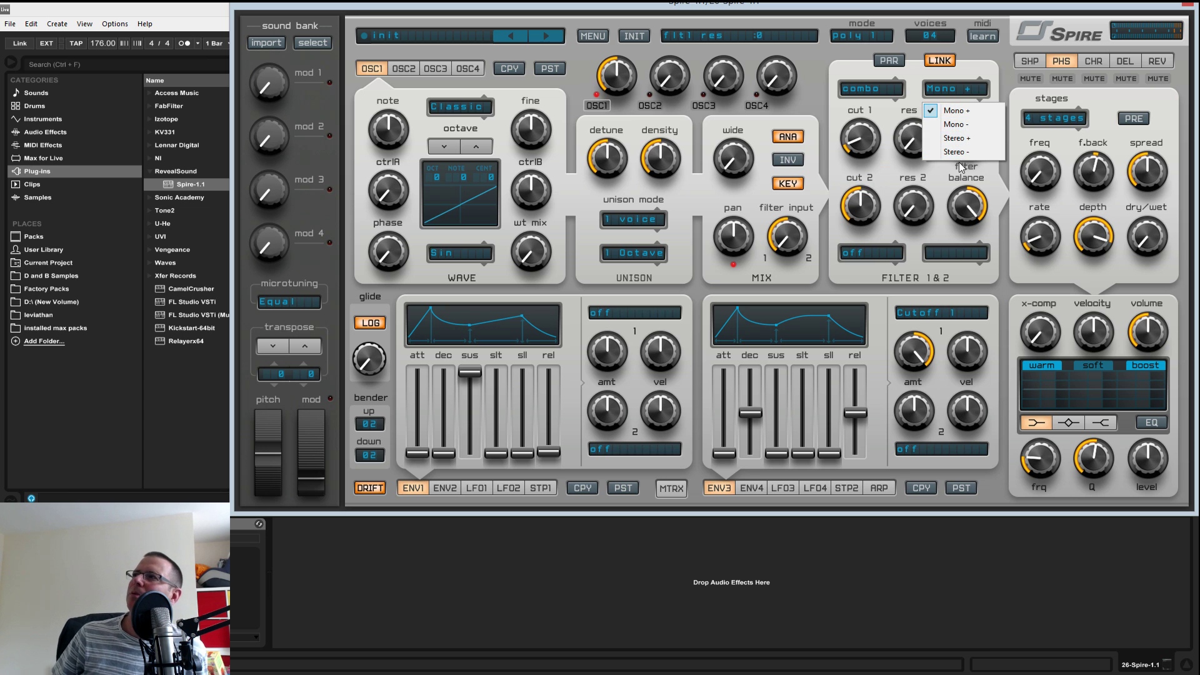
left_click(894, 111)
left_click(949, 92)
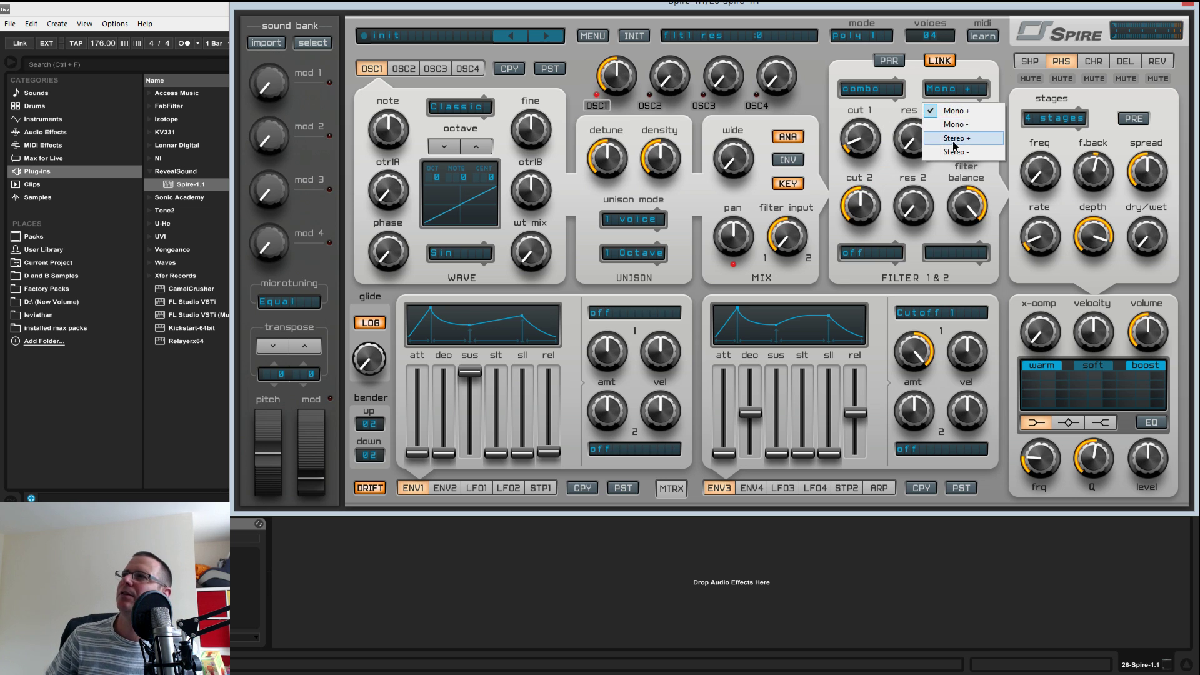
left_click(956, 125)
left_click(951, 88)
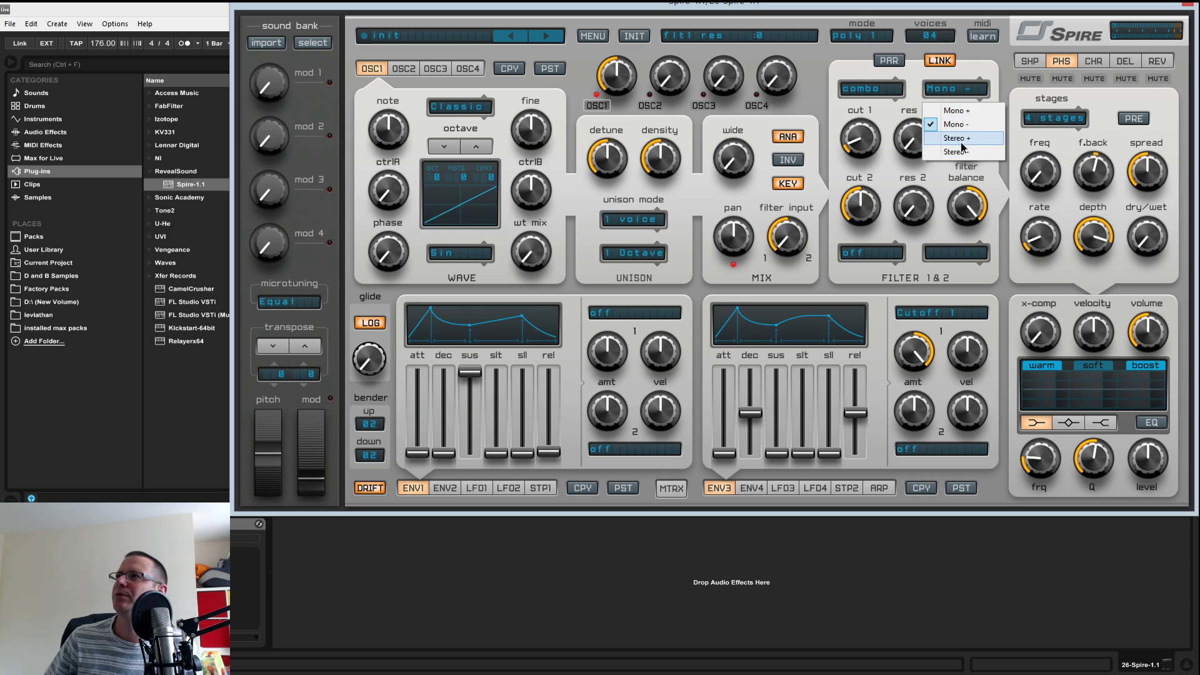
left_click(944, 139)
- Sweep filter 1's cutoff to about 375 with its resonance raised, and adjust filter 2's cutoff and resonance
left_click_drag(876, 148, 926, 51)
left_click_drag(860, 136, 856, 190)
left_click(861, 189)
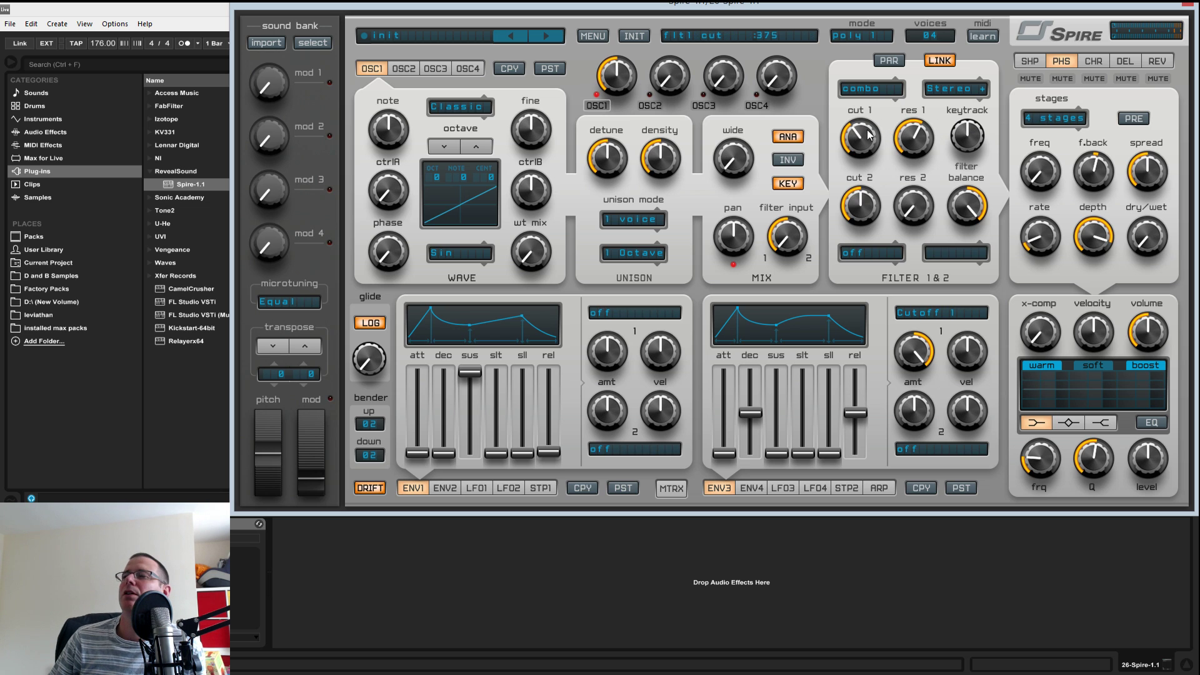
left_click_drag(868, 130, 868, 132)
left_click_drag(865, 200, 913, 194)
- Check filter 2's type options while leaving it off, try the filter balance up to 1000, and raise cut 2 to about 610
left_click(889, 254)
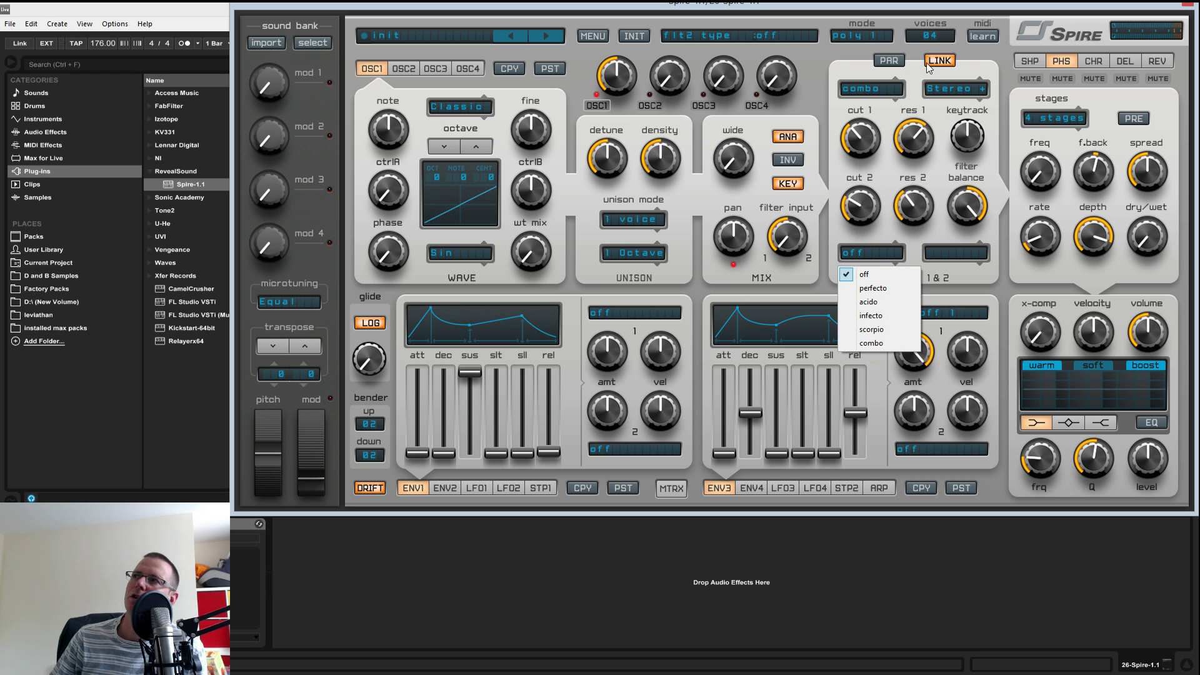
left_click(945, 180)
left_click_drag(965, 223, 982, 192)
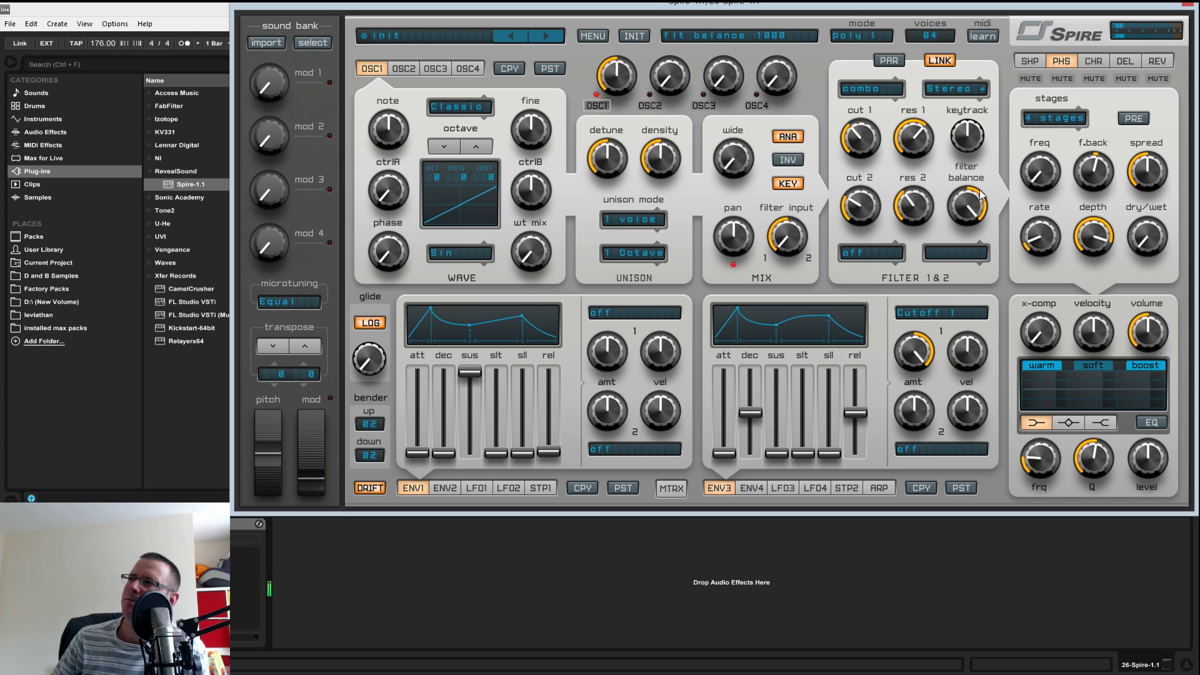
left_click_drag(861, 213, 868, 181)
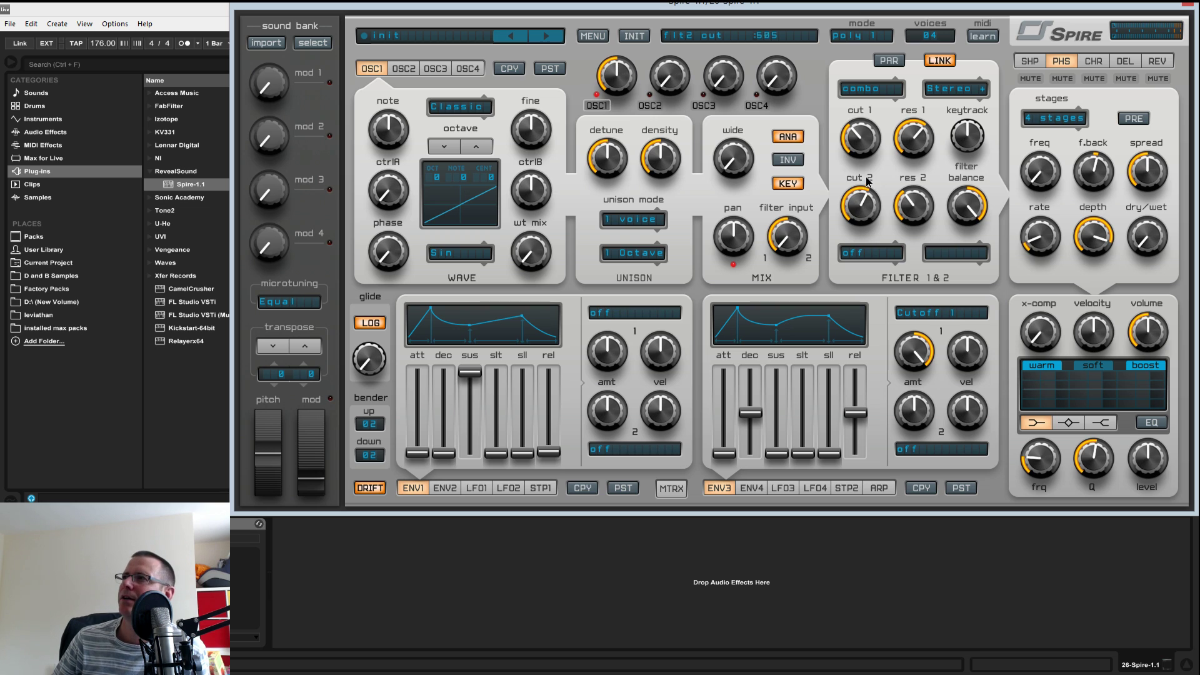
- Run the filters in parallel with oscillator 1's input midway between them, and lower the filter balance
left_click(888, 60)
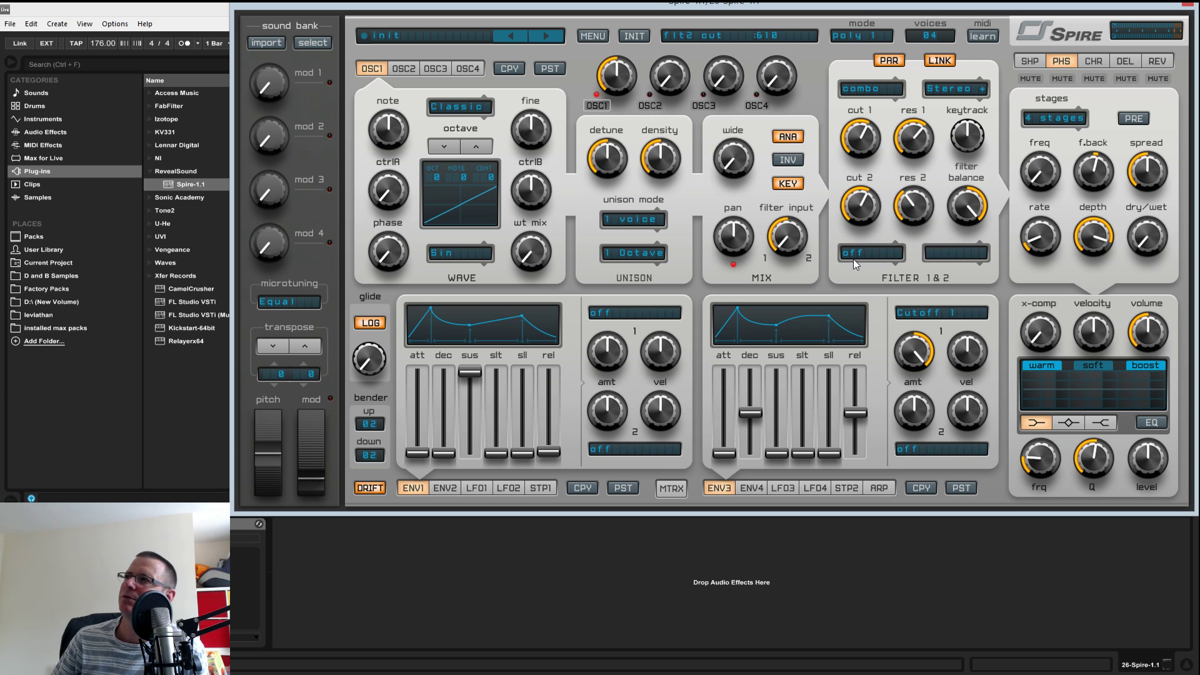
left_click_drag(799, 242, 809, 181)
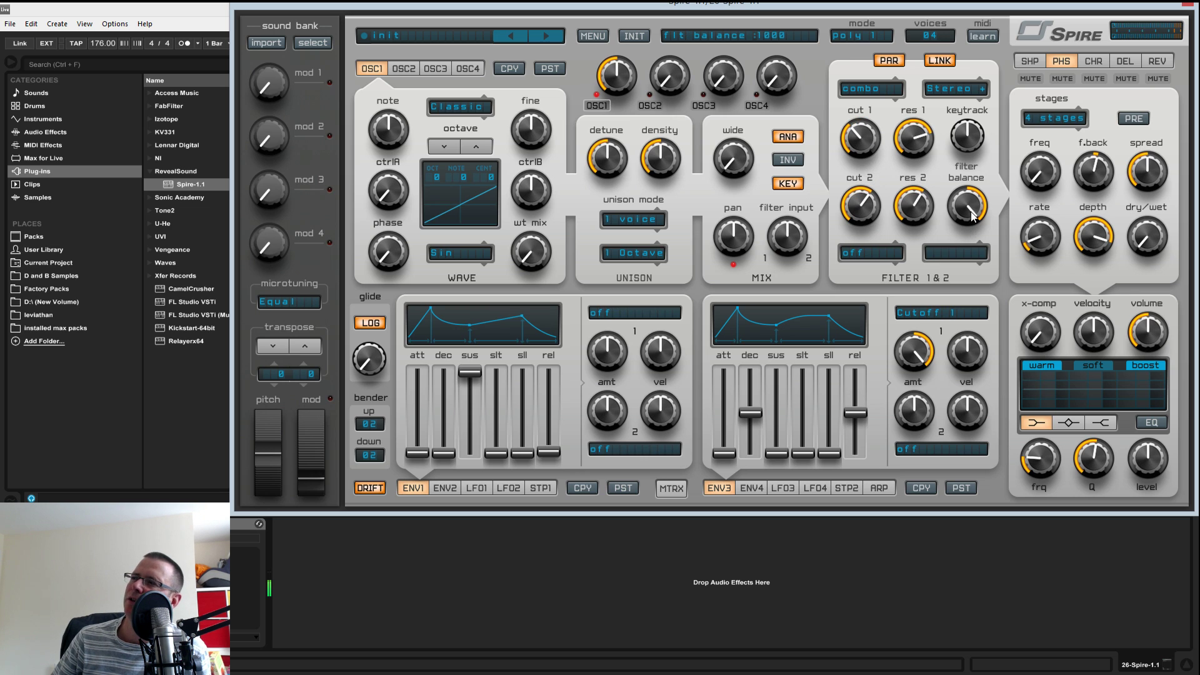
left_click_drag(973, 287, 981, 247)
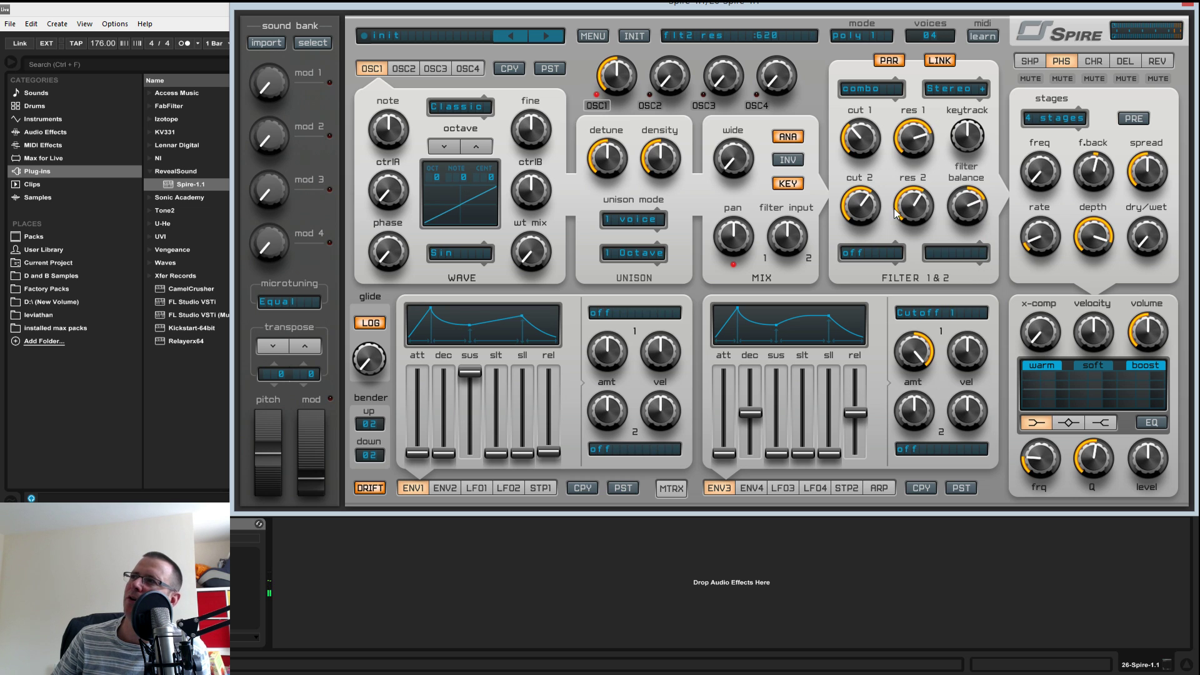
- Set filter 2 to perfecto and sweep the filter balance between the two filters, leaving it fully up
left_click(874, 252)
left_click(874, 289)
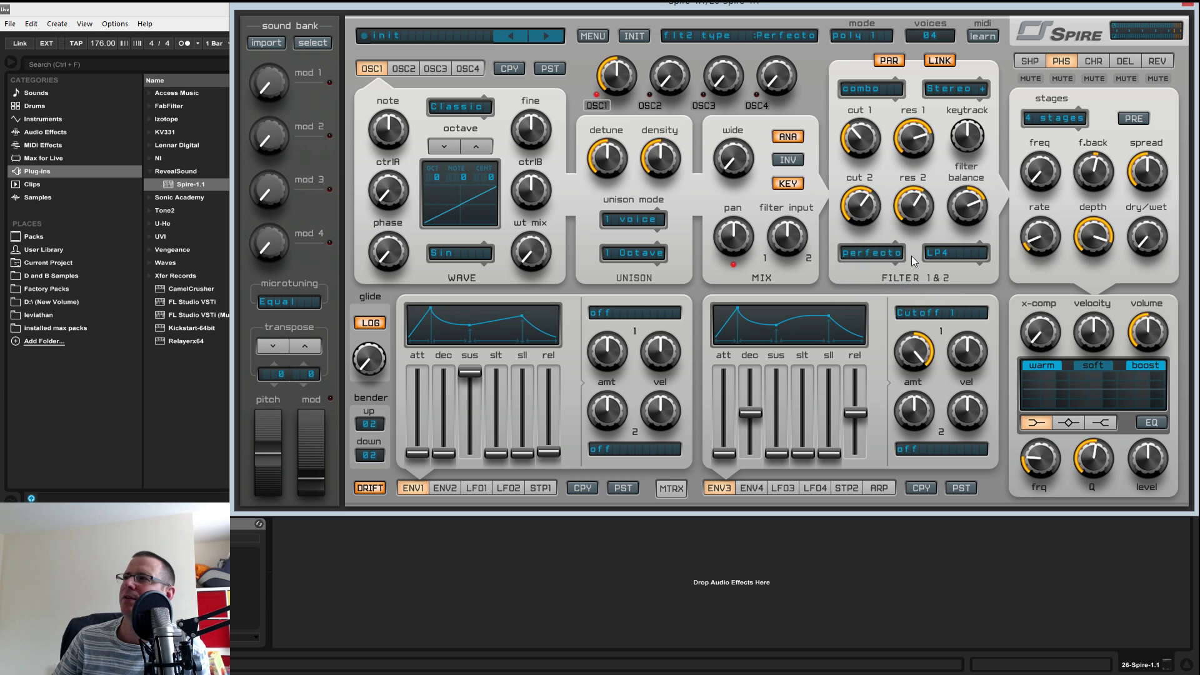
scroll(966, 220, "down", 3)
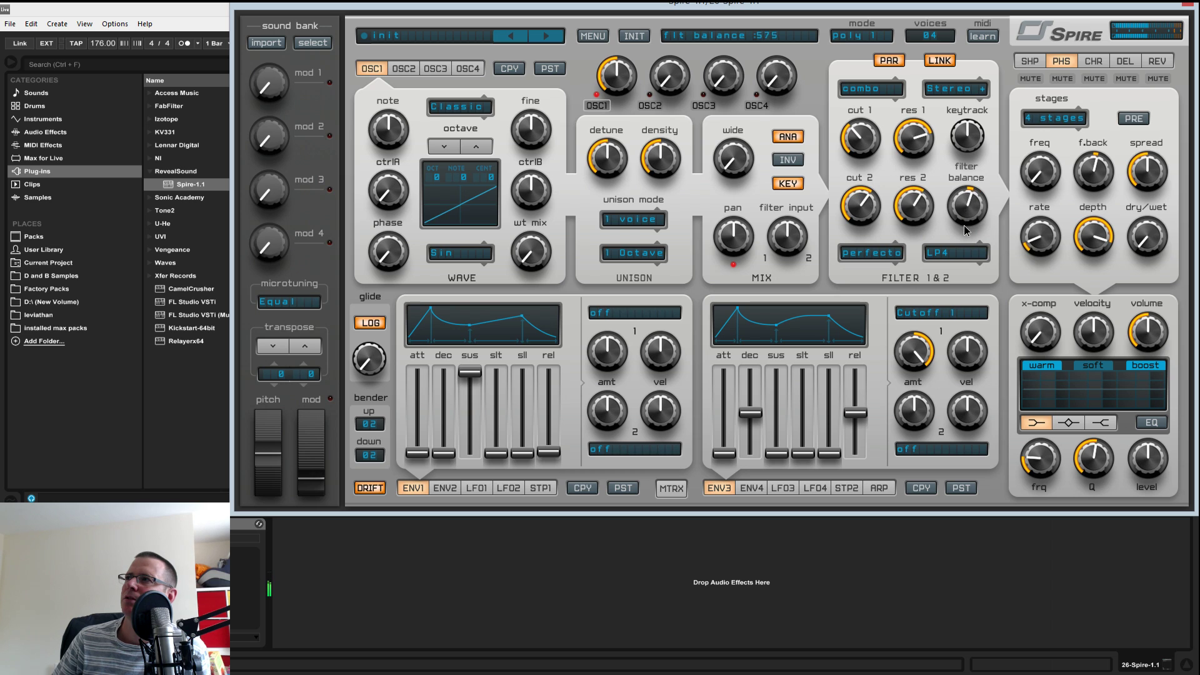
scroll(966, 227, "up", 5)
scroll(975, 219, "up", 6)
scroll(973, 215, "down", 6)
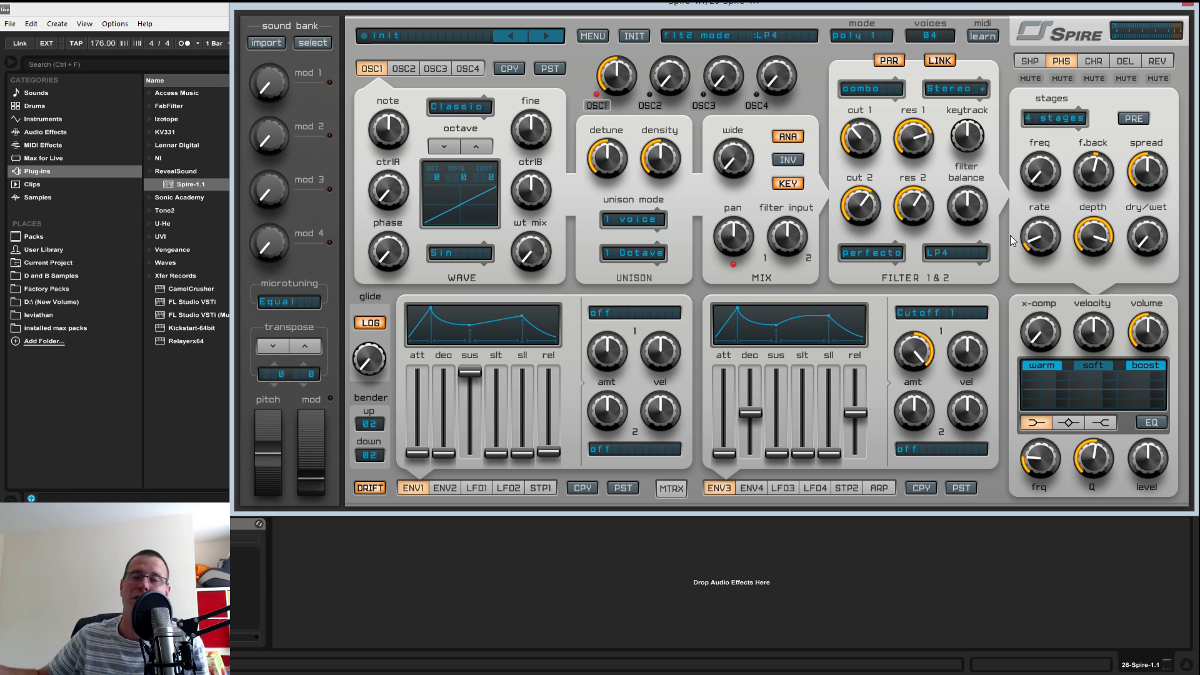
left_click_drag(965, 205, 966, 182)
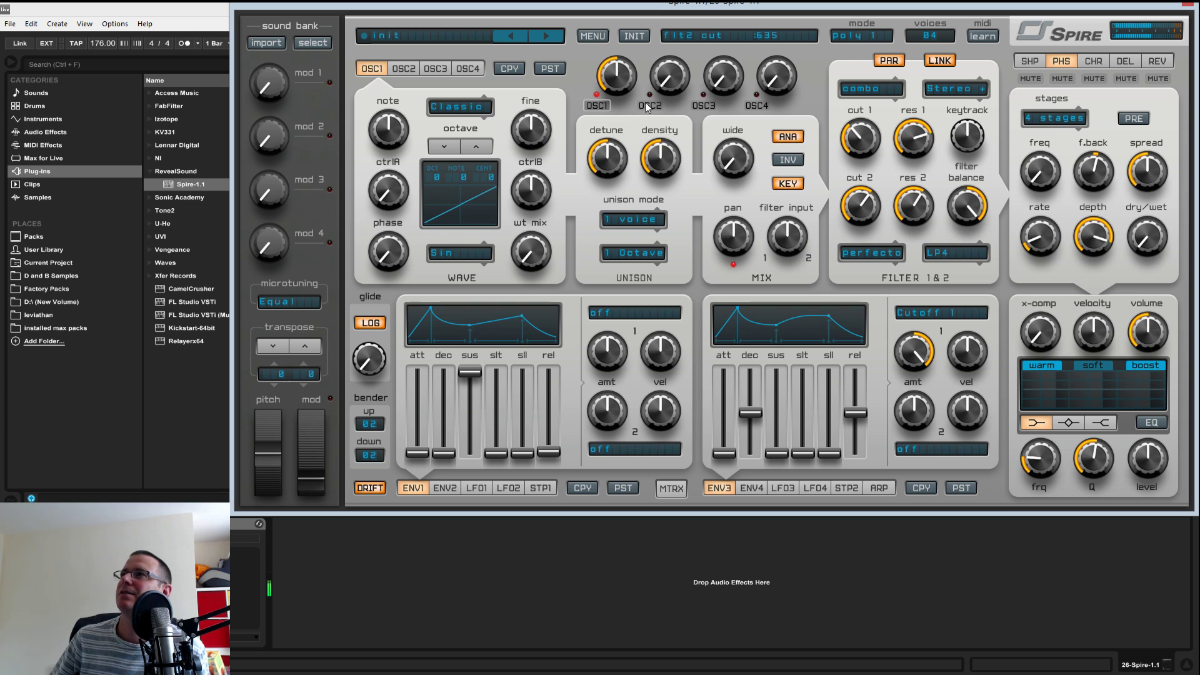
- Reinitialize the patch and raise filter 1's cutoff slightly
left_click(634, 36)
left_click_drag(860, 139, 868, 97)
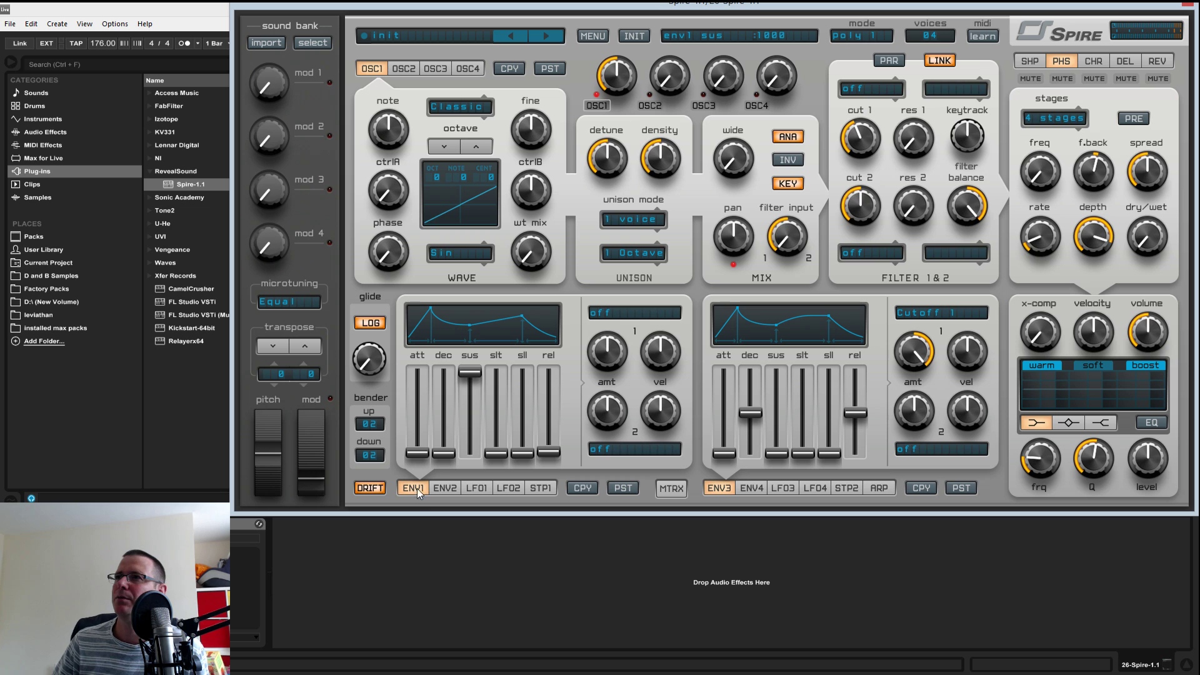
- Lower envelope 1's sustain to zero and raise its slope time to maximum
left_click_drag(471, 372, 444, 618)
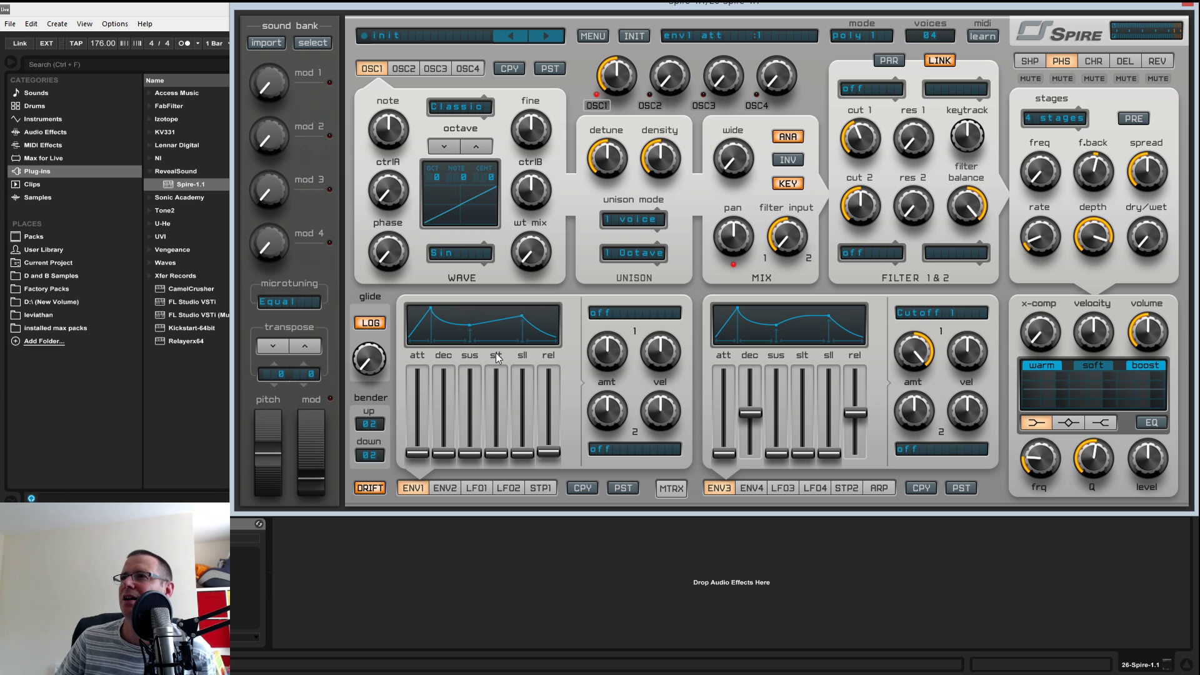
mouse_move(500, 457)
left_mouse_down()
mouse_move(500, 441)
mouse_move(493, 463)
left_mouse_up()
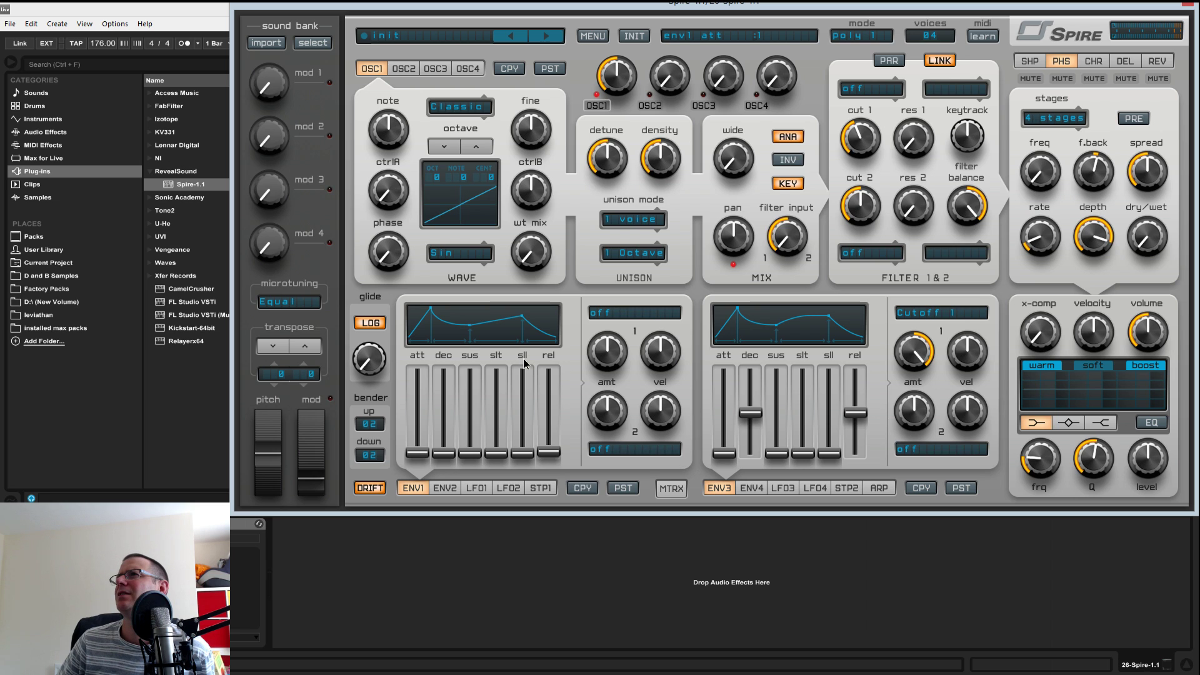
mouse_move(525, 450)
left_mouse_down()
mouse_move(525, 433)
mouse_move(524, 454)
left_mouse_up()
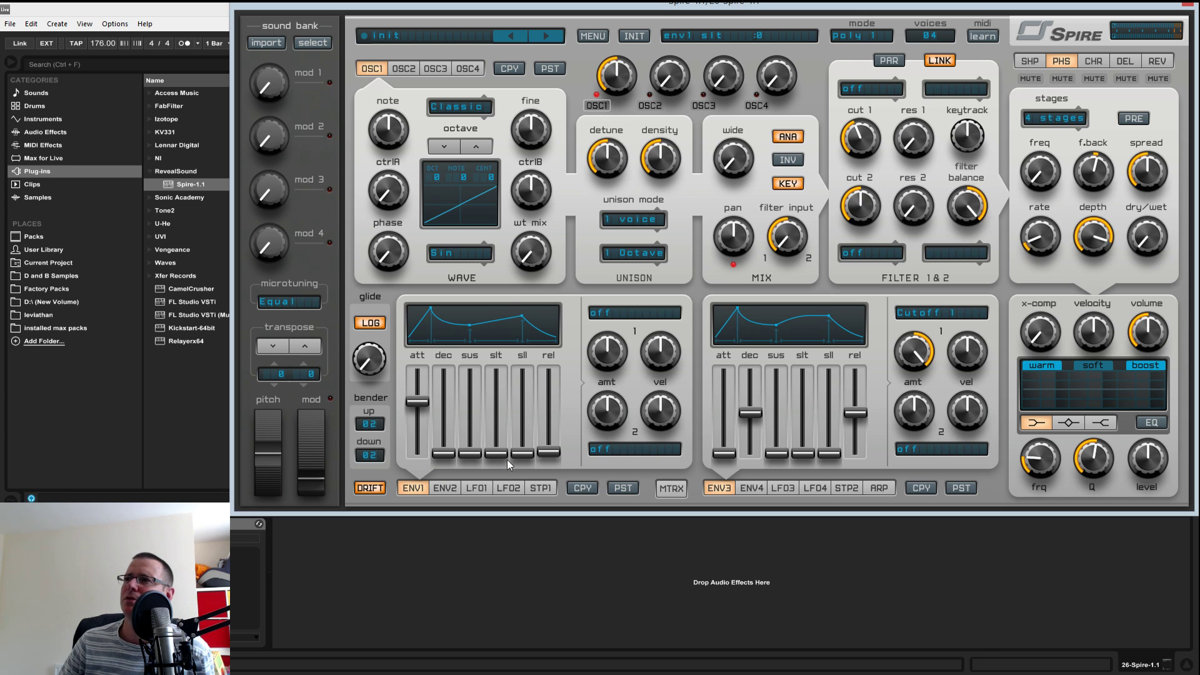
left_click_drag(500, 456, 500, 373)
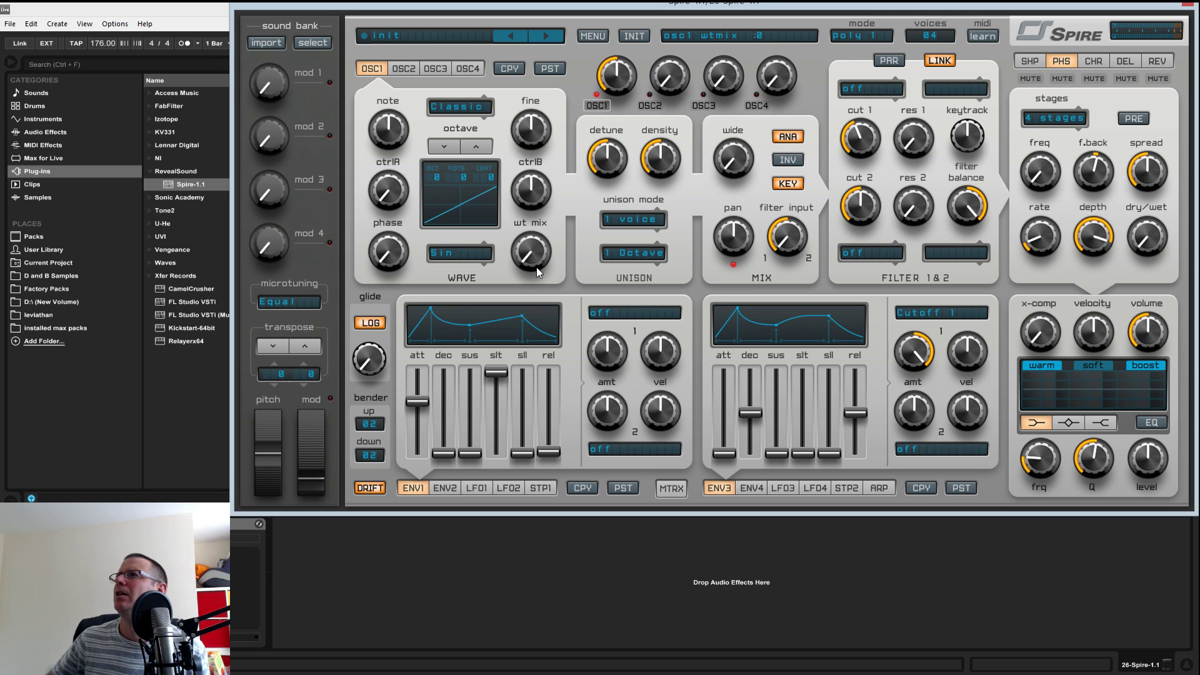
- Raise envelope 1's sustain to maximum and its attack to 1000
left_click_drag(412, 410, 470, 372)
left_click_drag(417, 432, 431, 397)
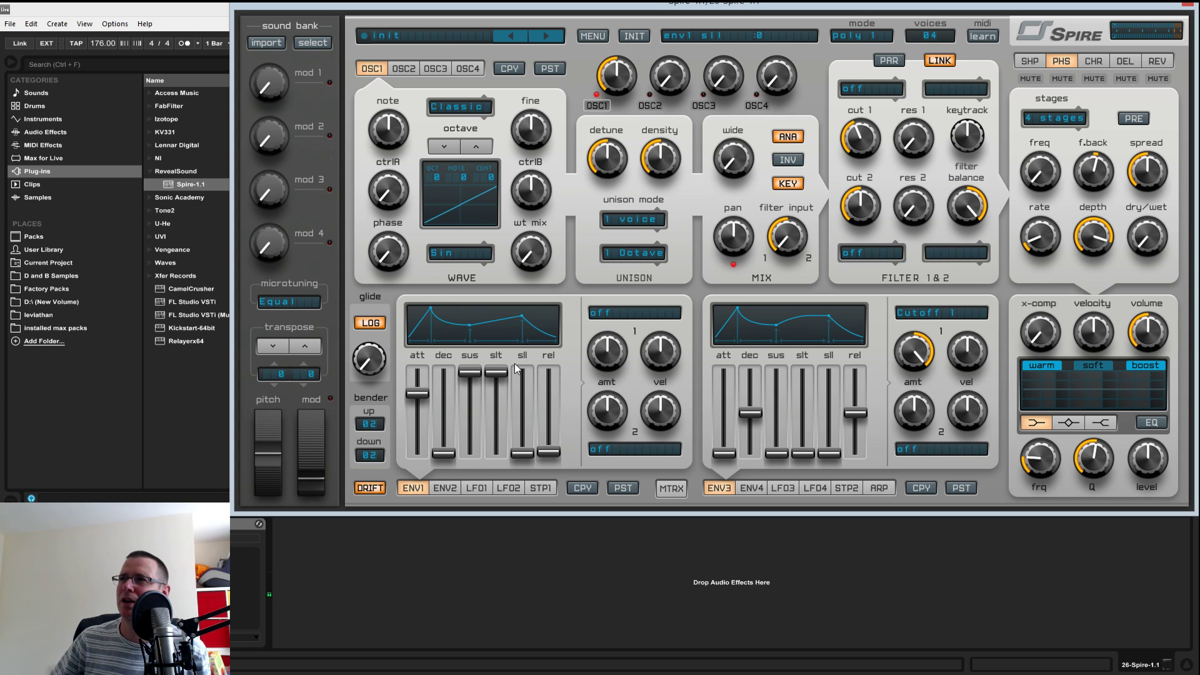
left_click_drag(417, 393, 418, 372)
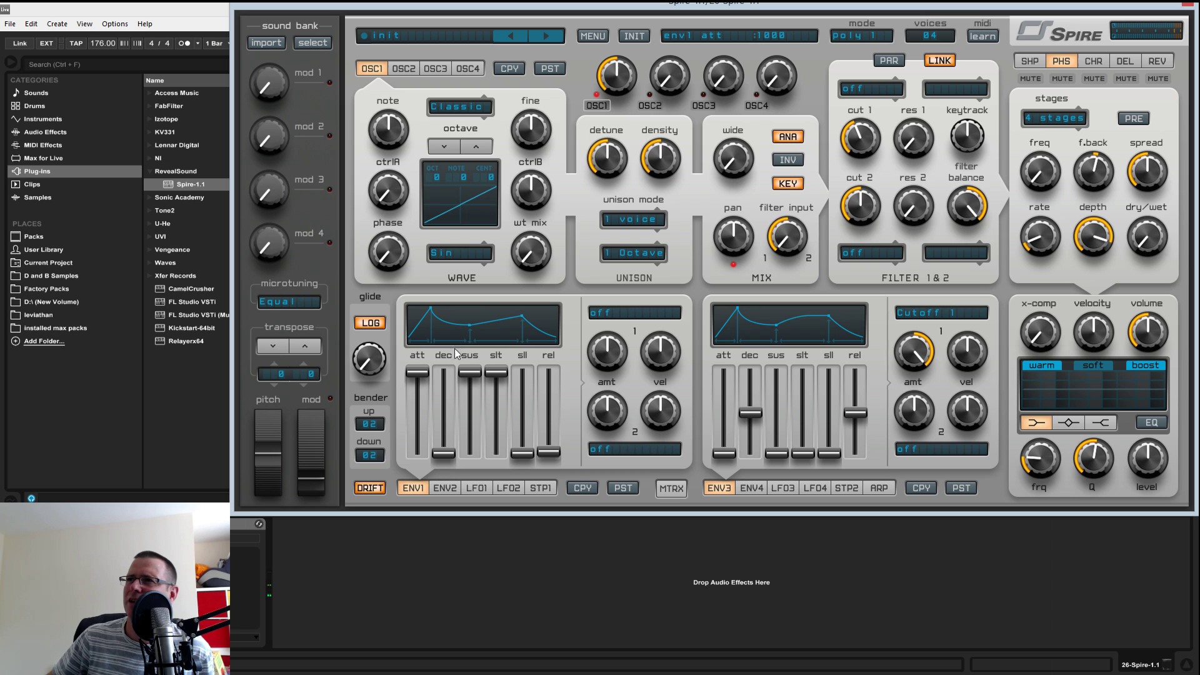
- Lower envelope 1's attack, sustain and slope time to zero and give it a short decay
left_click_drag(425, 372, 422, 462)
left_click_drag(470, 373, 446, 438)
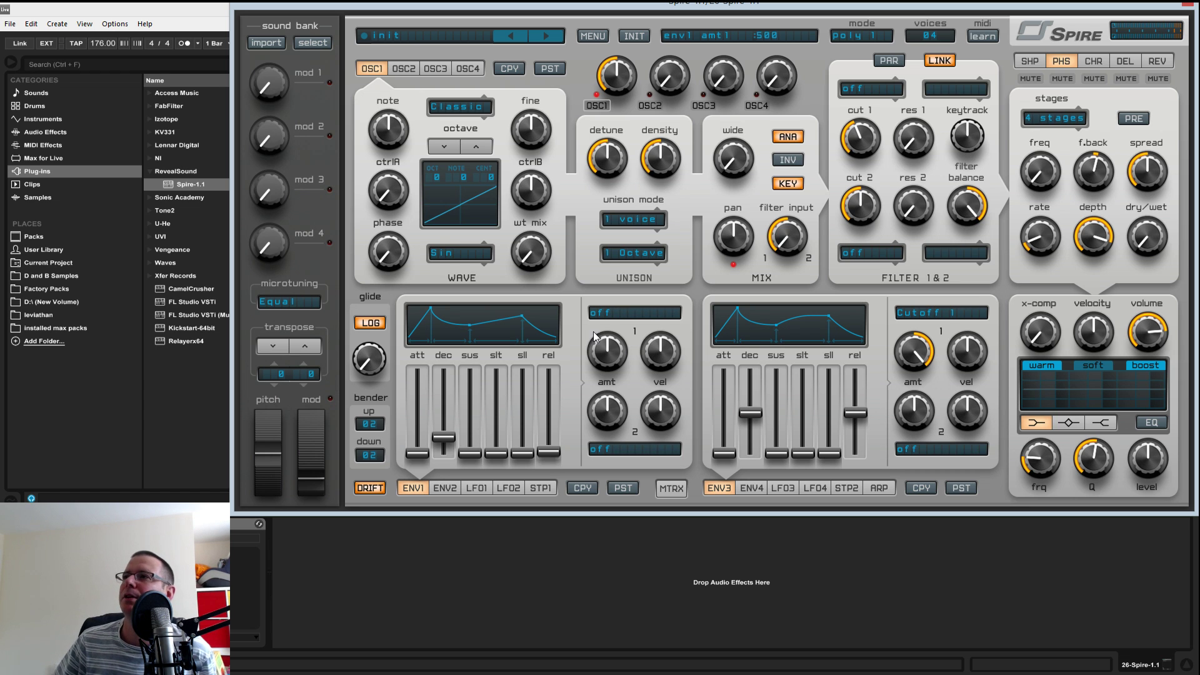
- Look through envelope 1's first modulation target options without assigning one, and display envelope 2
left_click(607, 313)
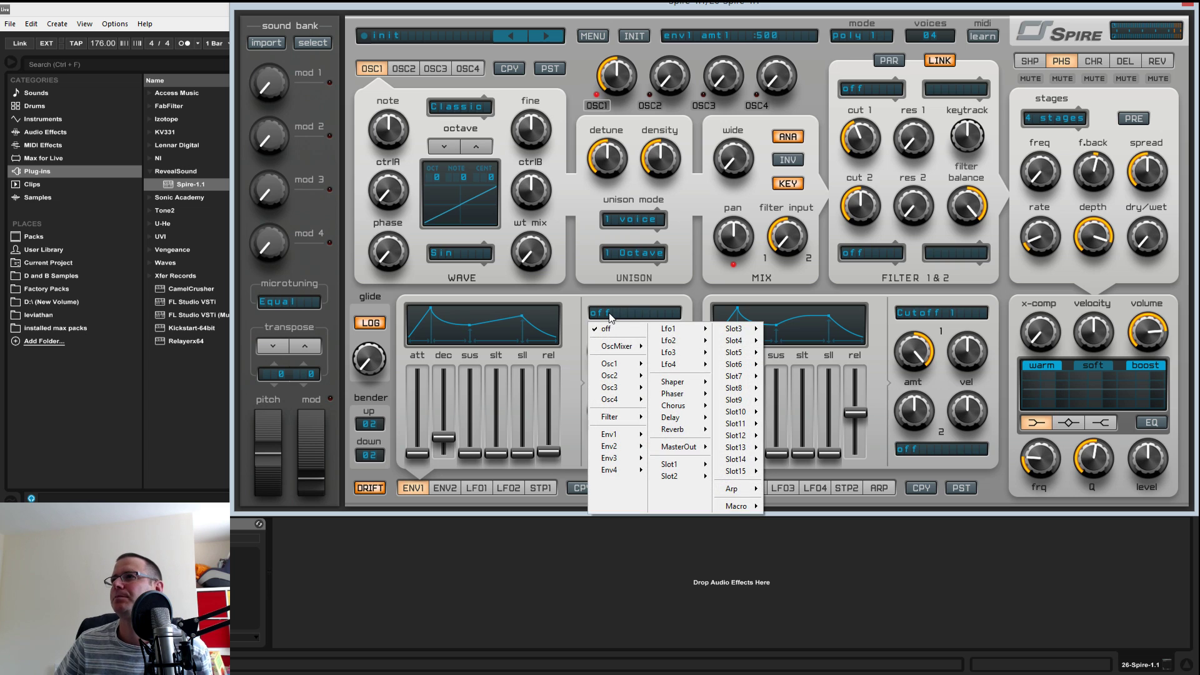
left_click(574, 313)
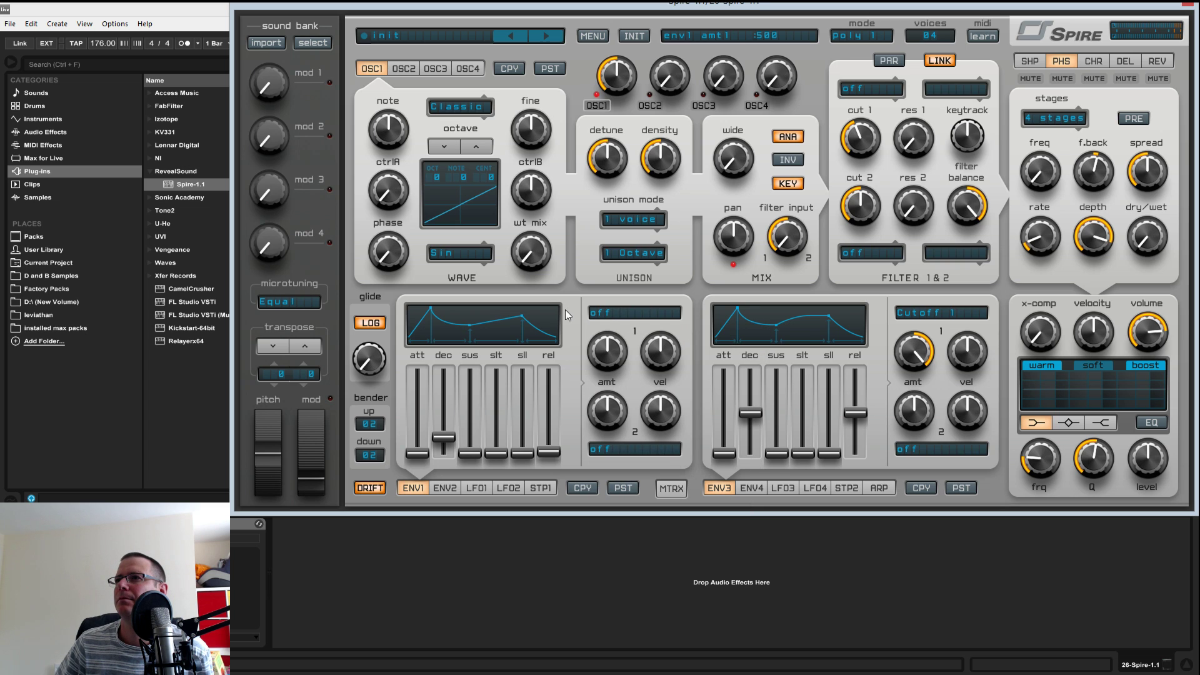
left_click(452, 487)
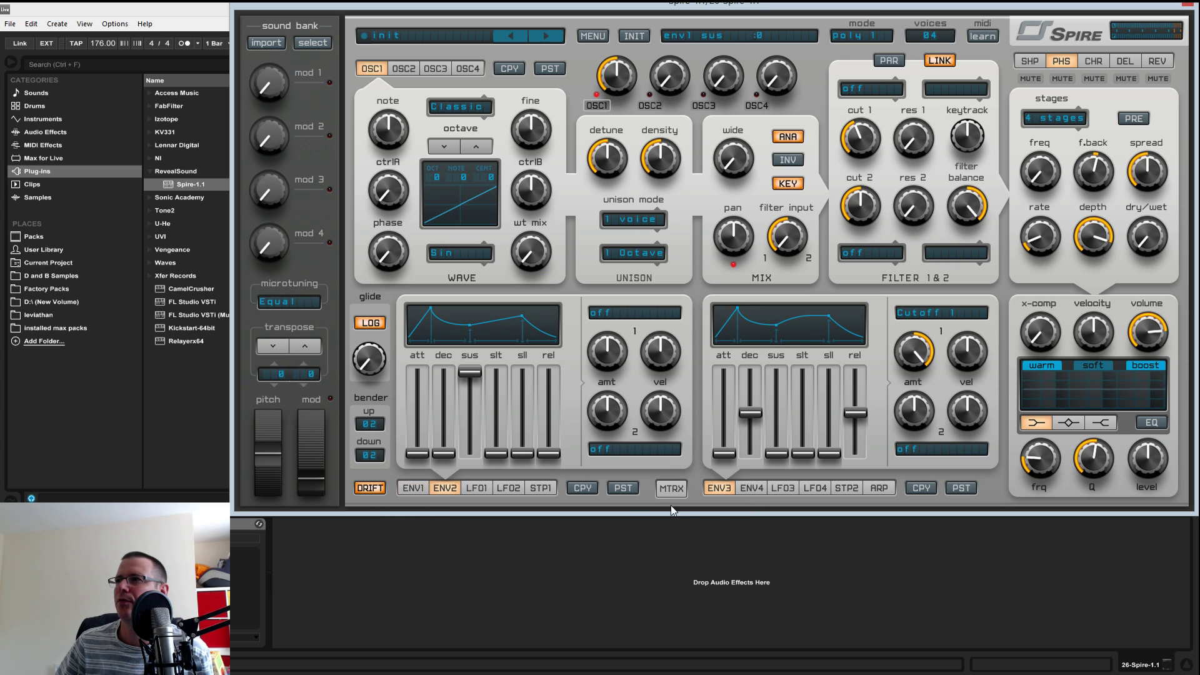
- Look through the envelope and LFO pages on both sides, finishing on envelope 1
left_click(749, 488)
left_click(715, 488)
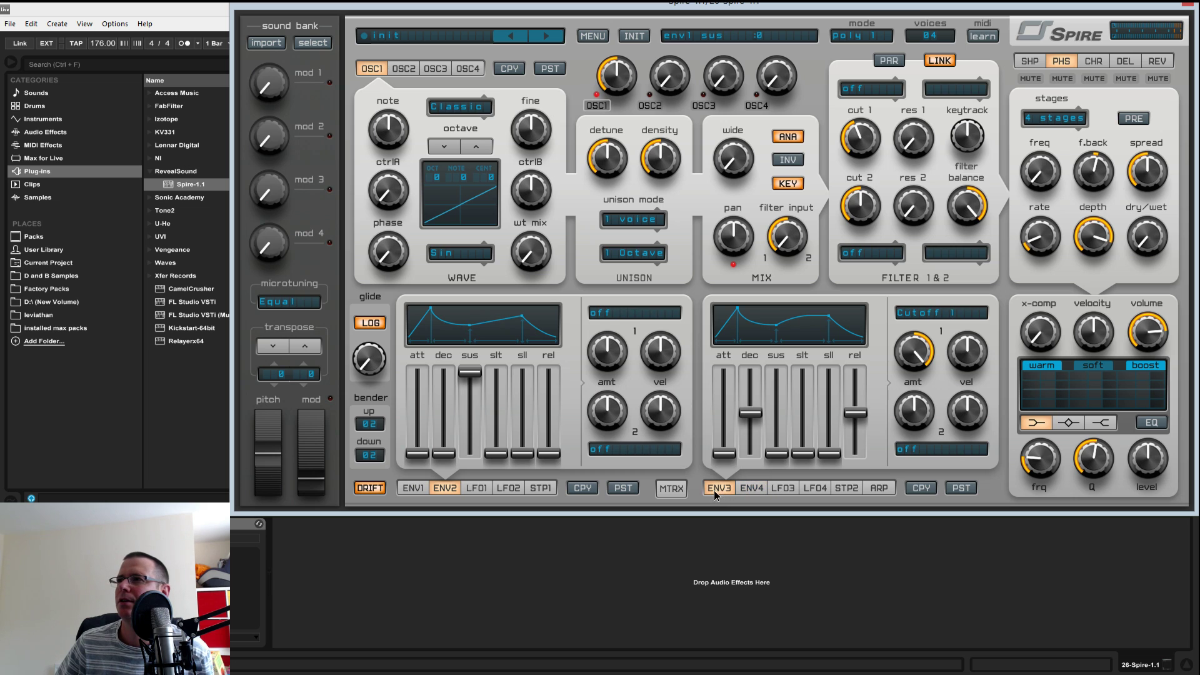
left_click(476, 489)
left_click(506, 487)
left_click(413, 488)
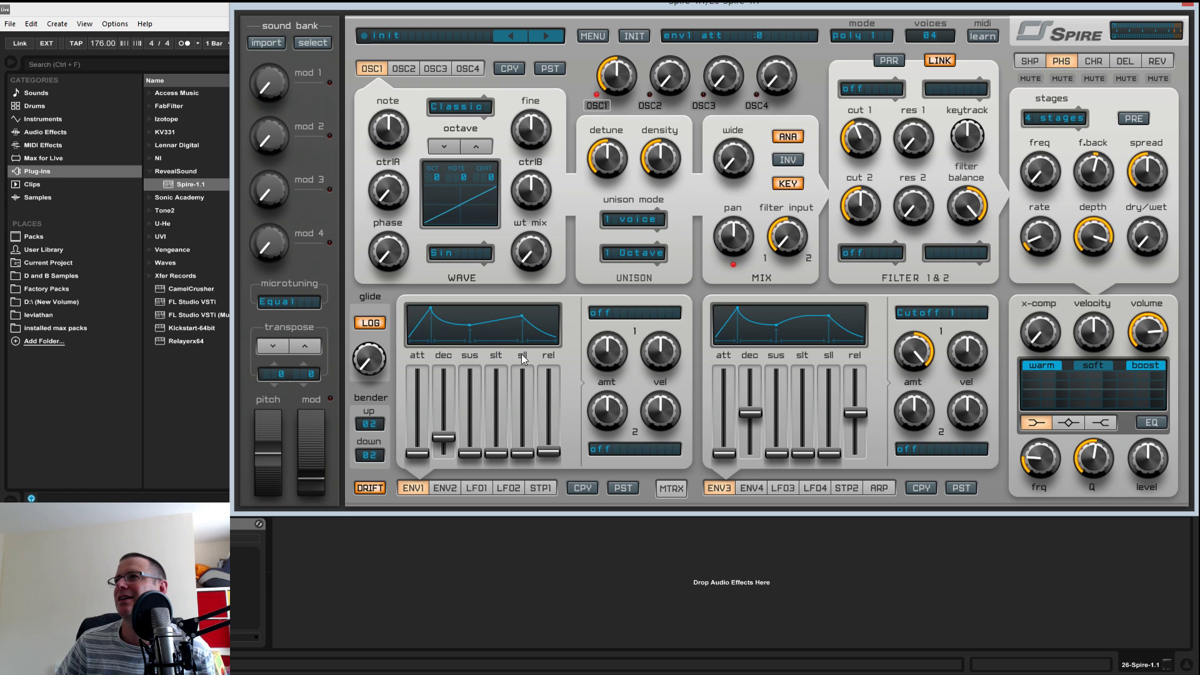
- Examine envelope 1's first modulation target options, including the oscillator, filter, shaper and slot groups, without assigning one
left_click(629, 312)
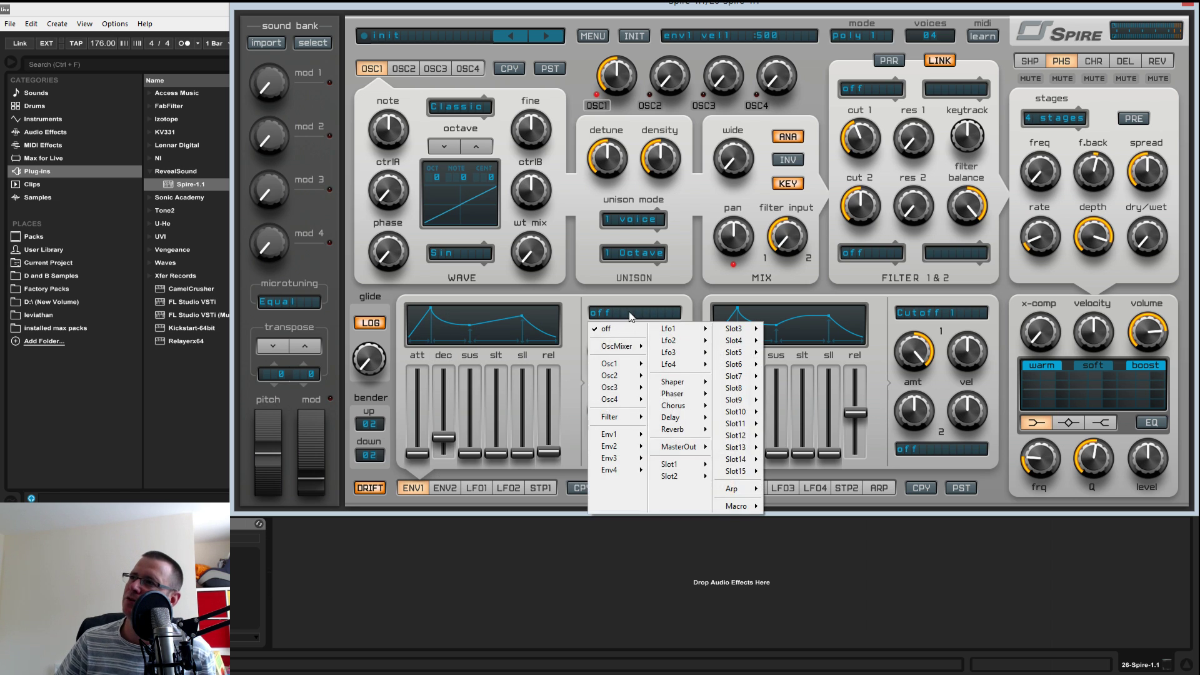
left_click(579, 382)
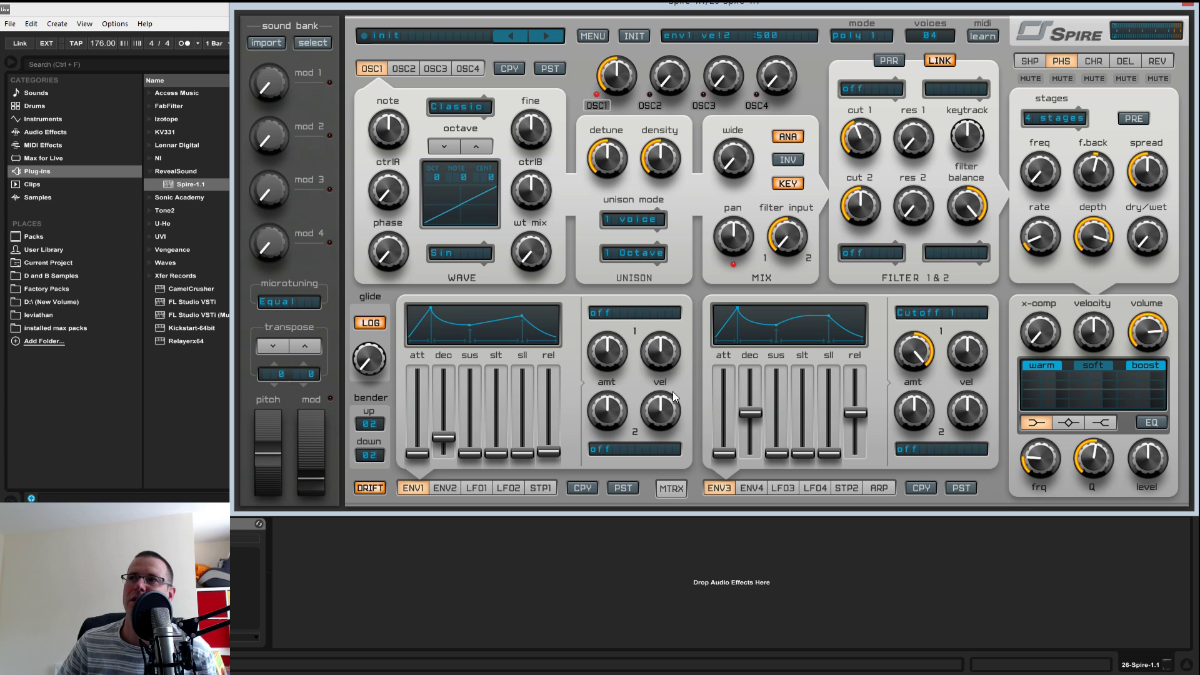
left_click(653, 312)
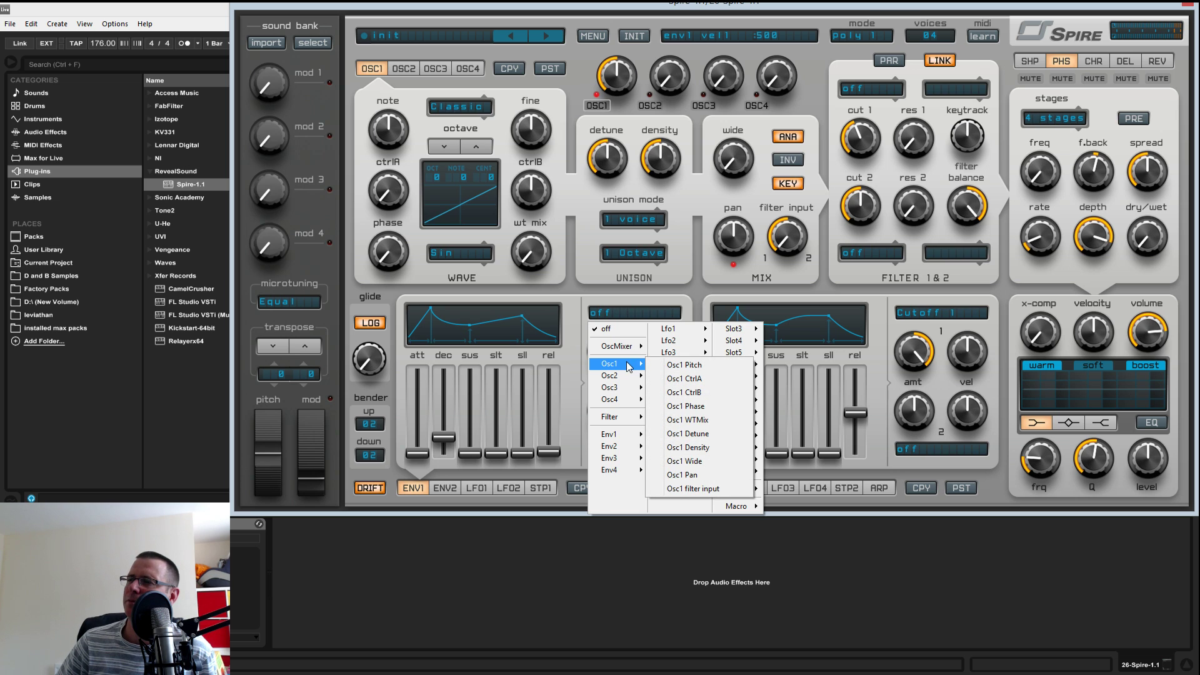
mouse_move(628, 375)
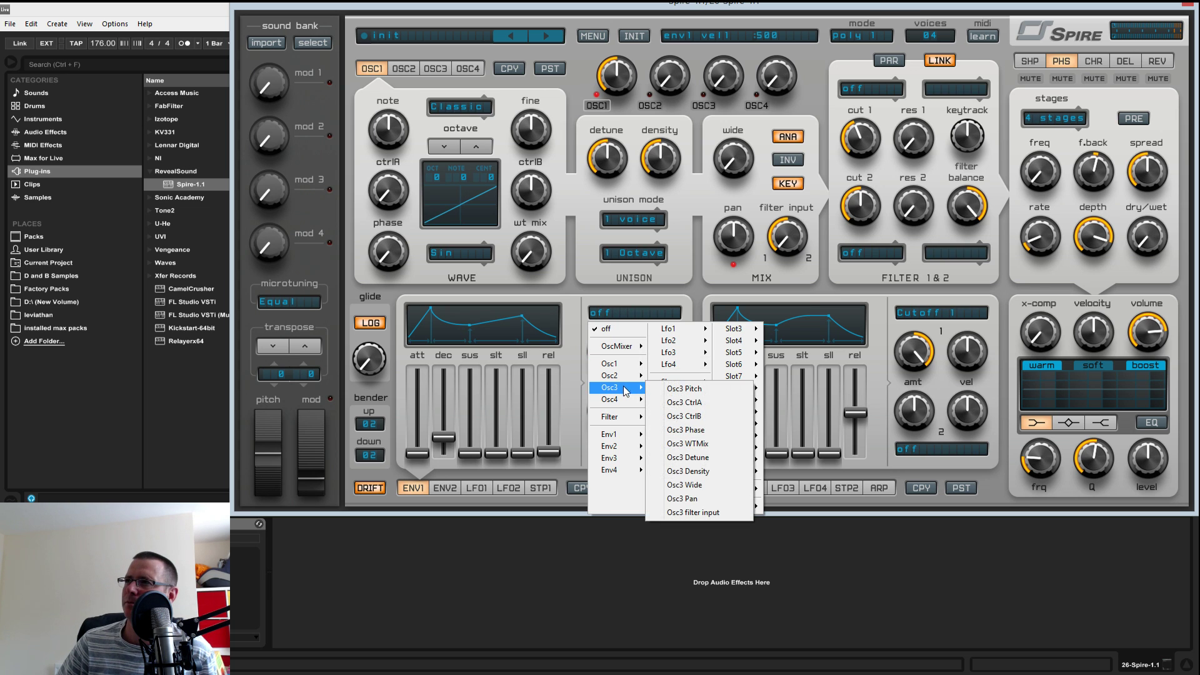
mouse_move(623, 405)
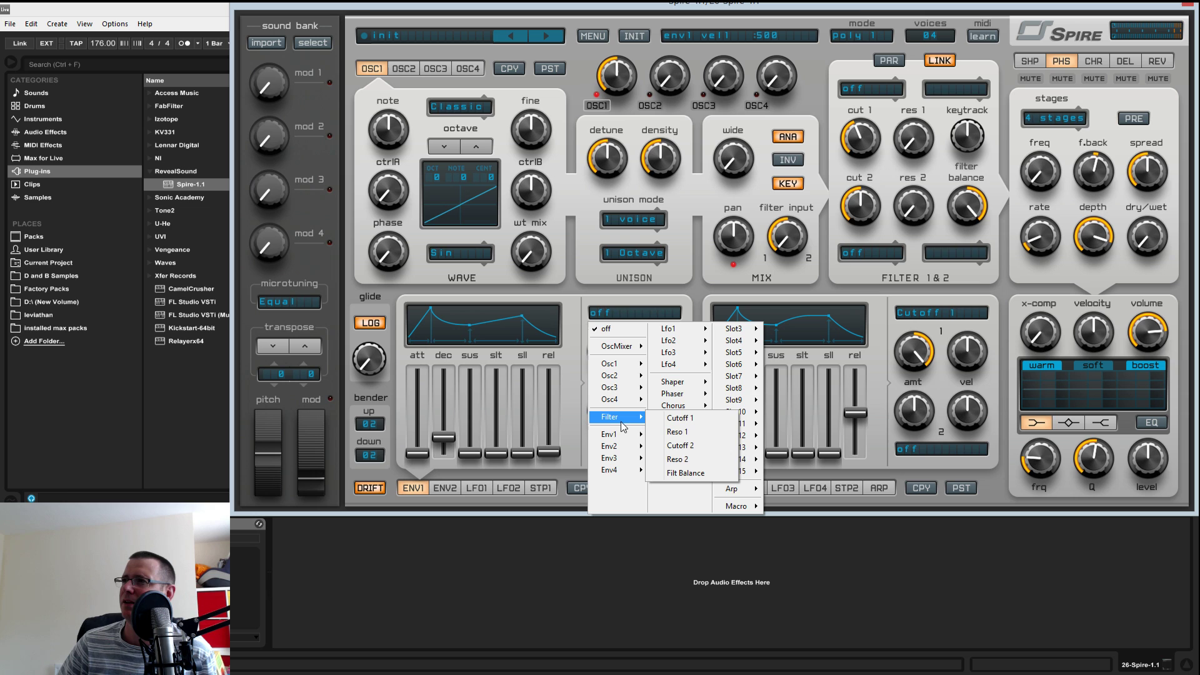
mouse_move(687, 387)
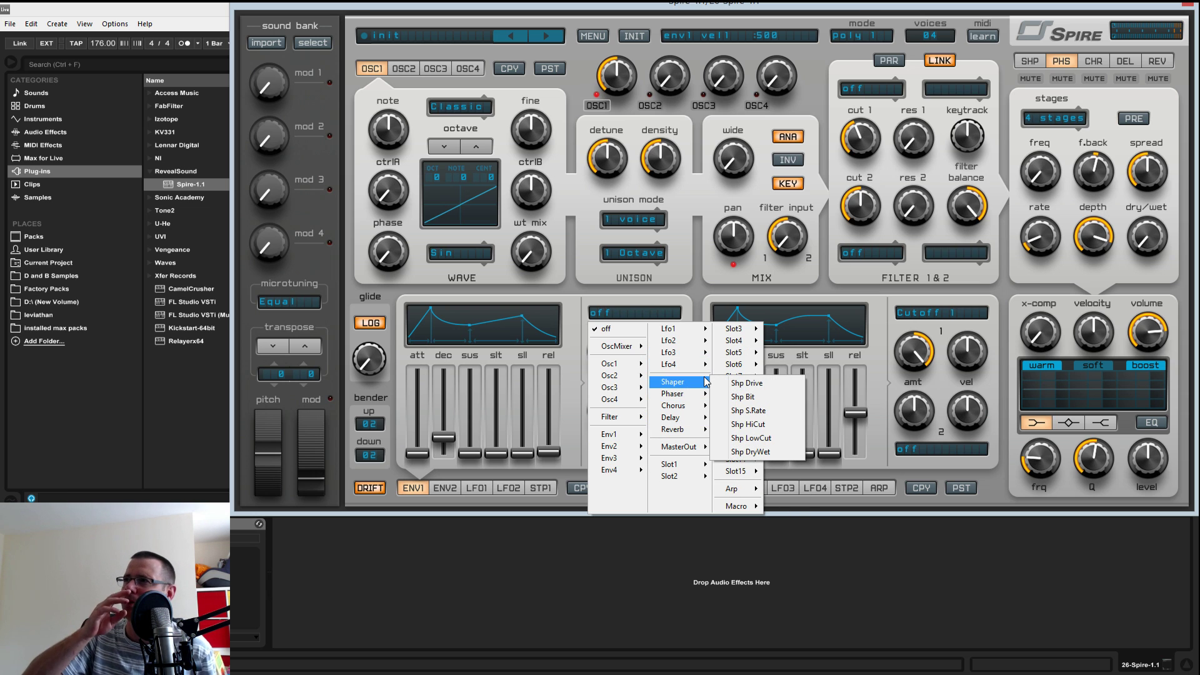
mouse_move(753, 329)
mouse_move(682, 479)
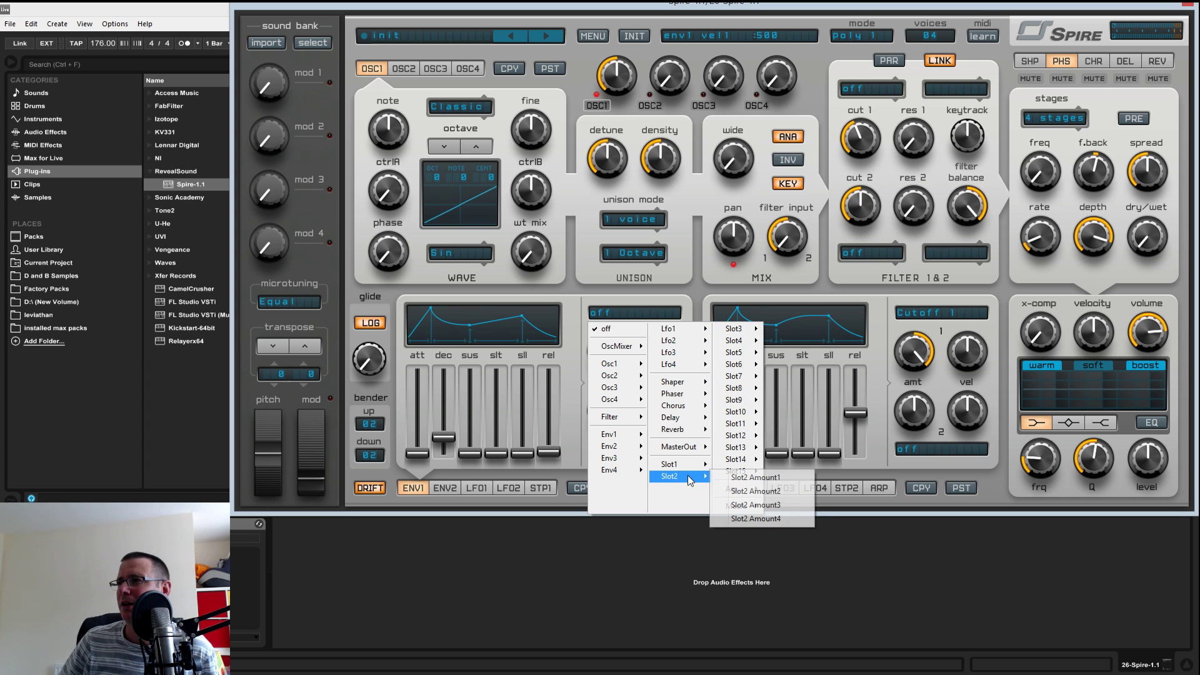
left_click(587, 480)
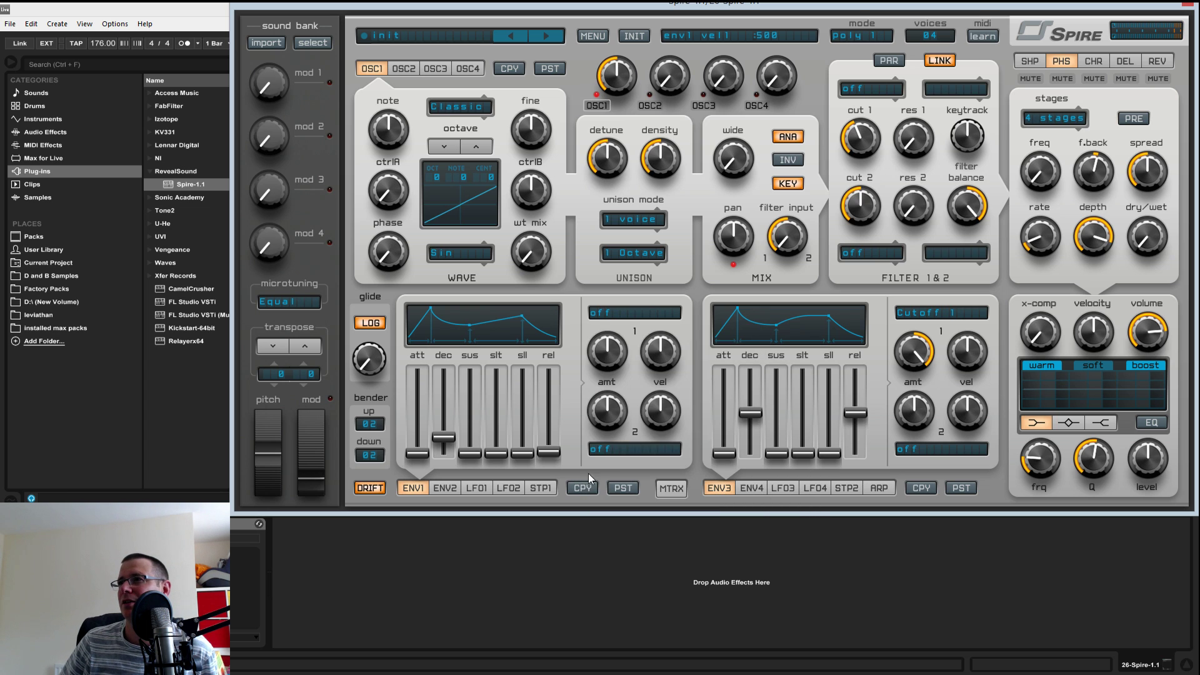
- View the modulation matrix, return to the envelopes, and try the mod wheel before returning it to zero
left_click(672, 489)
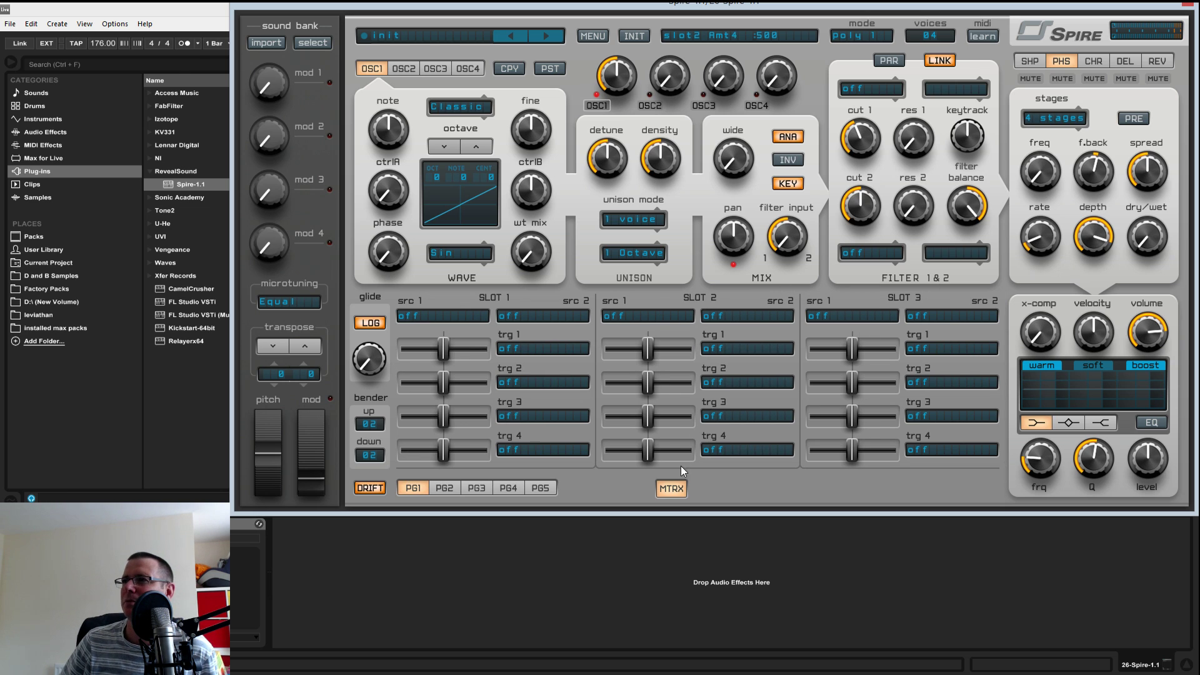
left_click(672, 488)
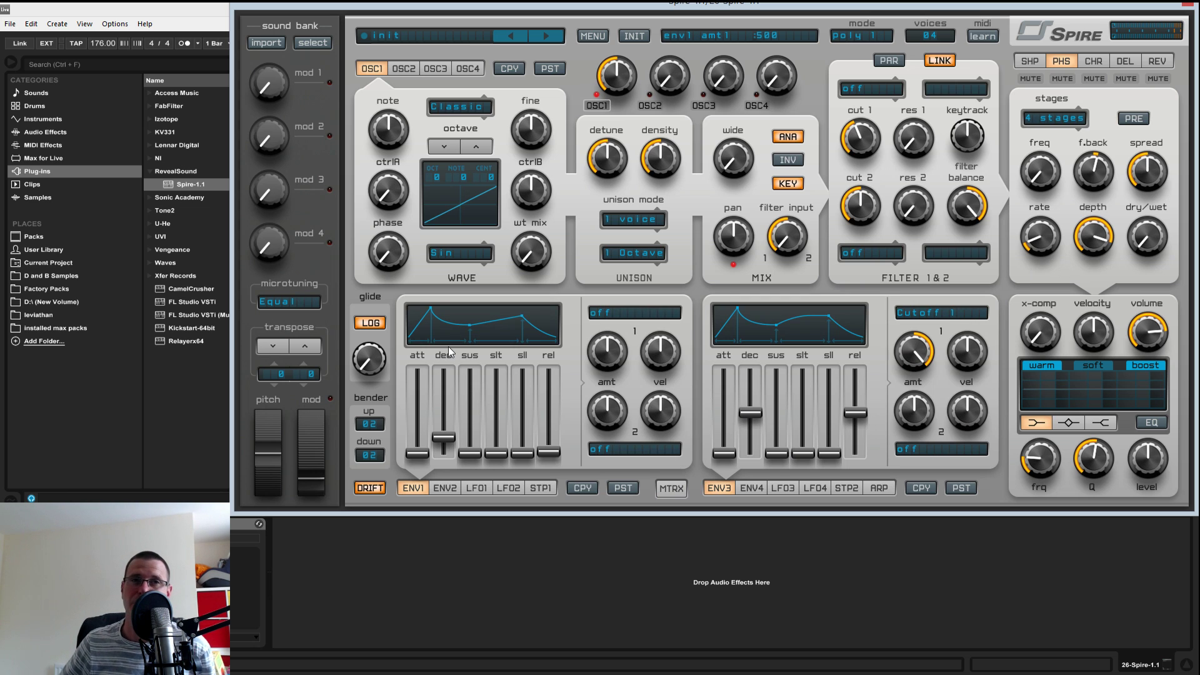
left_click_drag(311, 457, 332, 442)
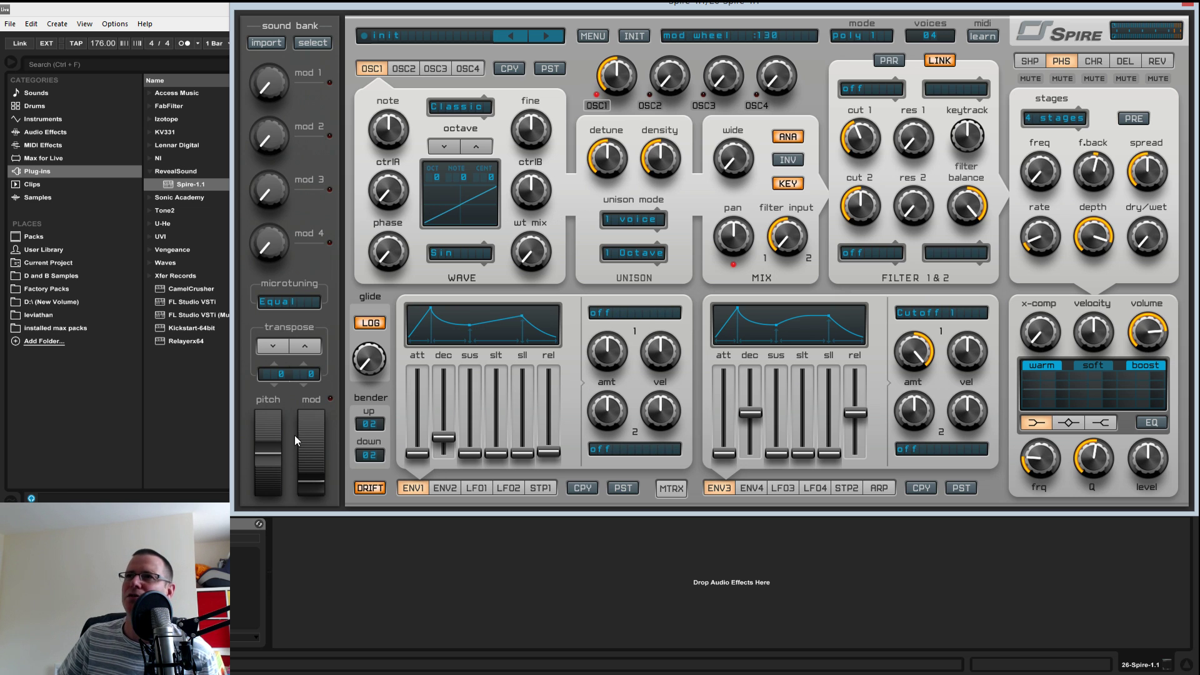
left_click_drag(307, 460, 264, 559)
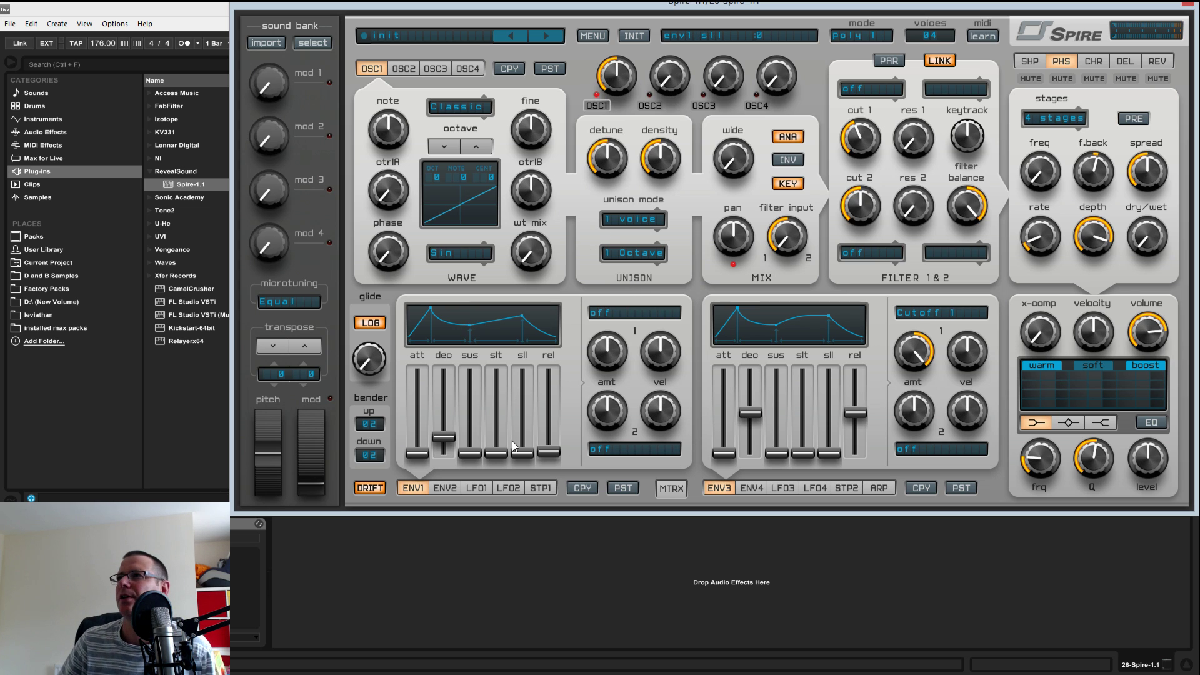
- Assign Osc1 Pitch as envelope 1's first target with an amount of about 865 and reset its decay to default
left_click(617, 313)
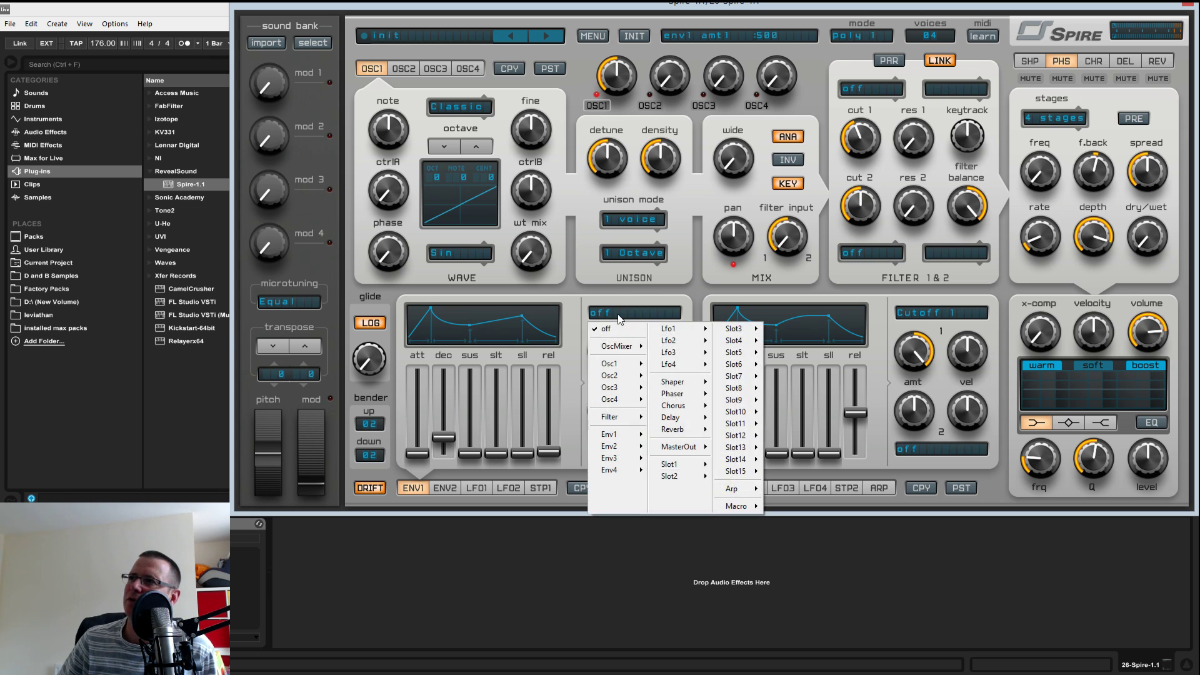
mouse_move(615, 365)
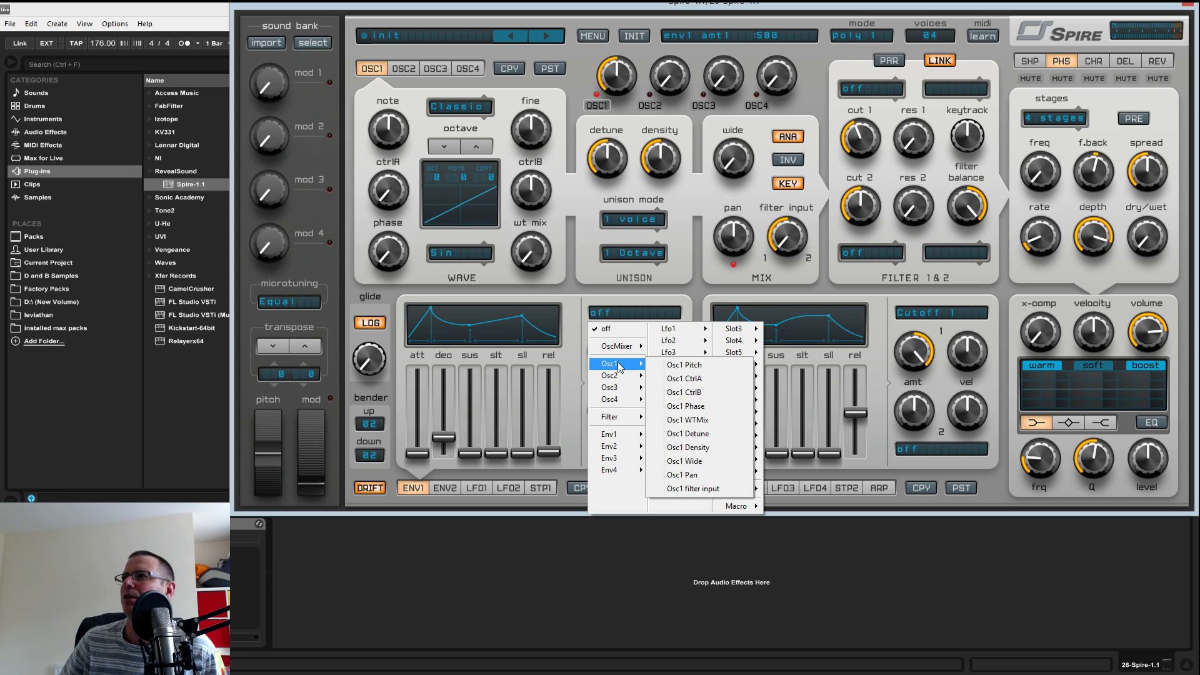
left_click(687, 365)
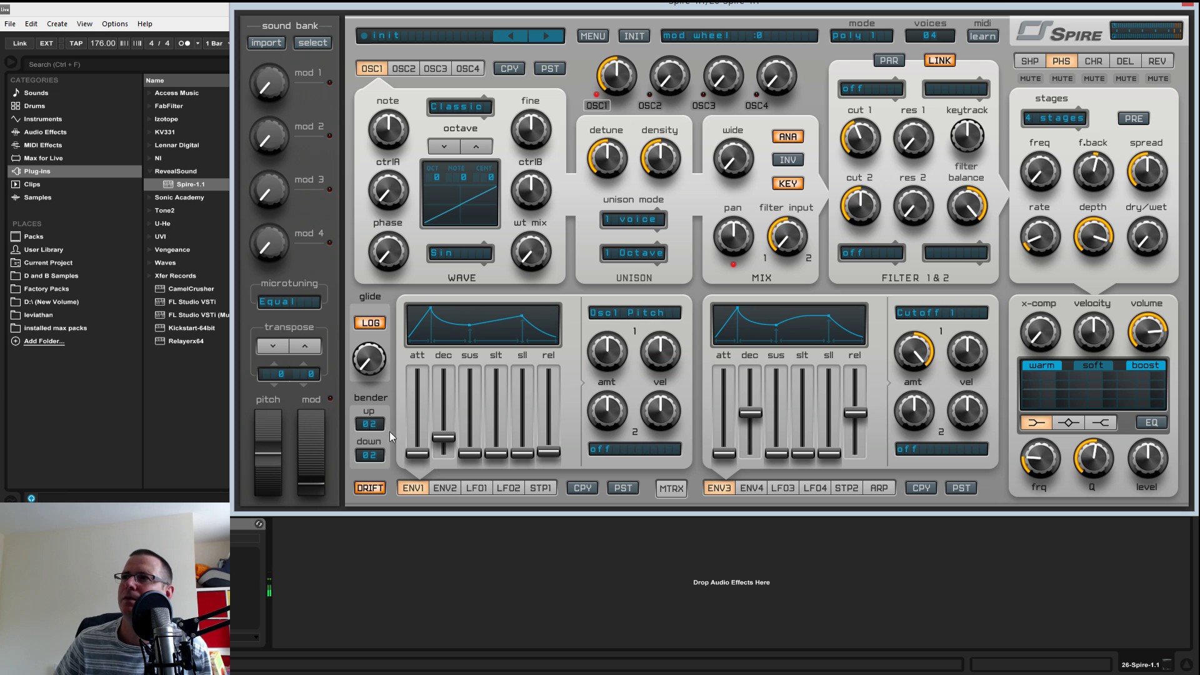
double_click(439, 435)
left_click_drag(612, 362, 620, 319)
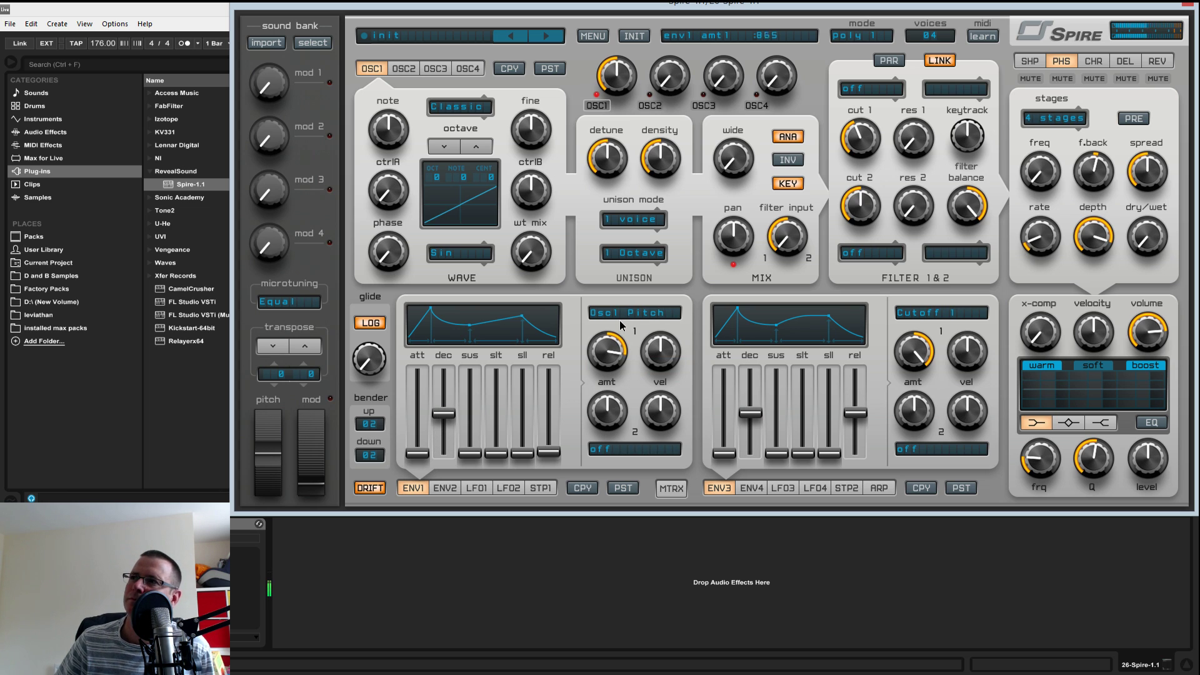
- Assign Cutoff 1 as envelope 1's second target with a positive amount, lower filter 1's cutoff to 190, and shorten the envelope's decay
left_click(617, 448)
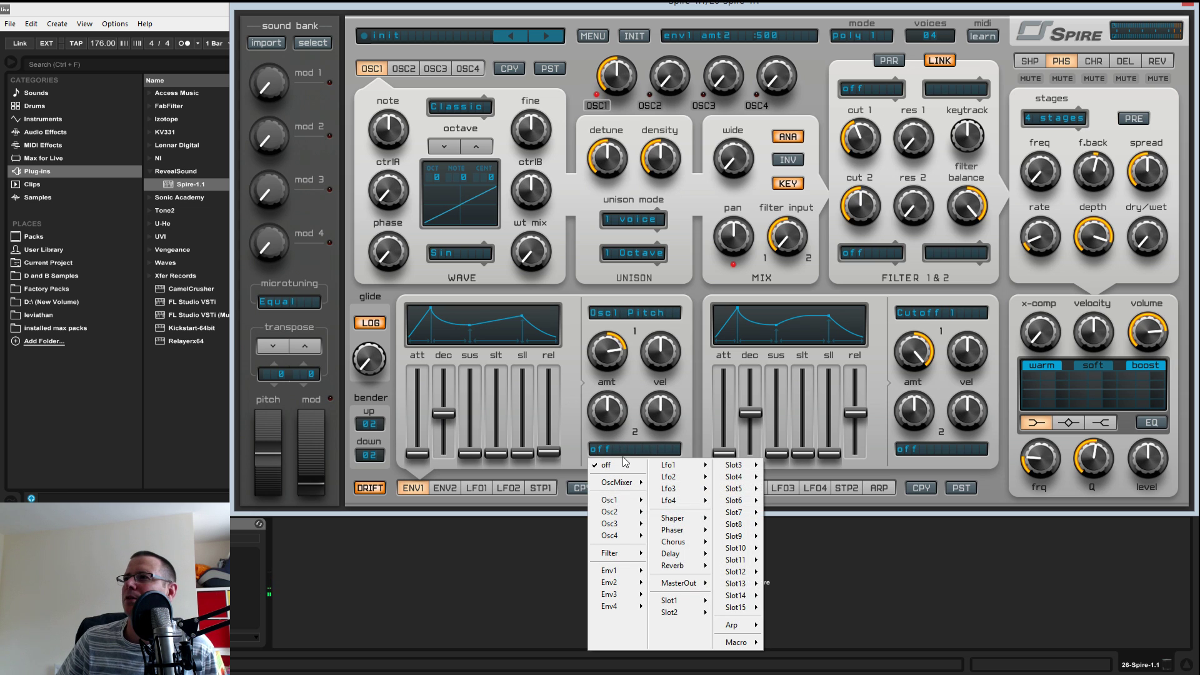
mouse_move(618, 553)
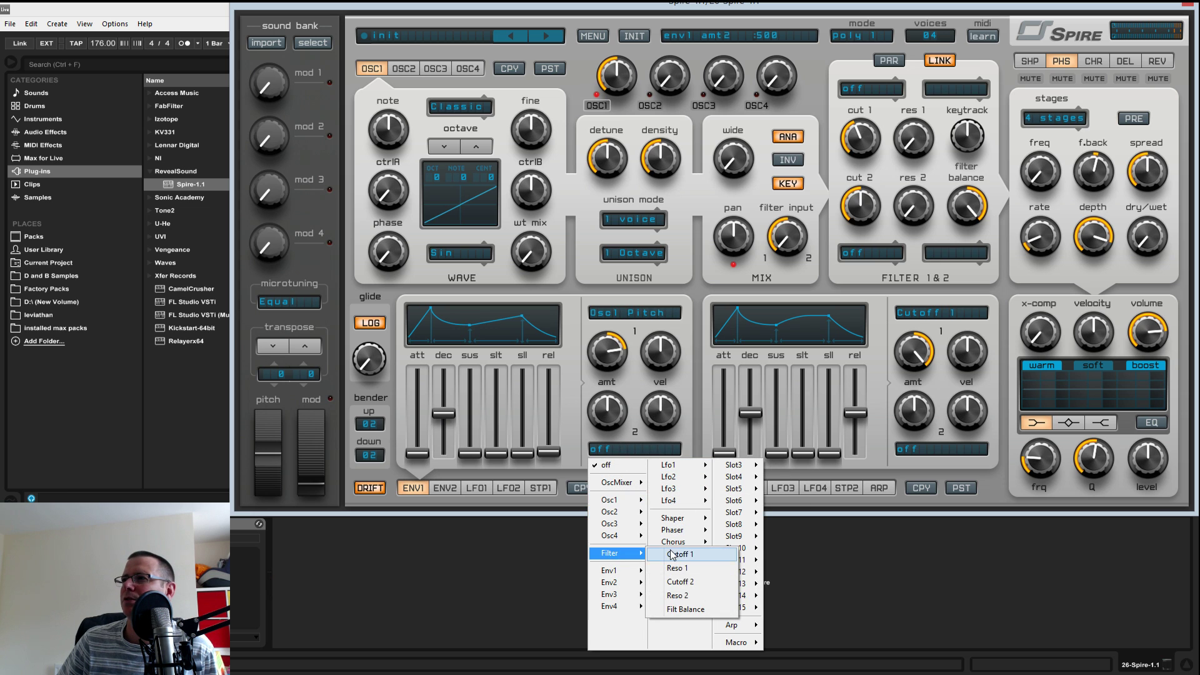
left_click(675, 555)
left_click_drag(861, 198, 861, 165)
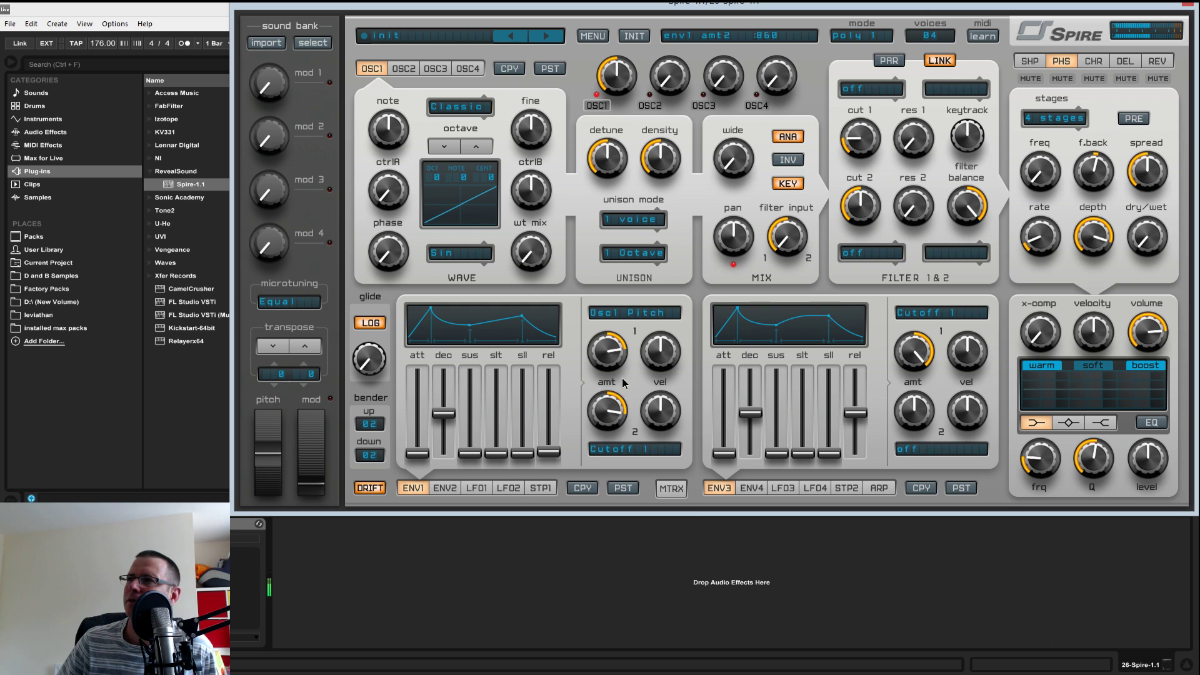
mouse_move(618, 417)
left_mouse_down()
mouse_move(619, 467)
mouse_move(632, 413)
left_mouse_up()
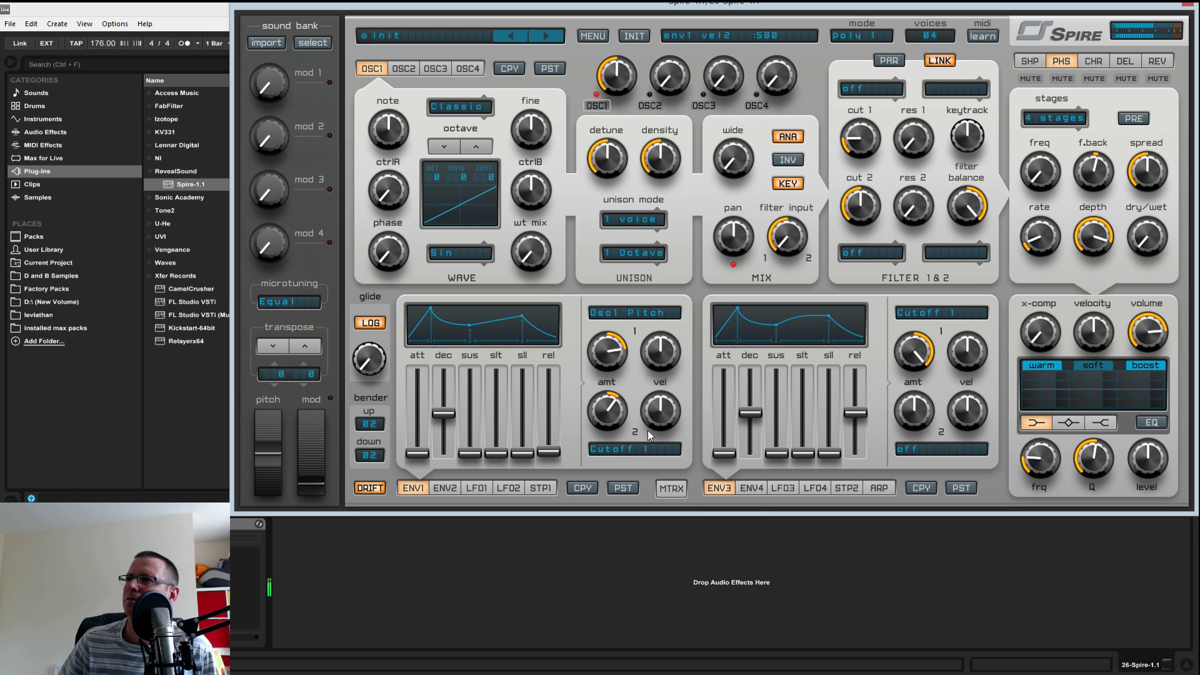
left_click_drag(452, 418, 450, 428)
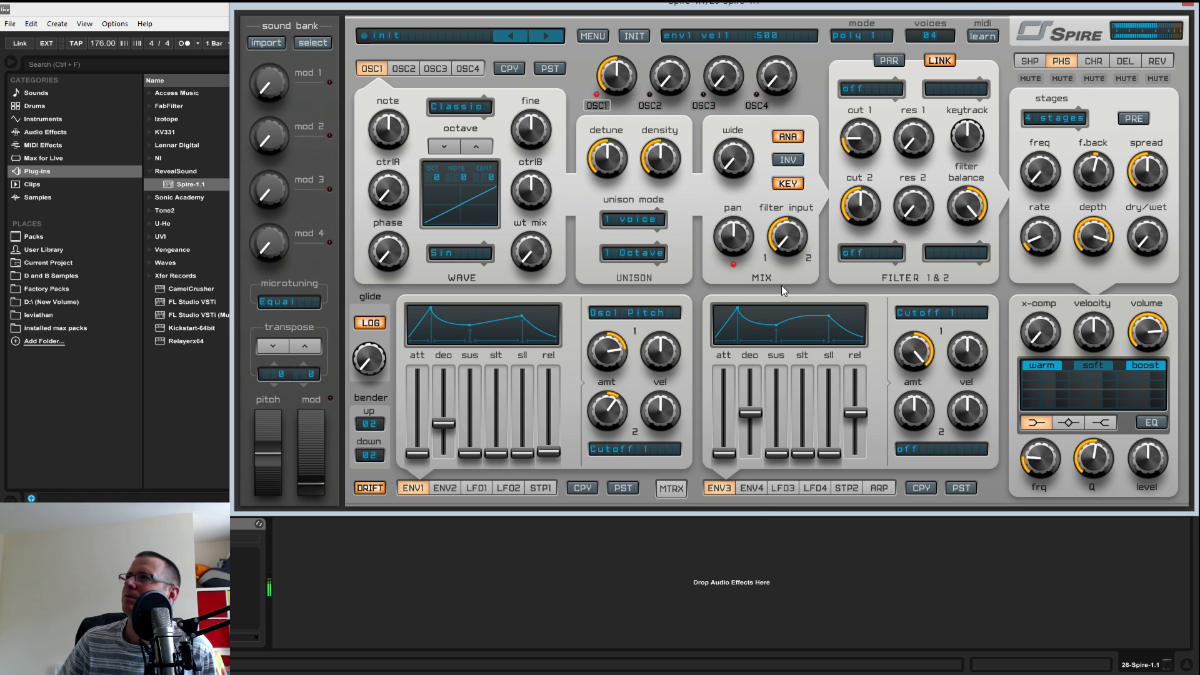
- Set filter 1 to perfecto, fine-tune its cutoff, and give envelope 1 a longer decay with a negative Cutoff 1 amount
left_click(866, 94)
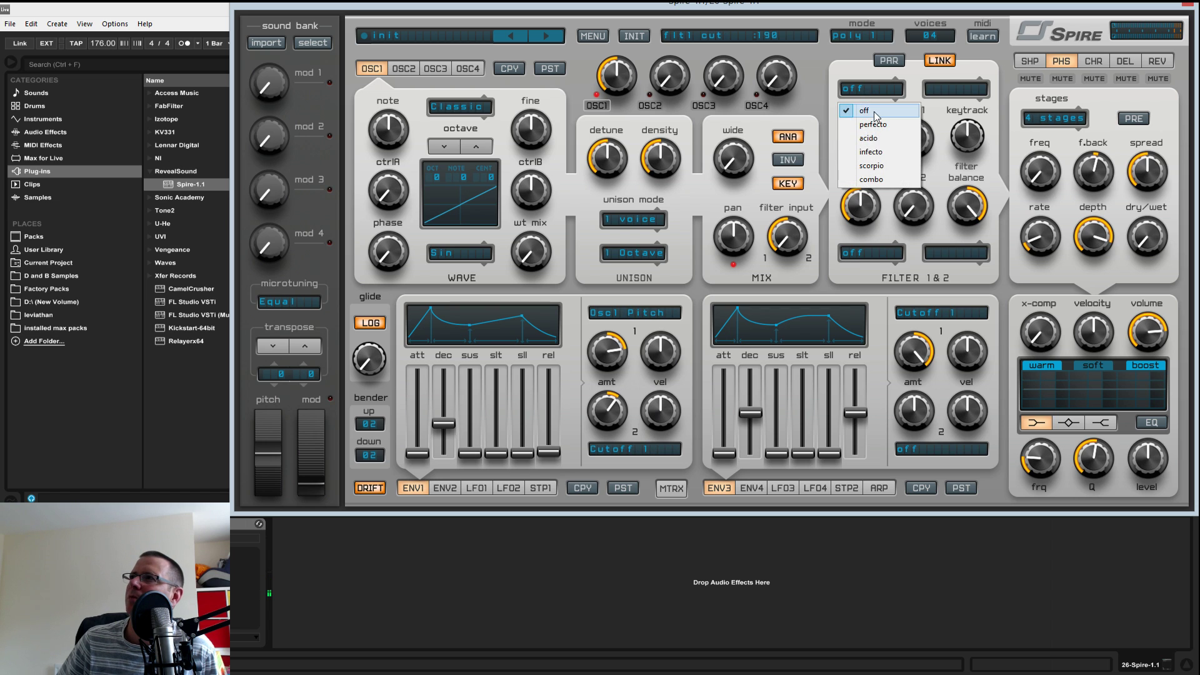
left_click(866, 122)
left_click_drag(866, 135, 866, 128)
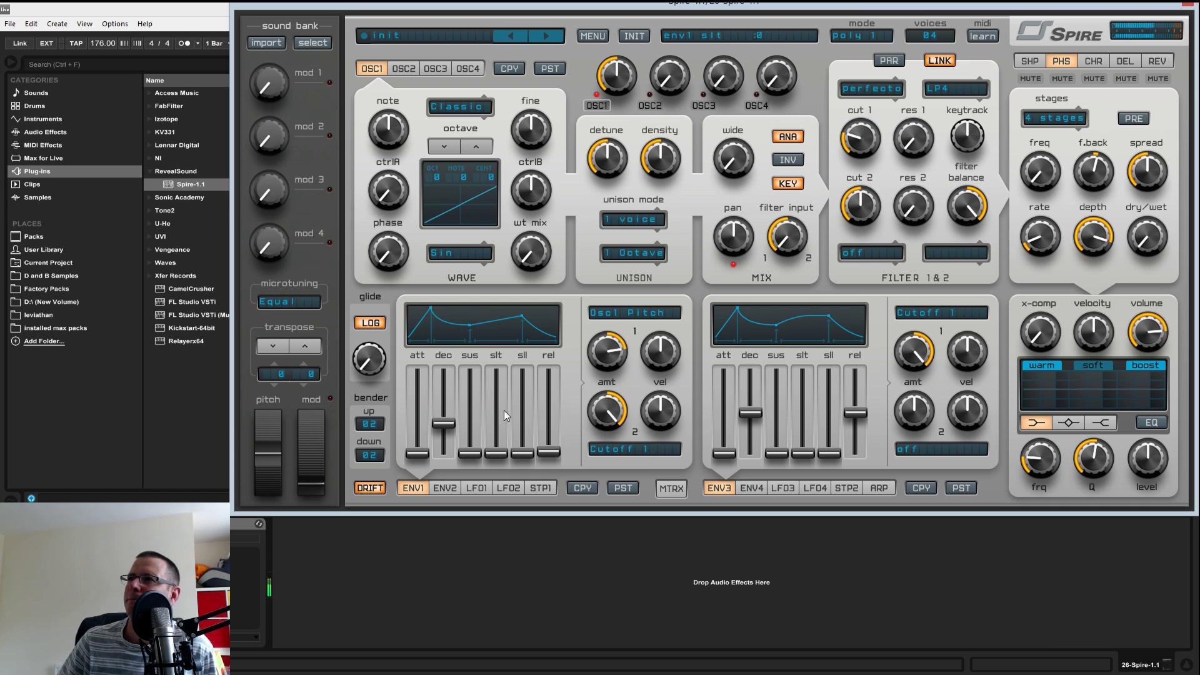
left_click_drag(444, 424, 451, 401)
left_click_drag(616, 415, 621, 511)
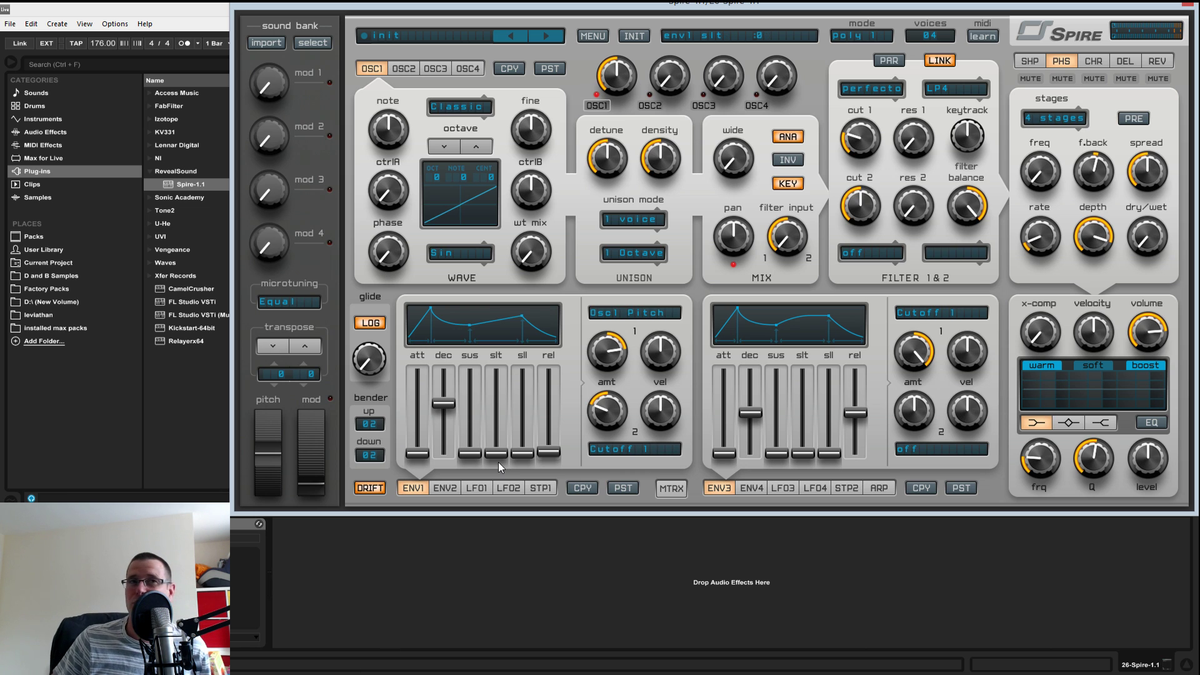
- Try envelope 2's first velocity amount at 830 and reset it to default
left_click(454, 488)
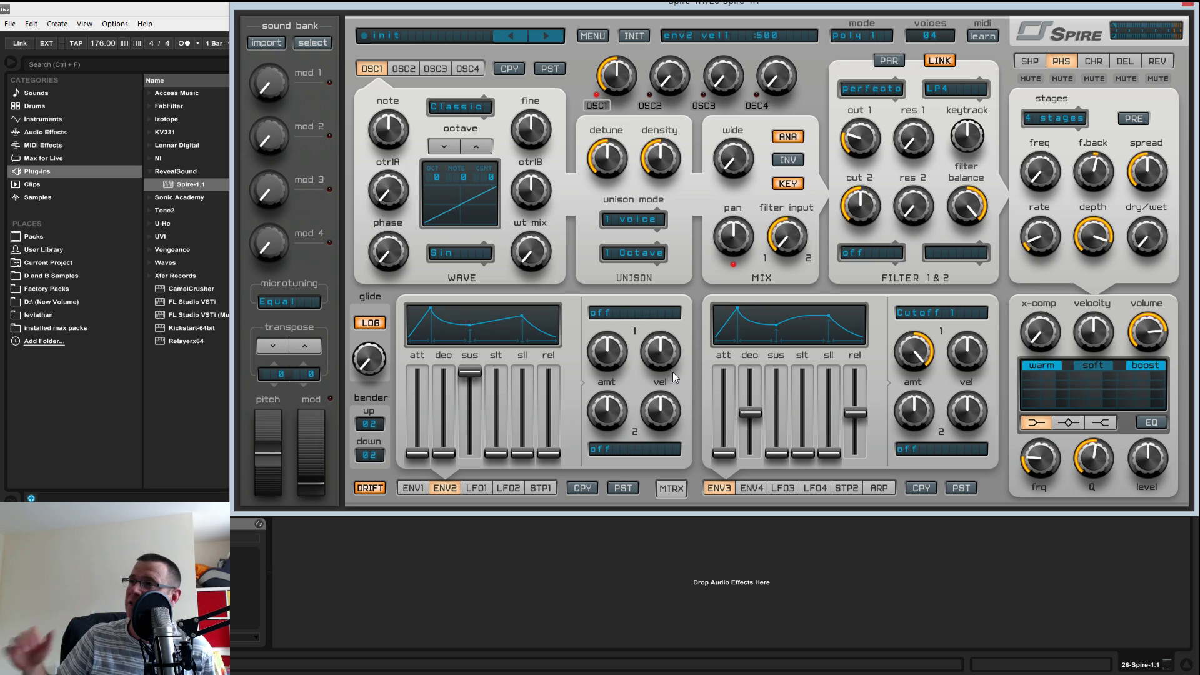
left_click_drag(661, 354, 675, 314)
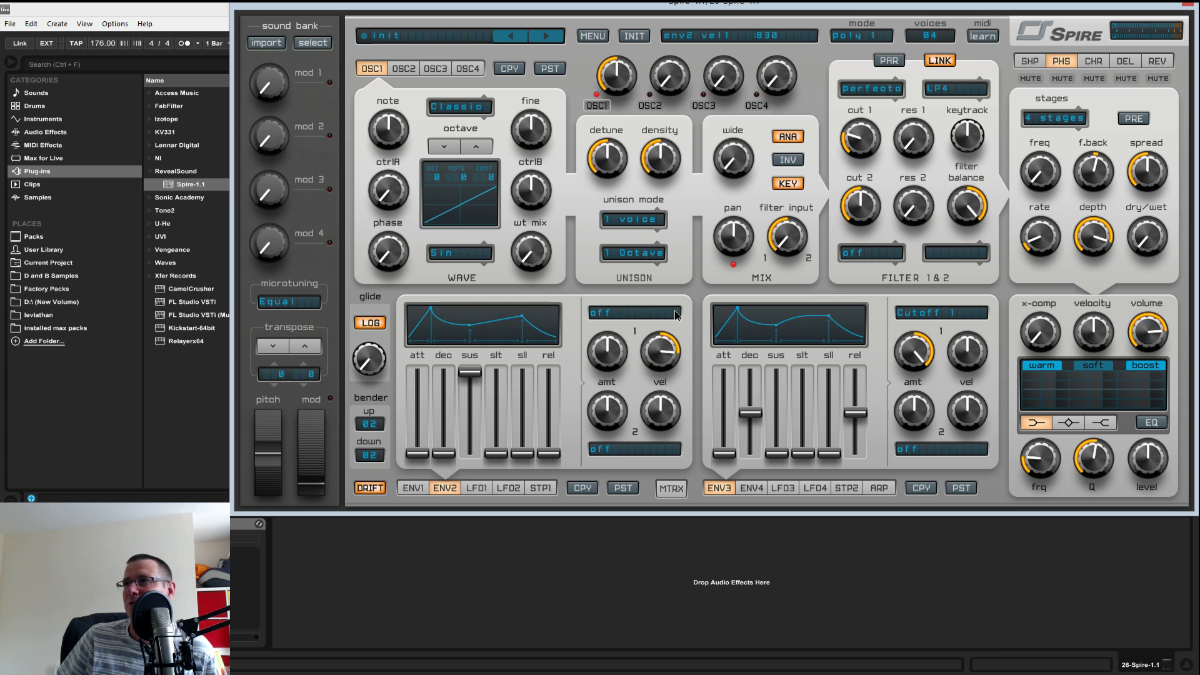
double_click(661, 331)
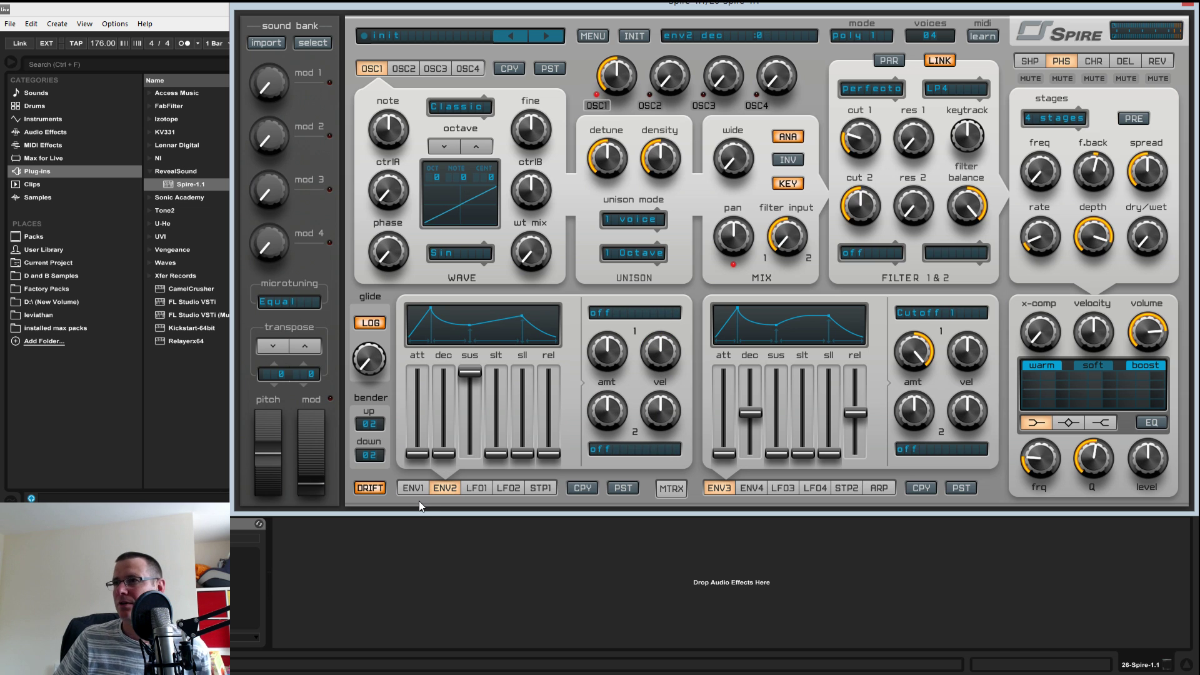
- Try LFO 2's waveform morph at 1000, restore it to the centre, and look through the time divisions, leaving Free selected
left_click(507, 488)
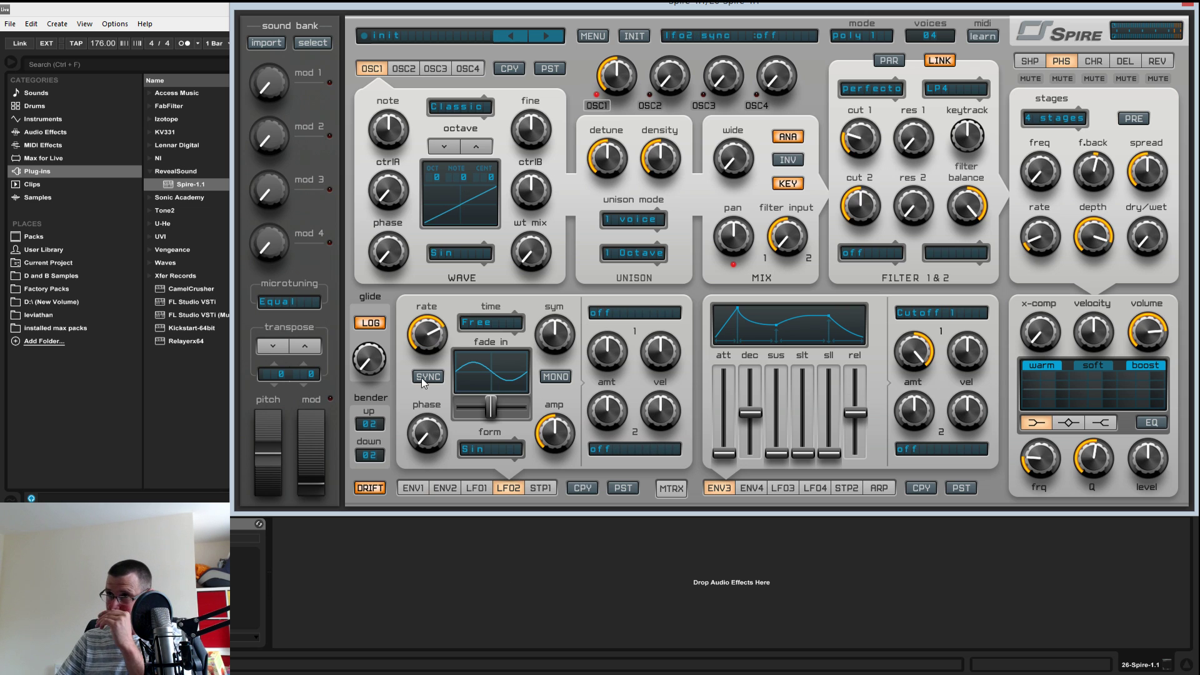
left_click_drag(490, 407, 625, 380)
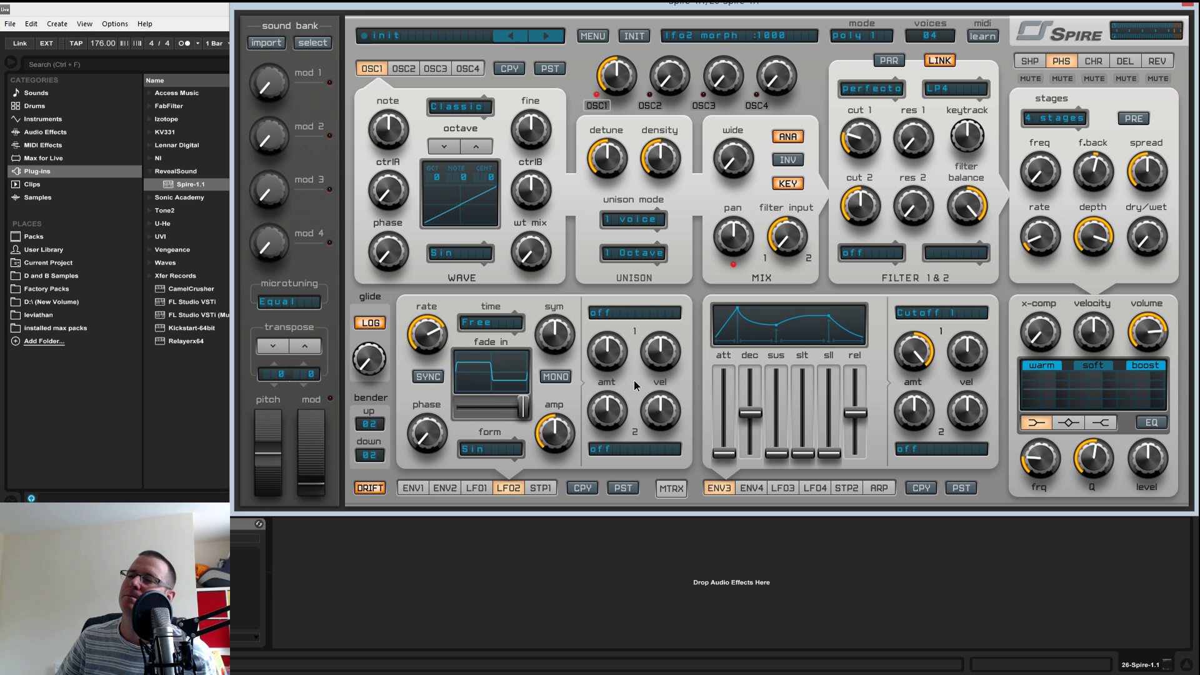
left_click_drag(521, 407, 402, 432)
left_click(504, 326)
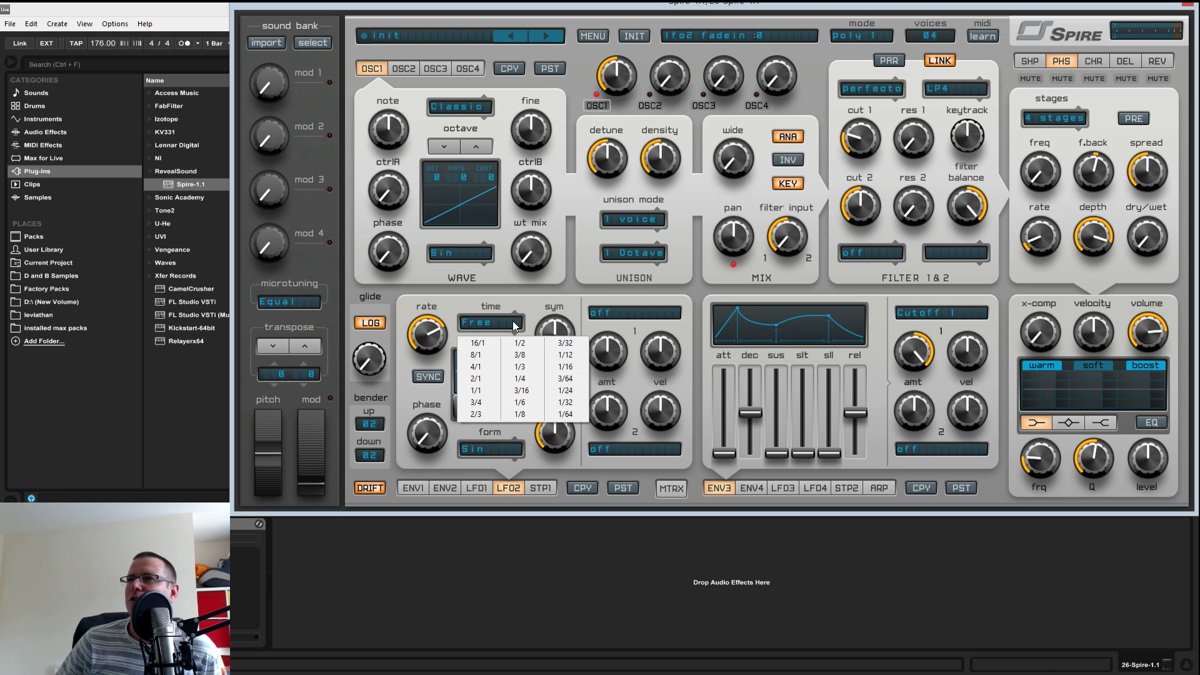
left_click(475, 326)
- Reselect perfecto for filter 1, raise its cutoff slightly, and reset envelope 3's Cutoff 1 modulation amount to default
left_click(885, 90)
left_click(888, 125)
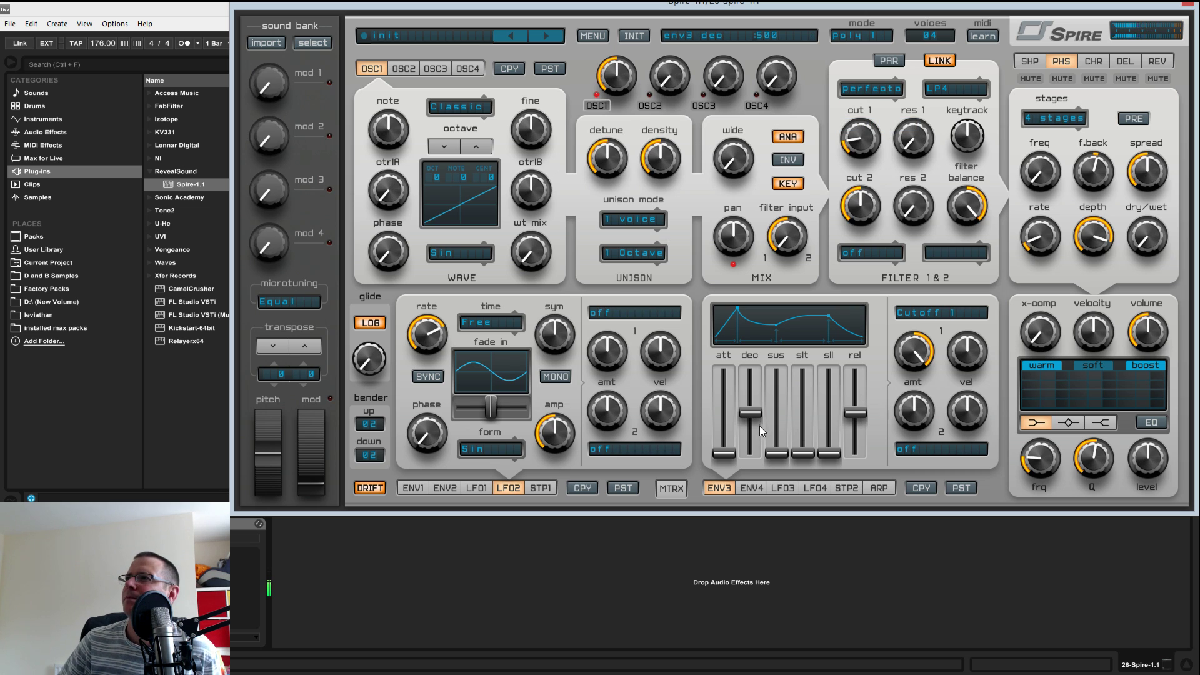
mouse_move(869, 128)
left_mouse_down()
mouse_move(876, 116)
mouse_move(879, 136)
left_mouse_up()
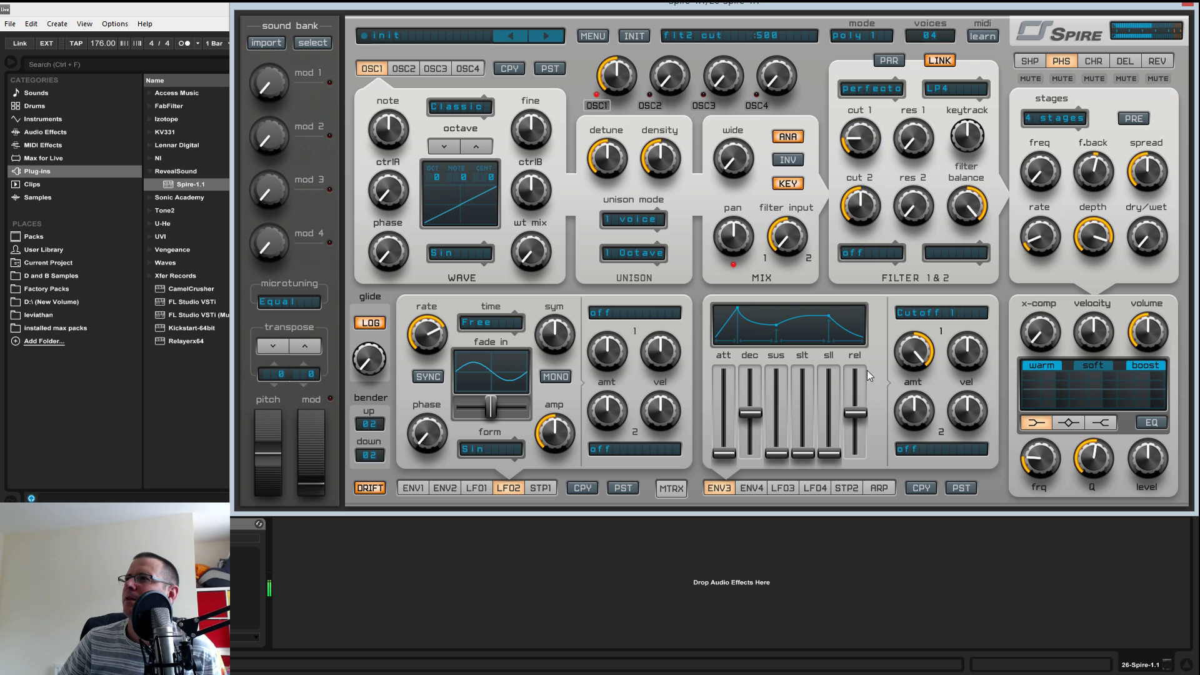
double_click(921, 355)
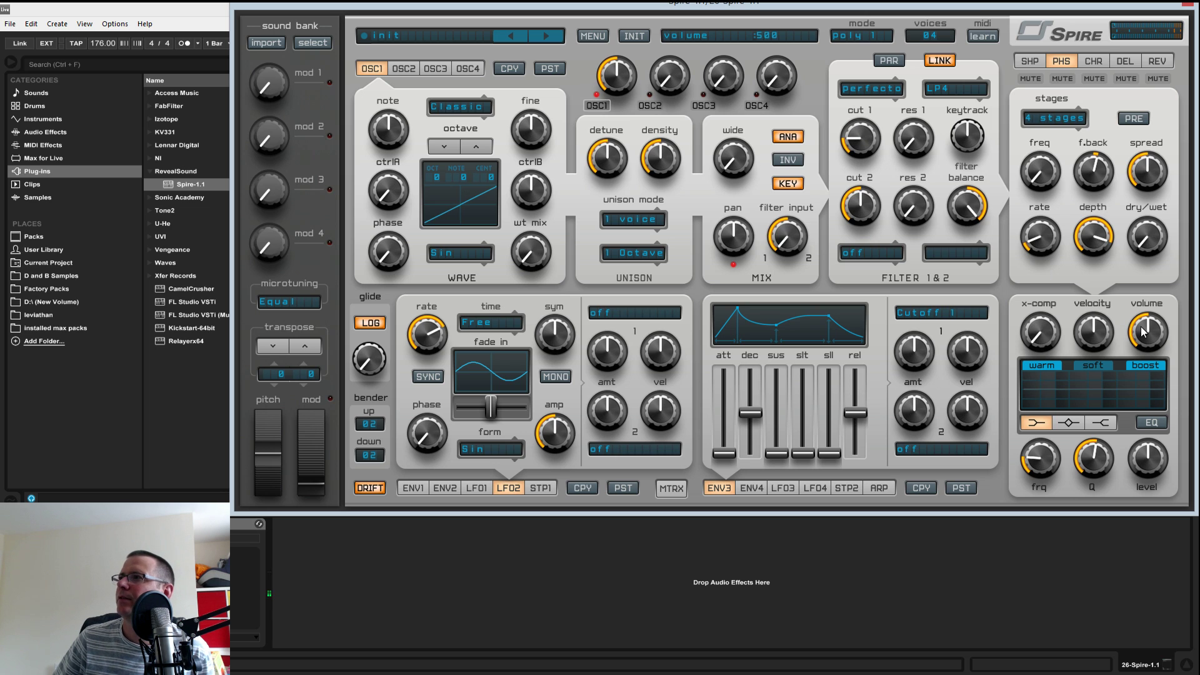
- Raise filter 1's cutoff slightly, and set LFO 2's time to 1/4 with sync turned on
mouse_move(874, 132)
left_mouse_down()
mouse_move(886, 91)
mouse_move(877, 124)
left_mouse_up()
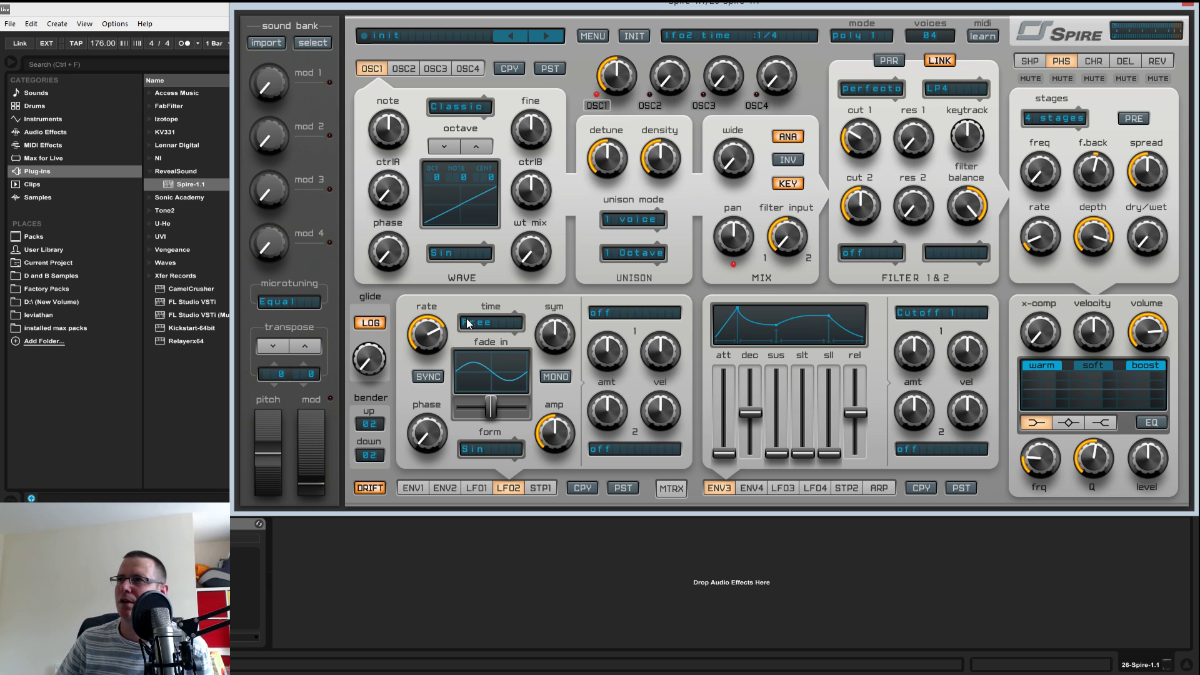
left_click(486, 327)
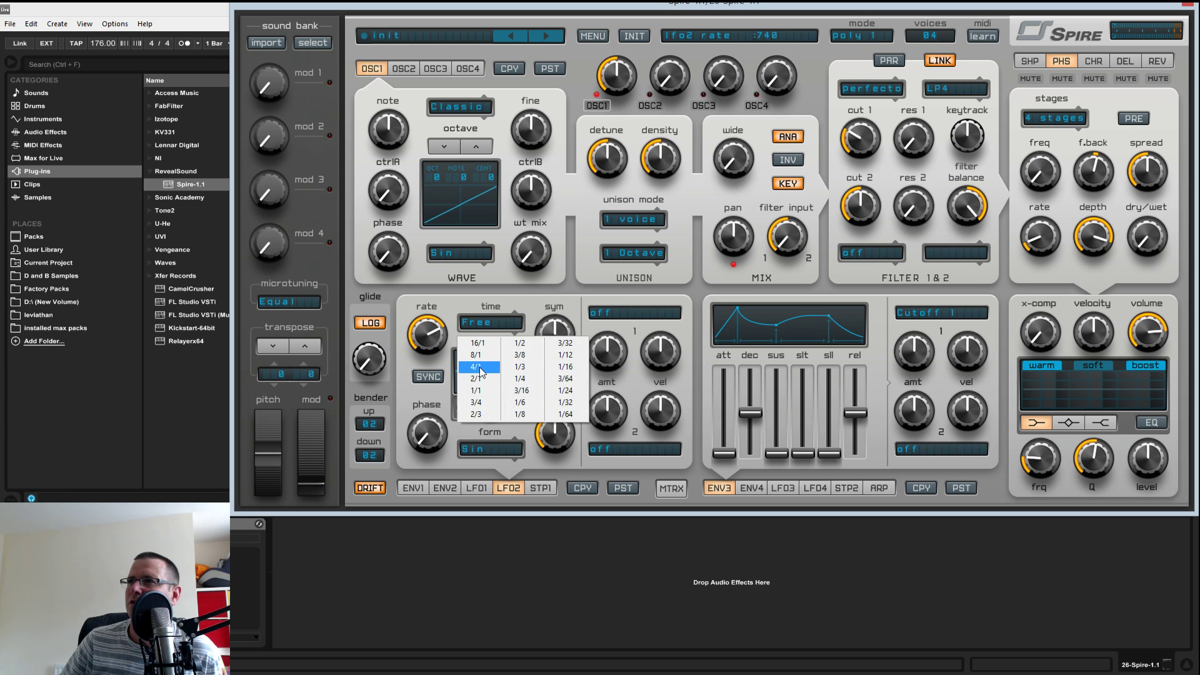
left_click(431, 377)
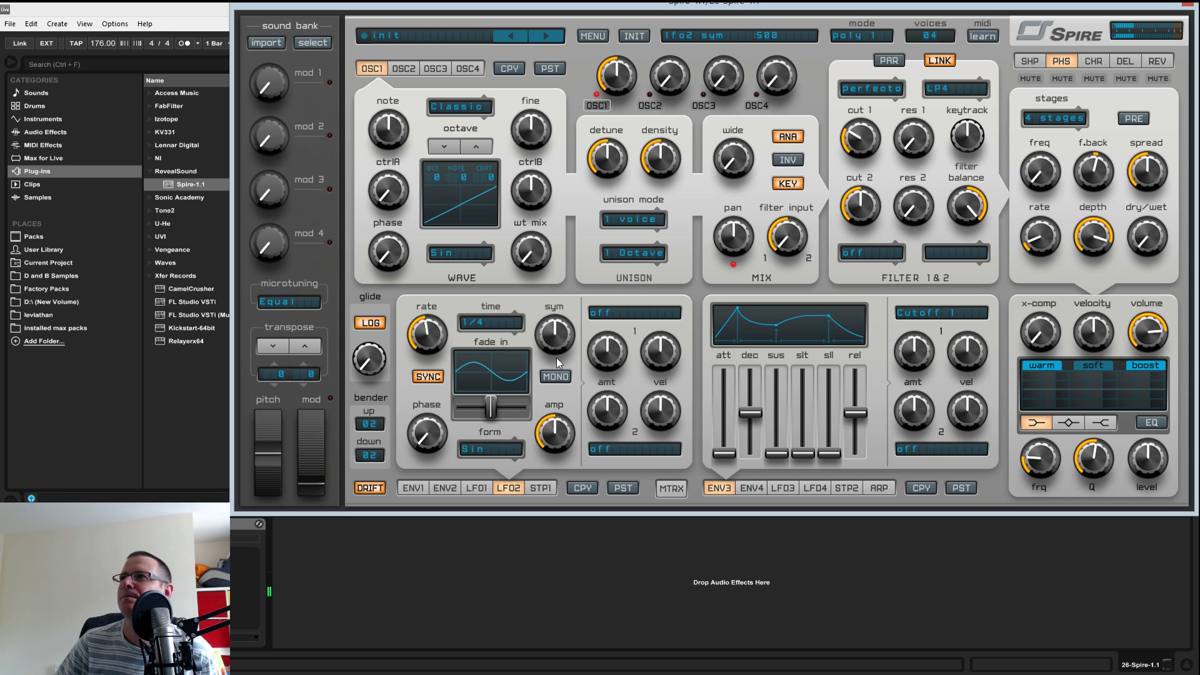
- Try a high symmetry setting on LFO 2 and bring it back to the centre
left_click_drag(555, 346, 565, 283)
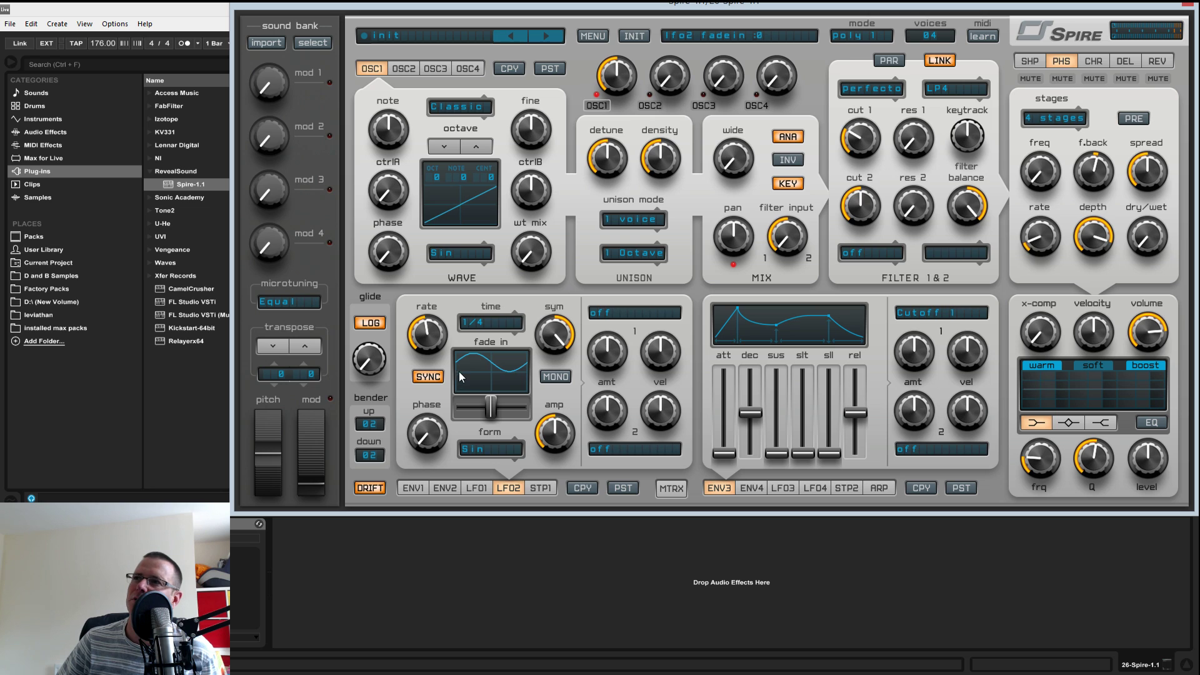
left_click_drag(562, 345, 552, 394)
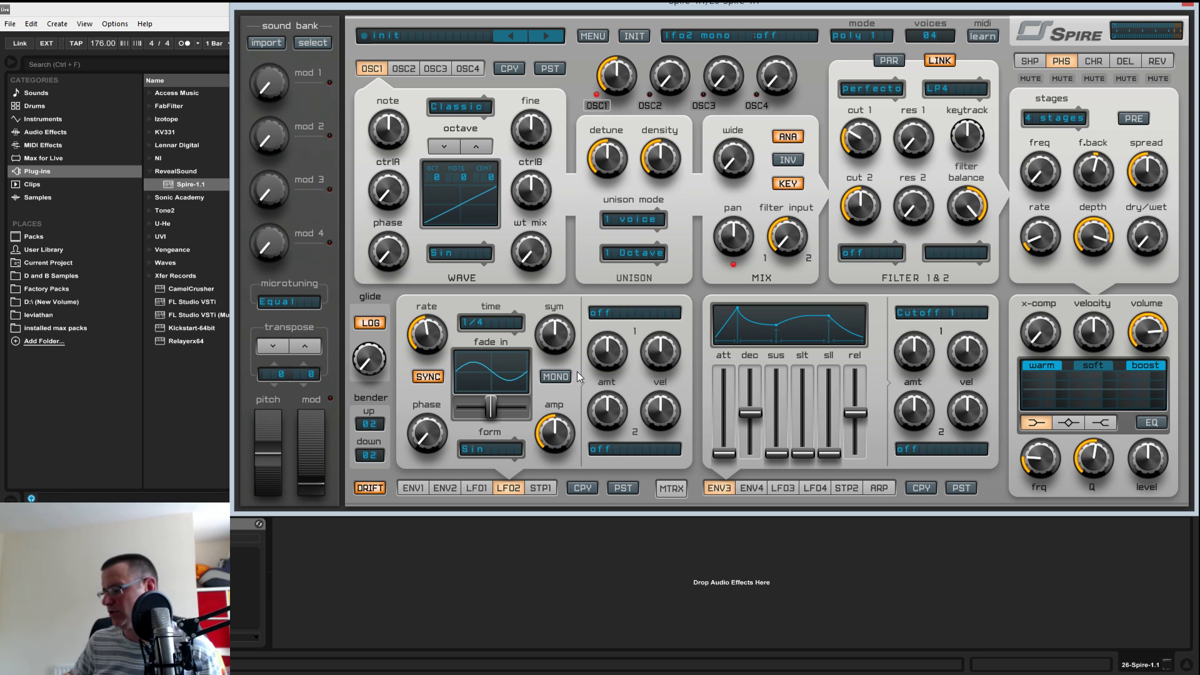
left_click_drag(485, 405, 491, 429)
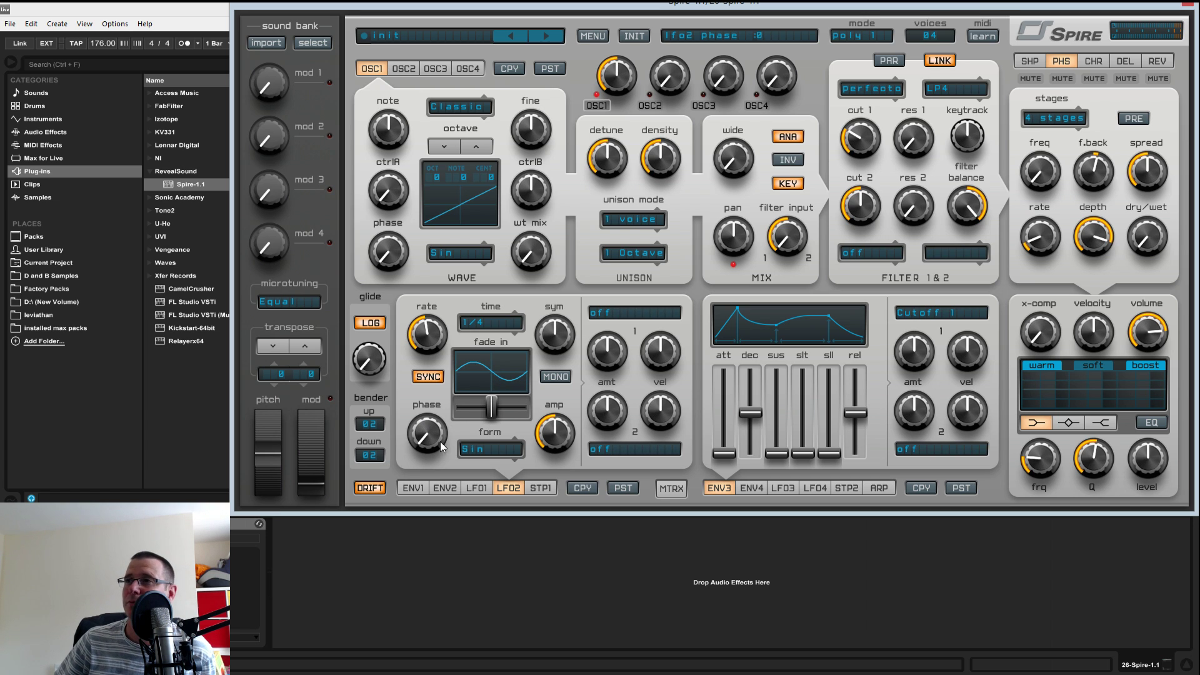
- Look through the Lfo1 entries among slot 1's first target options in the modulation matrix, and return to LFO 2
left_click(673, 488)
left_click(530, 349)
mouse_move(584, 365)
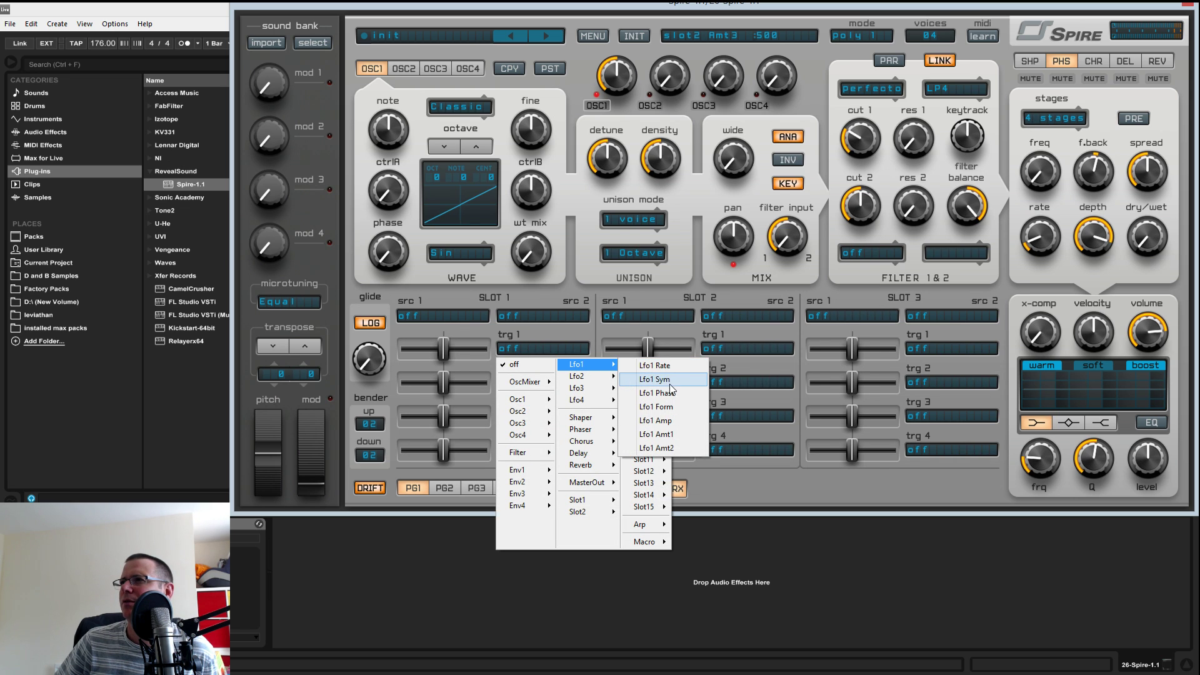
left_click(744, 496)
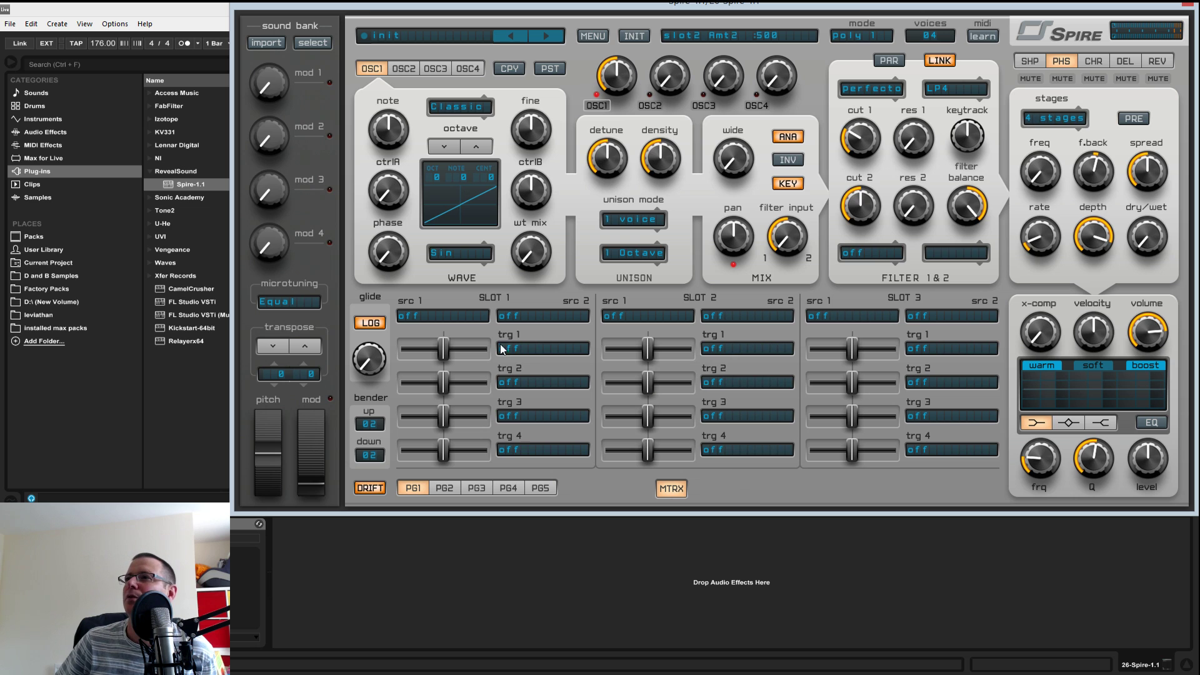
left_click(673, 489)
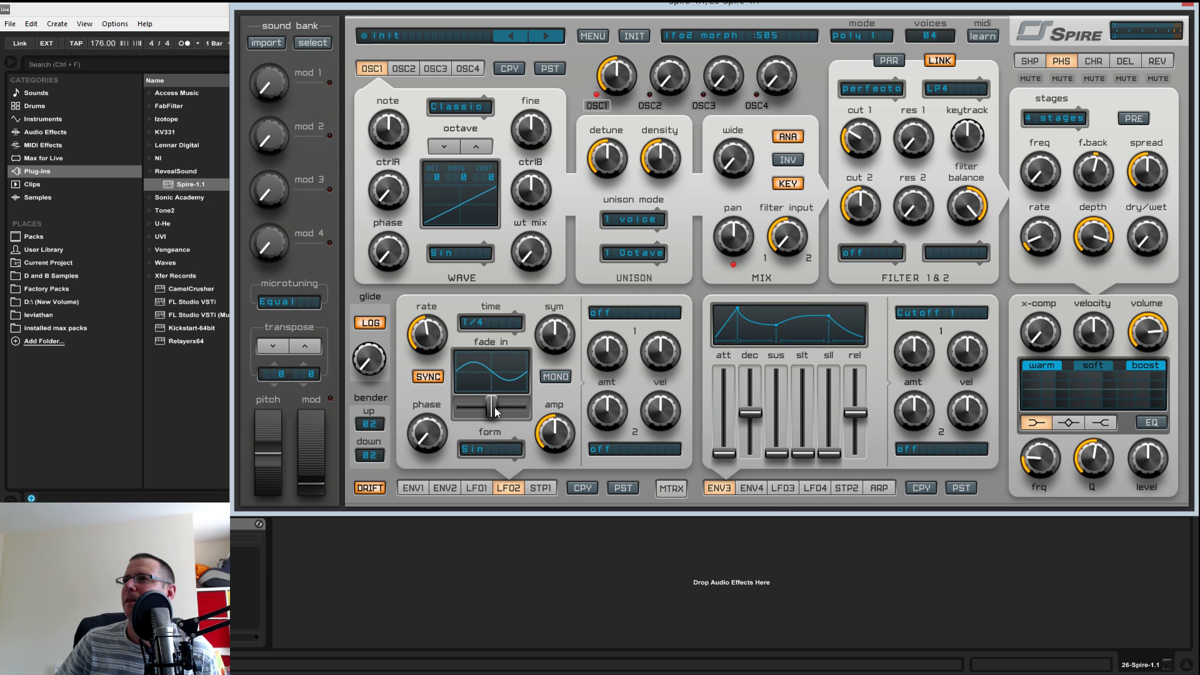
left_click_drag(490, 410, 497, 413)
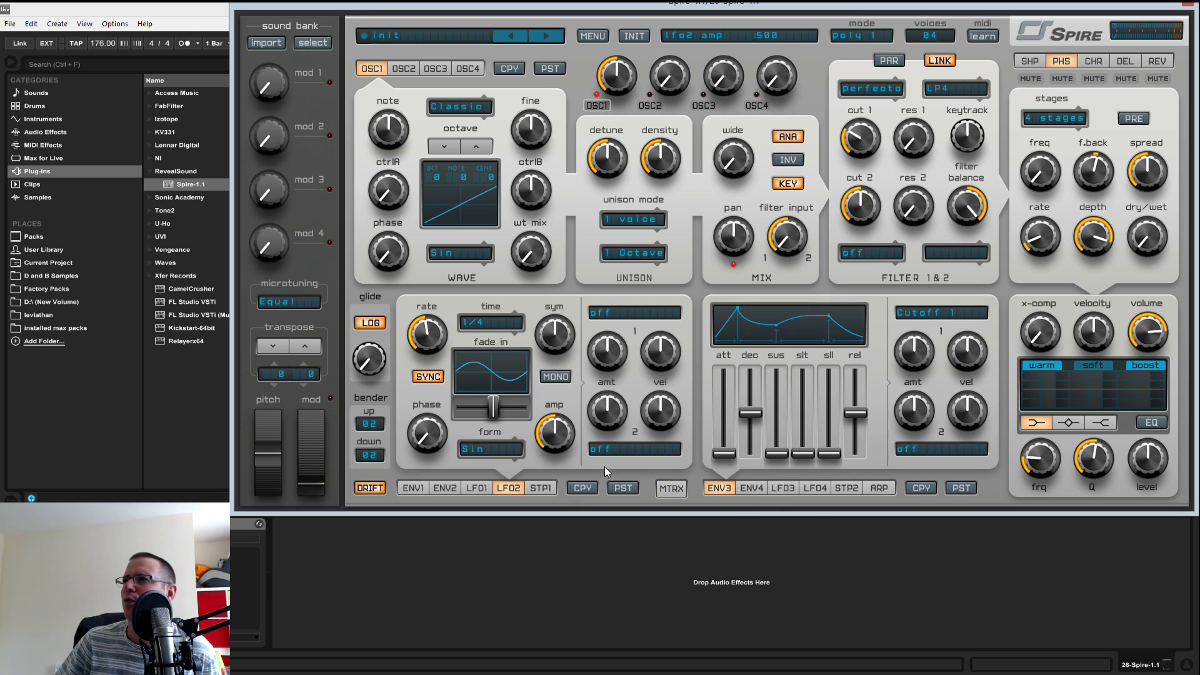
left_click(670, 488)
left_click(526, 351)
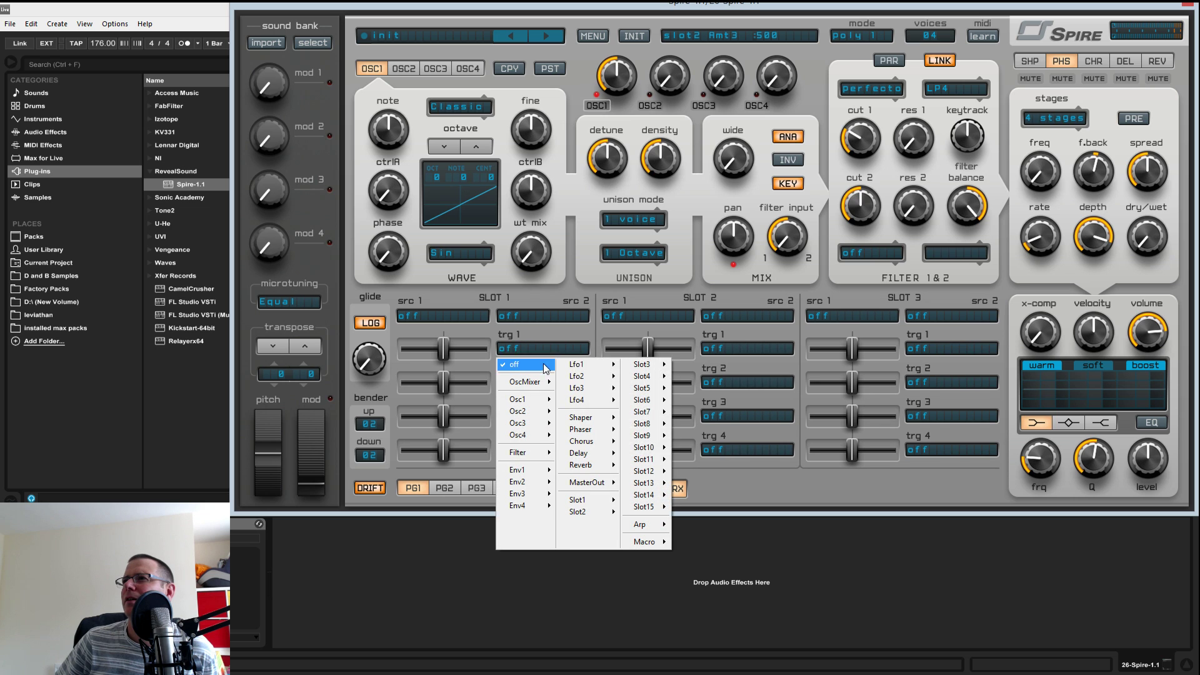
mouse_move(584, 364)
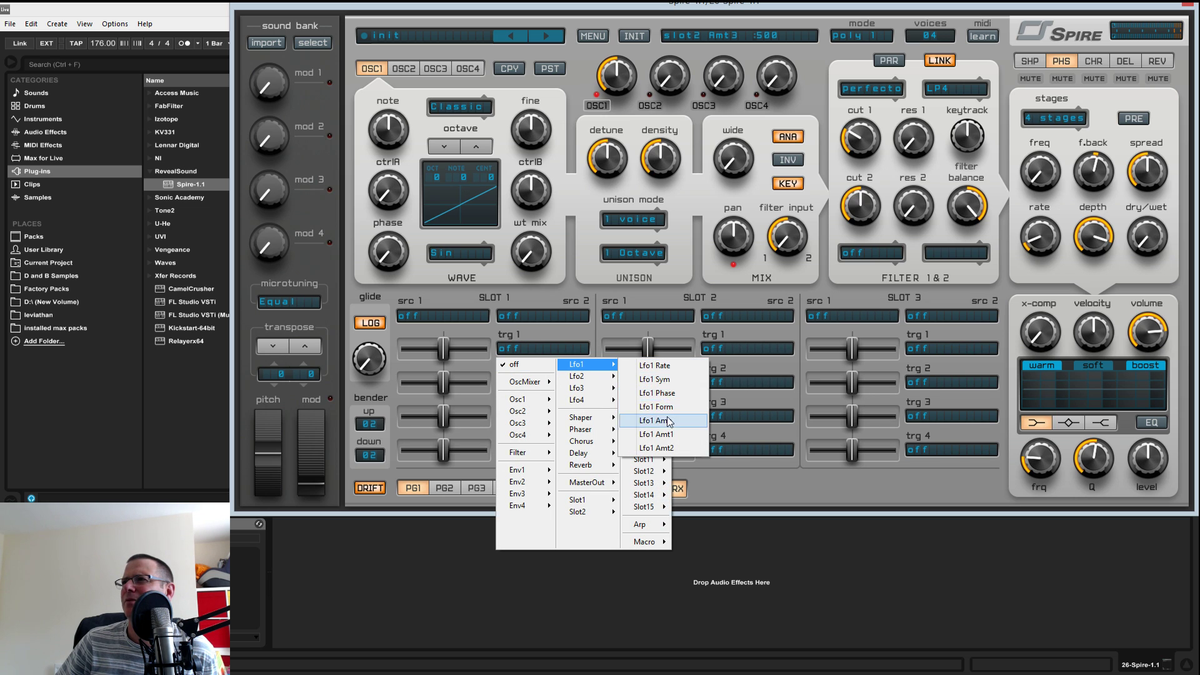
left_click(744, 497)
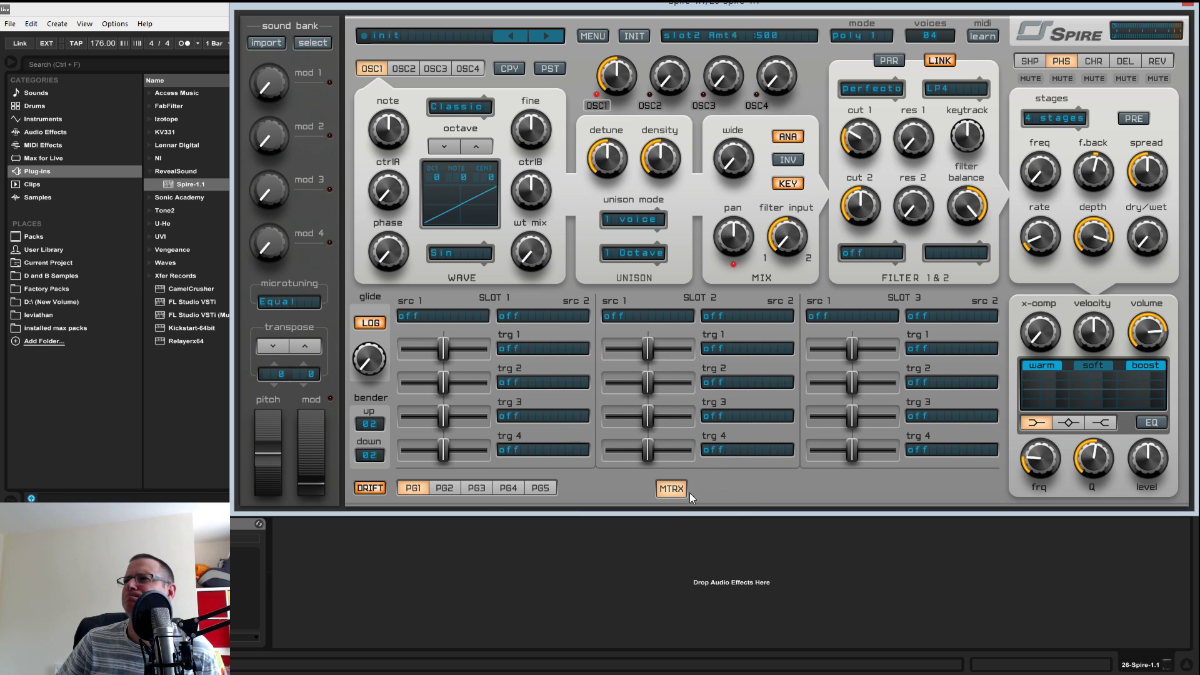
left_click(686, 492)
- Set LFO 2's phase to 255 and its morph to 417, trying the TriSine and Vocal 2 waveforms
left_click_drag(469, 405, 439, 420)
mouse_move(510, 457)
left_mouse_down()
mouse_move(531, 355)
mouse_move(523, 470)
left_mouse_up()
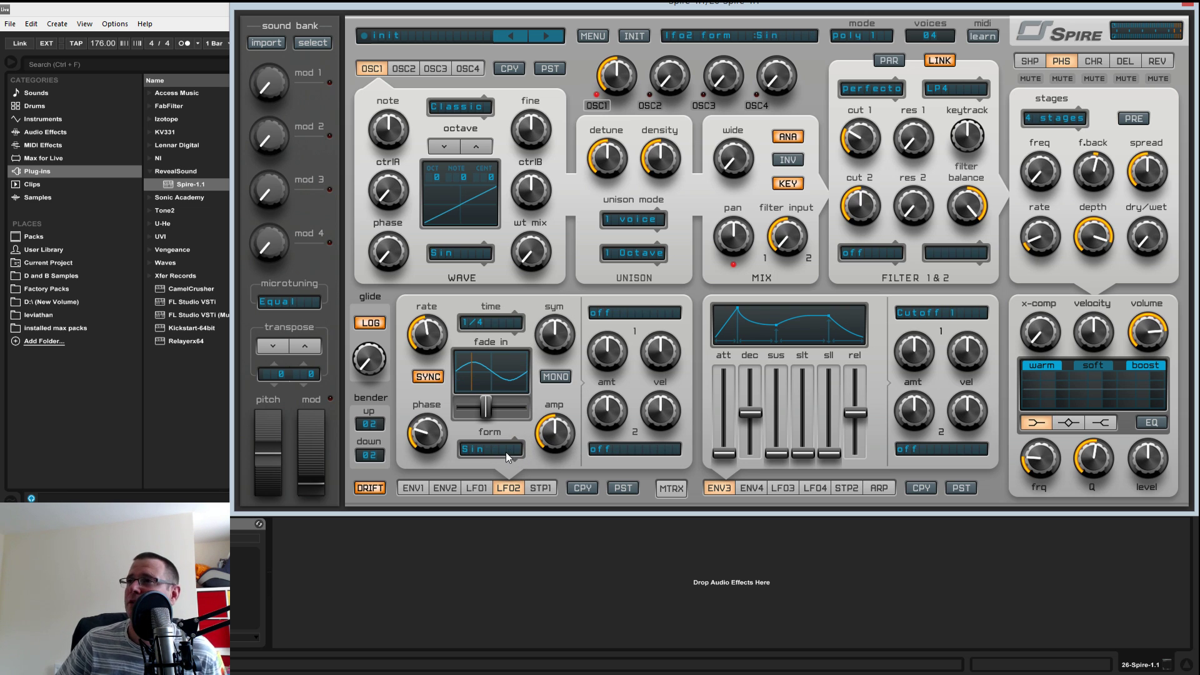
left_click(508, 457)
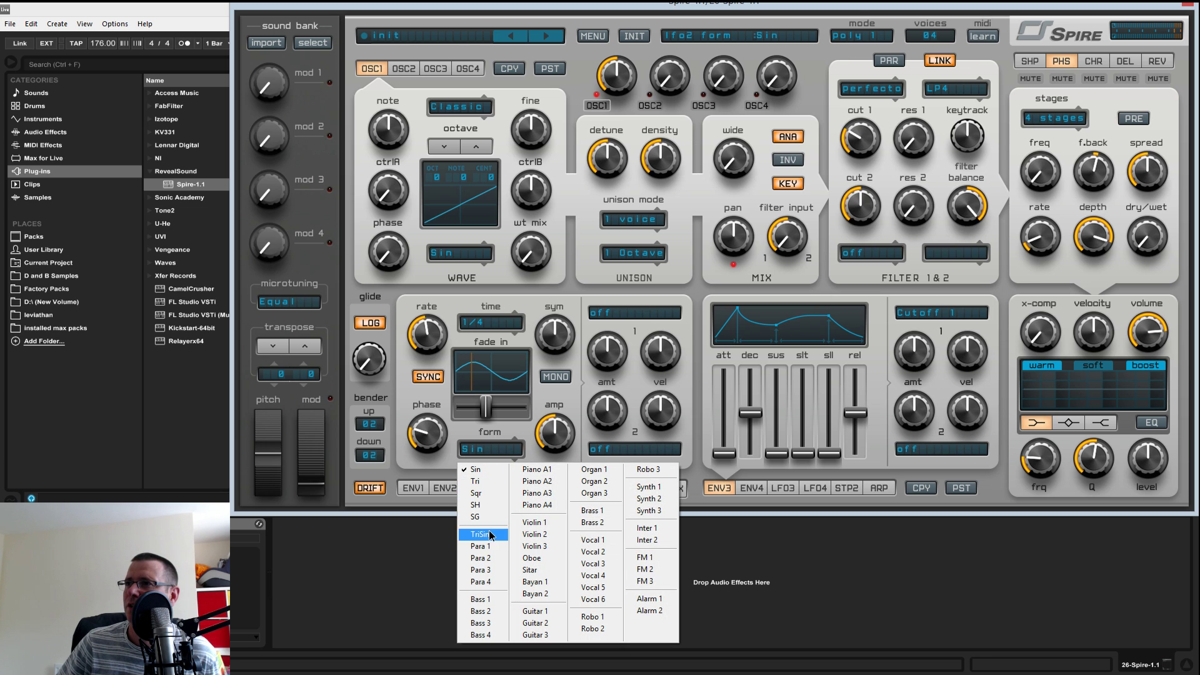
left_click(491, 535)
left_click(501, 451)
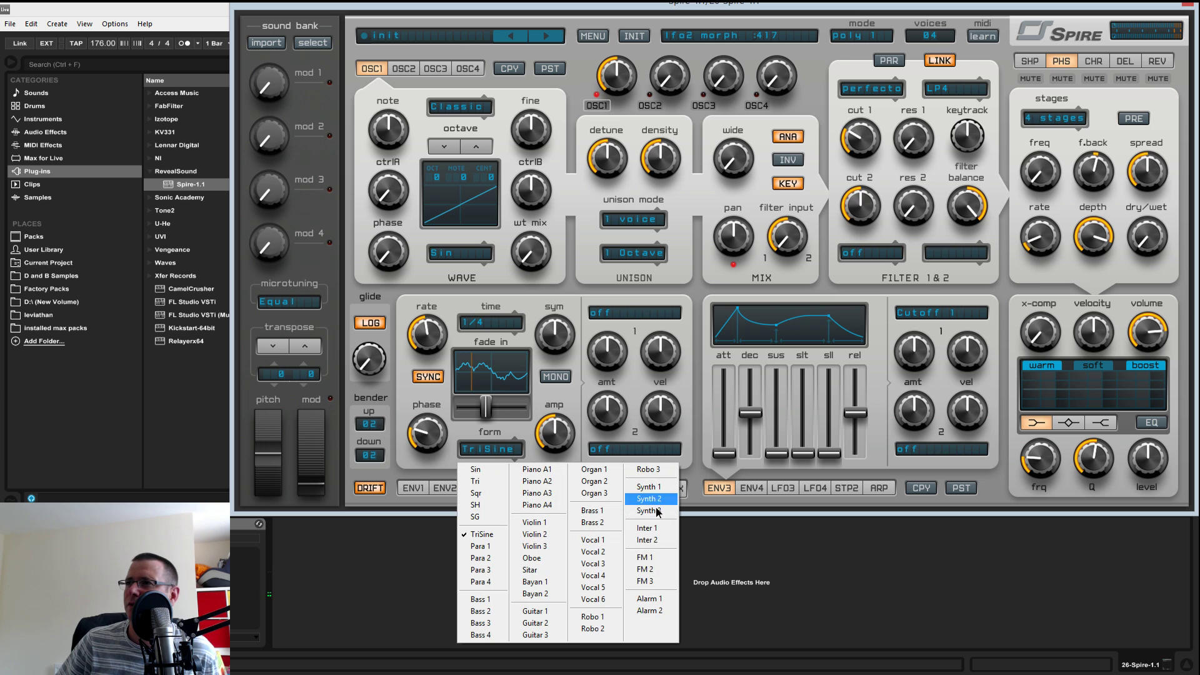
left_click(593, 563)
- Switch LFO 2's waveform to Inter 2 and raise its morph to 1000
left_click(512, 448)
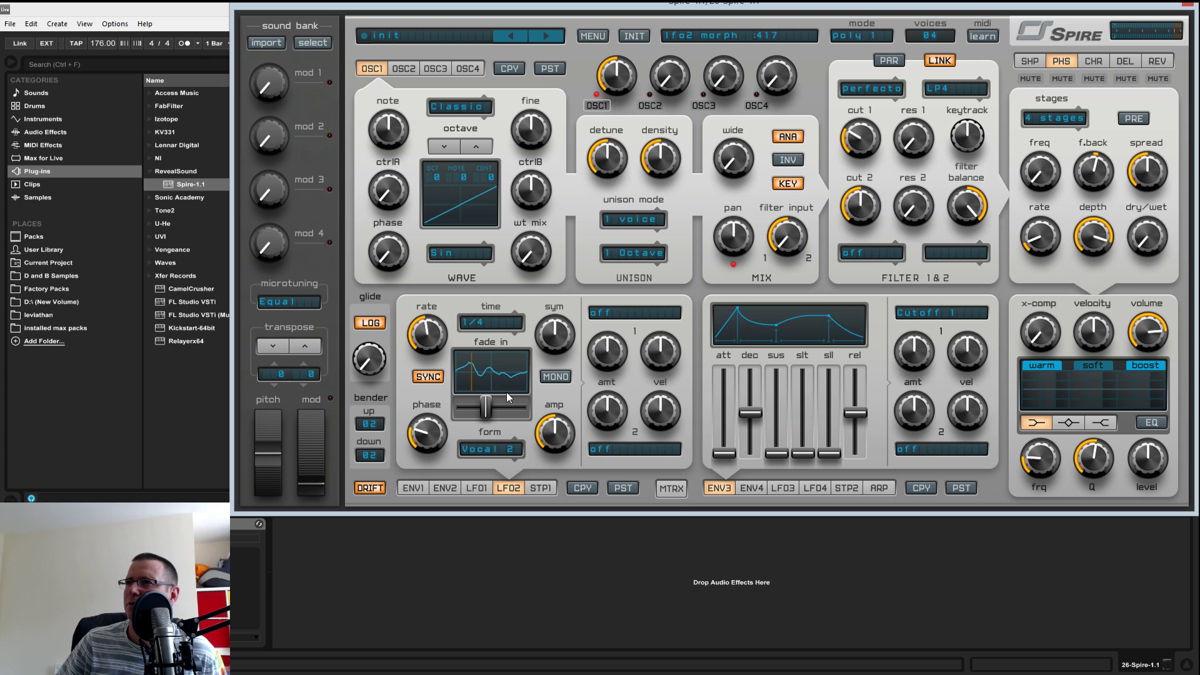
left_click(504, 457)
left_click(506, 451)
left_click(506, 454)
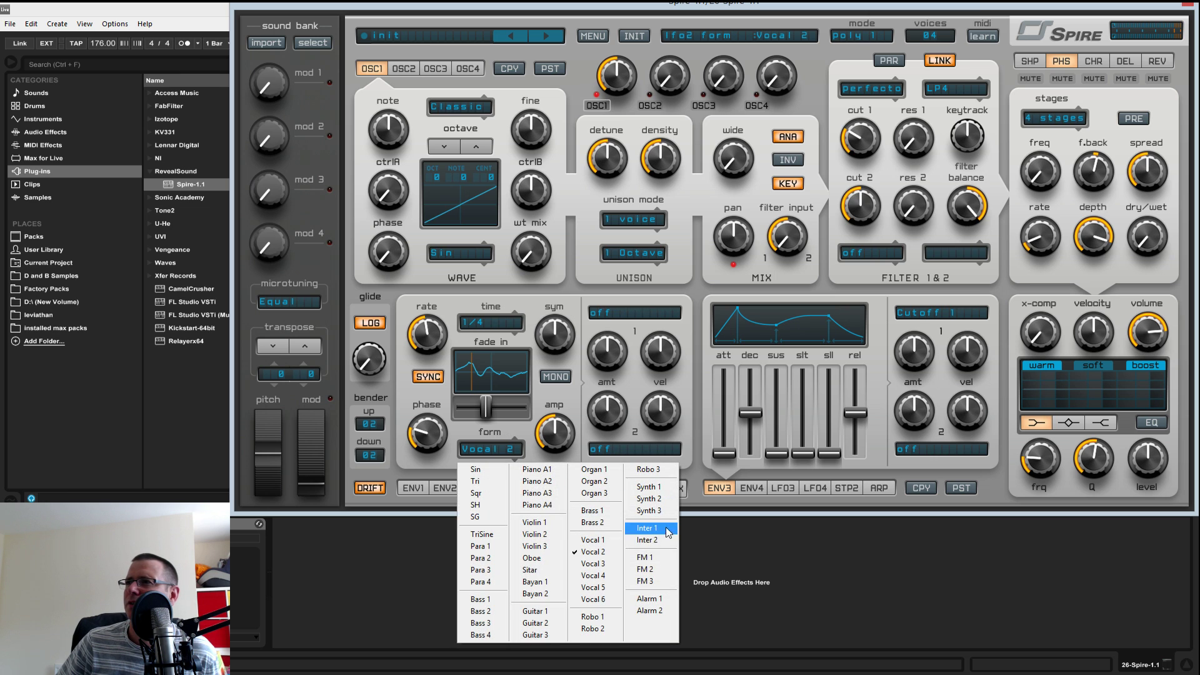
left_click(647, 542)
left_click_drag(487, 409, 525, 410)
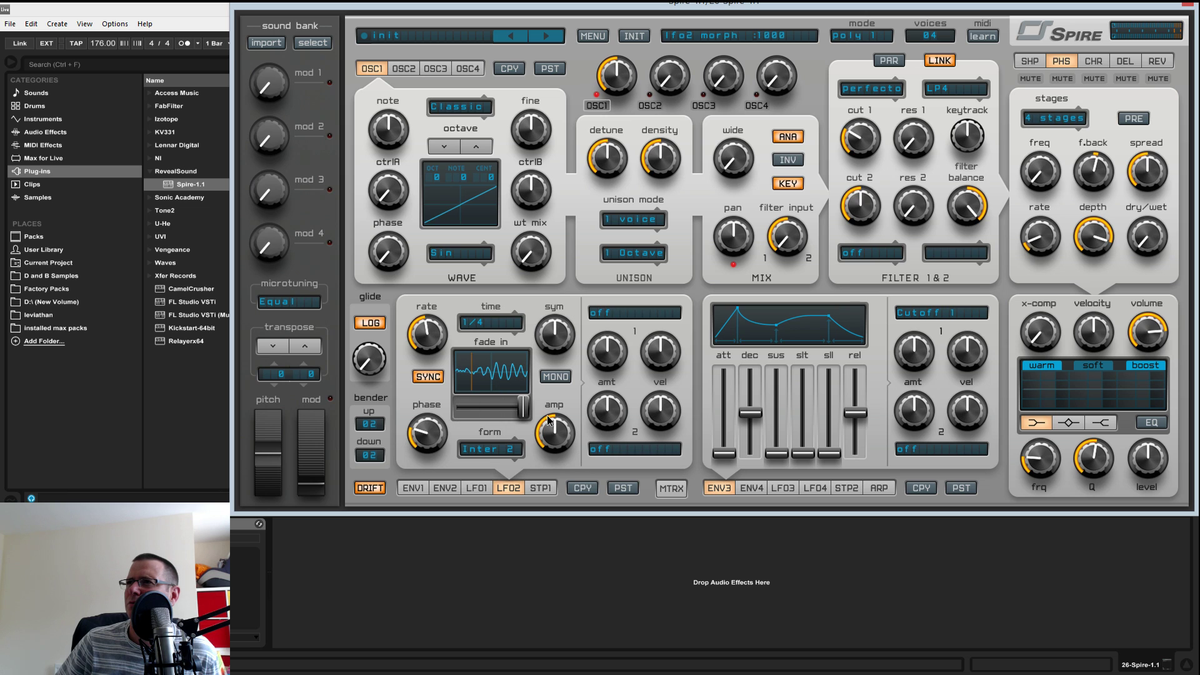
- Set LFO 2's waveform to Alarm 1 and sweep its morph between the extremes, ending at 0
left_click(506, 449)
left_click(648, 599)
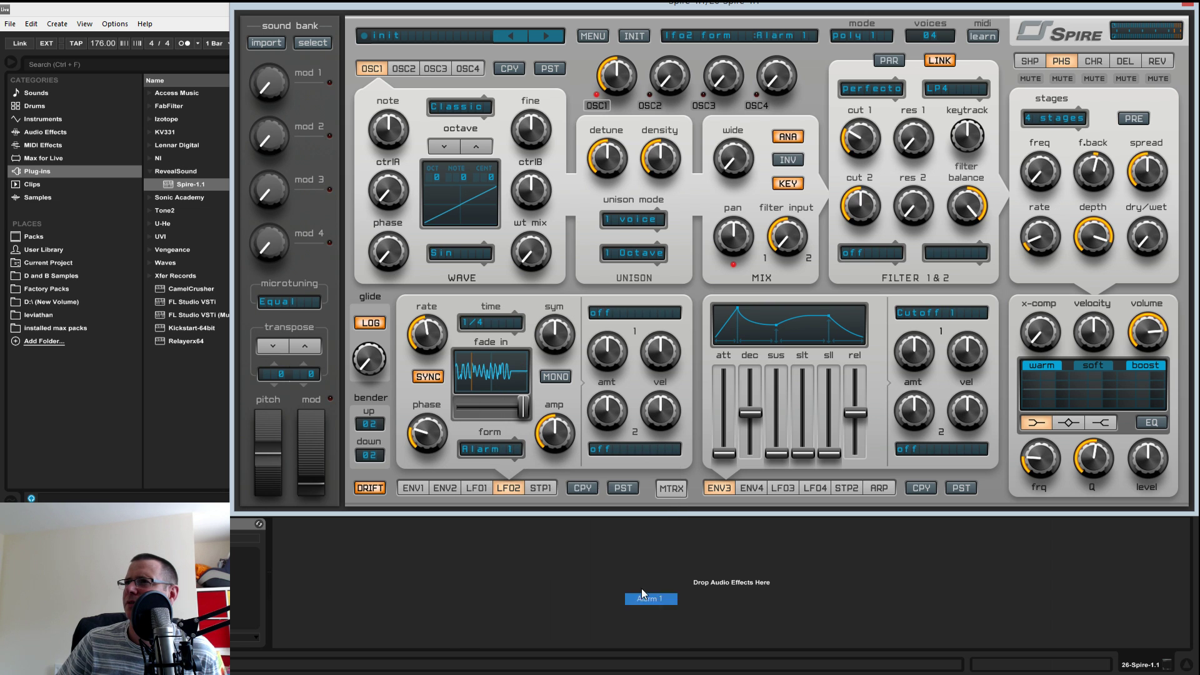
left_click_drag(523, 407, 439, 417)
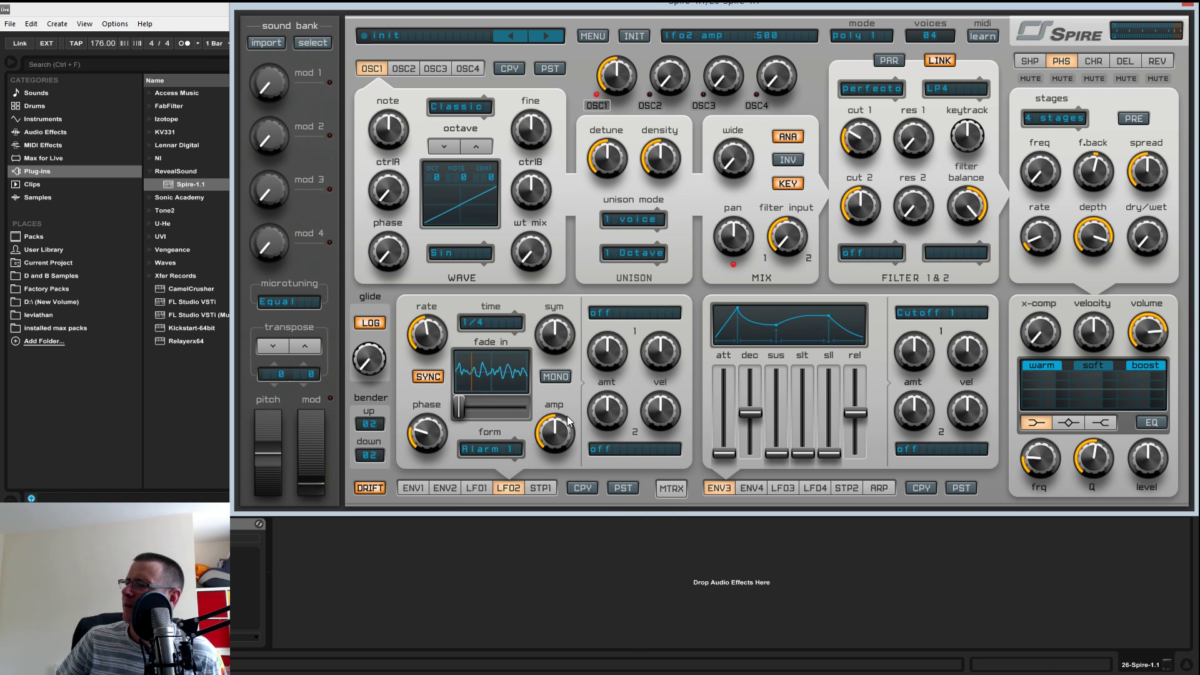
left_click_drag(460, 408, 500, 370)
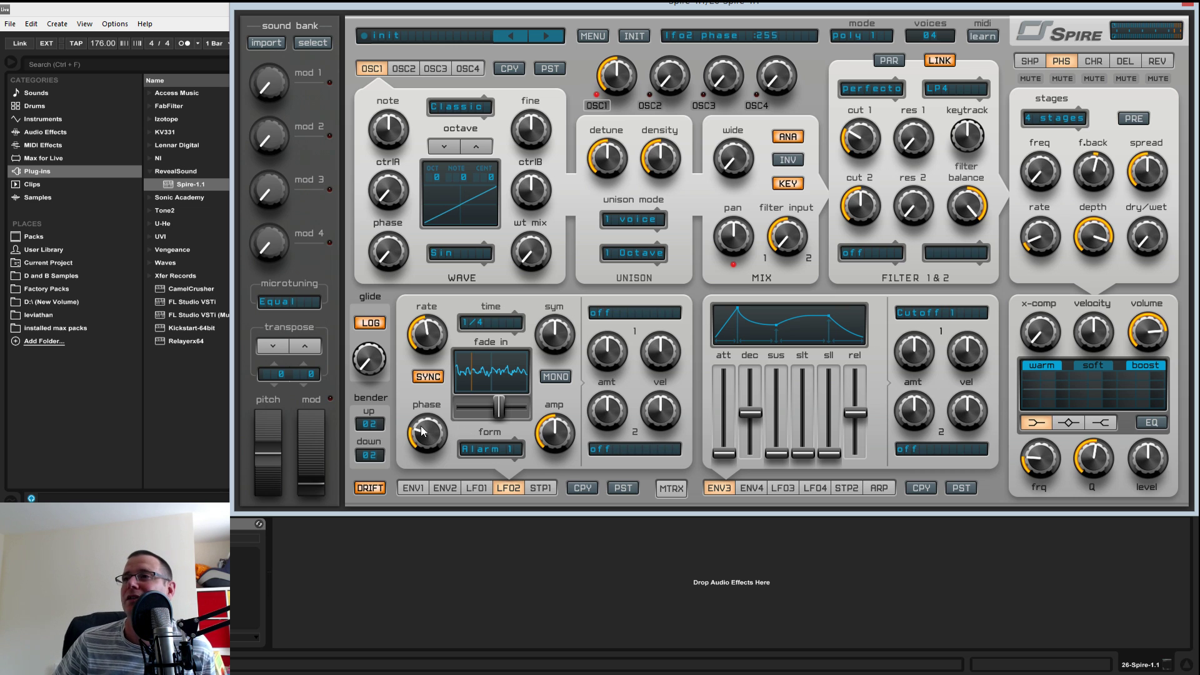
left_click_drag(495, 402, 344, 420)
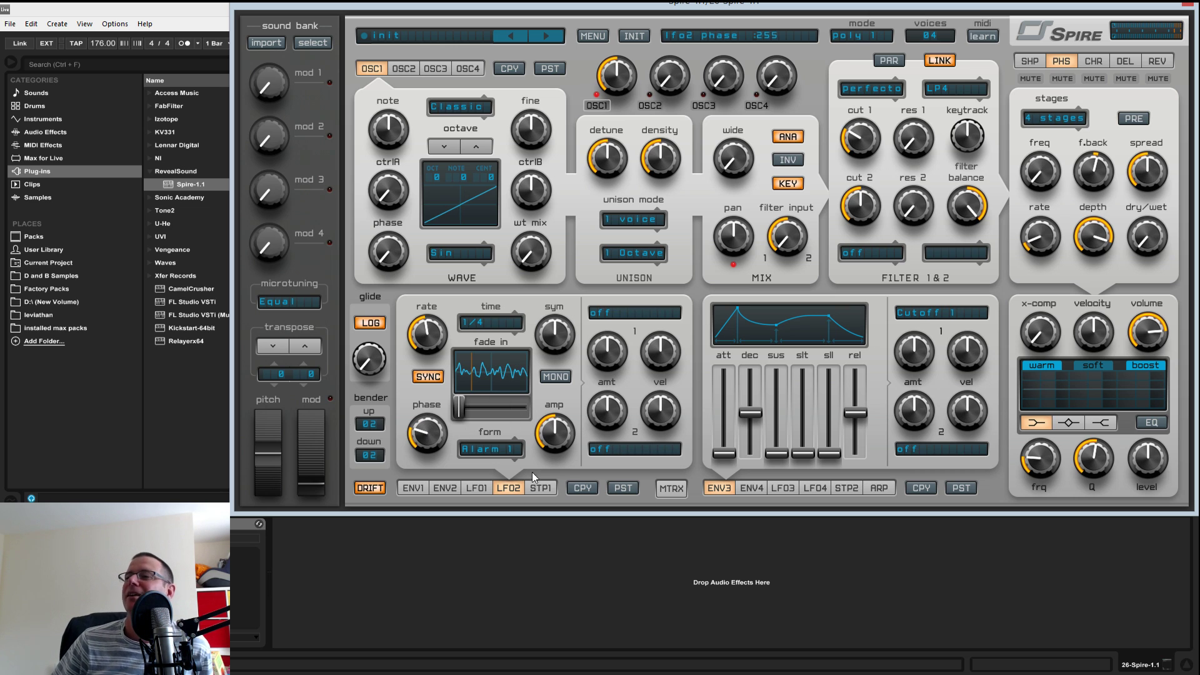
- Raise LFO 2's phase slightly and sweep its amp down and up, leaving the amp raised
left_click_drag(438, 437, 441, 442)
left_click_drag(574, 442, 559, 502)
left_click_drag(573, 449, 587, 382)
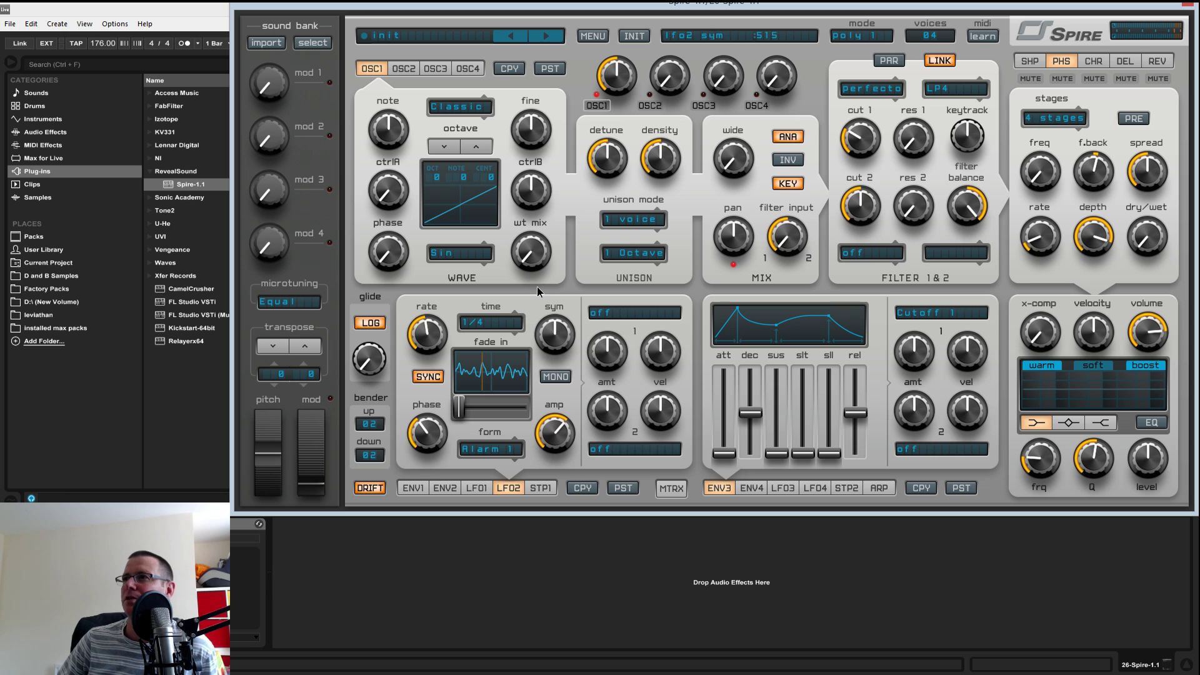
left_click(442, 489)
left_click(511, 487)
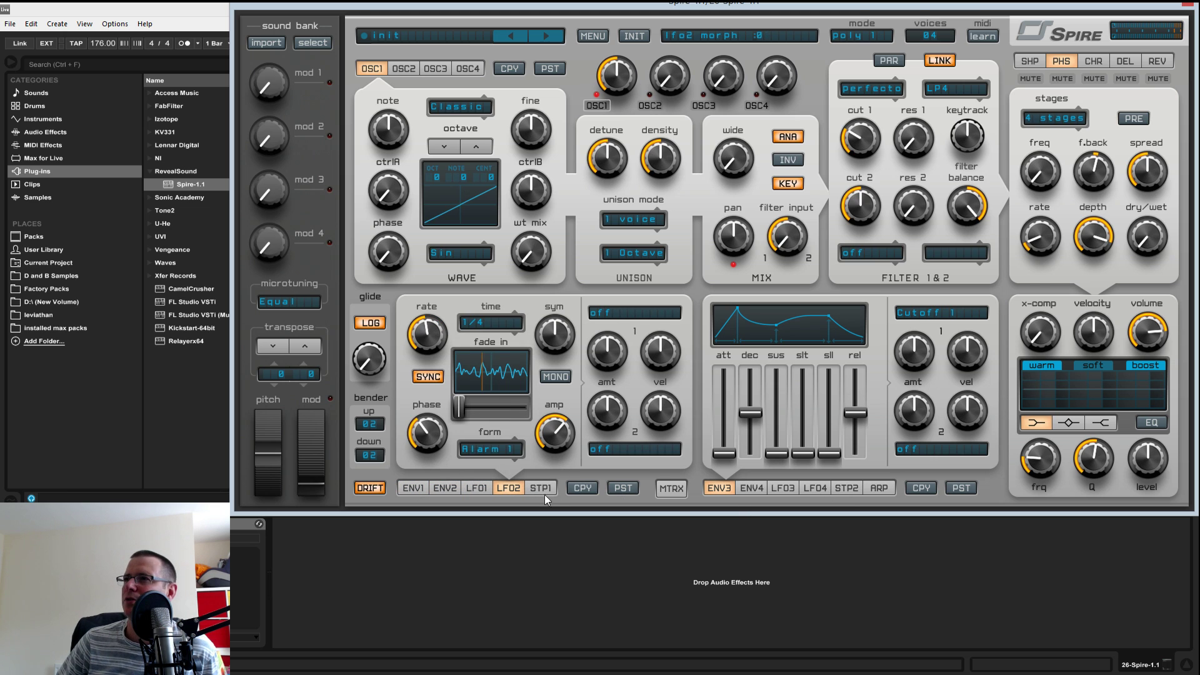
- Show stepper 1, bend the first step's curve steeply, and try its X1 to X4 repeats, ending on X2
left_click(542, 488)
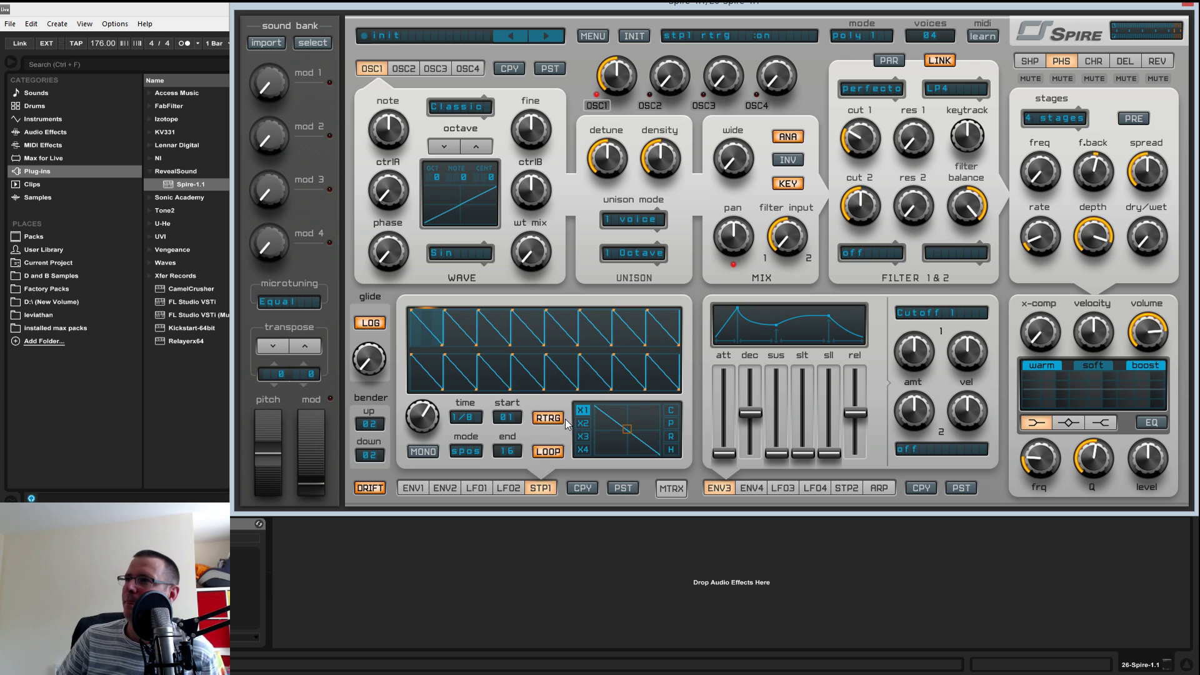
left_click_drag(628, 429, 597, 424)
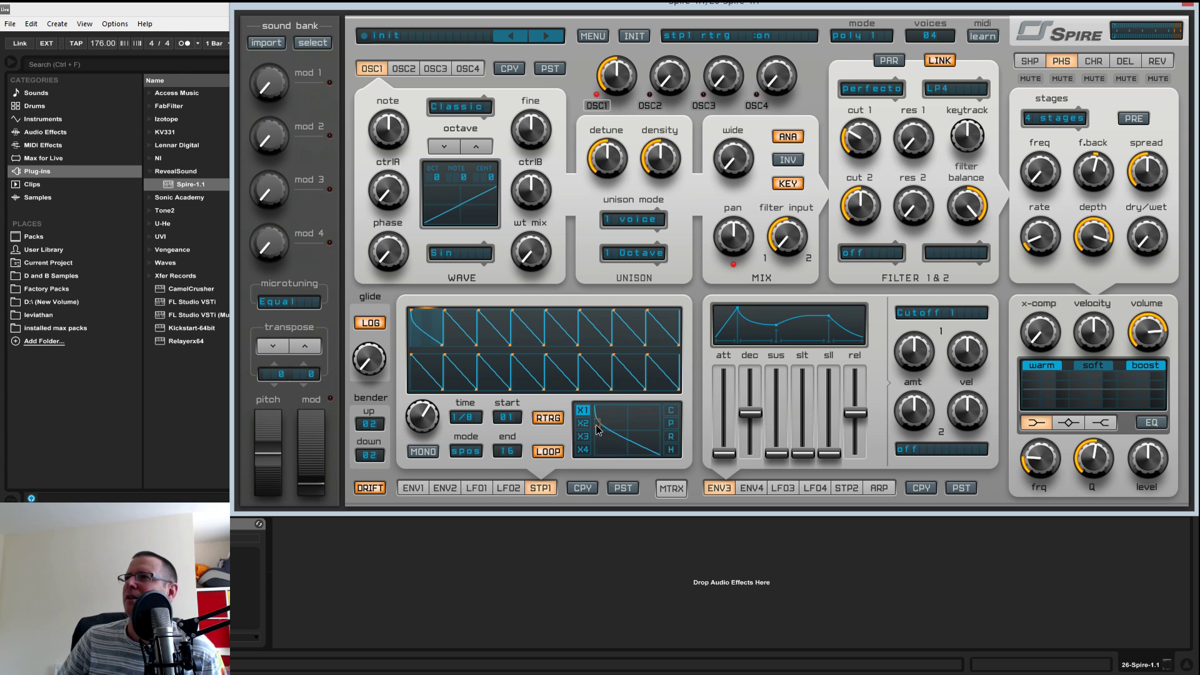
left_click(582, 425)
left_click(586, 437)
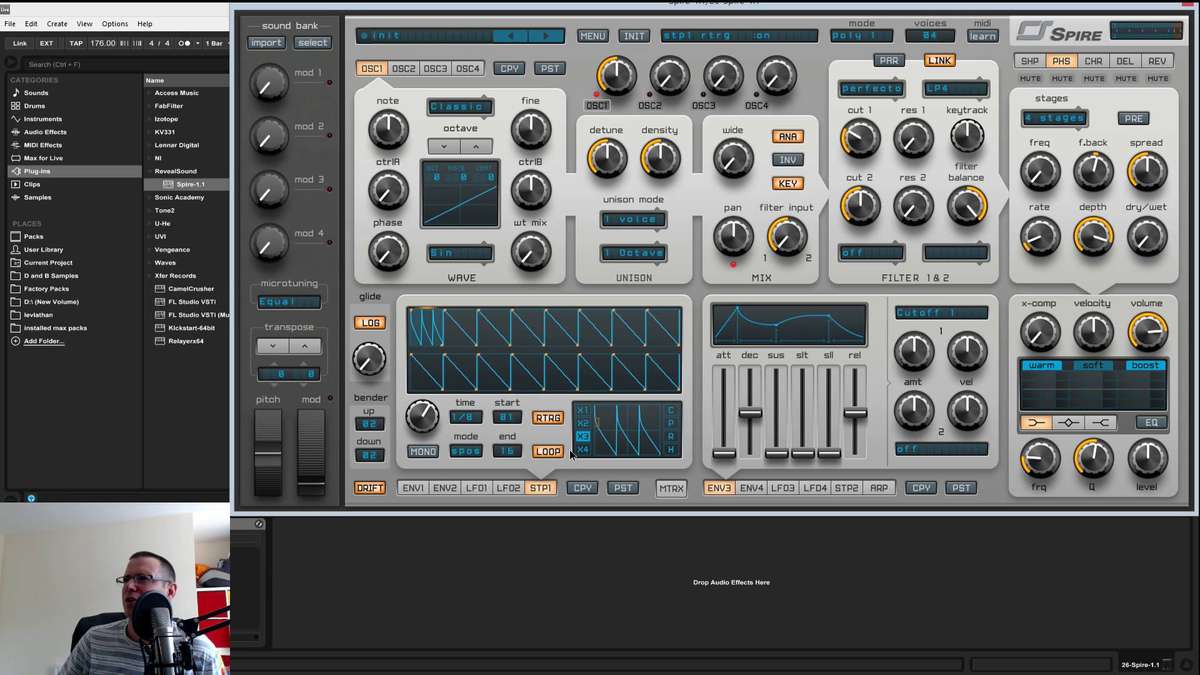
left_click(583, 450)
left_click(582, 423)
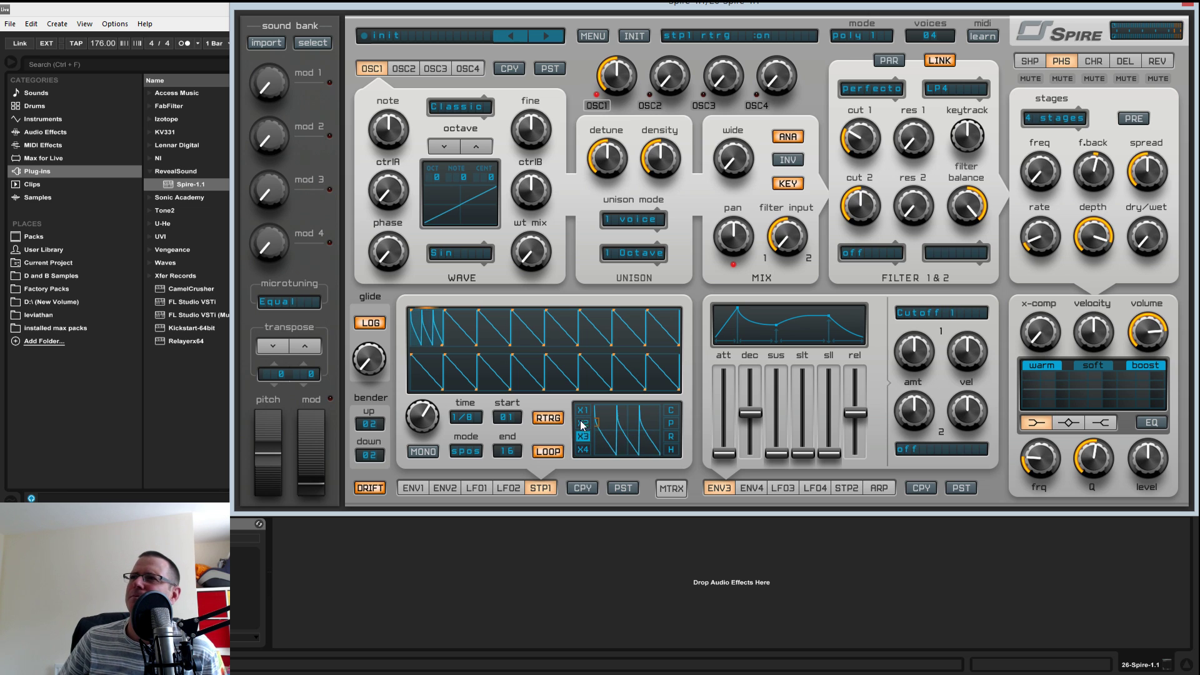
left_click(582, 410)
left_click(579, 435)
left_click(582, 450)
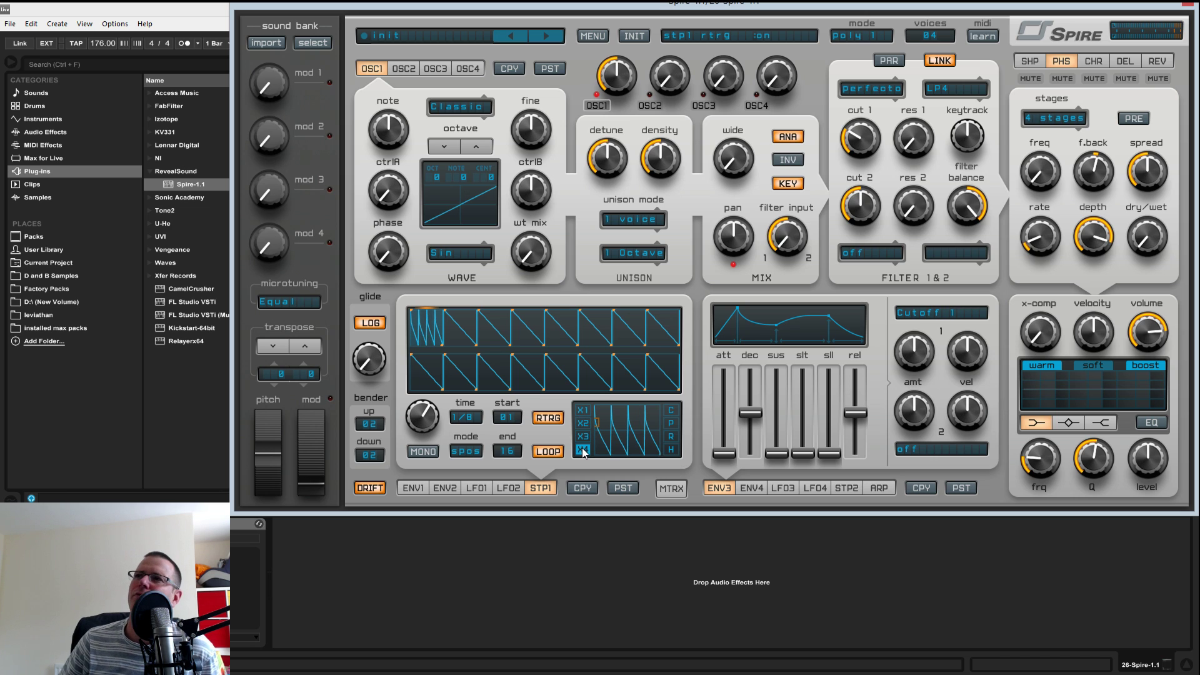
left_click(583, 436)
left_click(583, 424)
- Move the first step's curve point towards the centre, try the R shape, and switch the step to H
left_click_drag(596, 428, 639, 438)
left_click(668, 436)
left_click(671, 449)
mouse_move(613, 429)
left_mouse_down()
mouse_move(635, 425)
mouse_move(597, 432)
mouse_move(612, 431)
left_mouse_up()
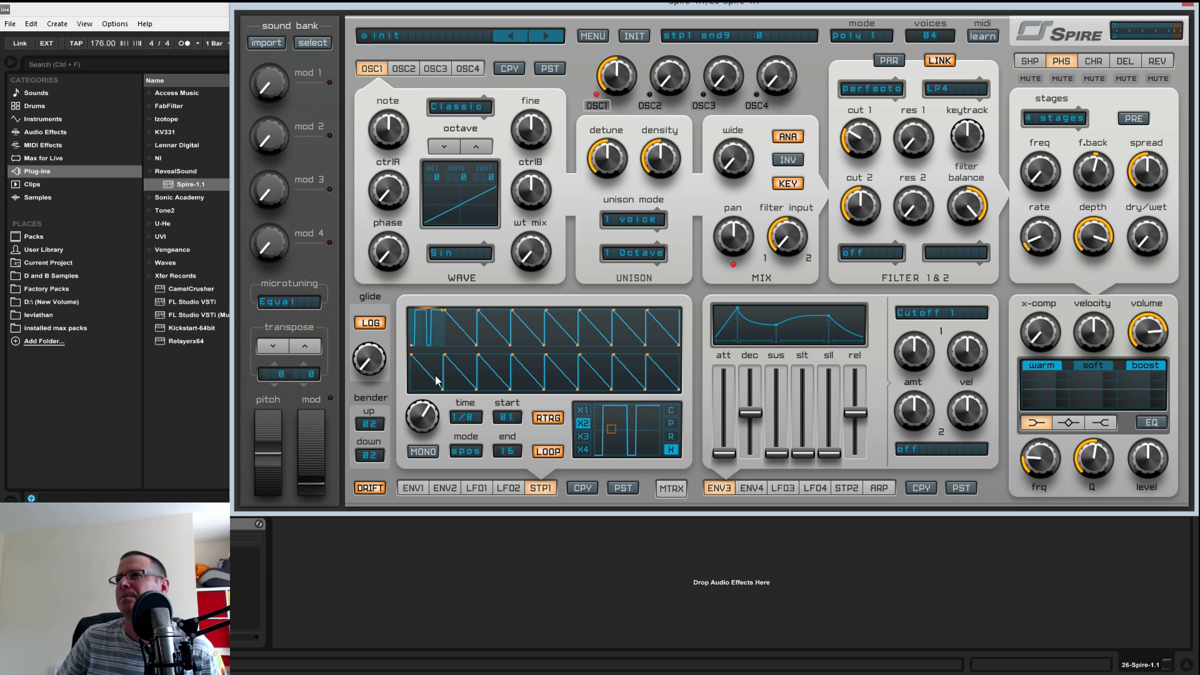
- Choose 1/8 as stepper 1's time and 01 as its start step, and set its end step to 02
left_click(474, 419)
left_click(468, 504)
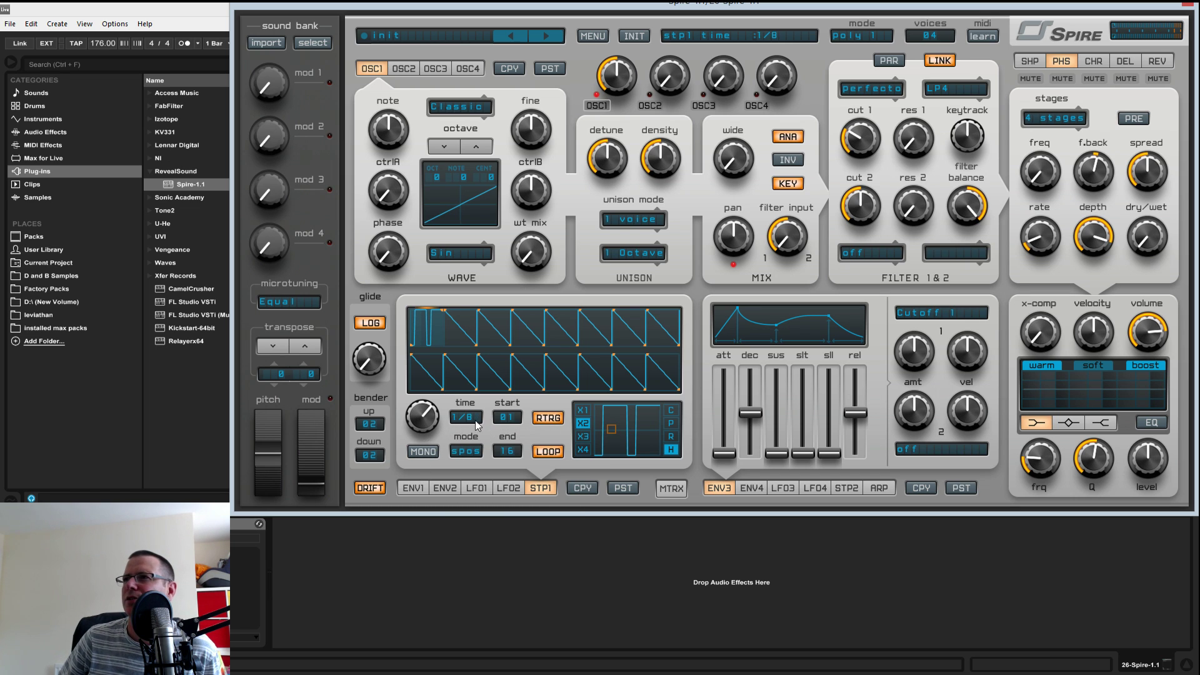
left_click(507, 417)
left_click(514, 433)
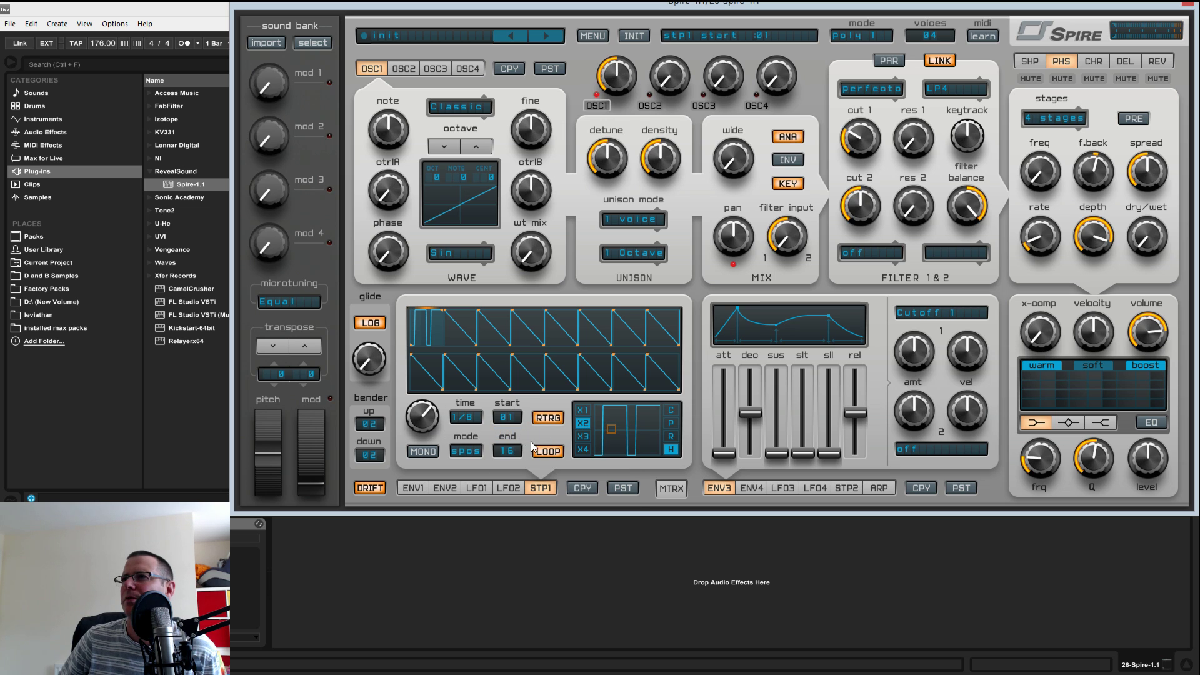
left_click(508, 453)
left_click(509, 479)
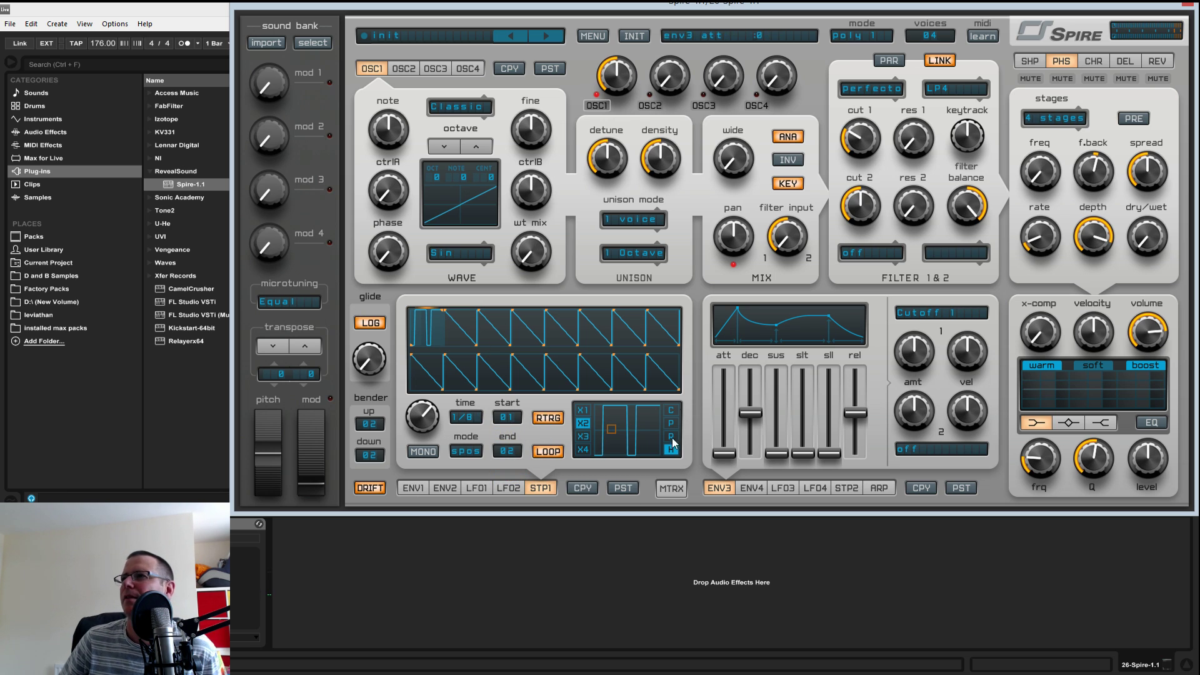
- Initialize the patch and set stepper 1's start step to 02
left_click(637, 39)
left_click(507, 417)
left_click(509, 442)
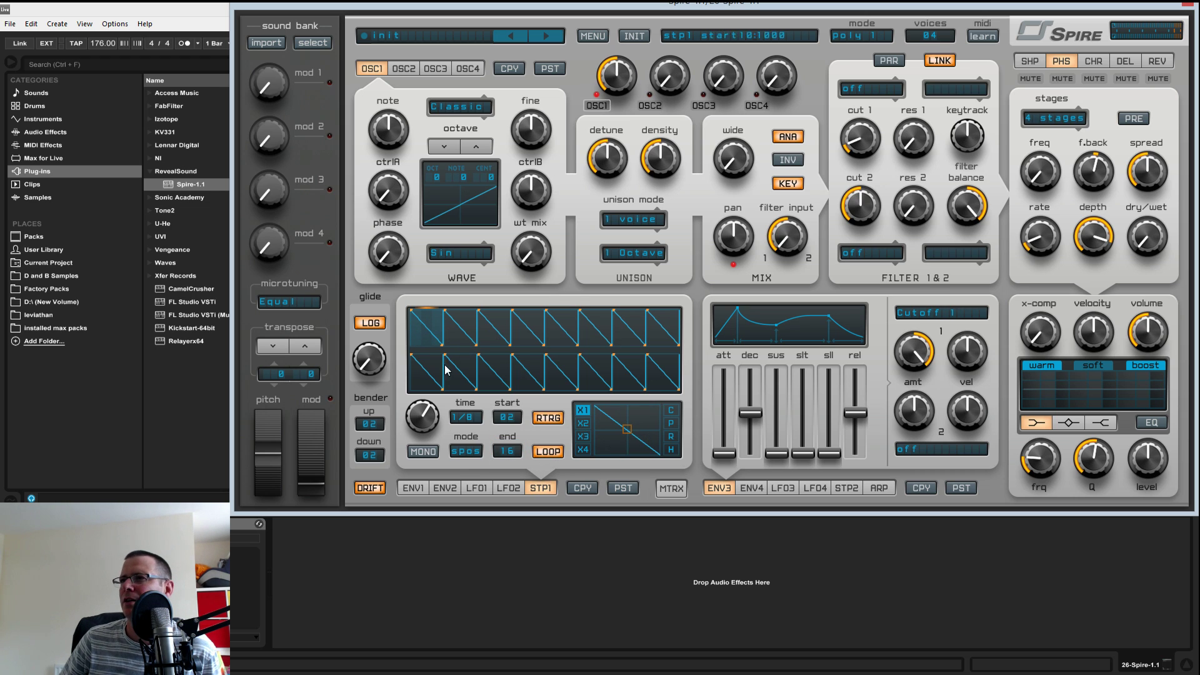
- In modulation matrix slot 1, route Stepper1 to Cutoff 1 and raise the target's amount to maximum
left_click(674, 487)
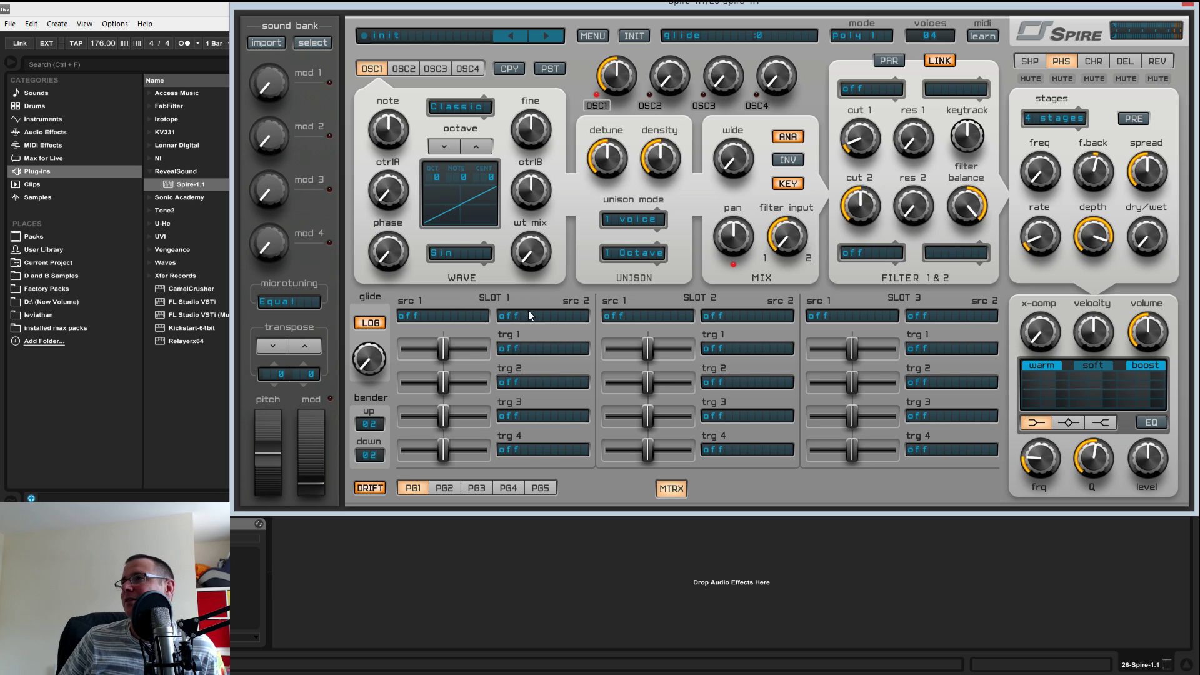
left_click(441, 316)
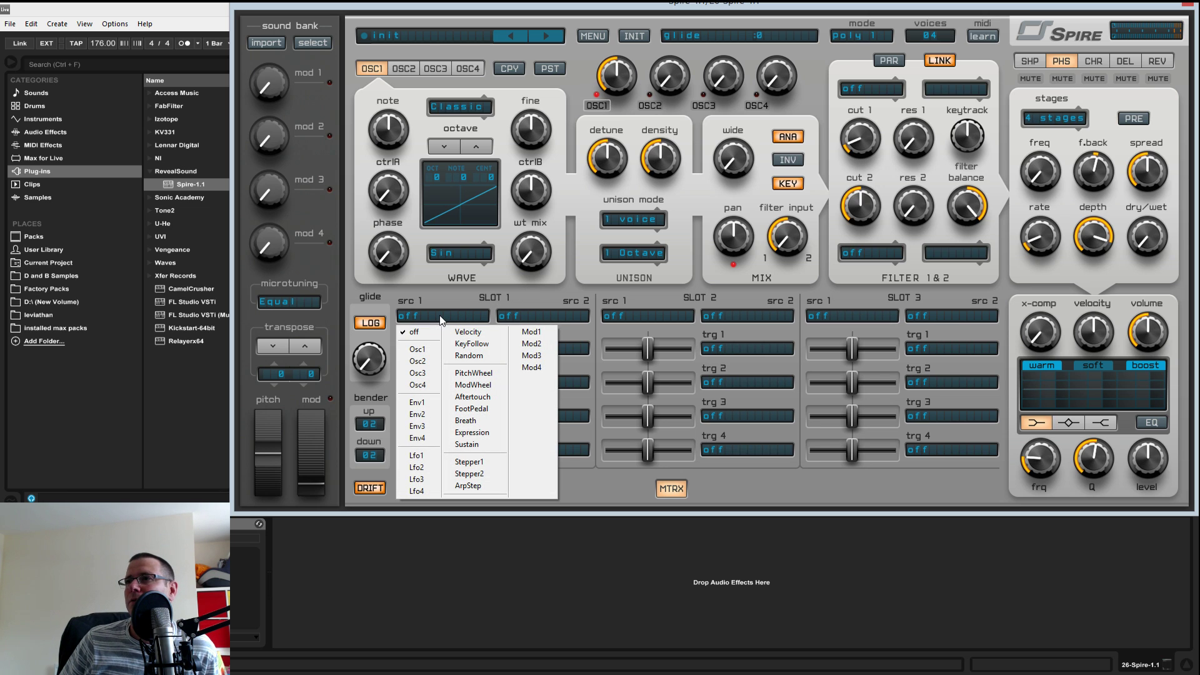
left_click(482, 465)
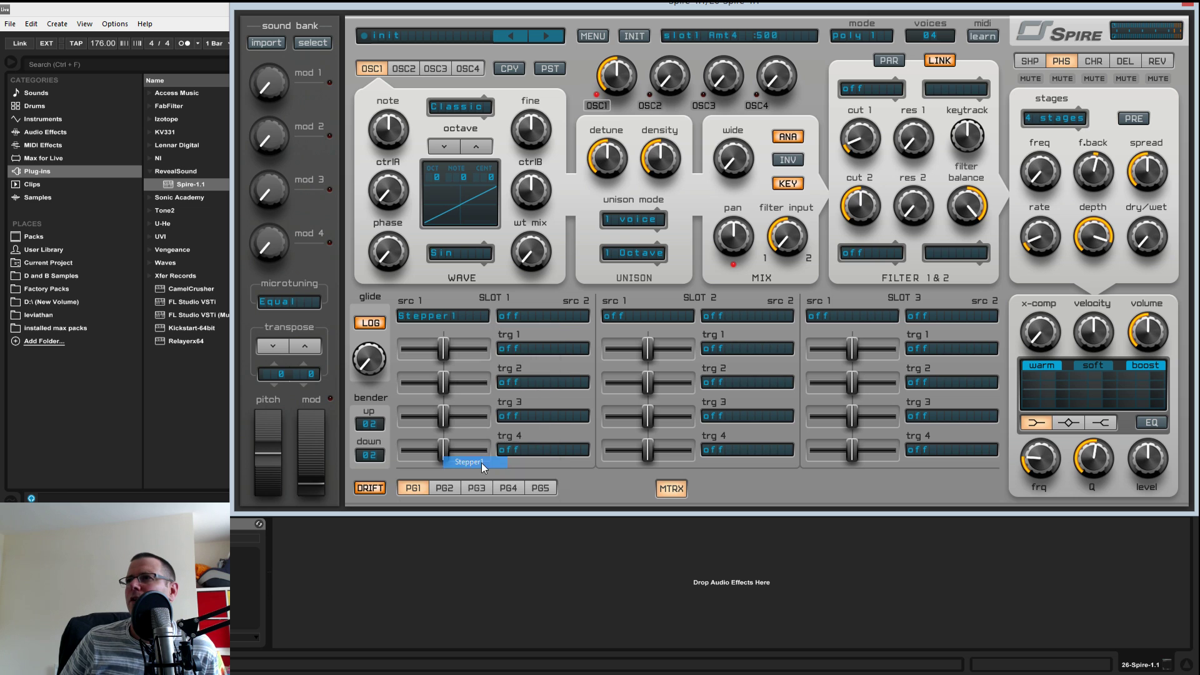
left_click(523, 352)
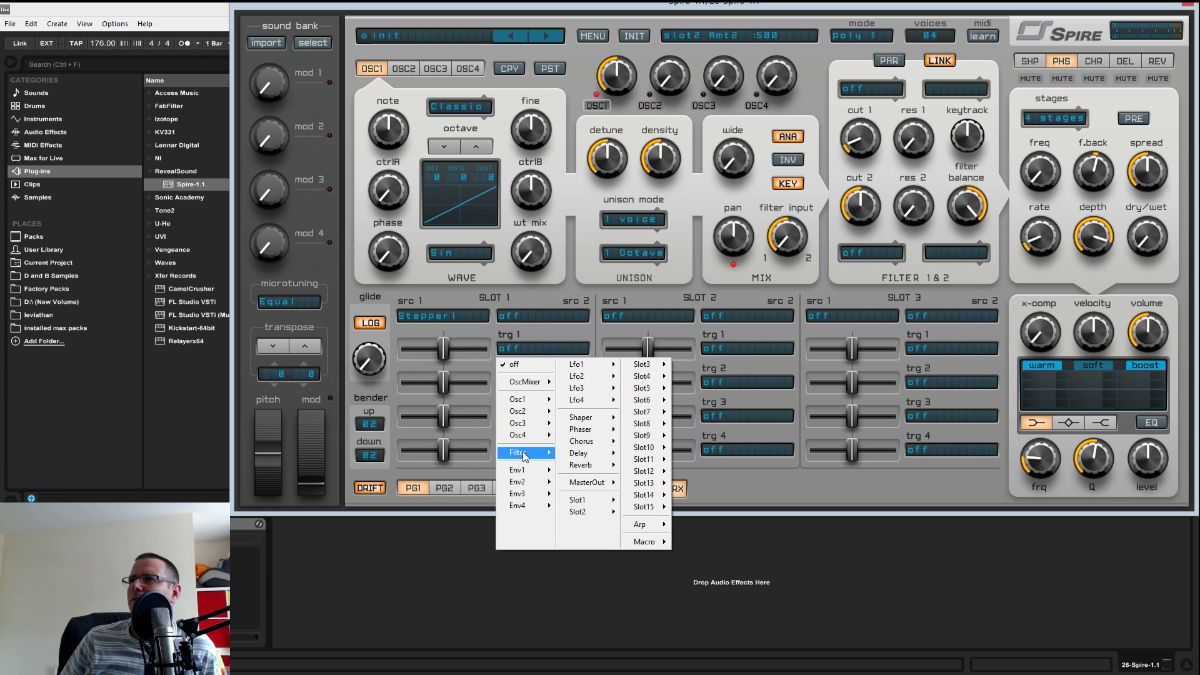
mouse_move(523, 453)
left_click(599, 453)
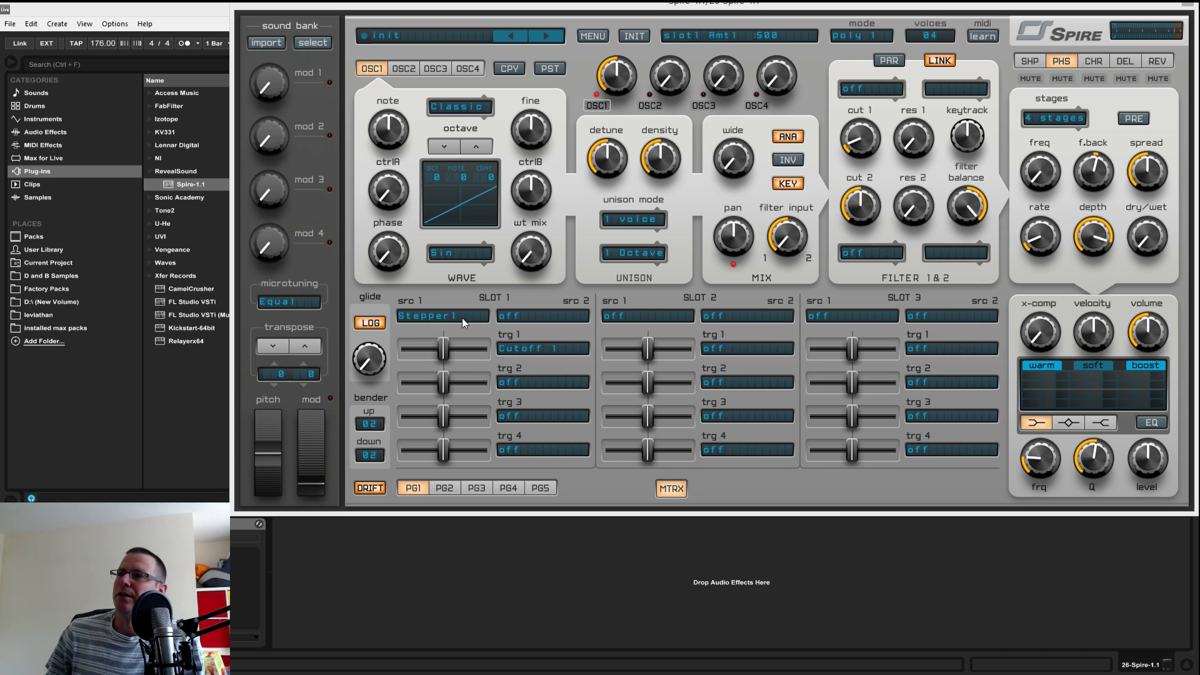
left_click_drag(440, 347, 532, 375)
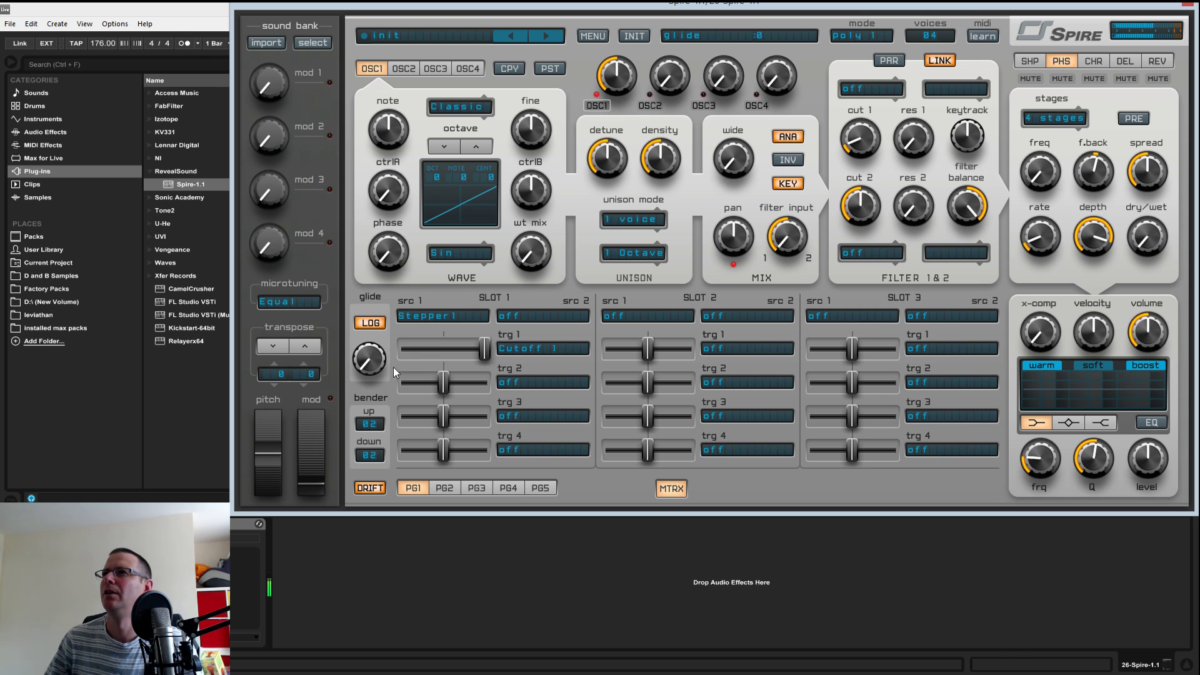
- Set stepper 1's start step to 01, its end step to 02 and its time to 1/4
left_click(674, 488)
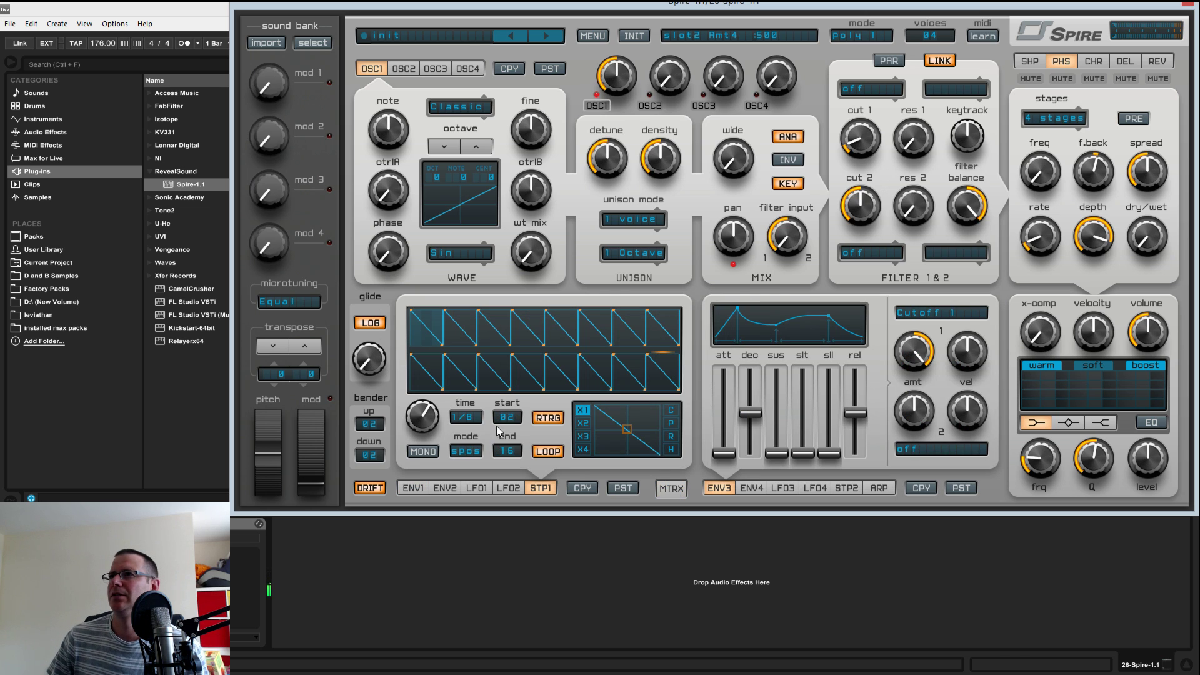
left_click(465, 417)
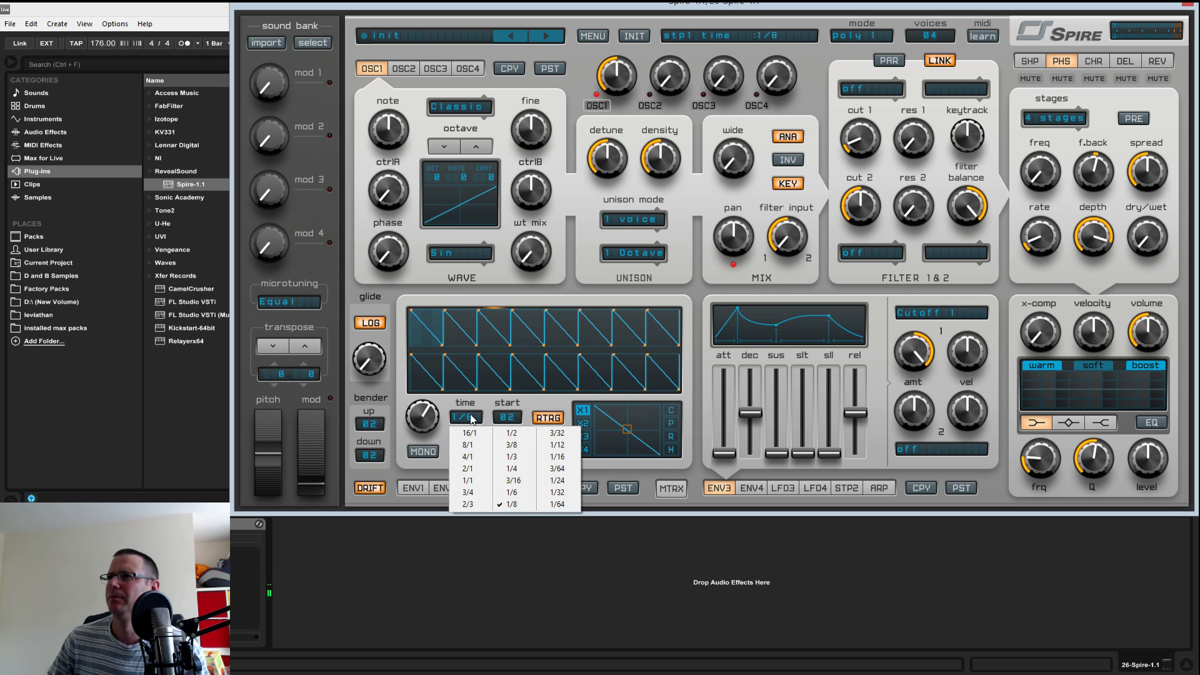
left_click(528, 407)
left_click(508, 417)
left_click(512, 435)
left_click(516, 456)
left_click(510, 479)
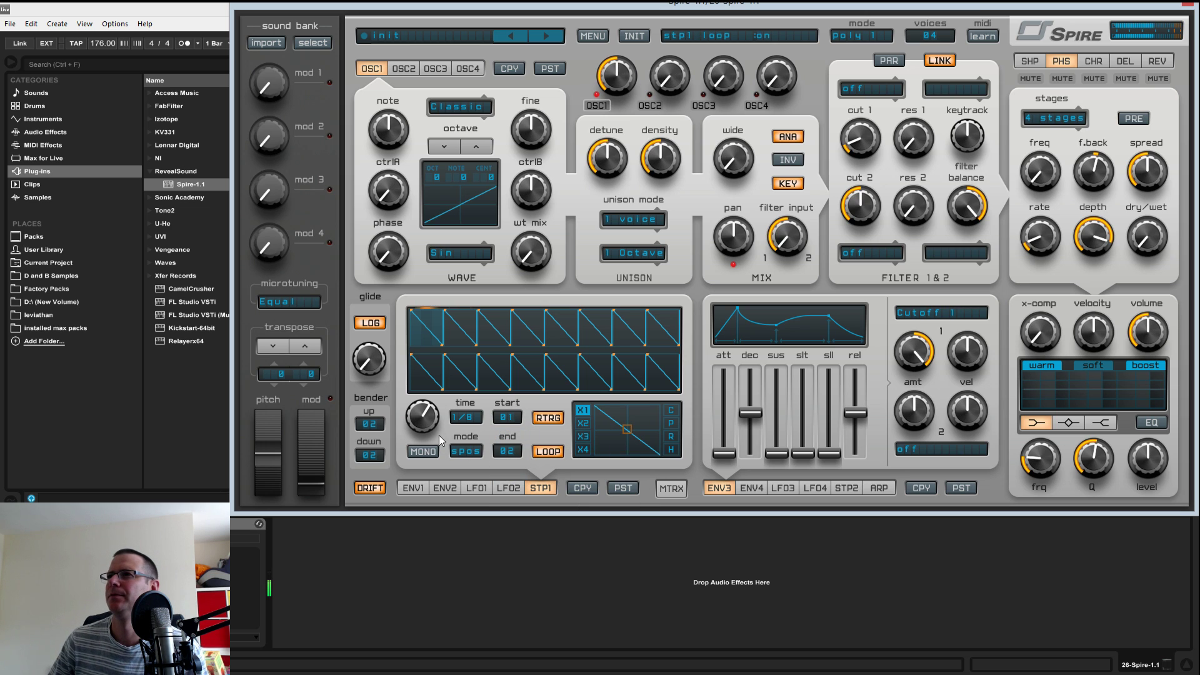
left_click(466, 418)
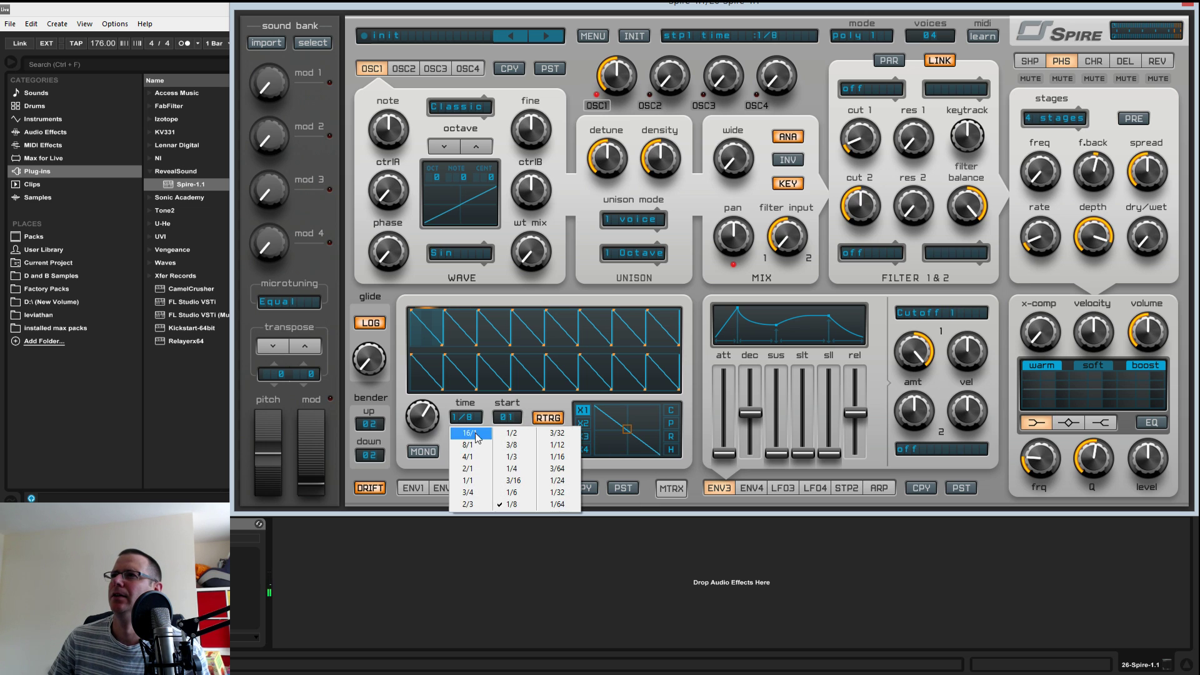
left_click(527, 470)
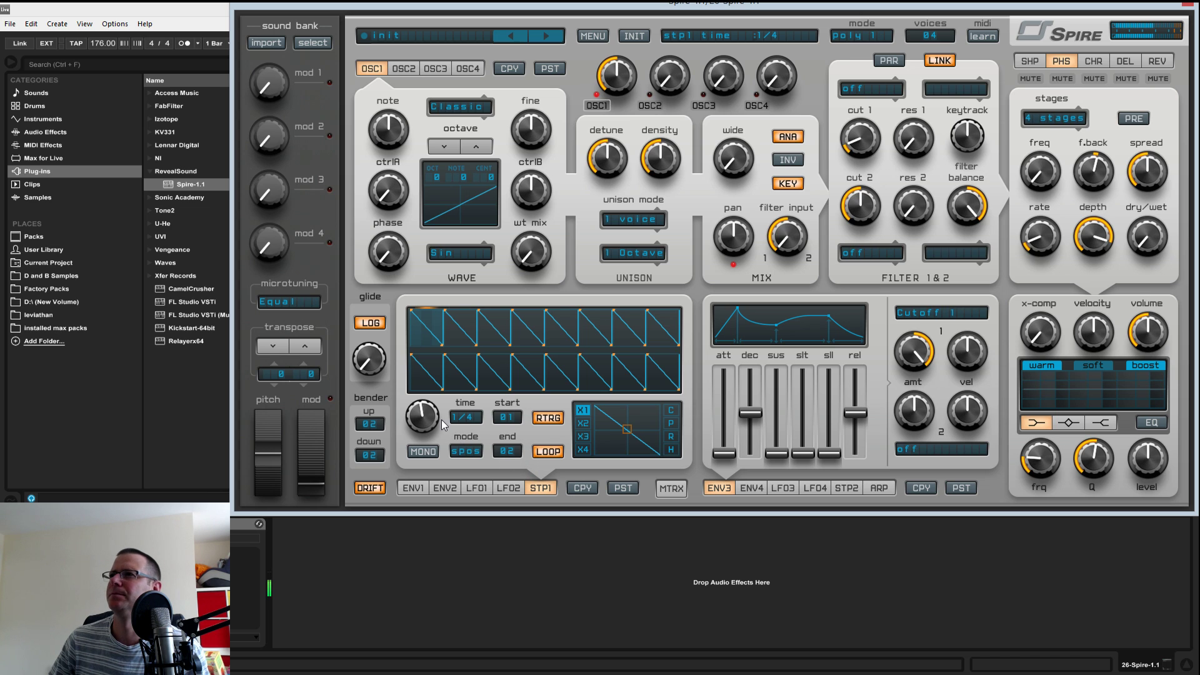
- Bend the first step's curve outward, and set filter 1 to perfecto LP4 with its cutoff at 230
left_click_drag(627, 428, 644, 406)
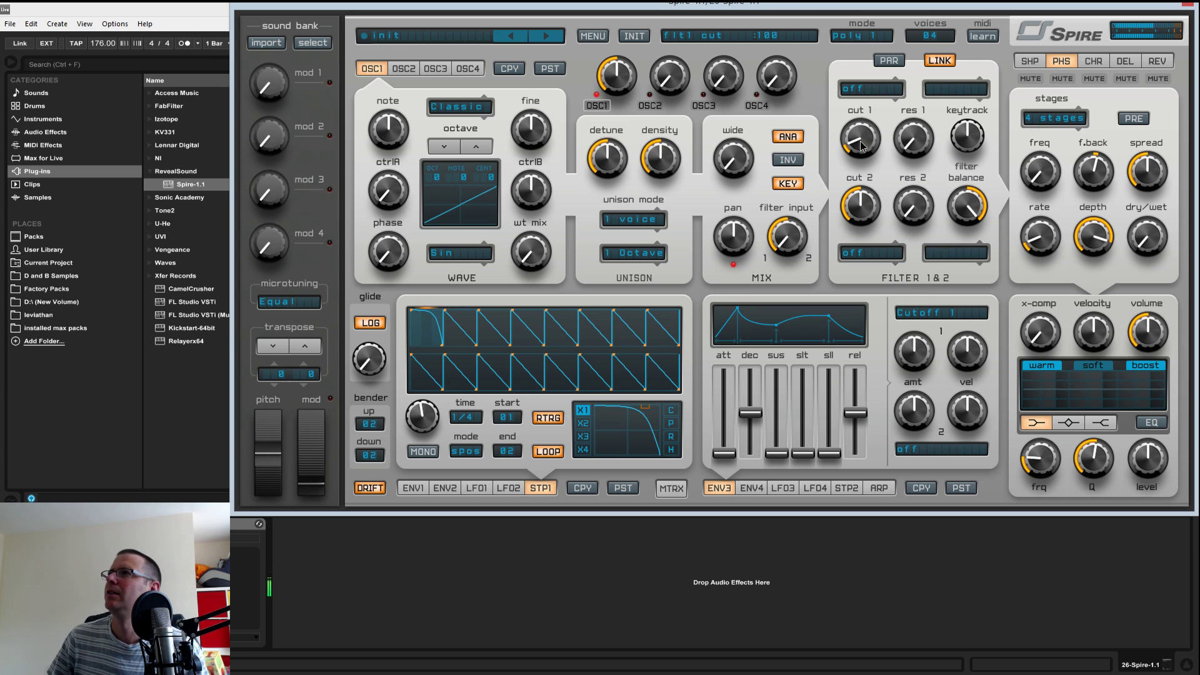
left_click_drag(863, 134, 864, 127)
left_click(871, 92)
left_click(882, 125)
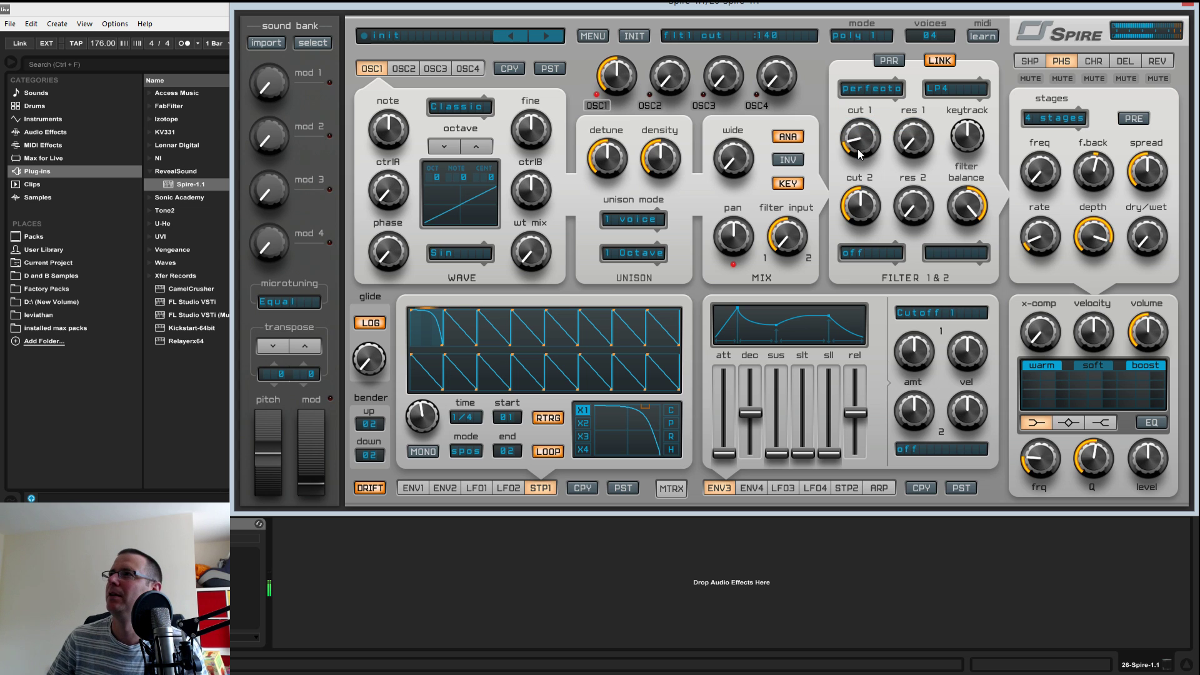
left_click_drag(857, 149, 865, 147)
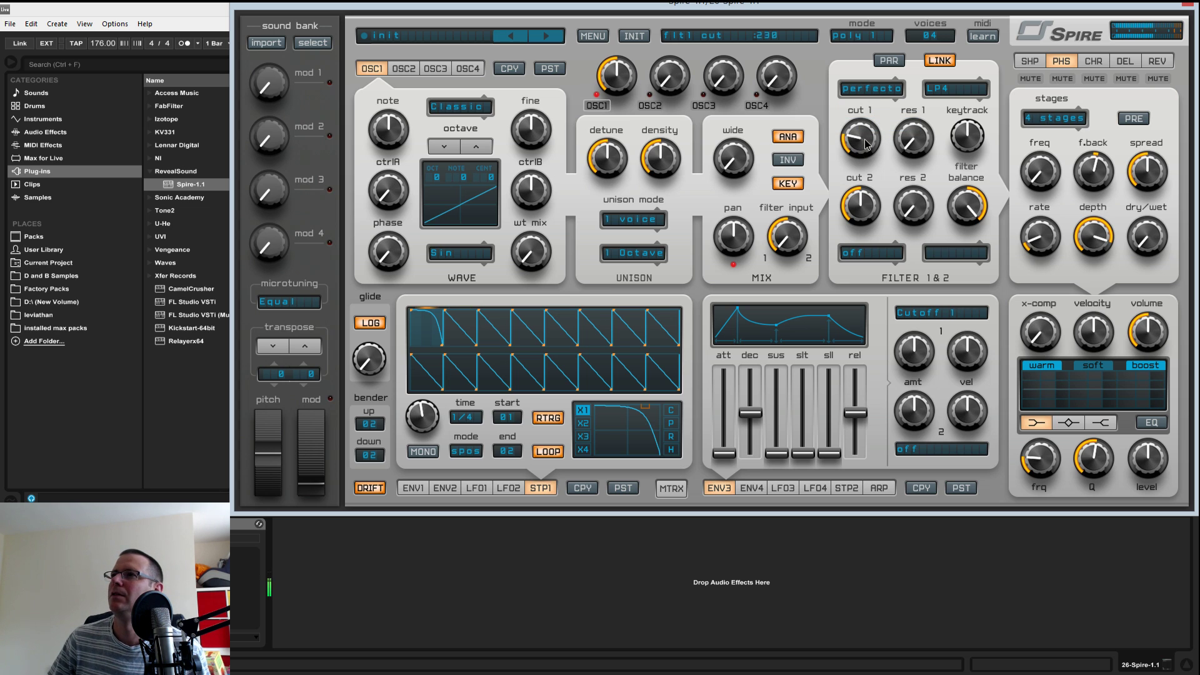
- Refine the bend of the first step's curve and set its repeat to X2
mouse_move(651, 422)
left_mouse_down()
mouse_move(620, 464)
mouse_move(627, 420)
mouse_move(647, 407)
left_mouse_up()
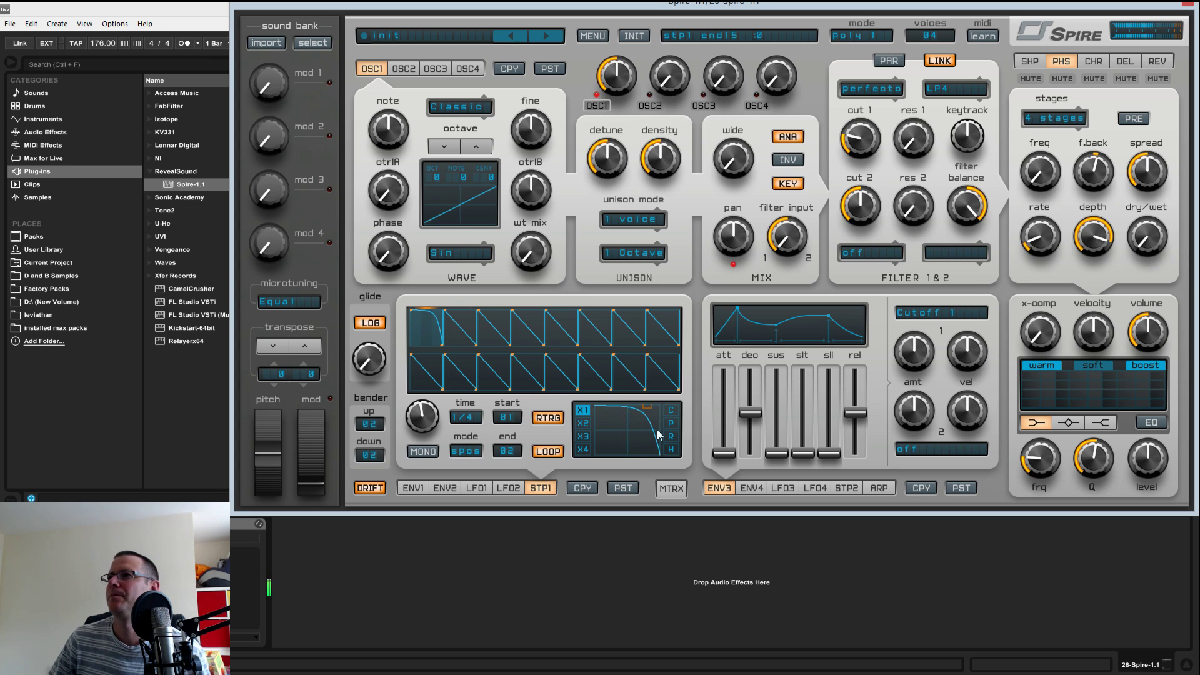
left_click(582, 424)
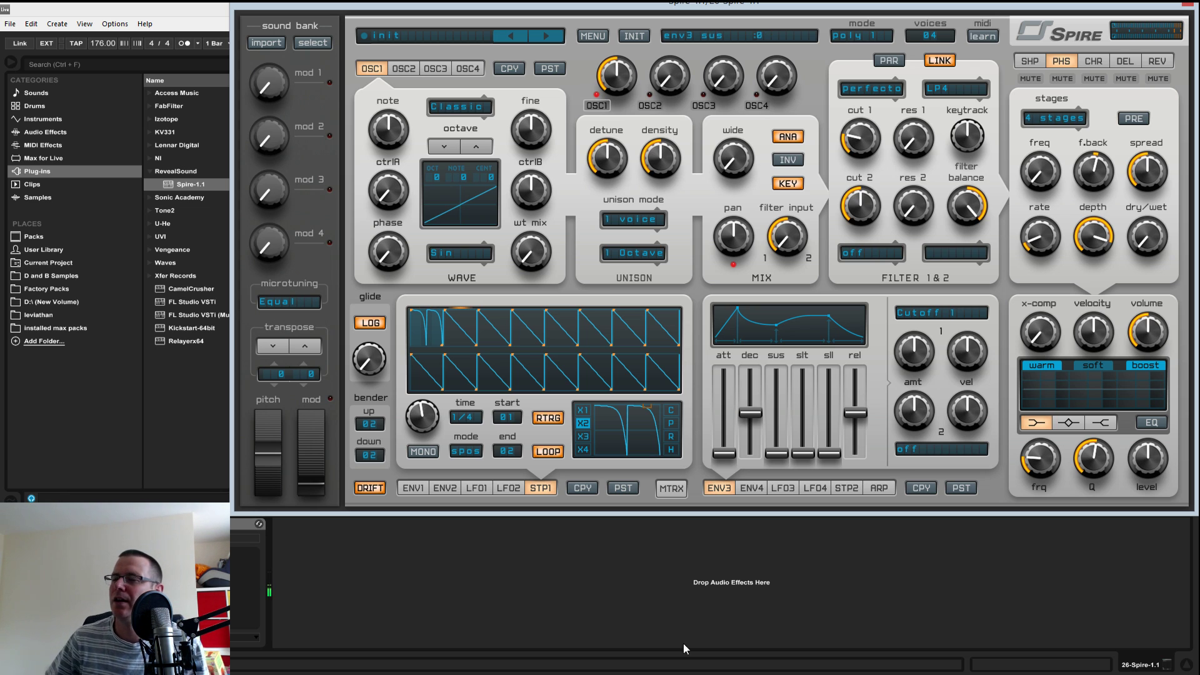
- Turn stepper 1's retrigger off and on again, and switch off its loop
left_click(557, 419)
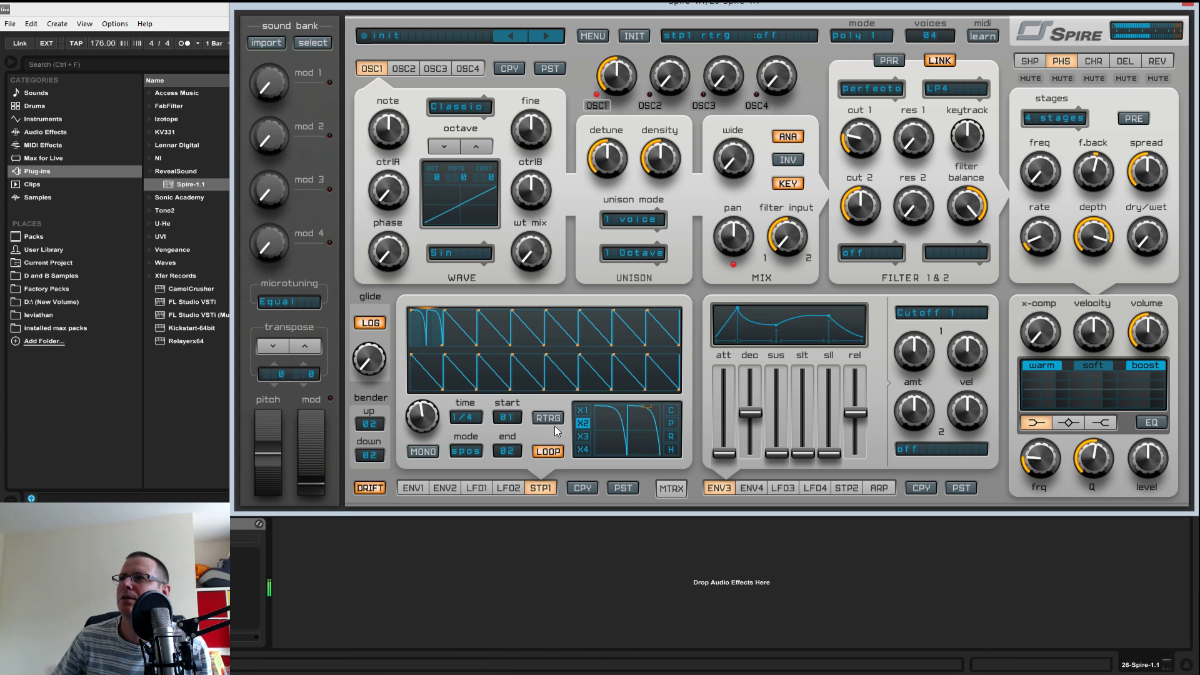
left_click(558, 420)
left_click(553, 453)
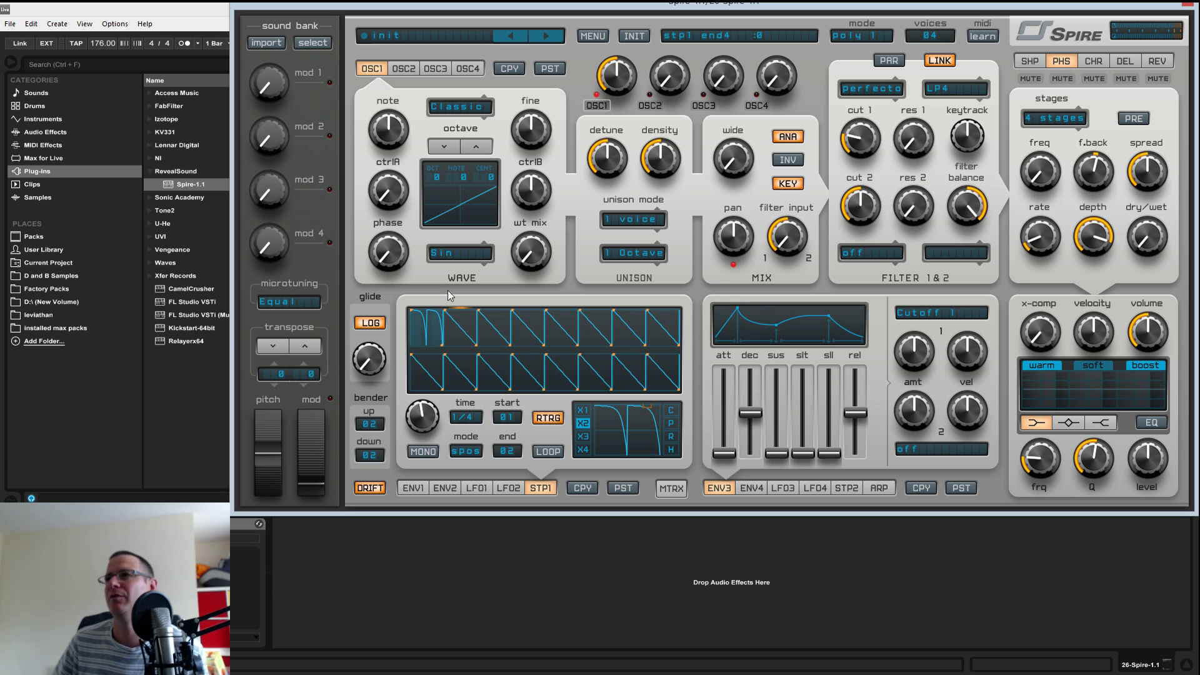
- Return the first step to X1, reverse it with R and bend it into a rising curve
mouse_move(647, 409)
left_mouse_down()
mouse_move(636, 439)
mouse_move(639, 418)
mouse_move(615, 443)
mouse_move(624, 409)
left_mouse_up()
left_click(581, 411)
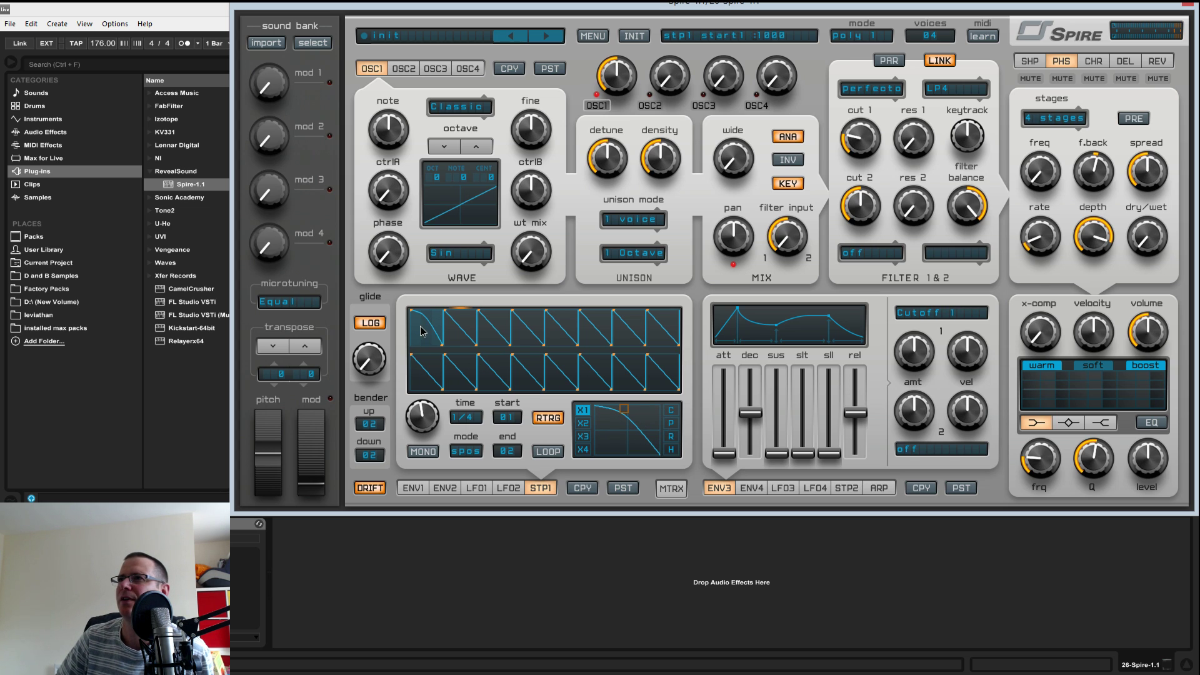
left_click(673, 436)
left_click_drag(636, 414, 624, 421)
- Bend the second step into a falling outward curve, and fine-tune the first step's rising curve so both form a hump
left_click(467, 338)
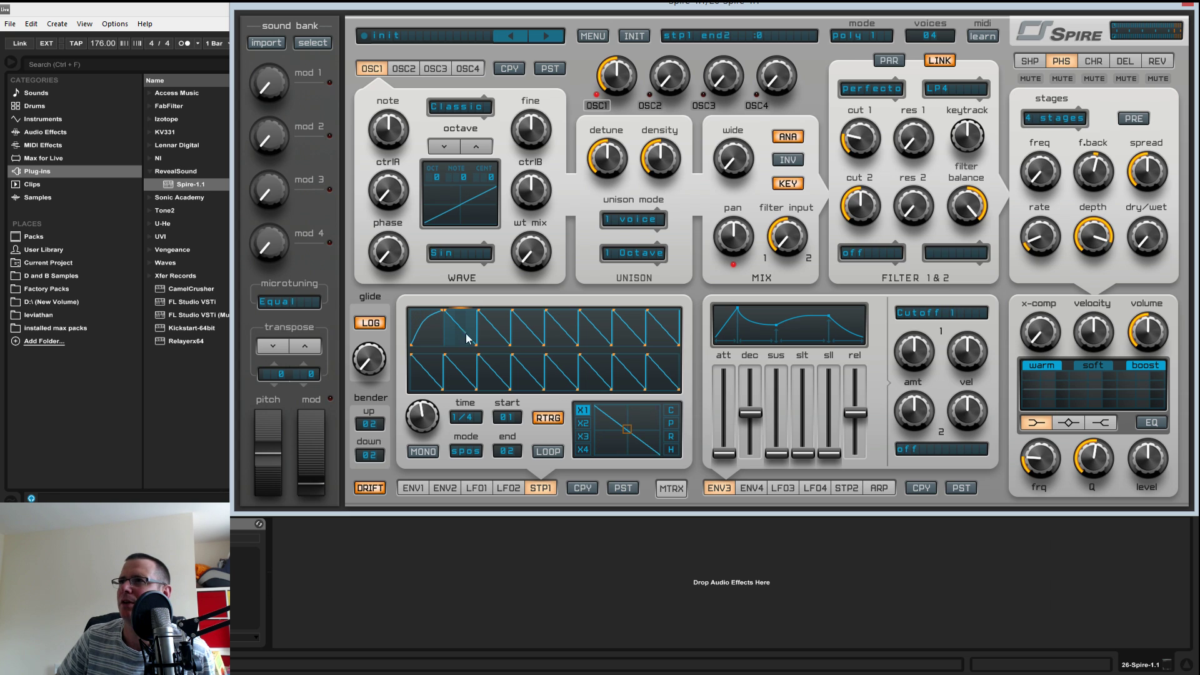
left_click_drag(632, 430, 641, 419)
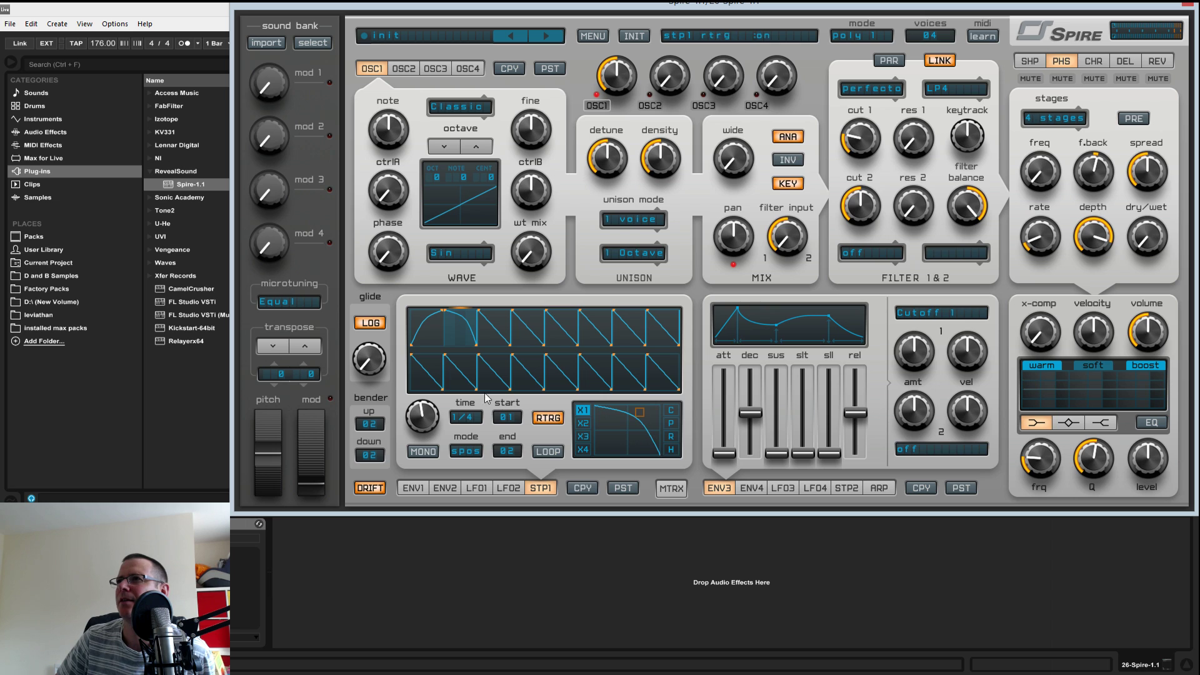
left_click(440, 343)
left_click_drag(625, 411, 624, 412)
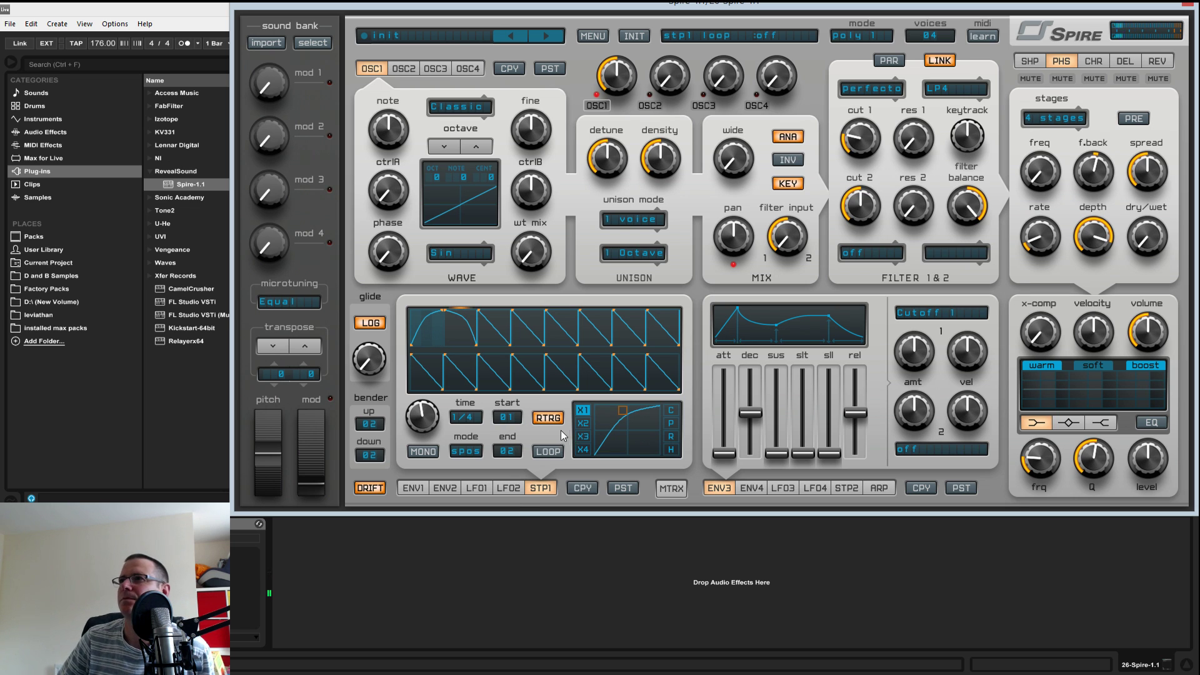
- Switch stepper 1's loop on and set its time to 1/8
left_click(554, 452)
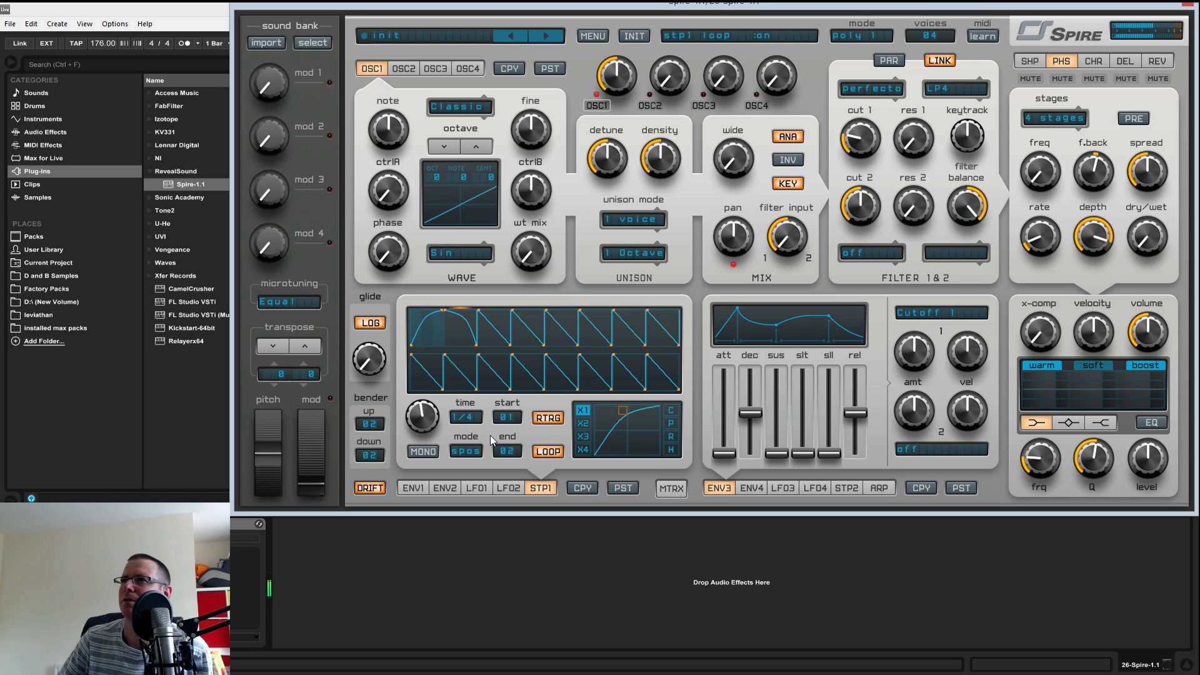
left_click(468, 419)
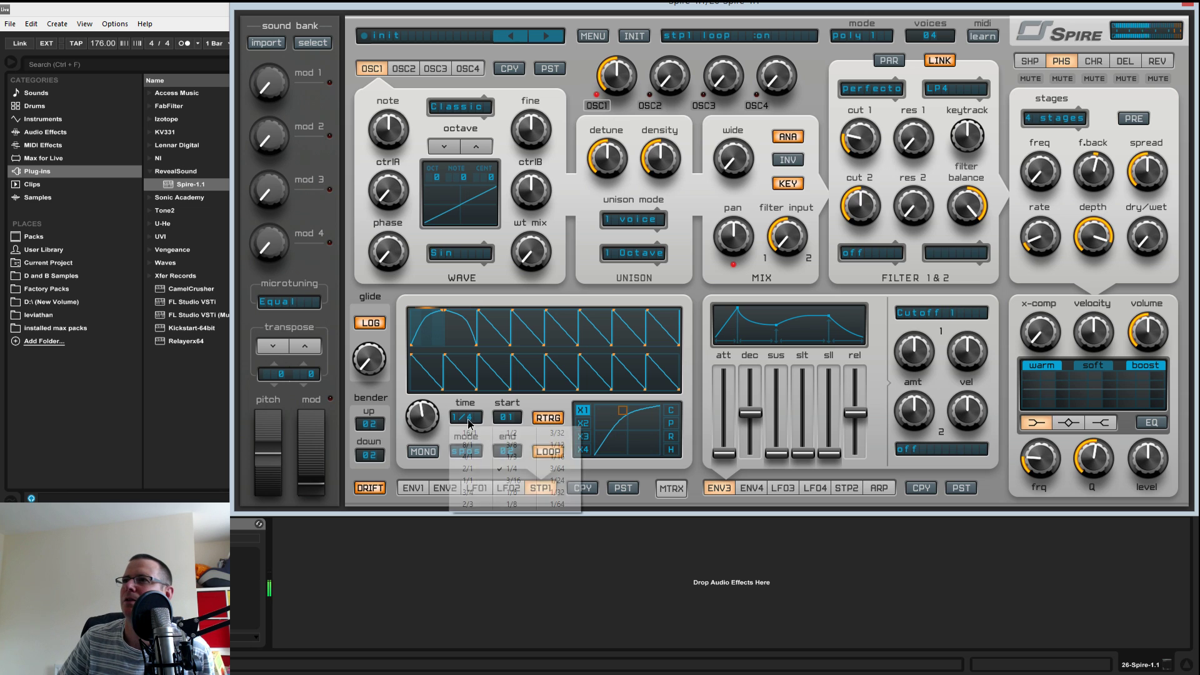
left_click(512, 503)
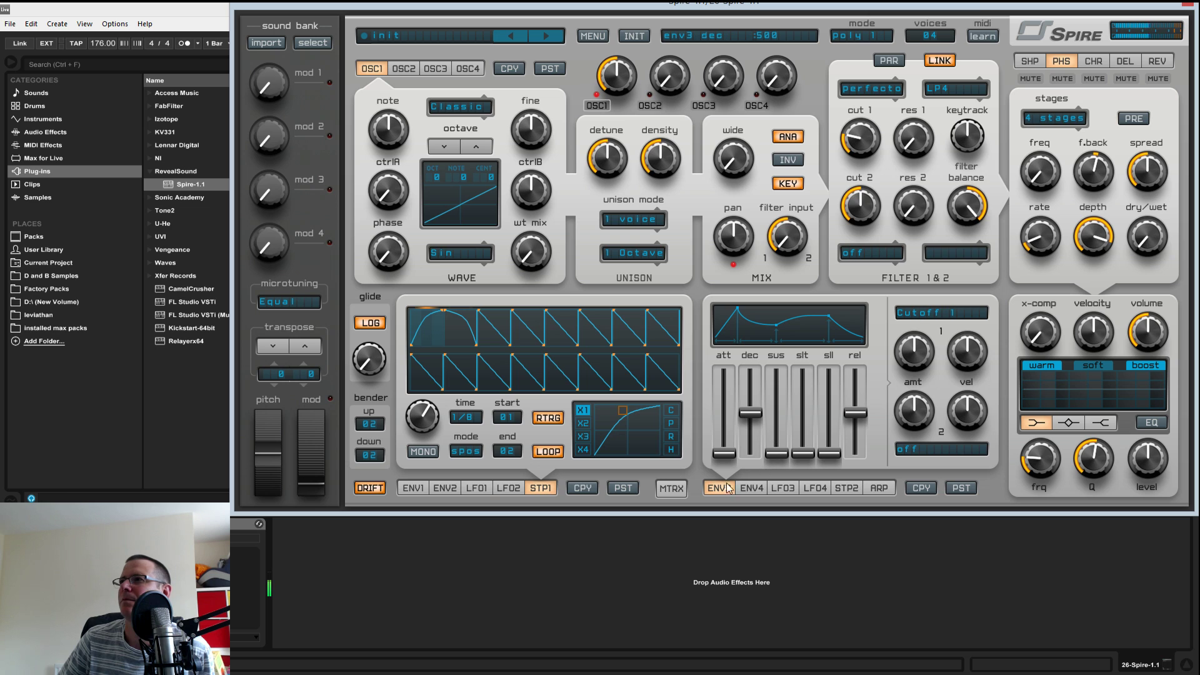
- Add Main Volume as target 2 of matrix slot 1 and raise its amount to maximum
left_click(678, 489)
left_click(524, 383)
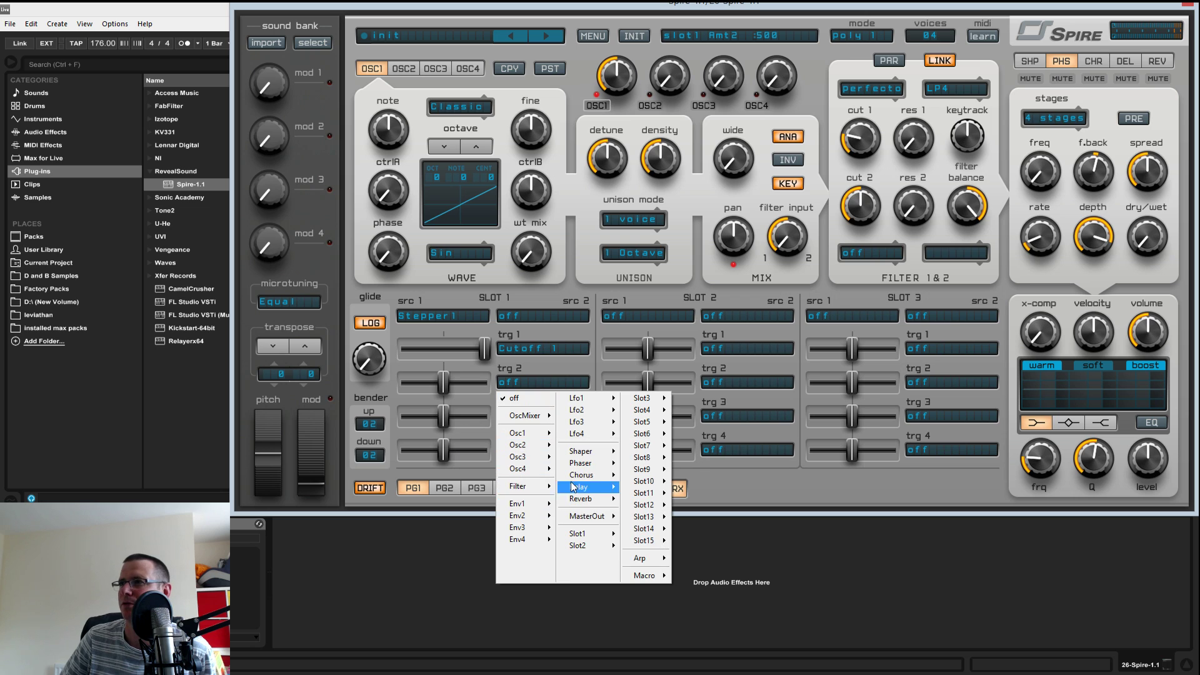
mouse_move(577, 533)
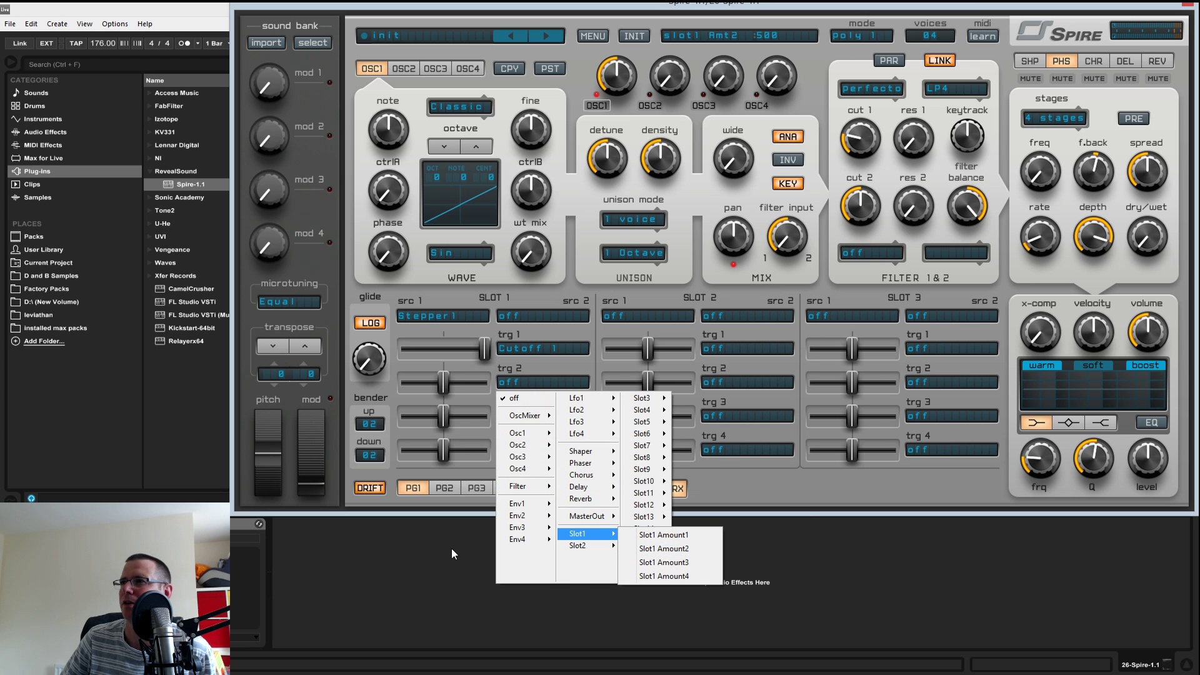
mouse_move(518, 516)
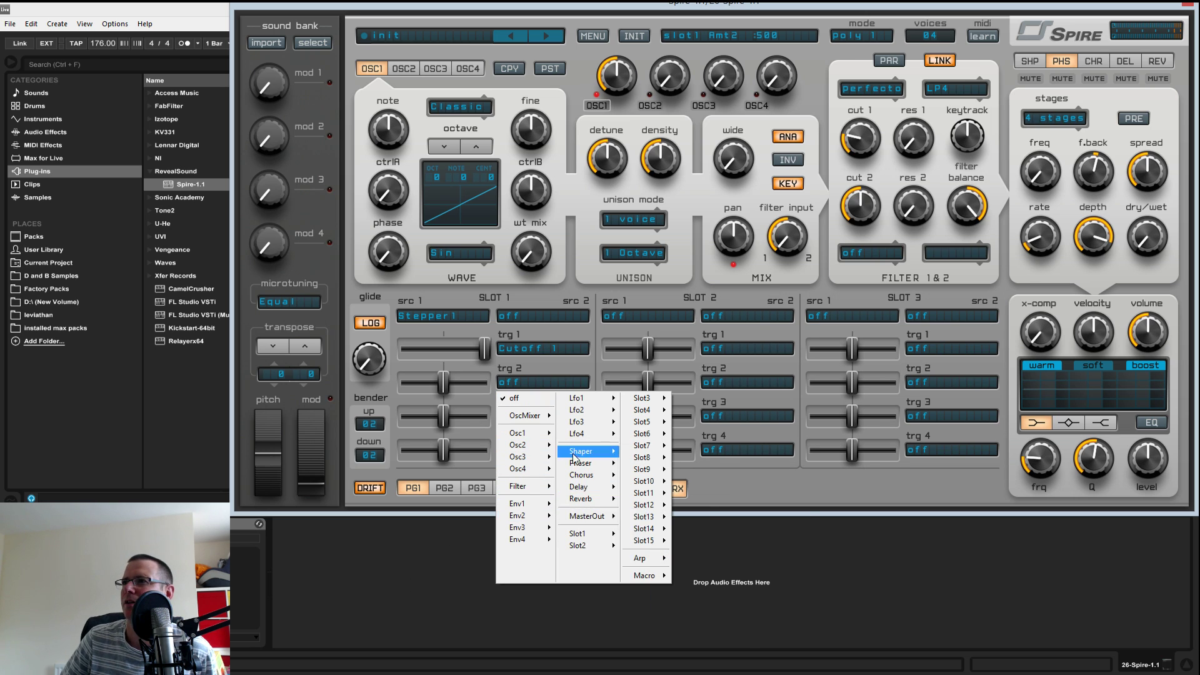
left_click(663, 532)
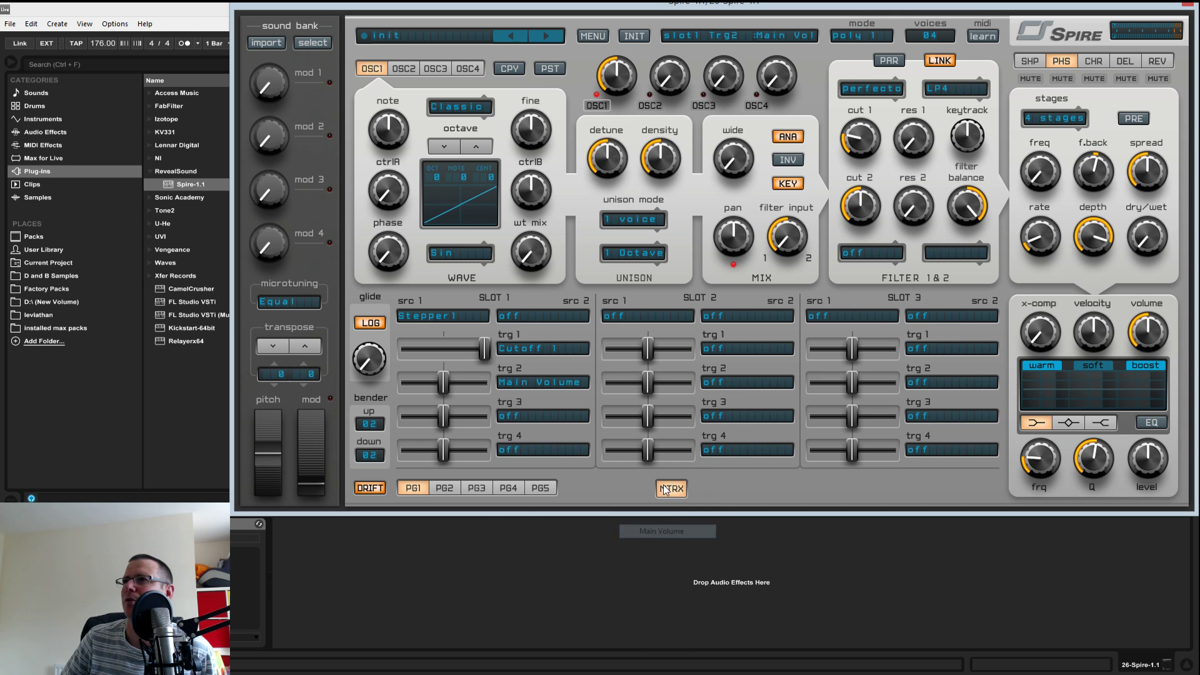
left_click_drag(445, 383, 514, 383)
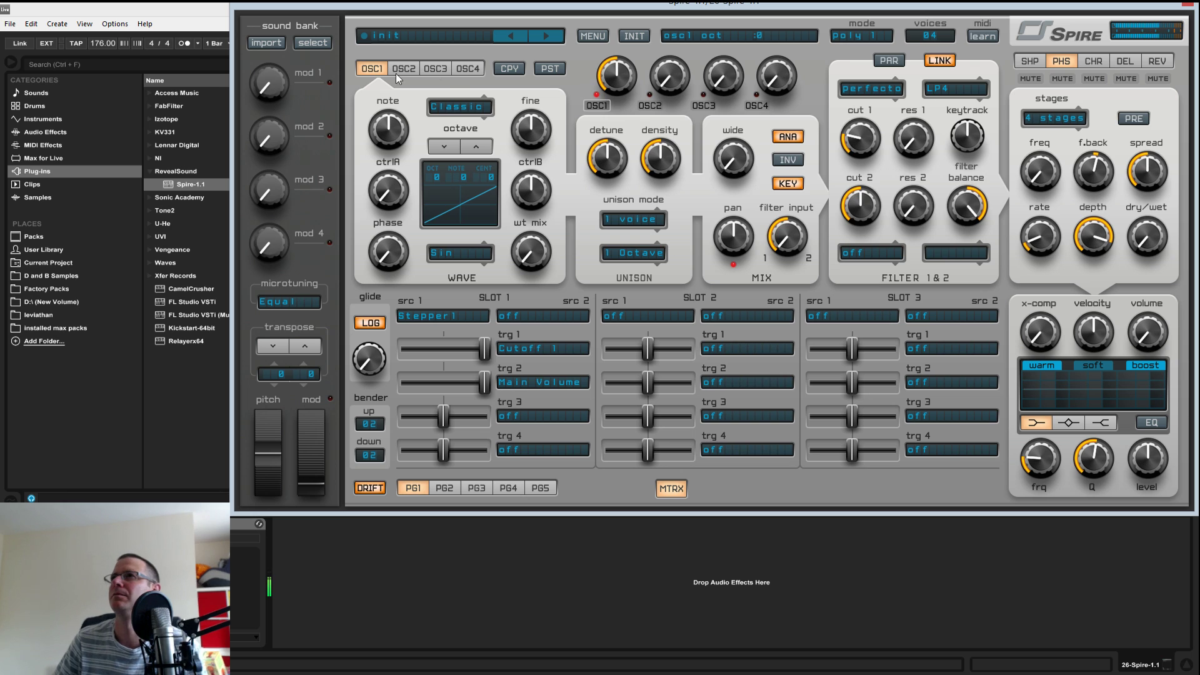
- Set oscillator 1's mode to FM and raise its ctrlA to 370
left_click(672, 488)
left_click(466, 107)
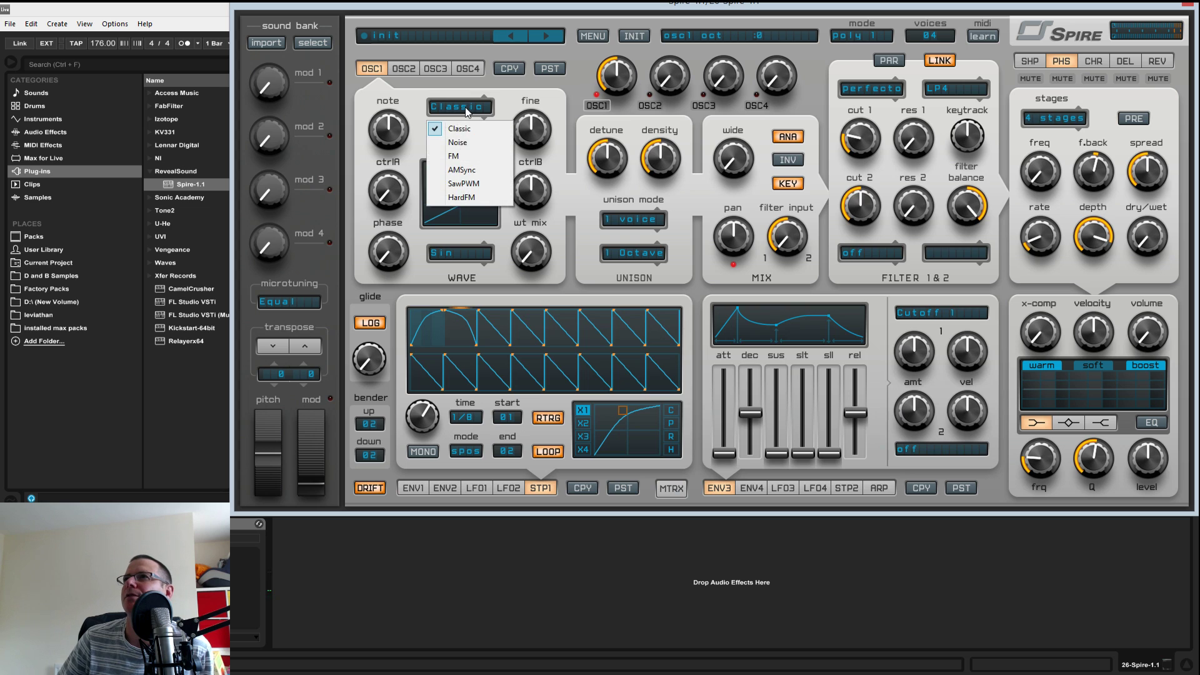
left_click(453, 156)
left_click_drag(386, 197, 403, 144)
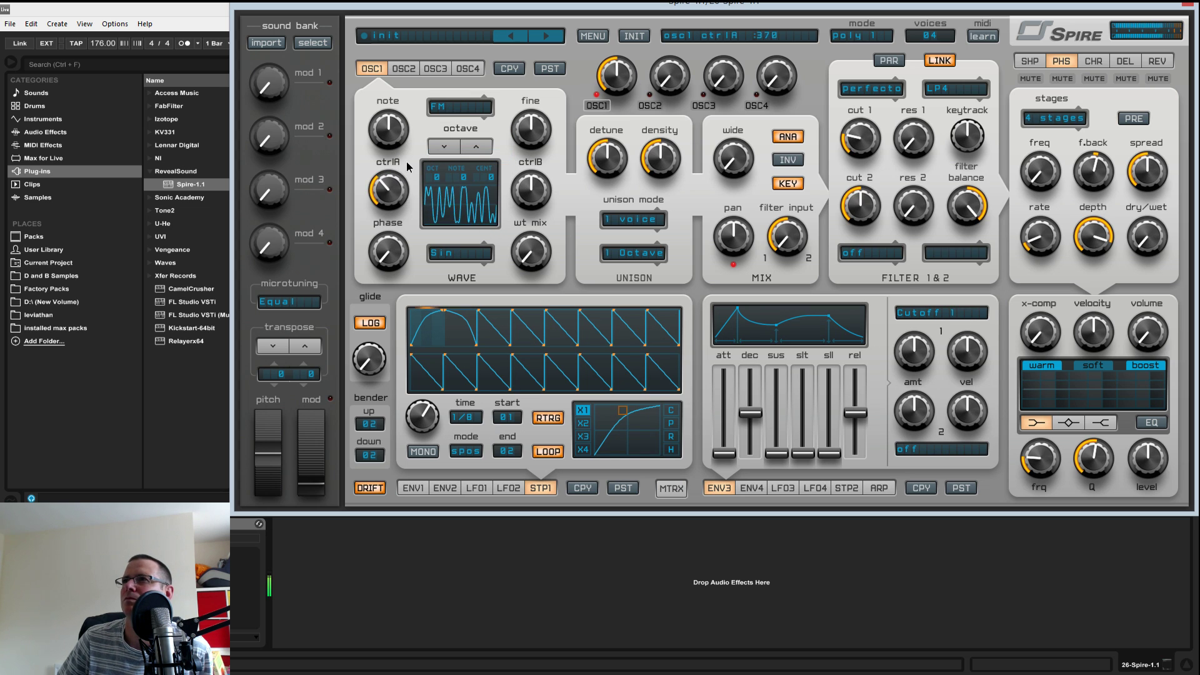
- Try some wt mix on oscillator 1, choose Guitar 1 as its waveform, and turn the wt mix back down
left_click_drag(530, 252, 535, 239)
left_click(462, 252)
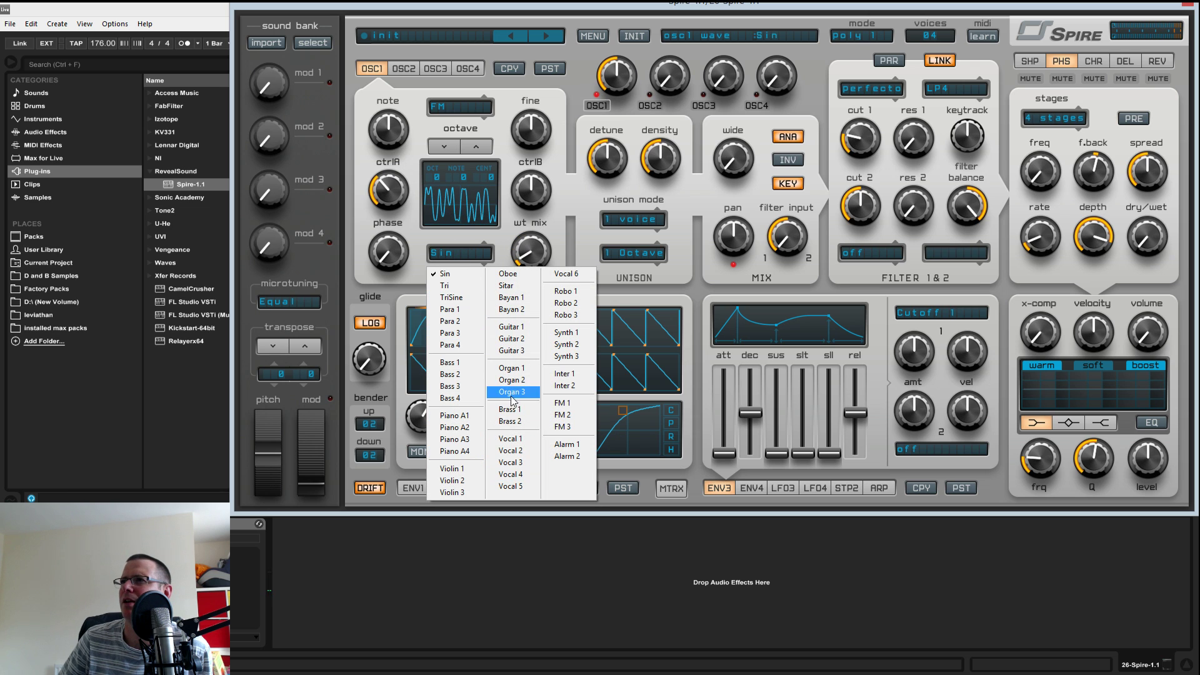
left_click(511, 326)
mouse_move(531, 257)
left_mouse_down()
mouse_move(532, 235)
mouse_move(528, 271)
left_mouse_up()
- Lower oscillator 1 by one octave and reduce its ctrlA to 90
left_click(443, 148)
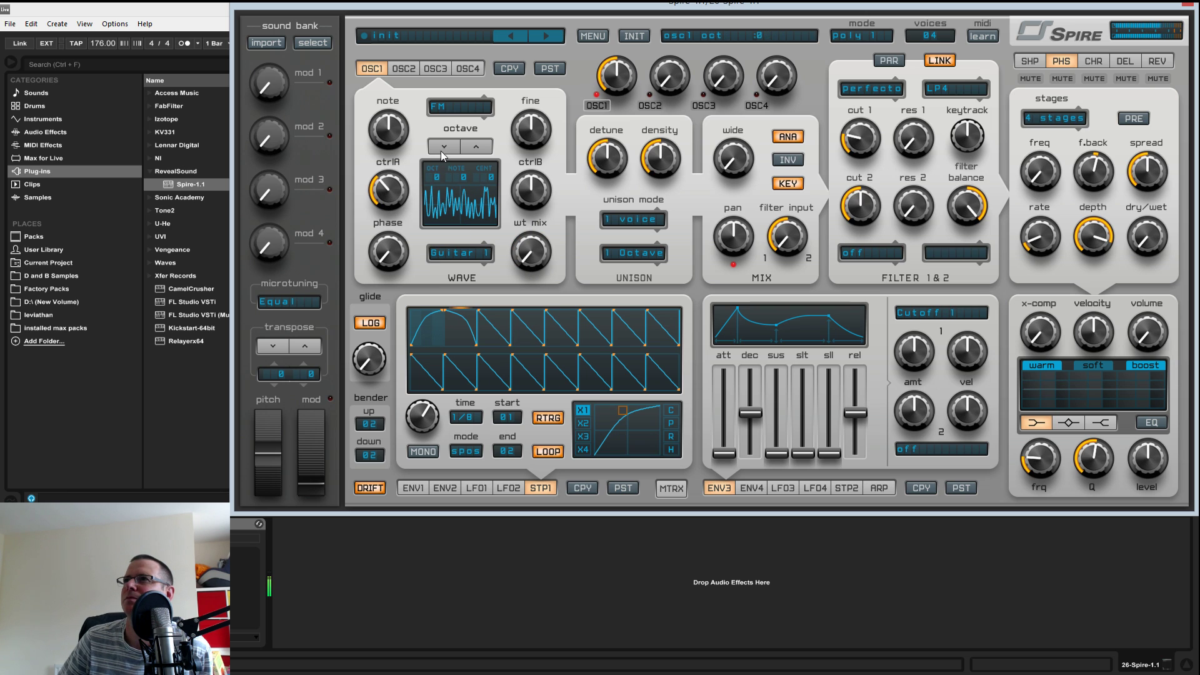
left_click_drag(395, 193, 394, 221)
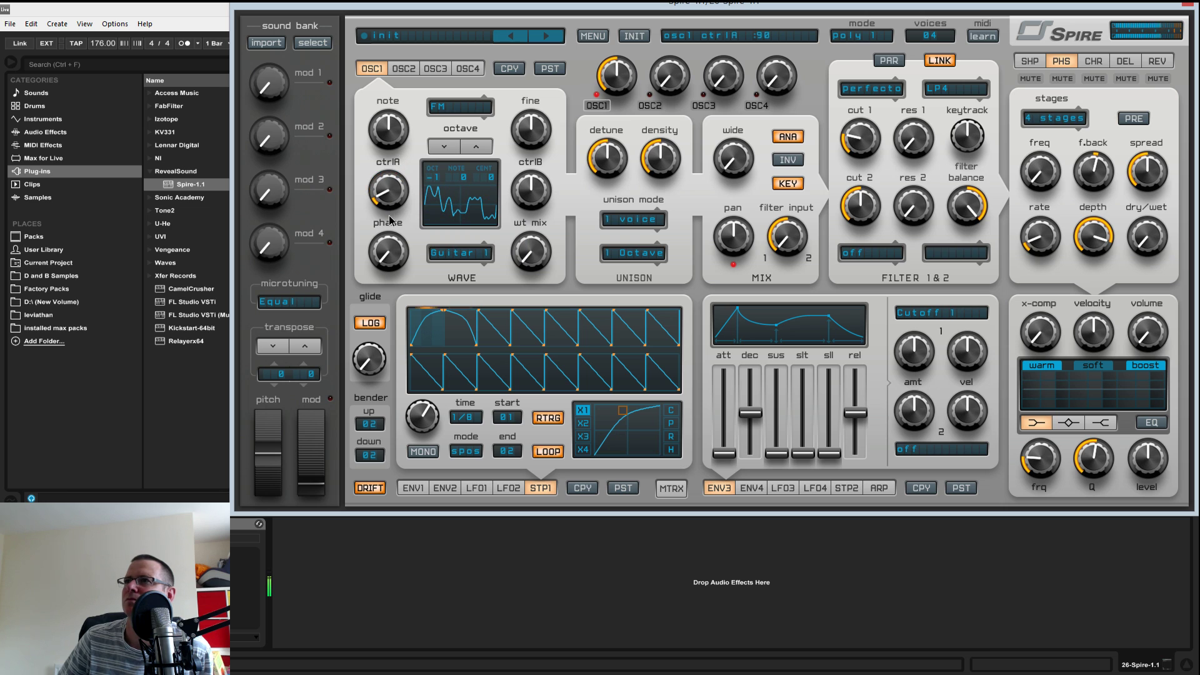
- Set stepper 1's time to 1/4 and add Osc1 CtrlA as target 3 of matrix slot 1 with a strong positive amount
left_click(466, 419)
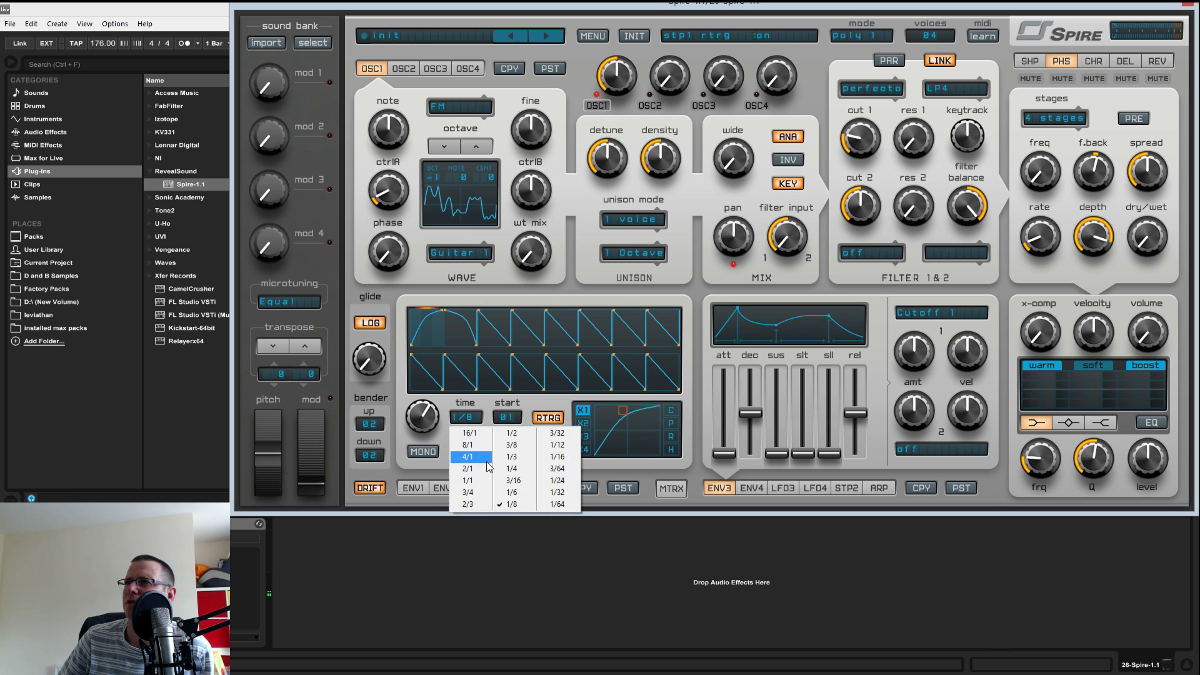
left_click(511, 468)
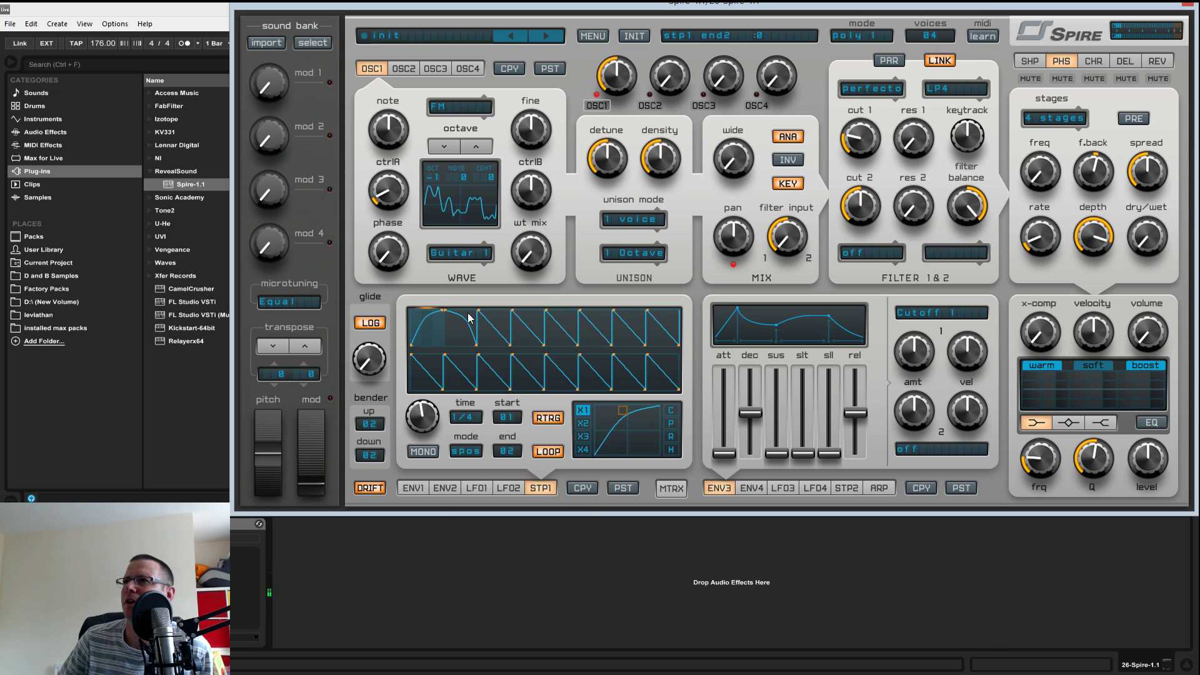
left_click(672, 488)
left_click(534, 417)
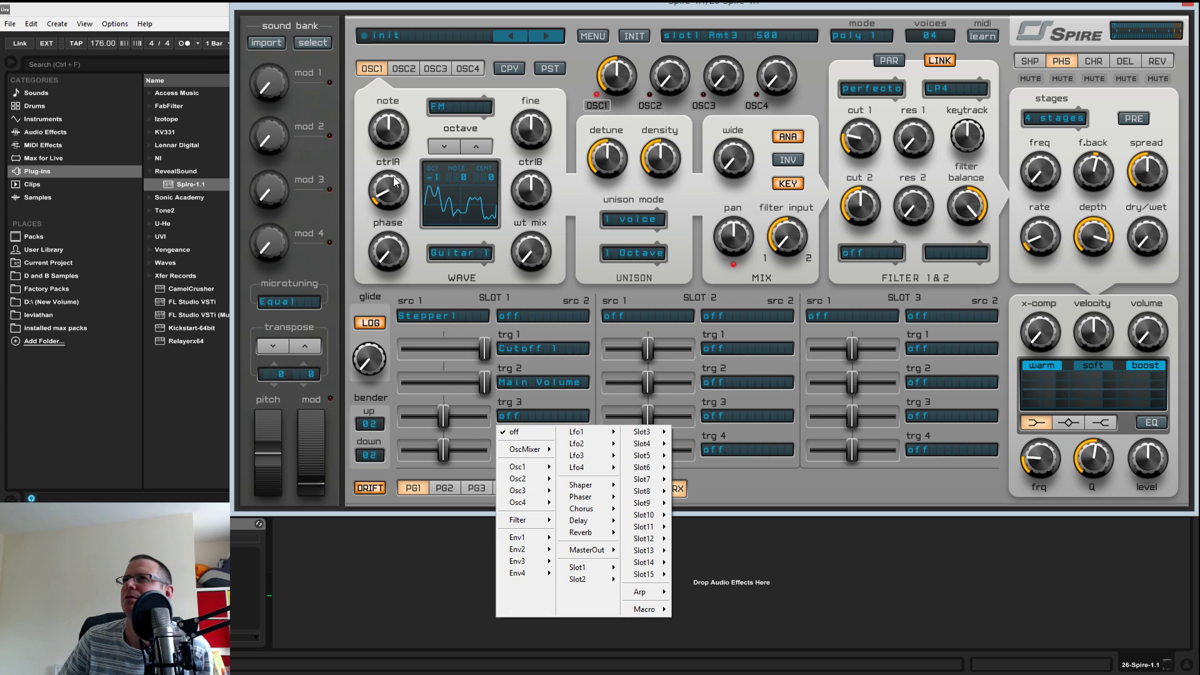
mouse_move(531, 467)
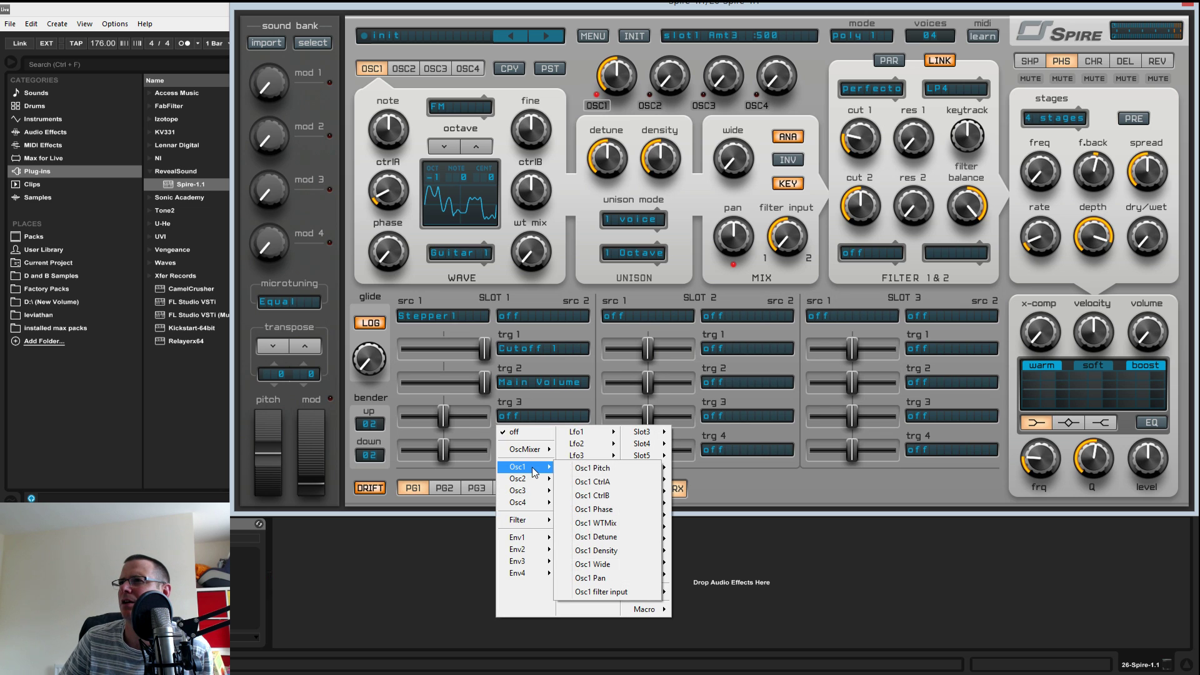
left_click(610, 482)
left_click_drag(445, 417, 482, 420)
- Give oscillator 1 a two-voice unison, lowering its density to about 170 and reducing its detune
left_click(637, 222)
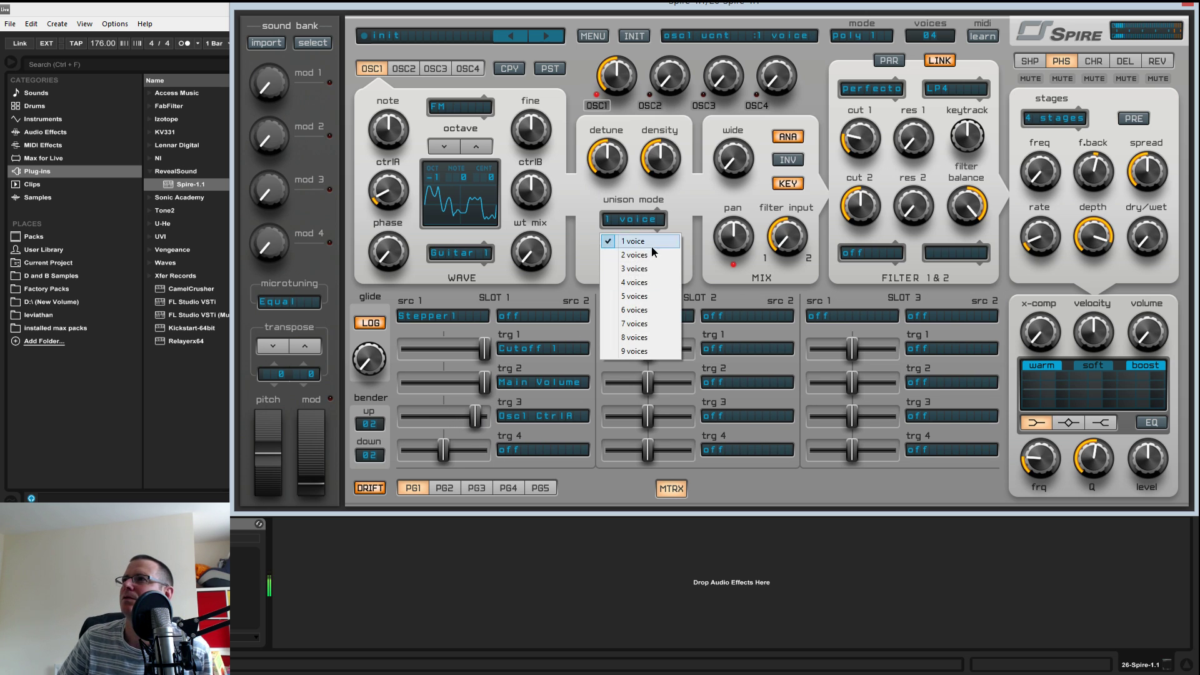
left_click(650, 255)
left_click_drag(661, 172, 662, 201)
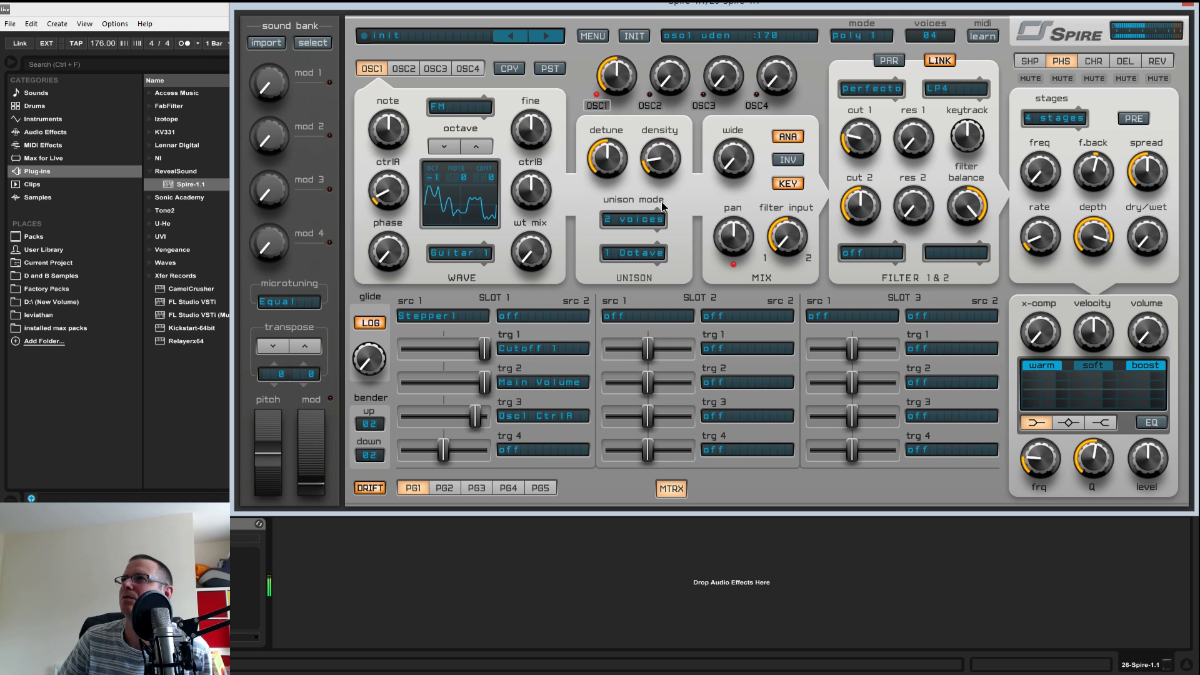
left_click_drag(608, 164, 603, 185)
left_click_drag(603, 169, 658, 160)
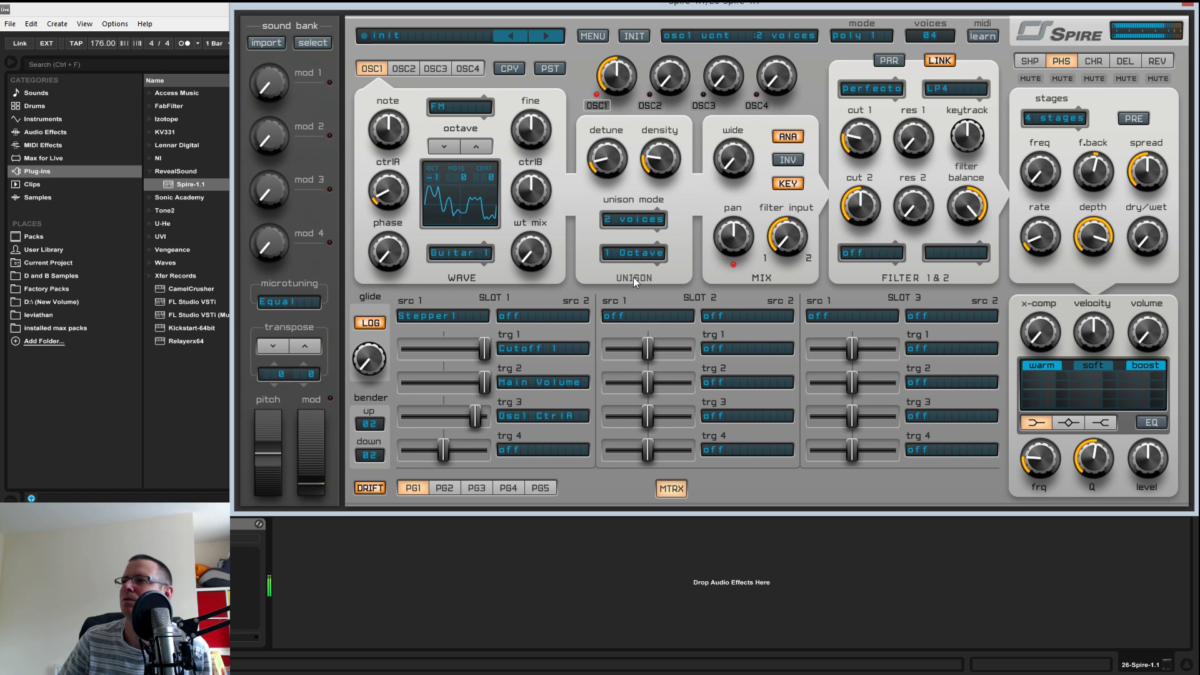
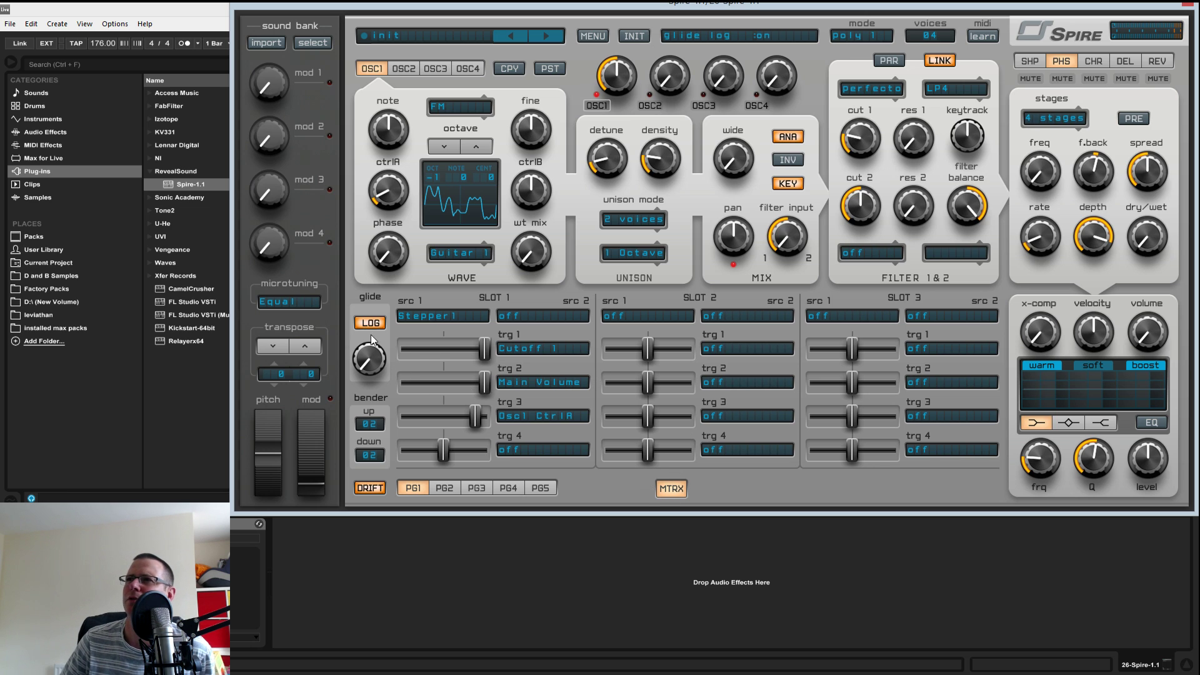
- Try the sound with matrix slot 1's Cutoff 1 amount near zero, and return that amount to maximum
left_click_drag(487, 348, 452, 369)
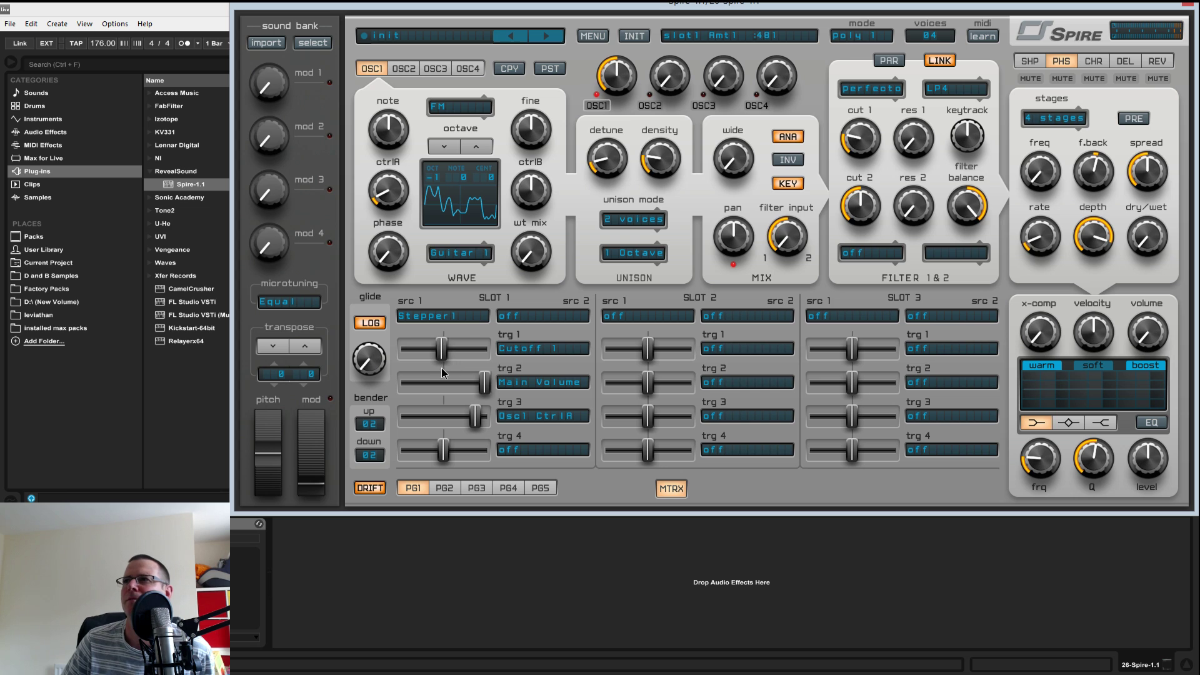
left_click_drag(441, 348, 491, 382)
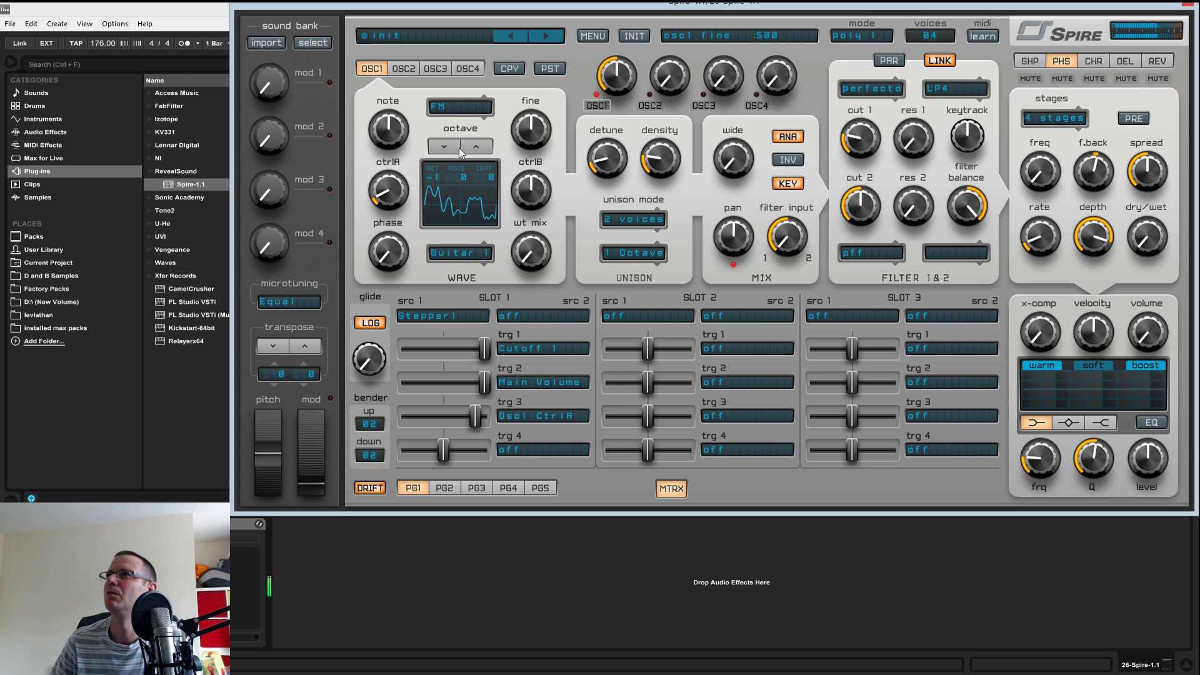
- Bring in oscillator 2 in Classic mode with the Sin waveform, full wt mix and a mixer level of about 495
left_click(403, 70)
left_click_drag(660, 83, 656, 54)
left_click(470, 107)
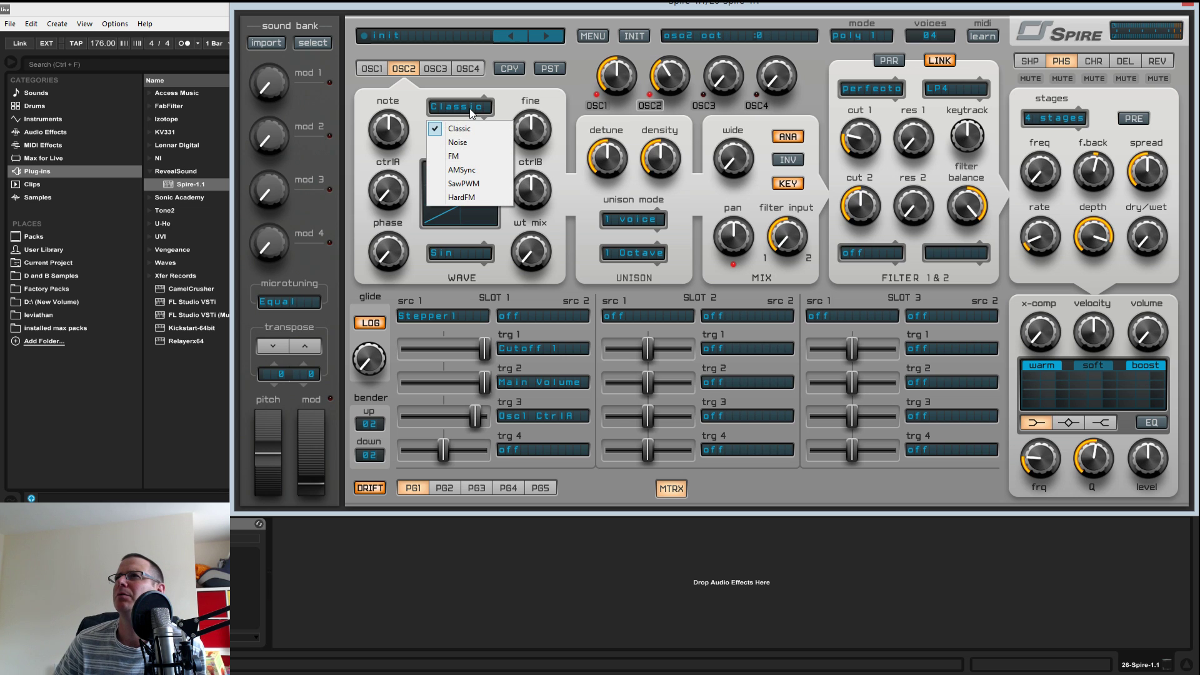
left_click(468, 127)
left_click_drag(550, 258, 549, 207)
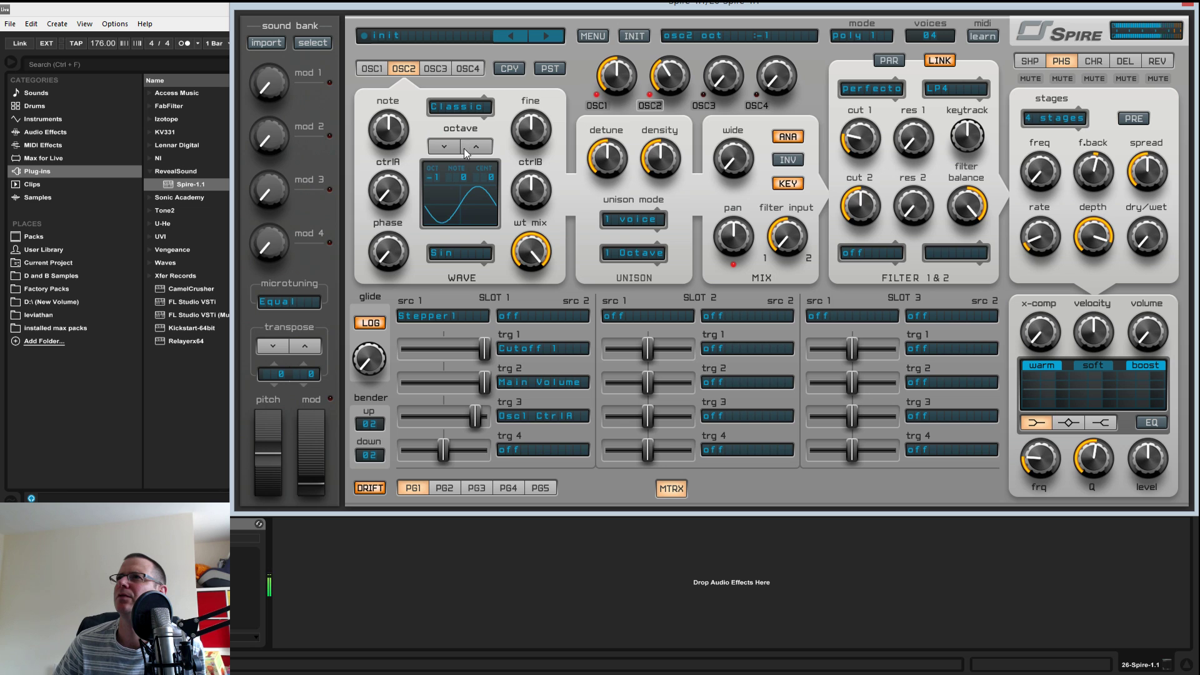
left_click_drag(657, 81, 664, 59)
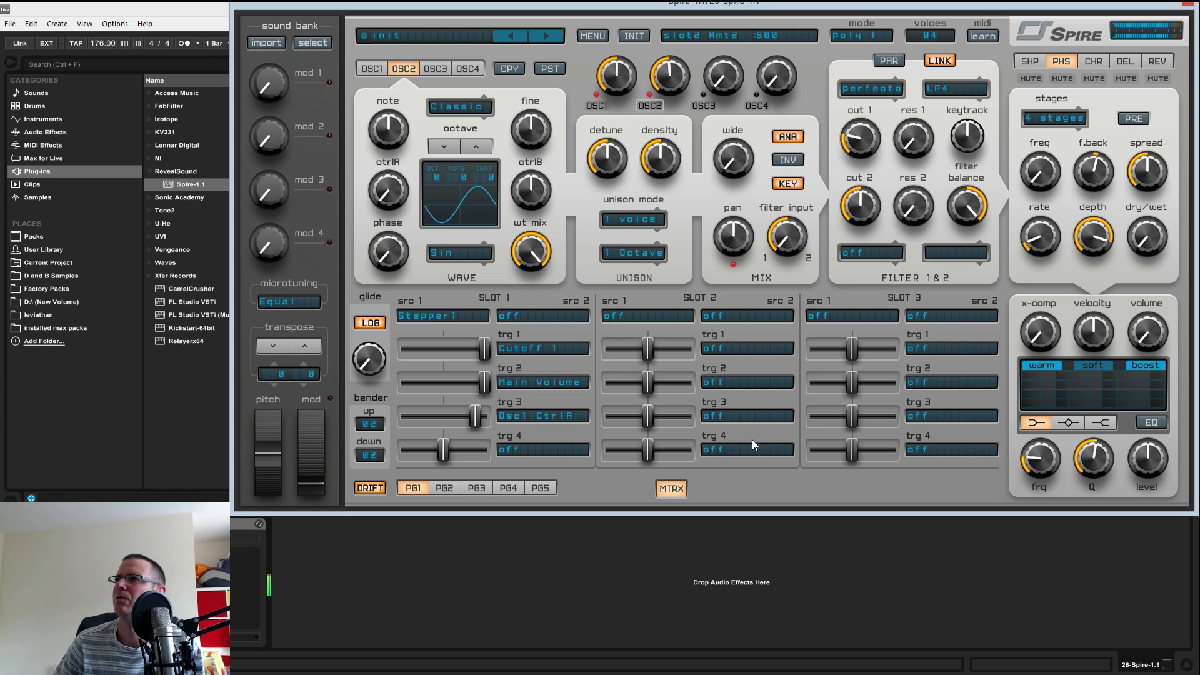
- Compare stepper 1 with mono on and off, leaving mono enabled
left_click(664, 490)
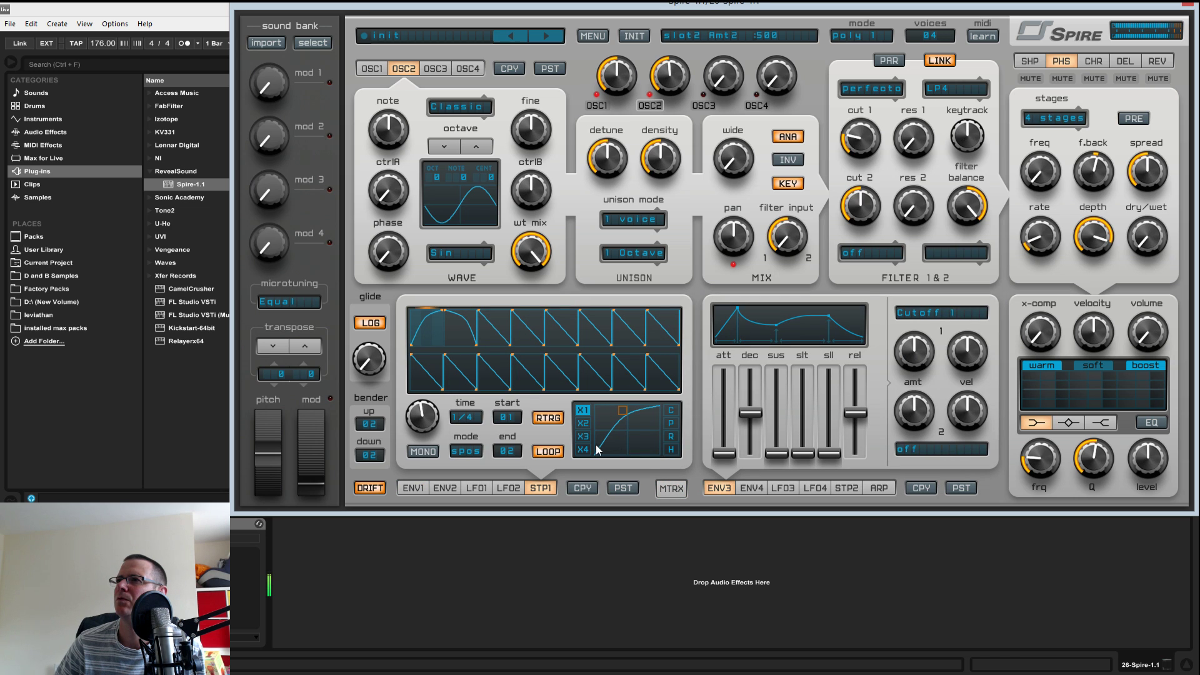
left_click(426, 452)
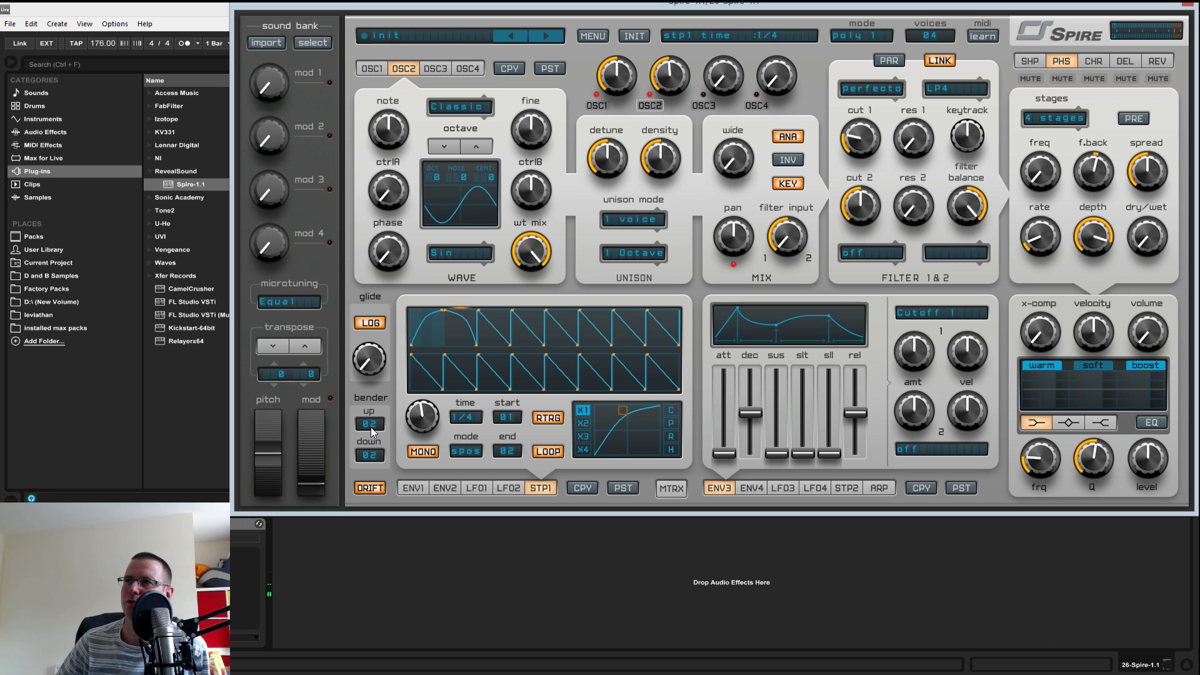
left_click(423, 451)
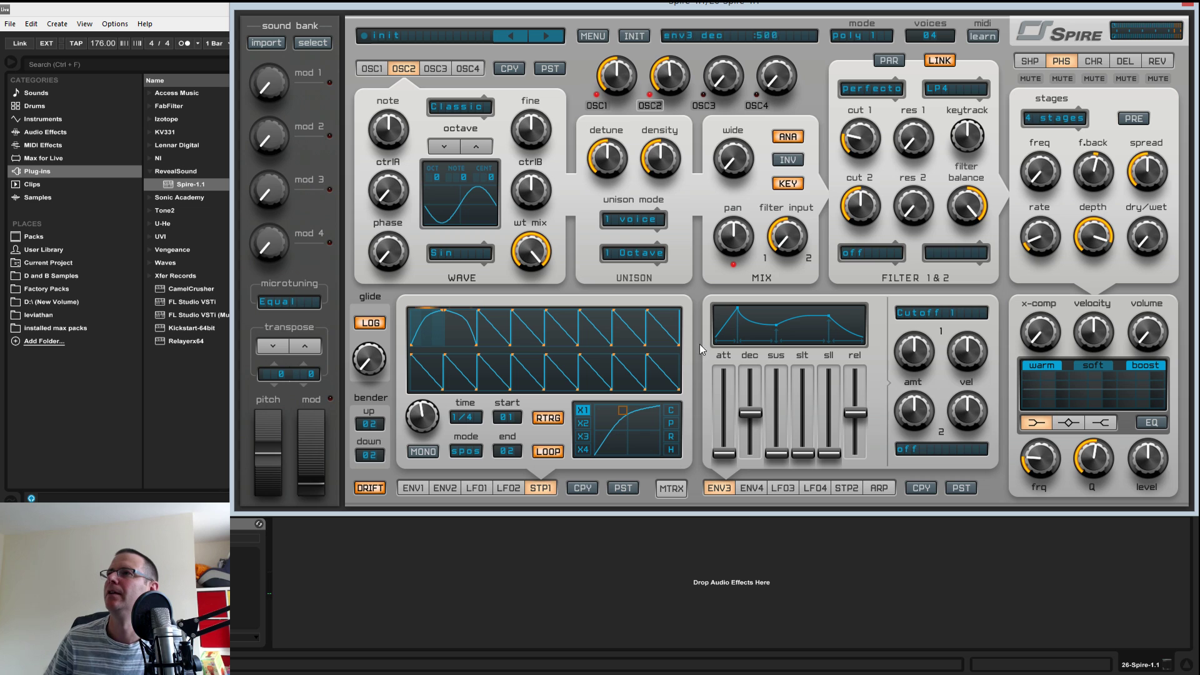
left_click(424, 453)
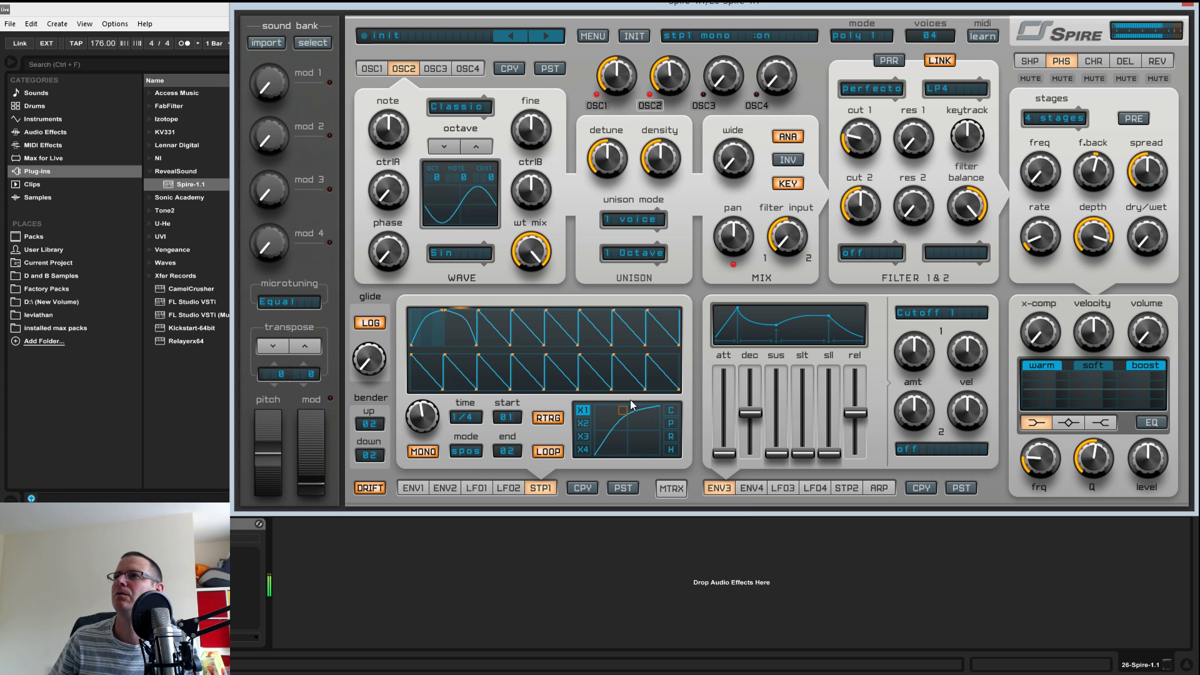
- Show the shaper effect, mute it, and reinitialize the whole patch
left_click(1029, 63)
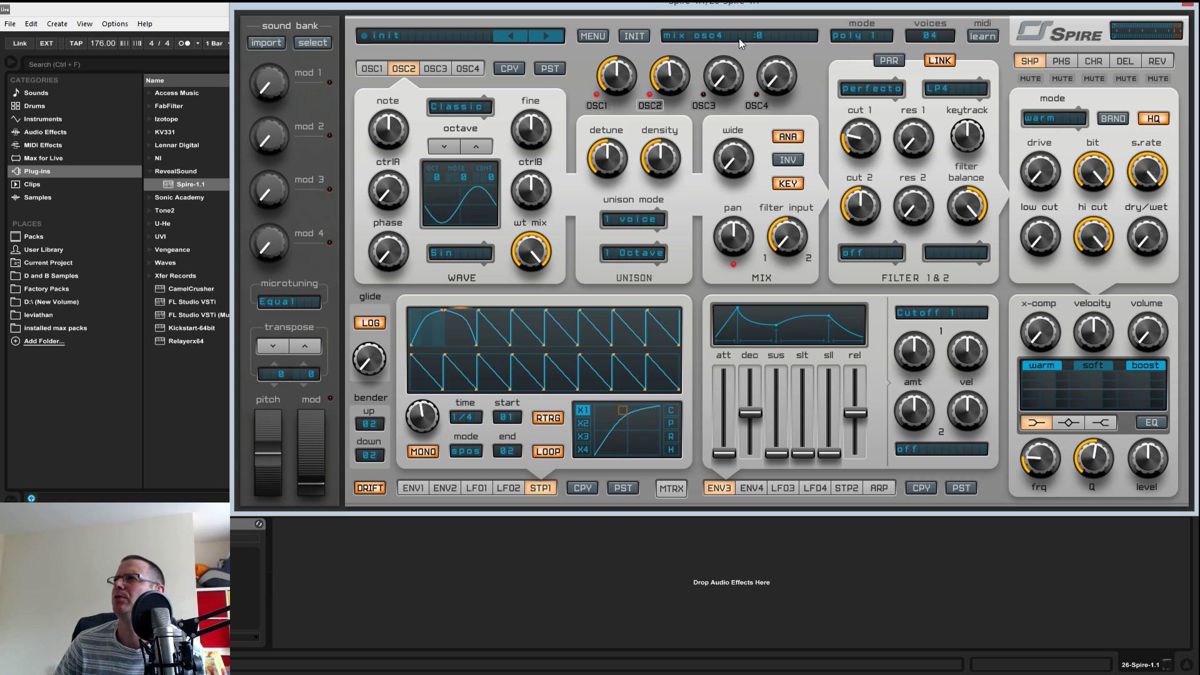
left_click(1031, 79)
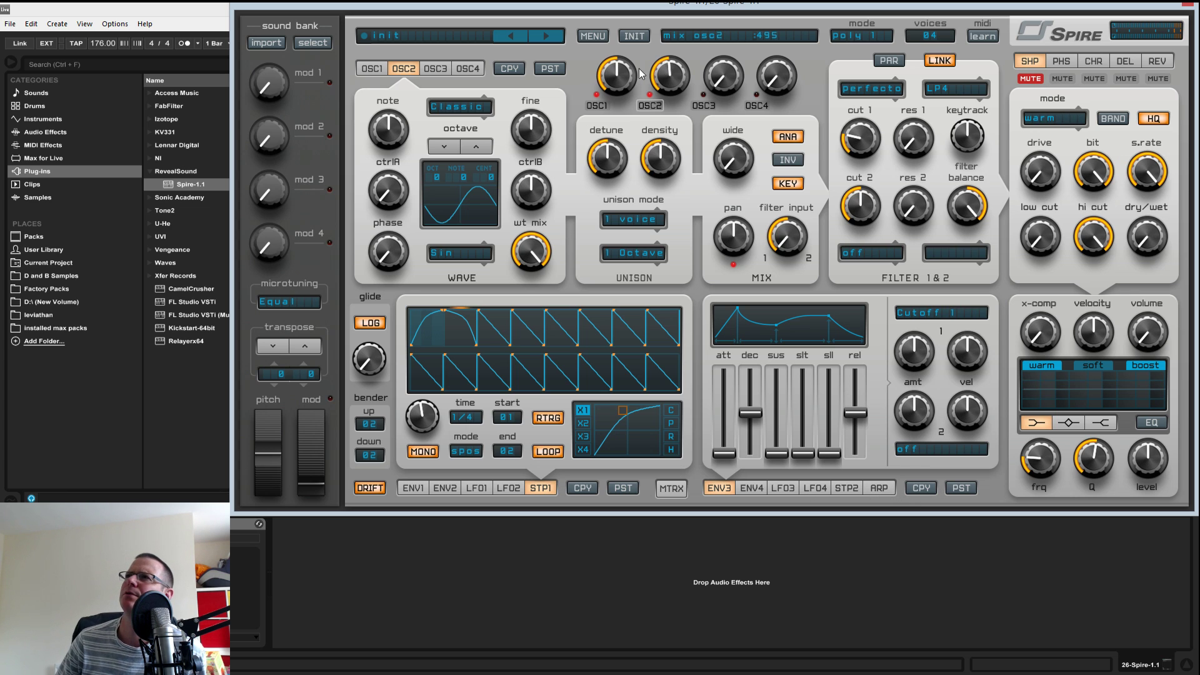
left_click(627, 37)
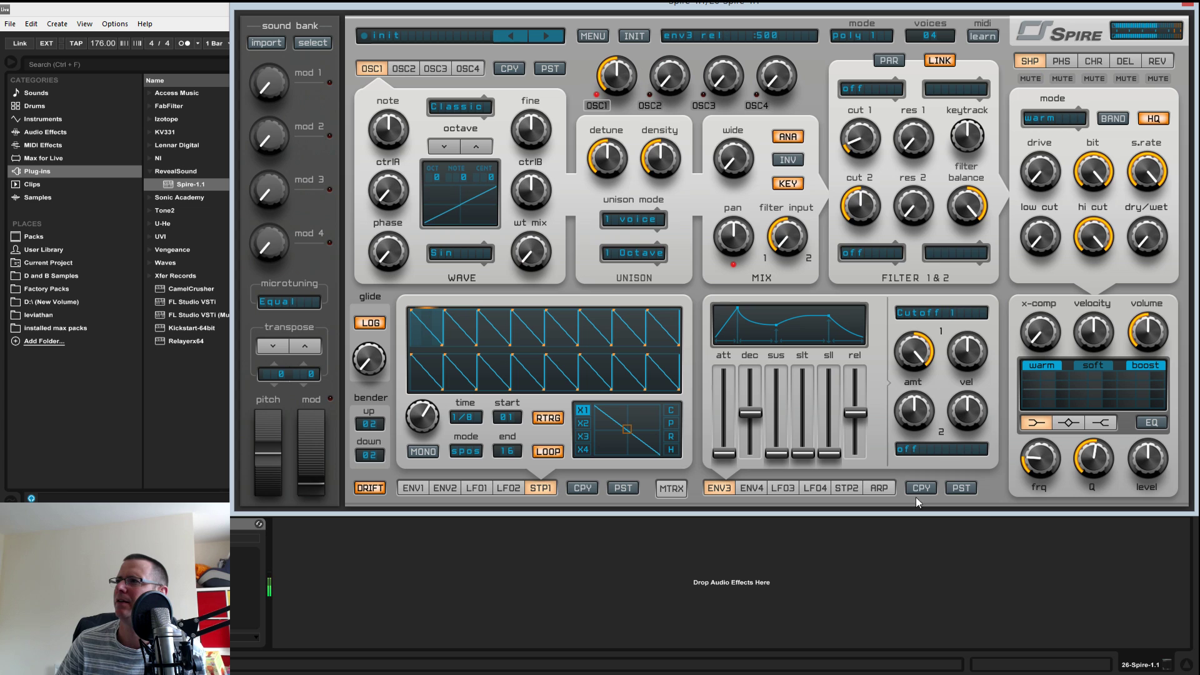
- Raise the master volume and turn on the arpeggiator
left_click(879, 487)
left_click_drag(1147, 331, 1140, 294)
left_click(726, 432)
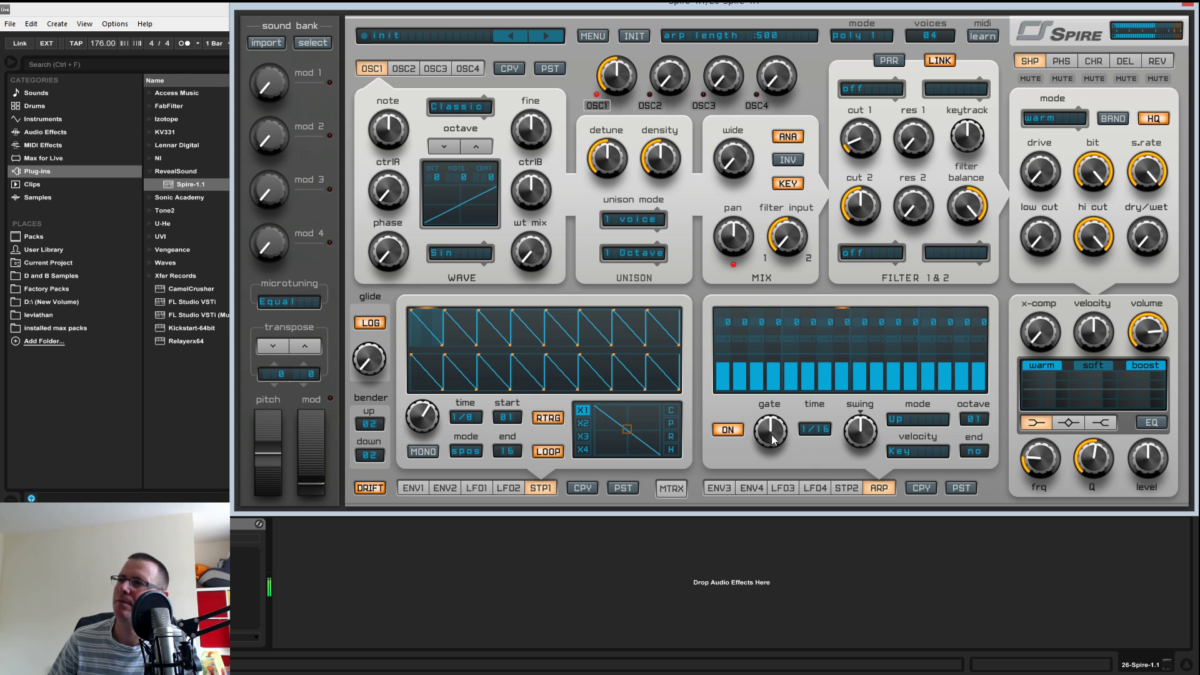
- Set the arpeggiator's time to 3/16 after trying 8/1, and transpose its third step to 17
left_click(814, 429)
left_click(819, 459)
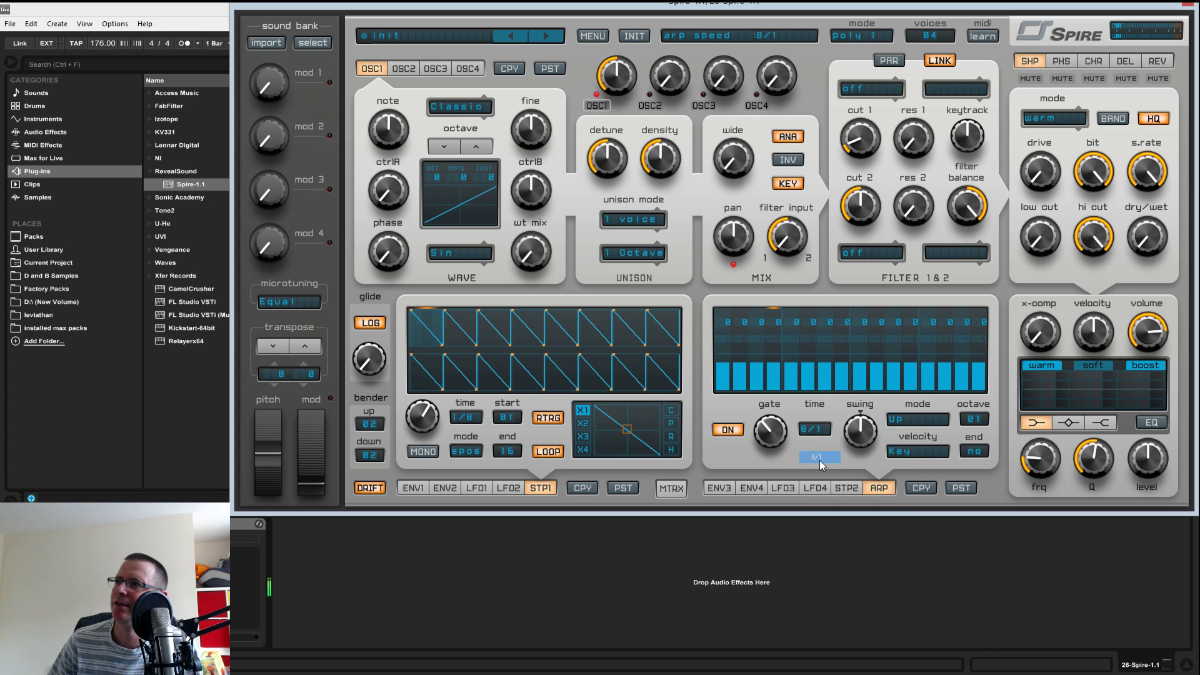
left_click(817, 429)
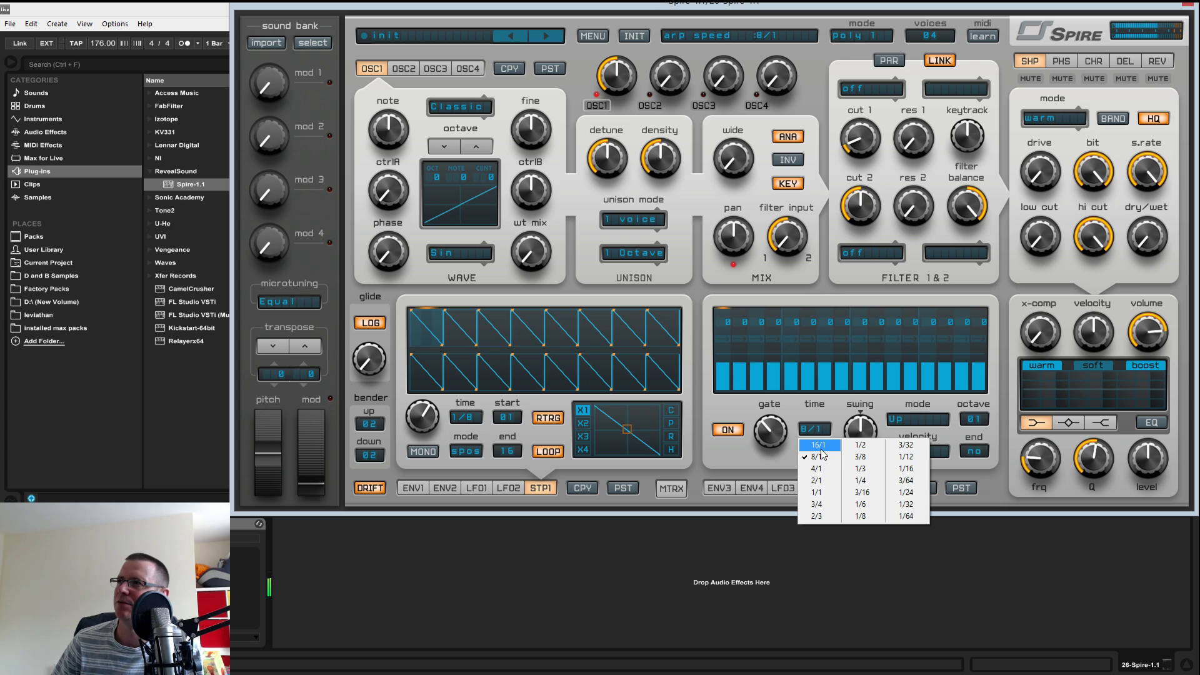
left_click(861, 492)
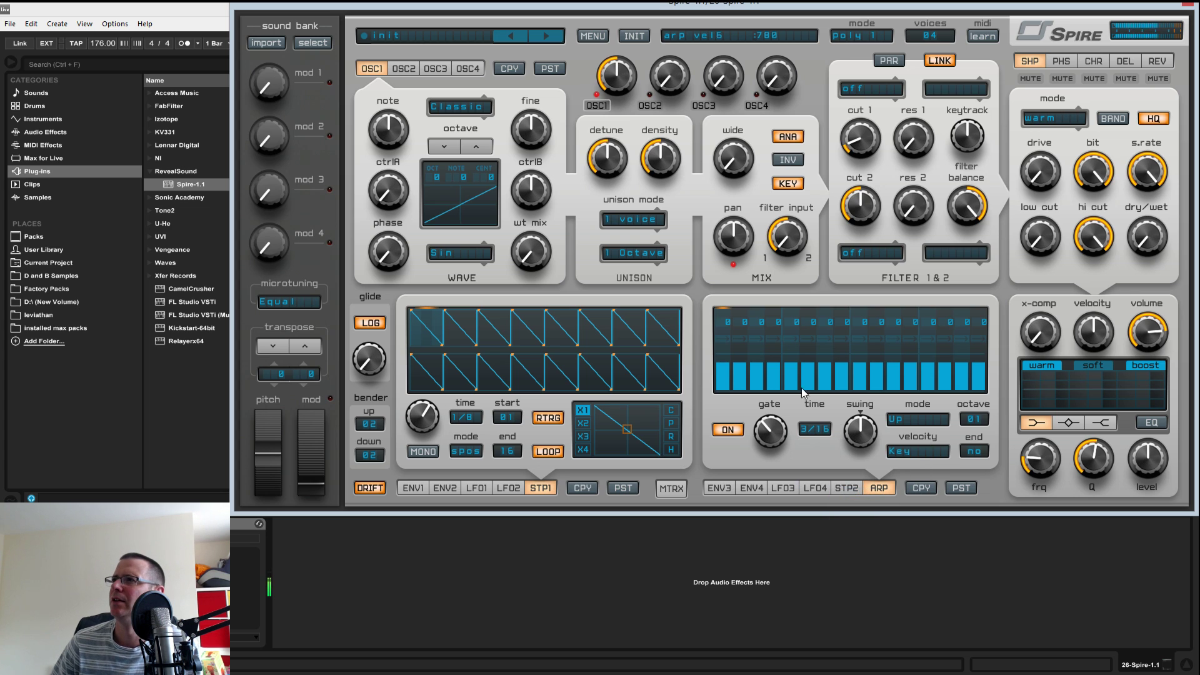
mouse_move(759, 328)
left_mouse_down()
mouse_move(764, 301)
mouse_move(761, 323)
left_mouse_up()
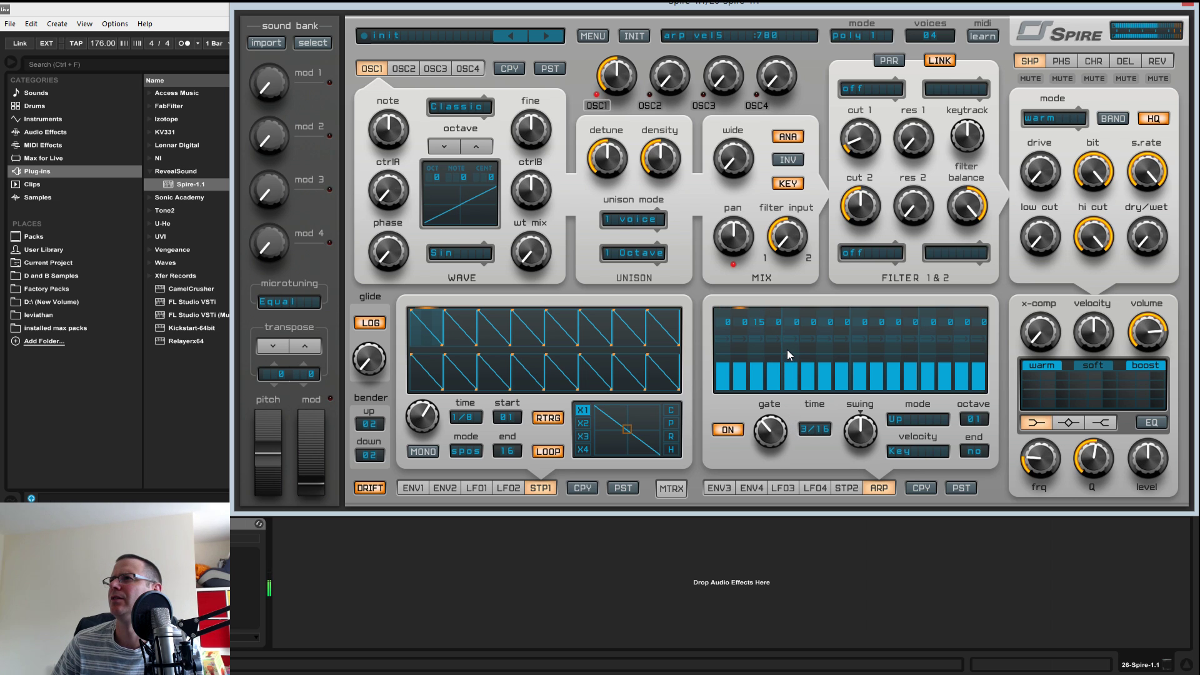
mouse_move(760, 324)
left_mouse_down()
mouse_move(770, 260)
mouse_move(771, 326)
left_mouse_up()
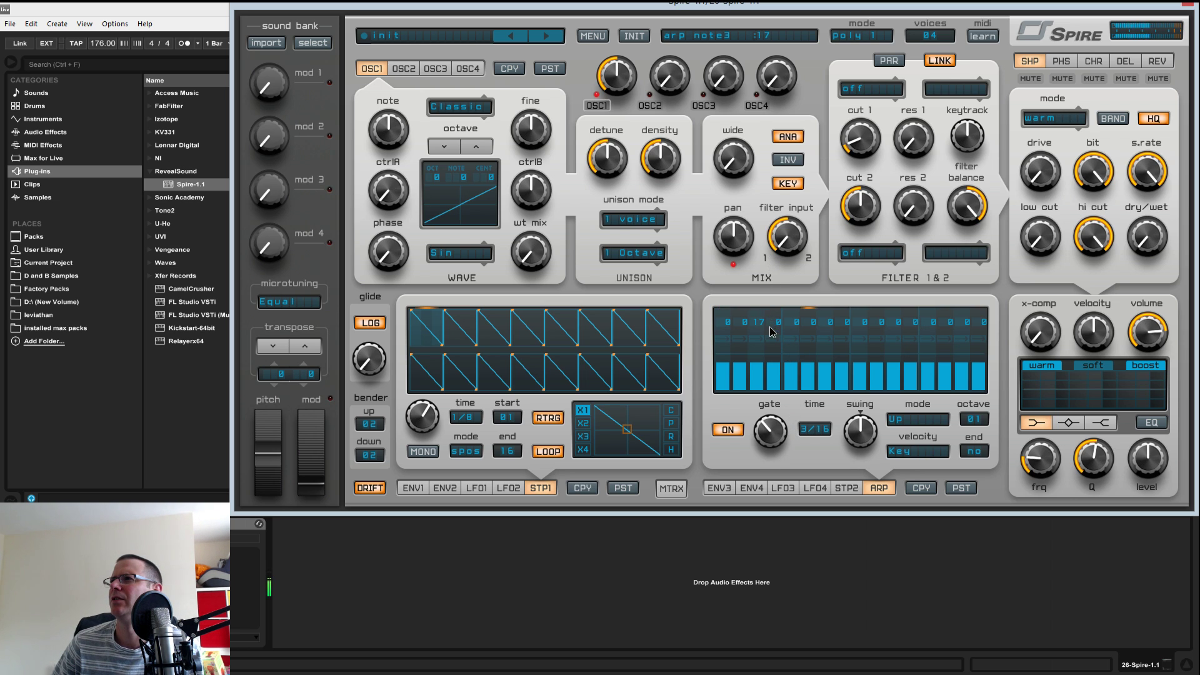
- Set the arpeggiator's mode to Up/Down and its velocity mode to Step
left_click(925, 422)
left_click(931, 457)
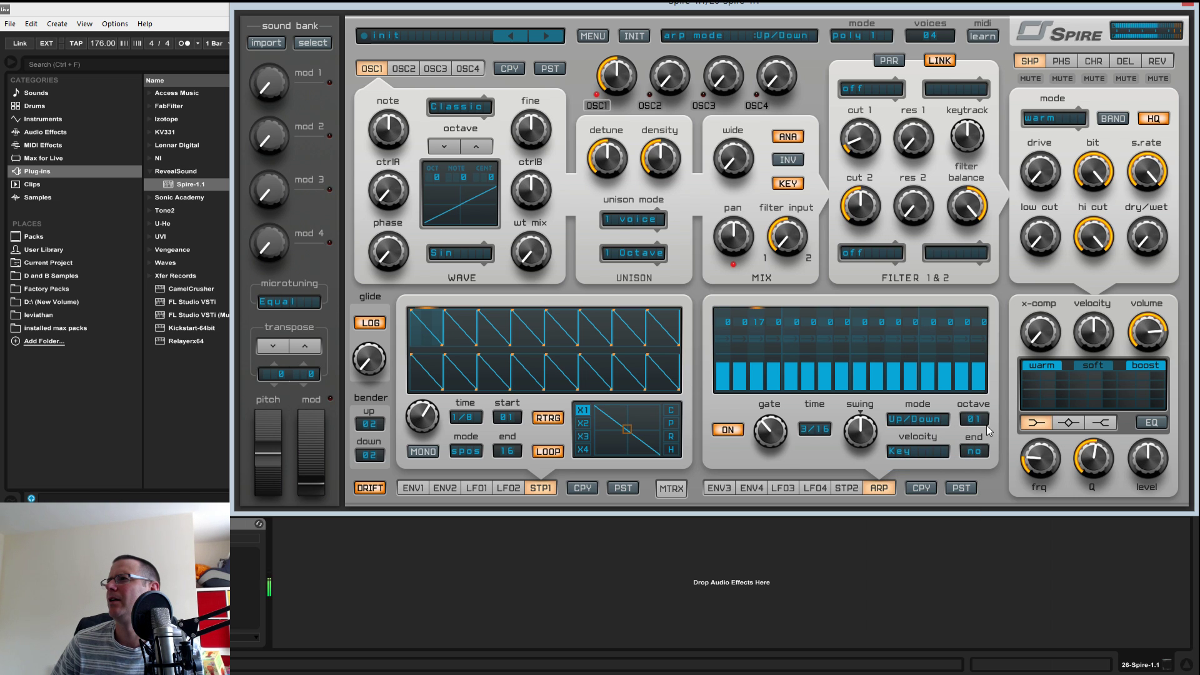
left_click(907, 453)
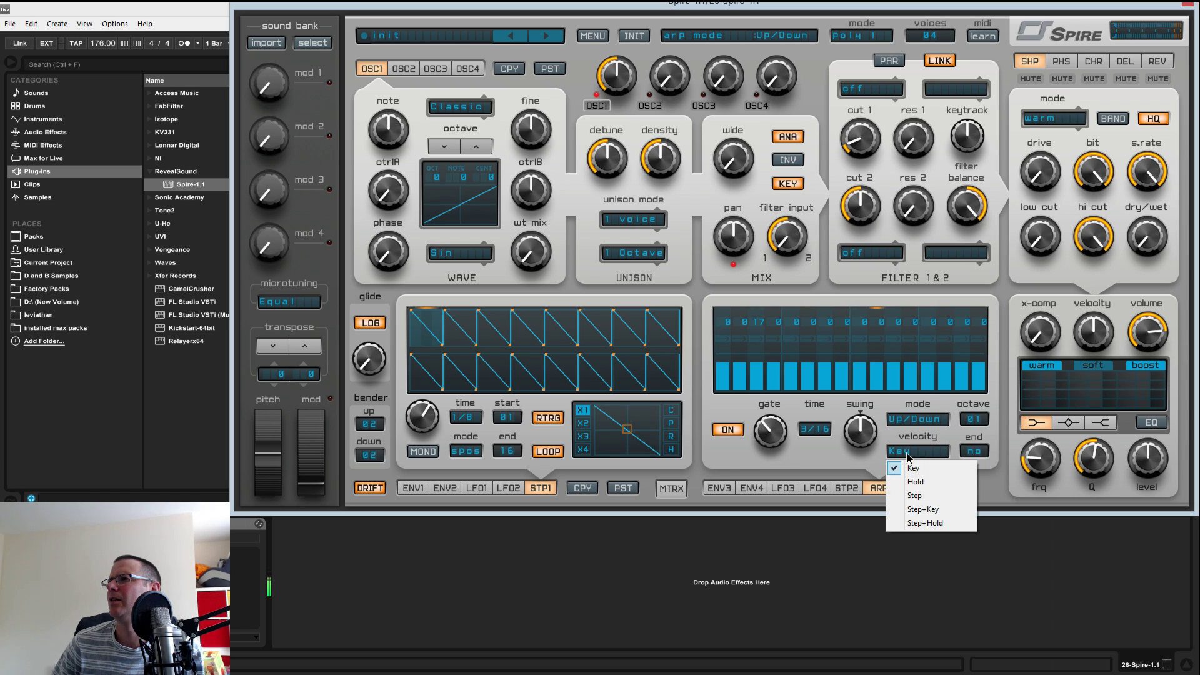
left_click(914, 495)
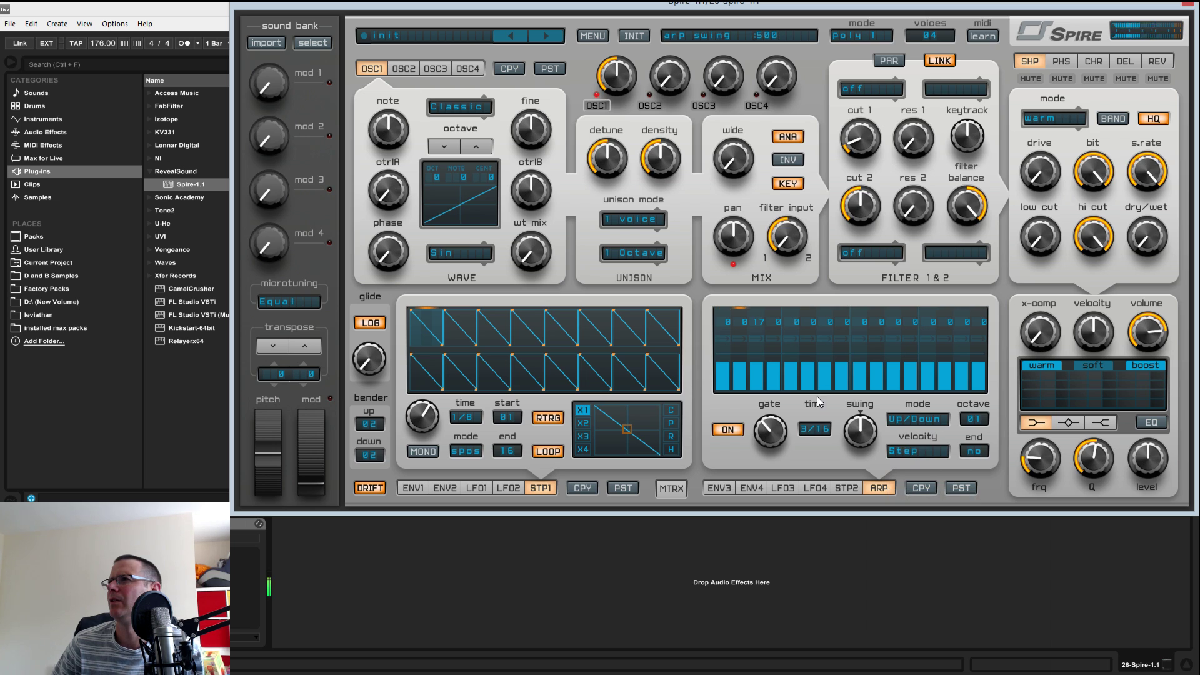
- Raise the arpeggiator's third step note to 24 and lengthen the gate
left_click_drag(760, 324, 761, 271)
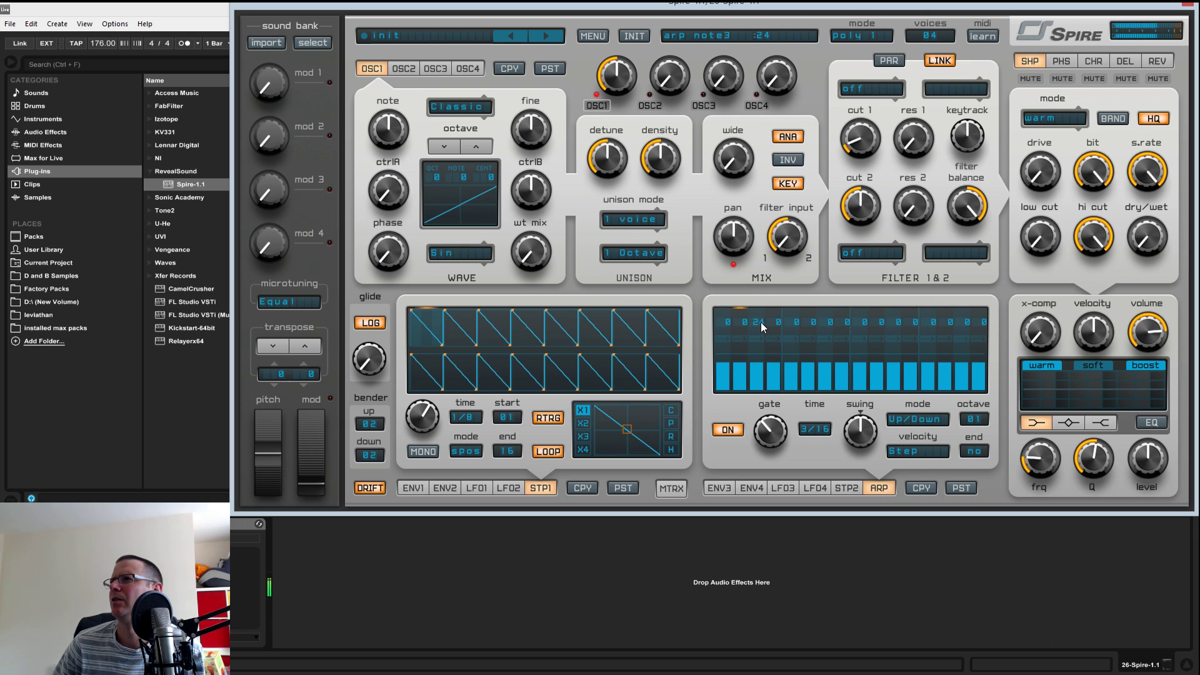
mouse_move(761, 321)
left_mouse_down()
mouse_move(763, 340)
mouse_move(767, 324)
left_mouse_up()
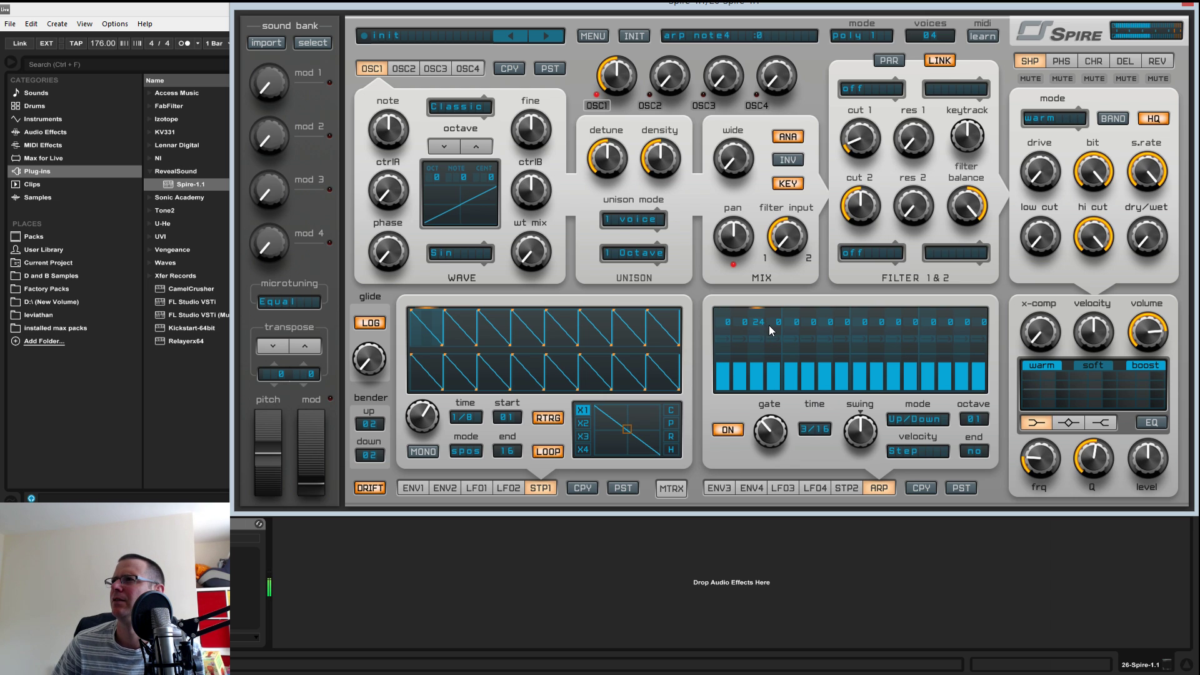
left_click_drag(770, 431, 782, 396)
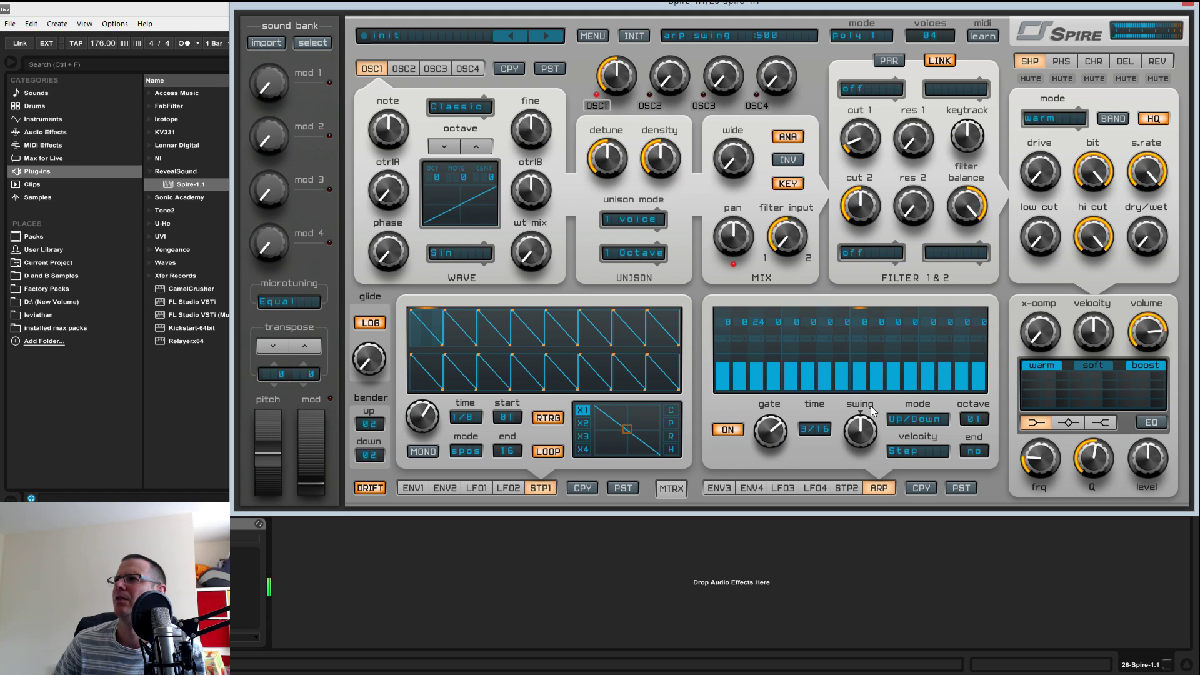
- Switch the arpeggiator's velocity mode back to Key and shorten the gate
left_click(918, 451)
left_click(918, 468)
left_click_drag(774, 429, 774, 448)
- Draw differing velocities on the arpeggiator's first three steps, highest on the first, and set its velocity mode to Hold
mouse_move(724, 364)
left_mouse_down()
mouse_move(726, 298)
mouse_move(755, 370)
left_mouse_up()
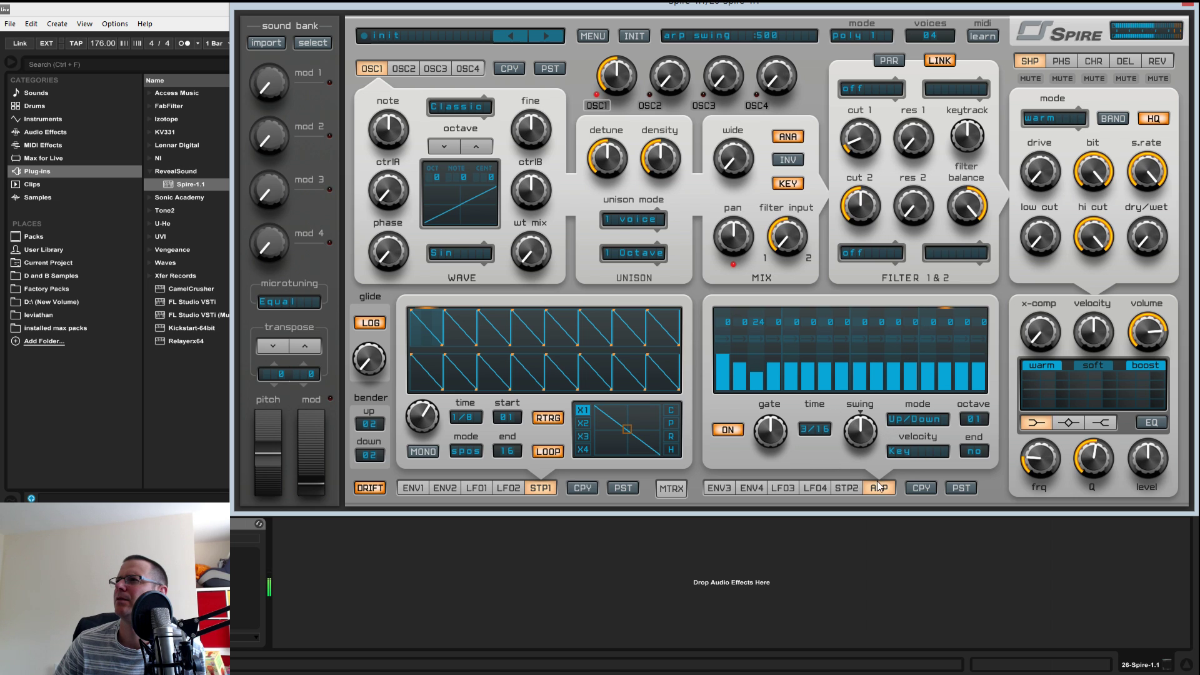
left_click(929, 452)
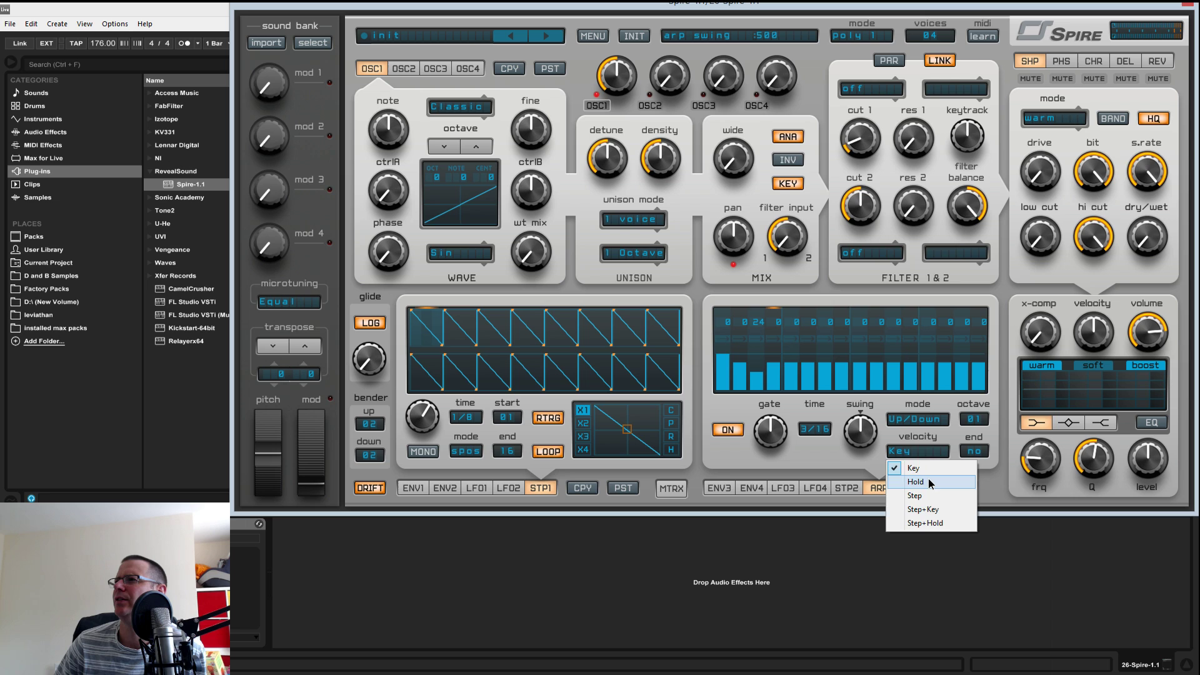
left_click(932, 482)
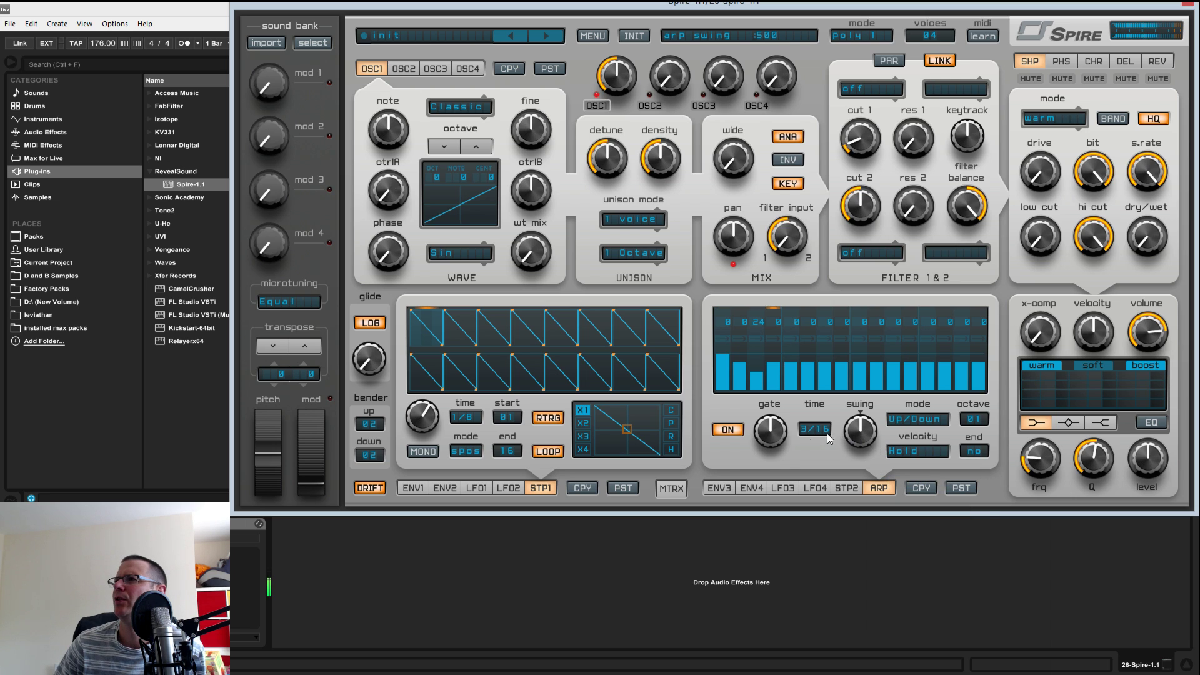
- Draw uneven velocities across the arpeggiator's third to seventh steps and enable hold on steps 2, 4 and 6
left_click_drag(753, 378, 789, 396)
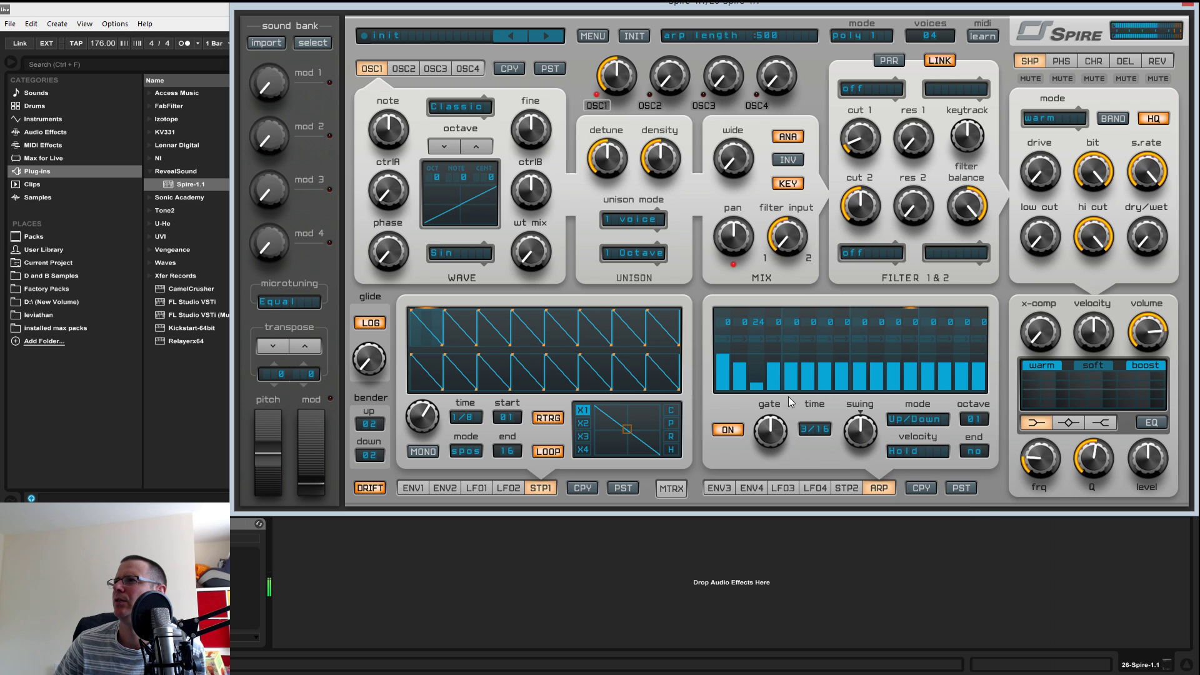
left_click(818, 383)
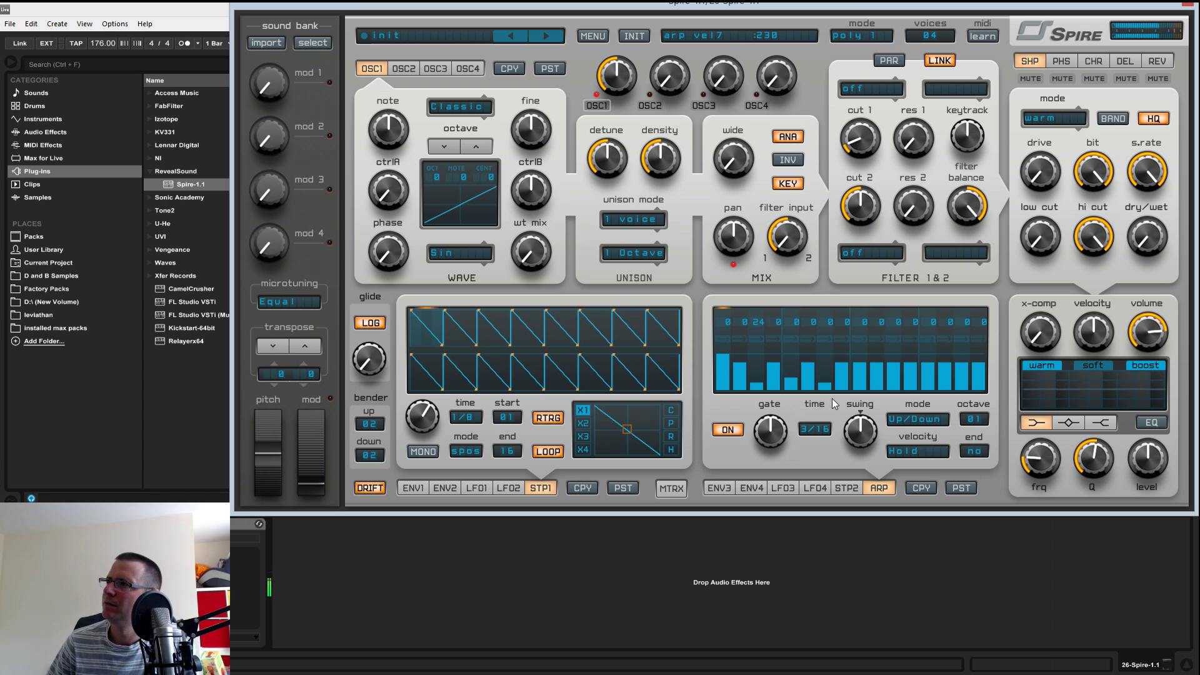
left_click(738, 338)
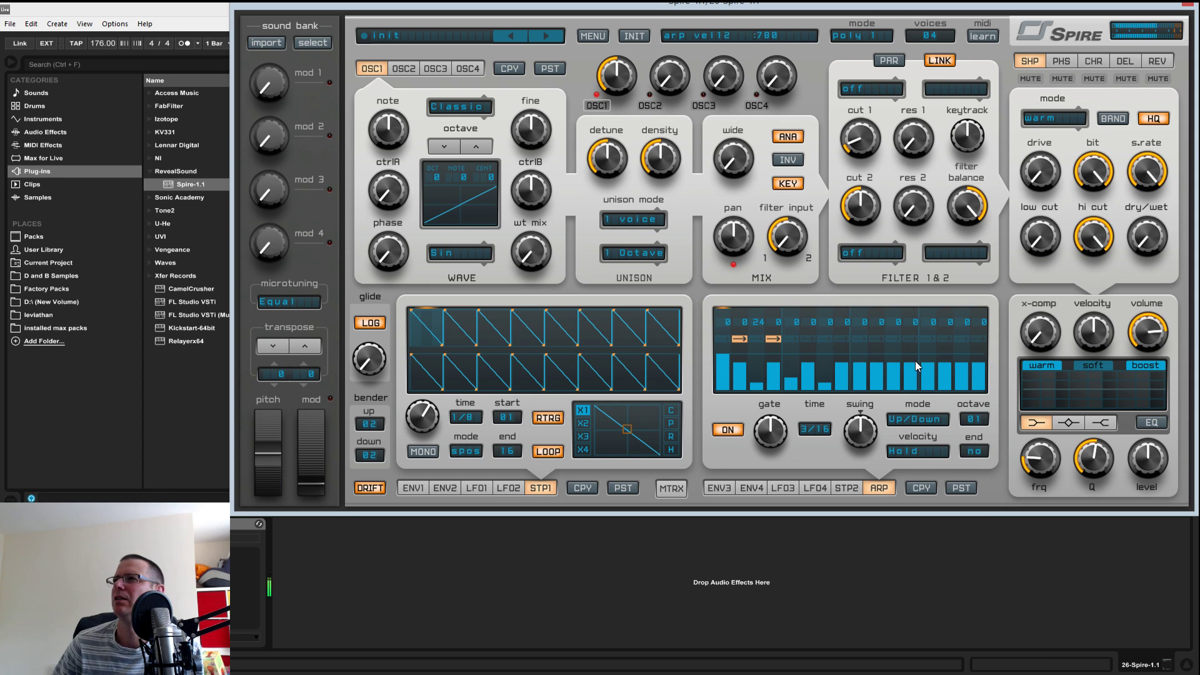
left_click(812, 341)
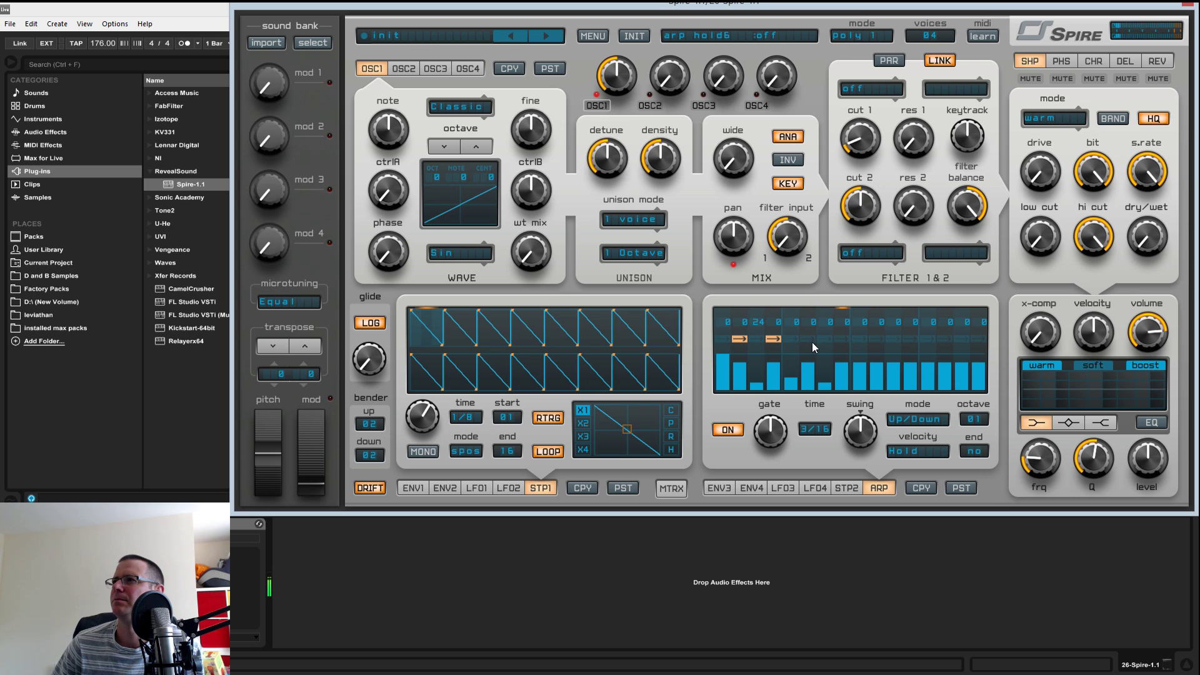
- Set the arpeggiator's octave range to 02 and its mode to Ordered
left_click(970, 430)
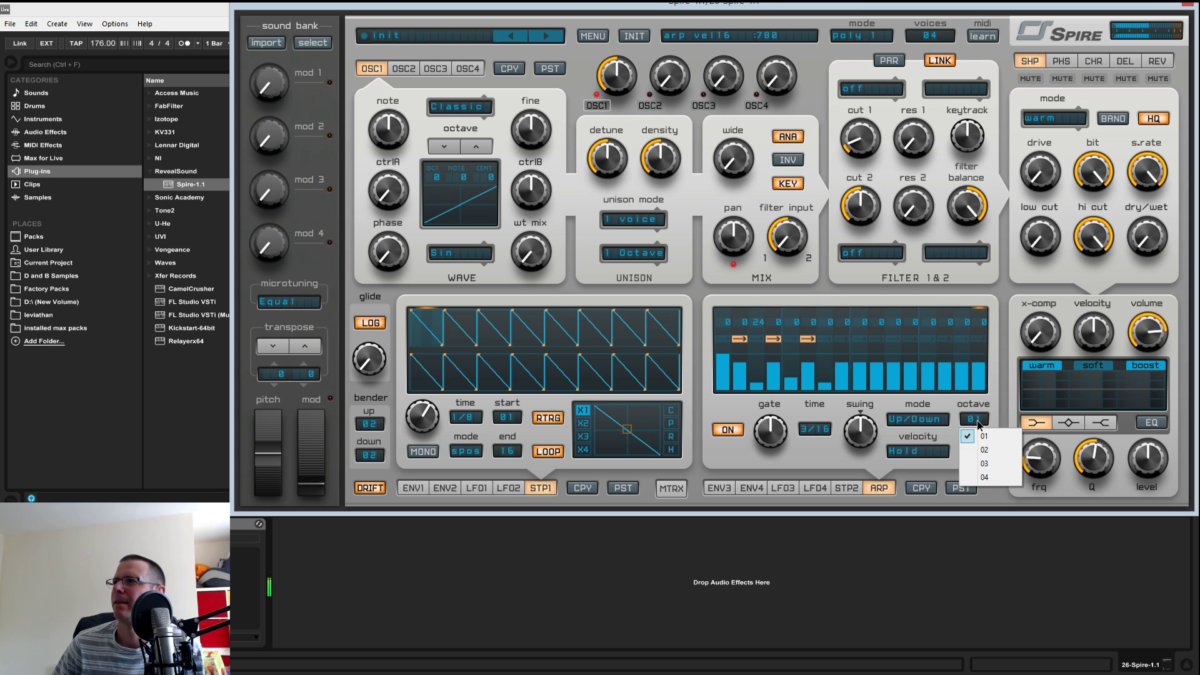
left_click(992, 456)
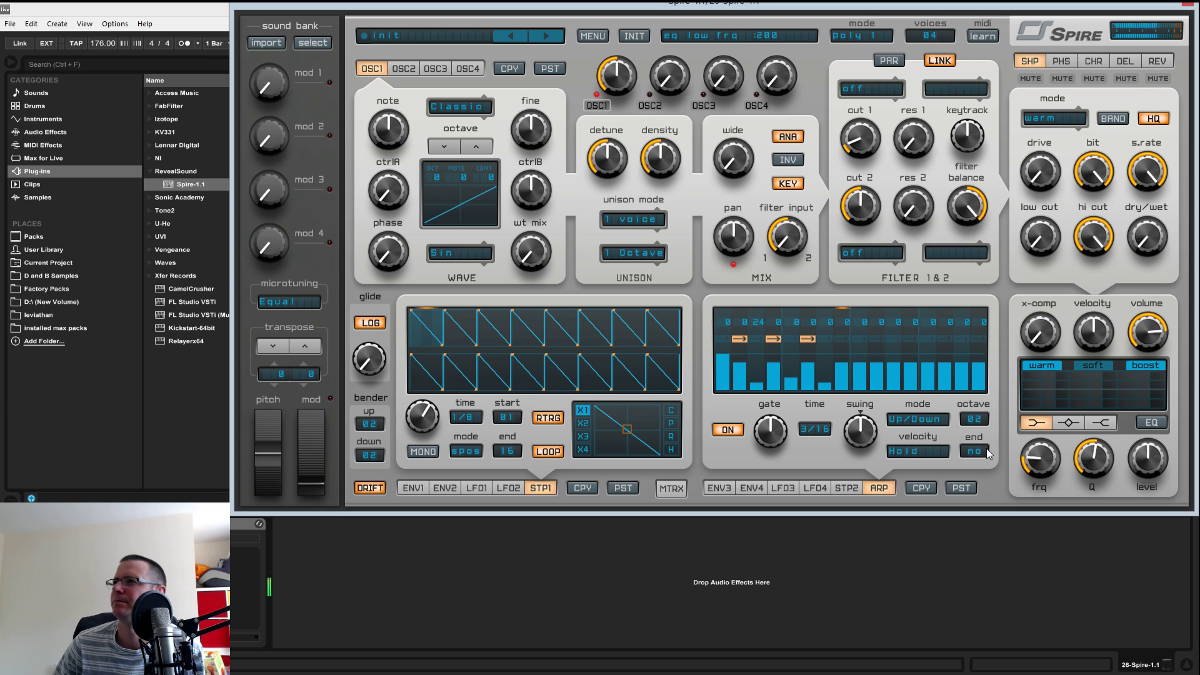
left_click(925, 418)
left_click(924, 532)
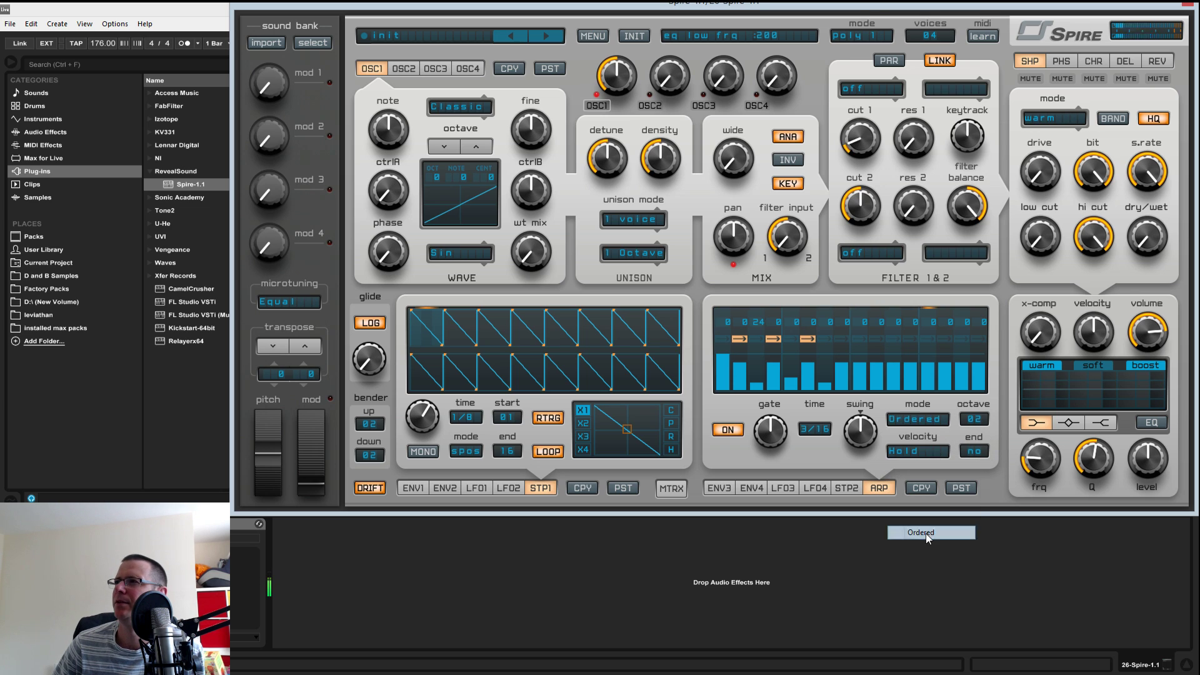
left_click(922, 452)
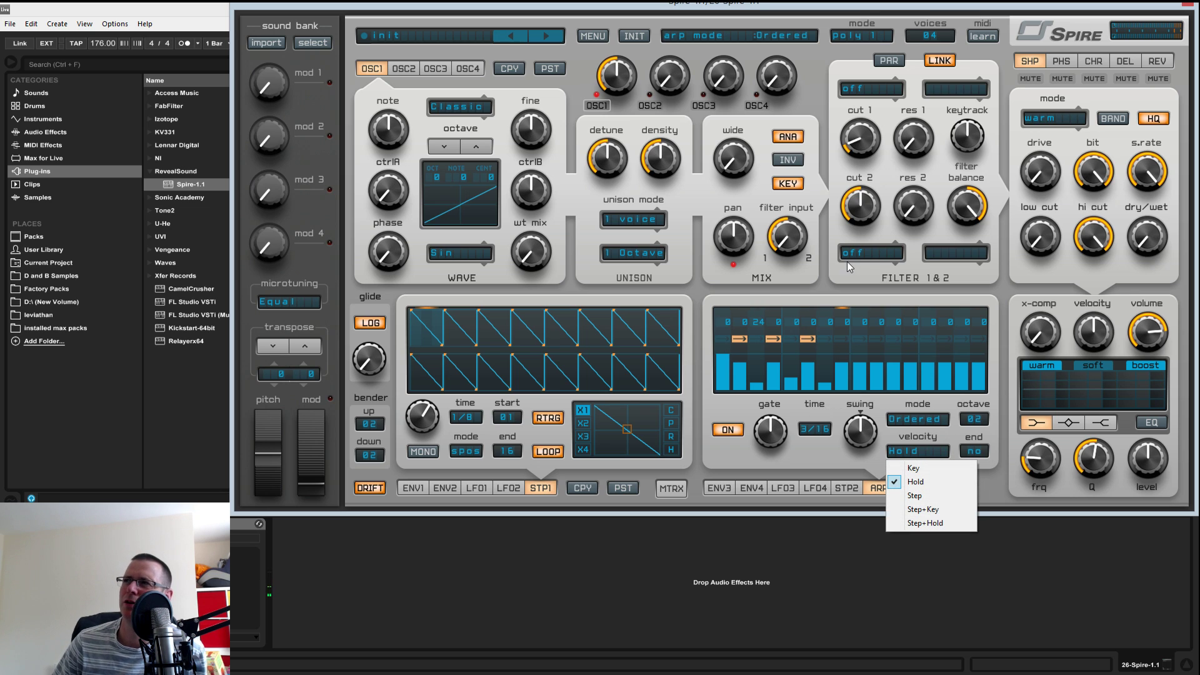
left_click(730, 428)
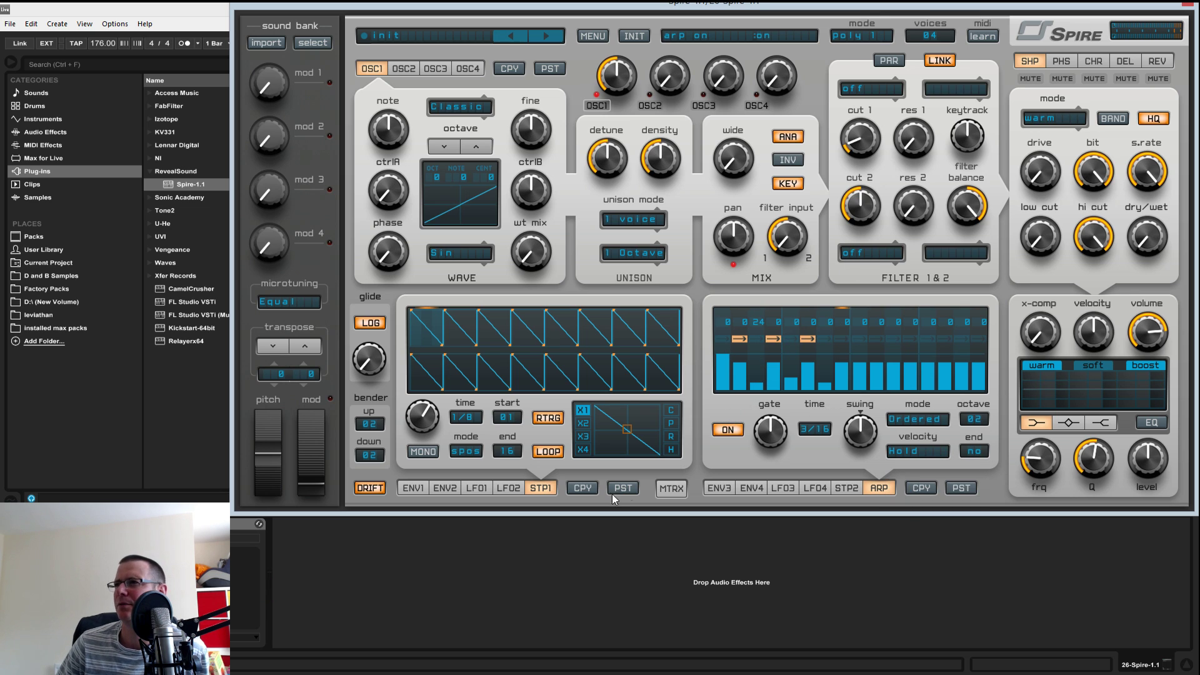
- Assign ArpStep as the first source of slot 2 in the modulation matrix
left_click(671, 488)
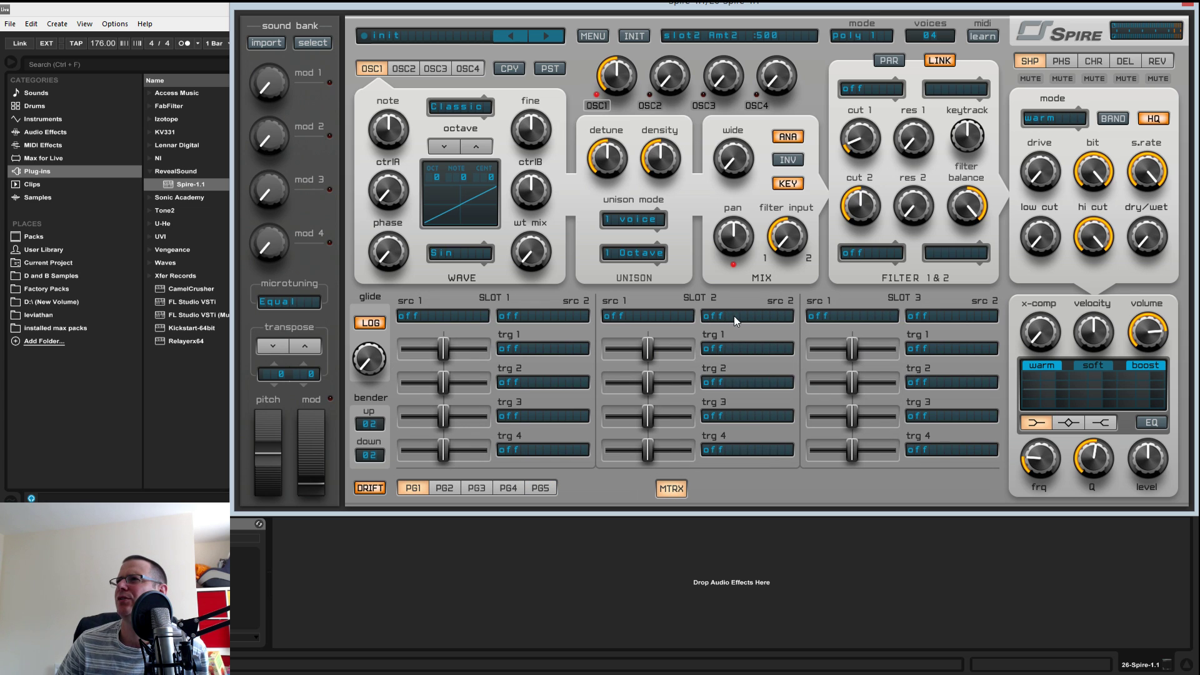
left_click(651, 318)
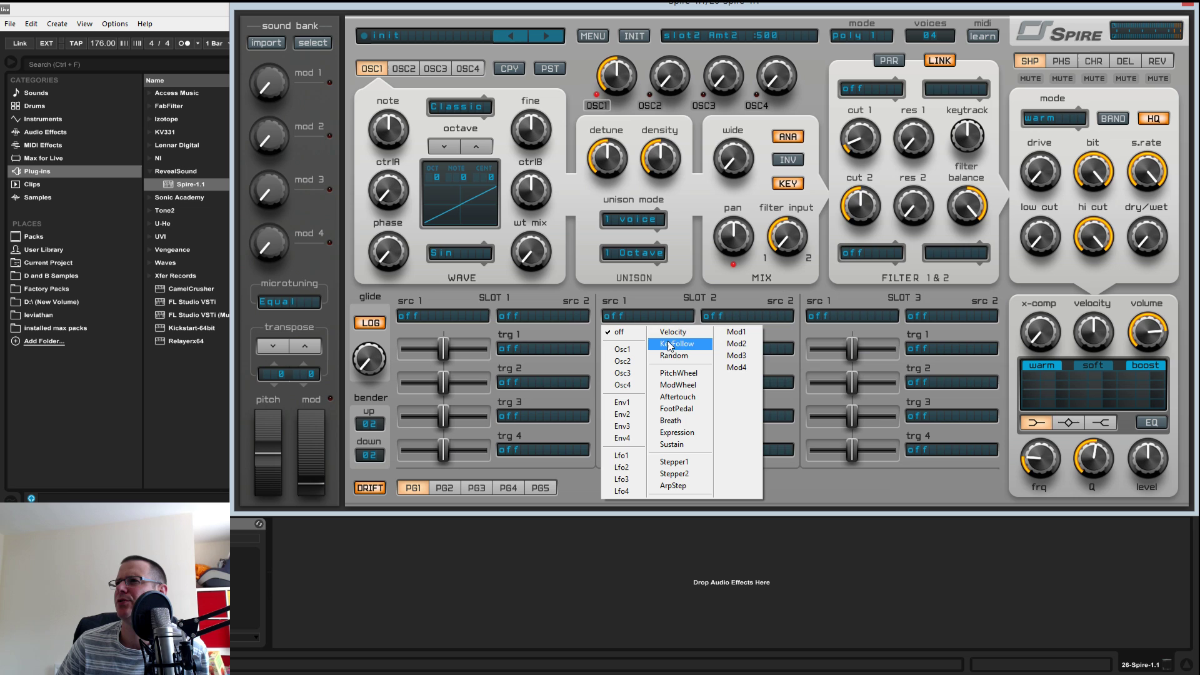
left_click(679, 486)
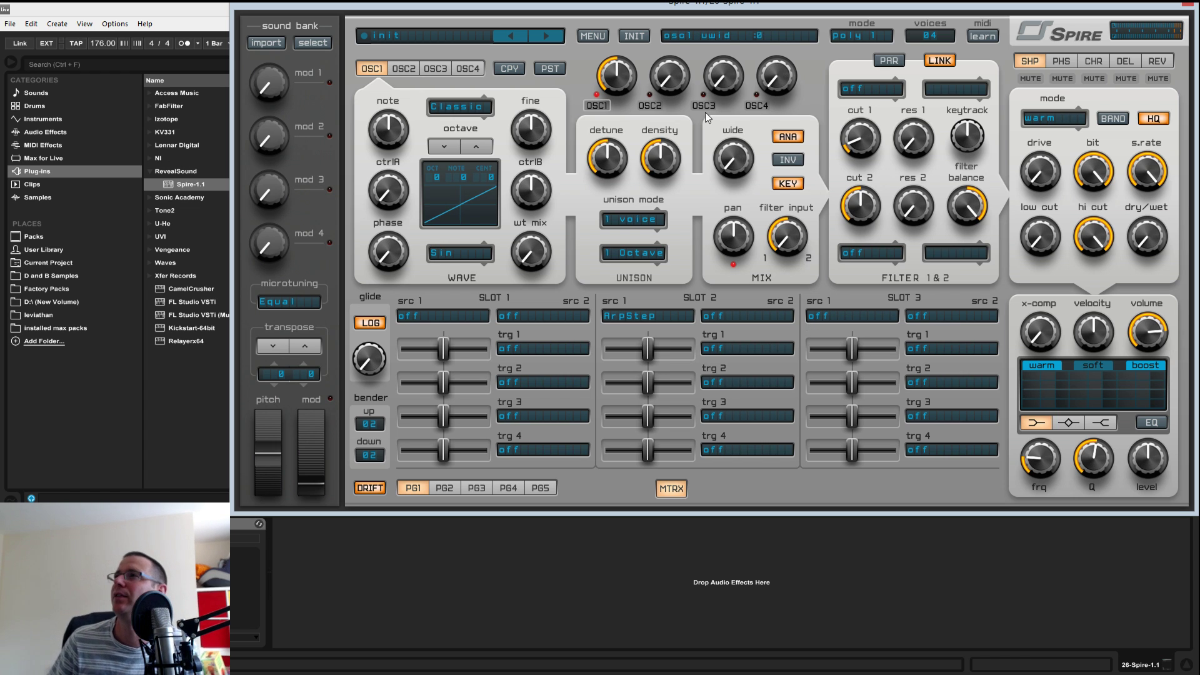
- Reinitialize the patch and route ArpStep to Cutoff 1 in slot 1 of the modulation matrix
left_click(633, 38)
left_click(442, 316)
left_click(475, 488)
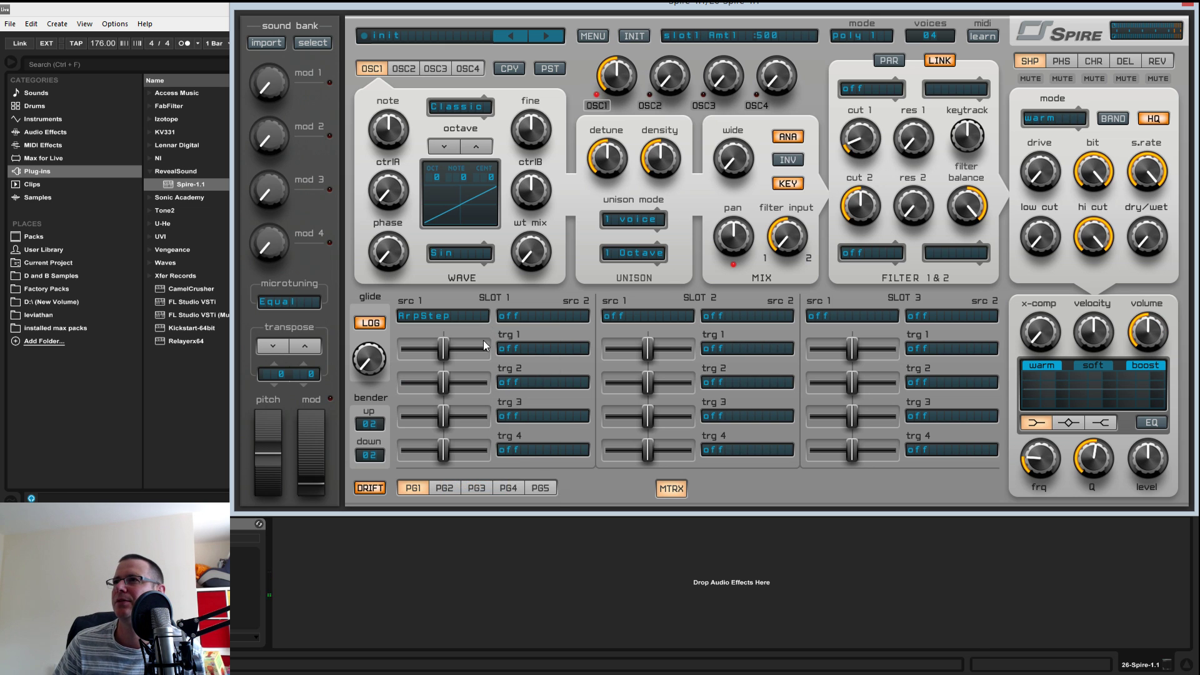
left_click(531, 347)
mouse_move(535, 401)
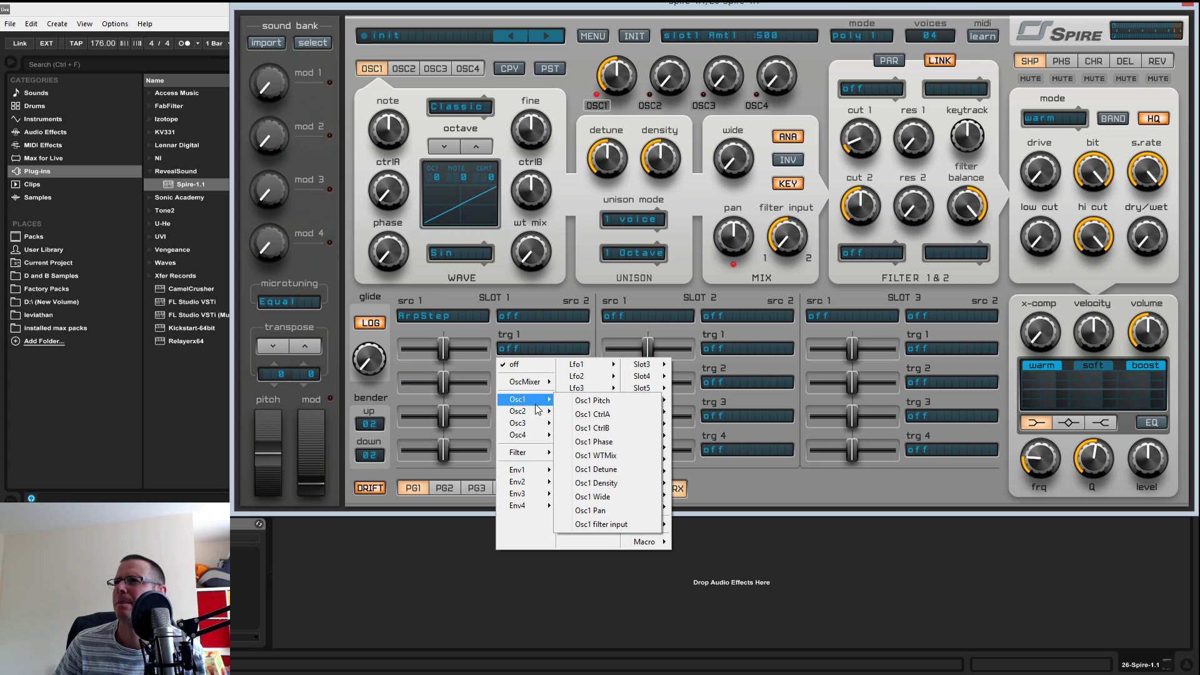
mouse_move(525, 452)
left_click(585, 456)
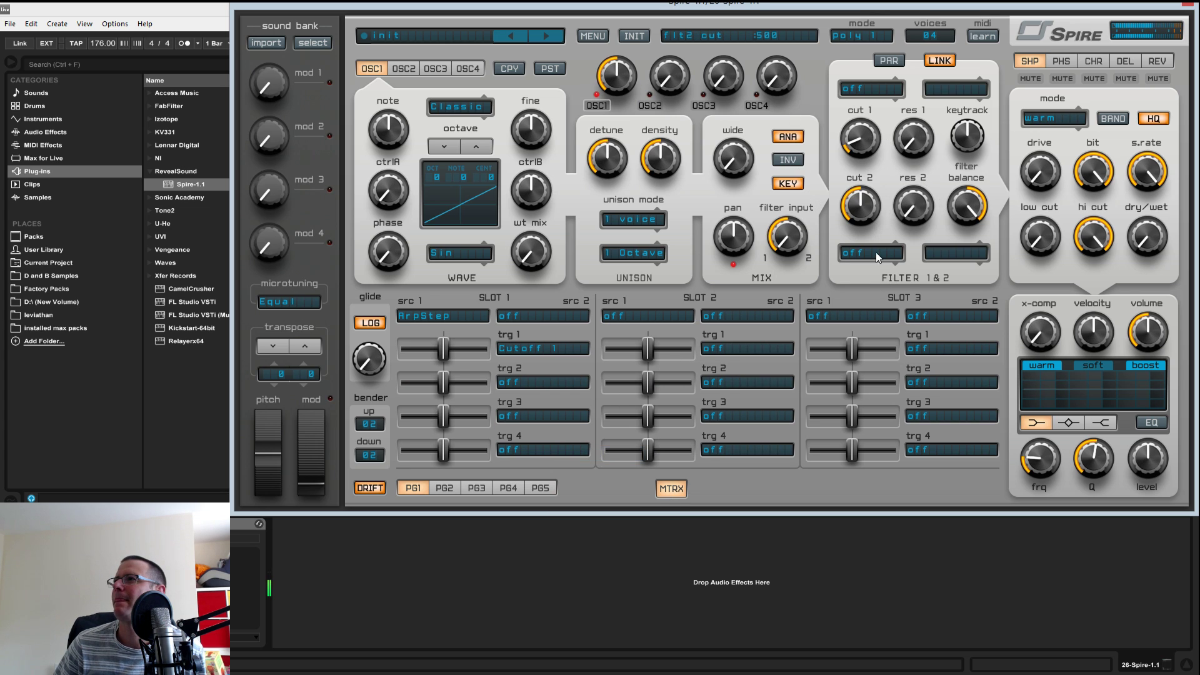
- Reset envelope 3's modulation amount for Cutoff 1 to its default
left_click(686, 493)
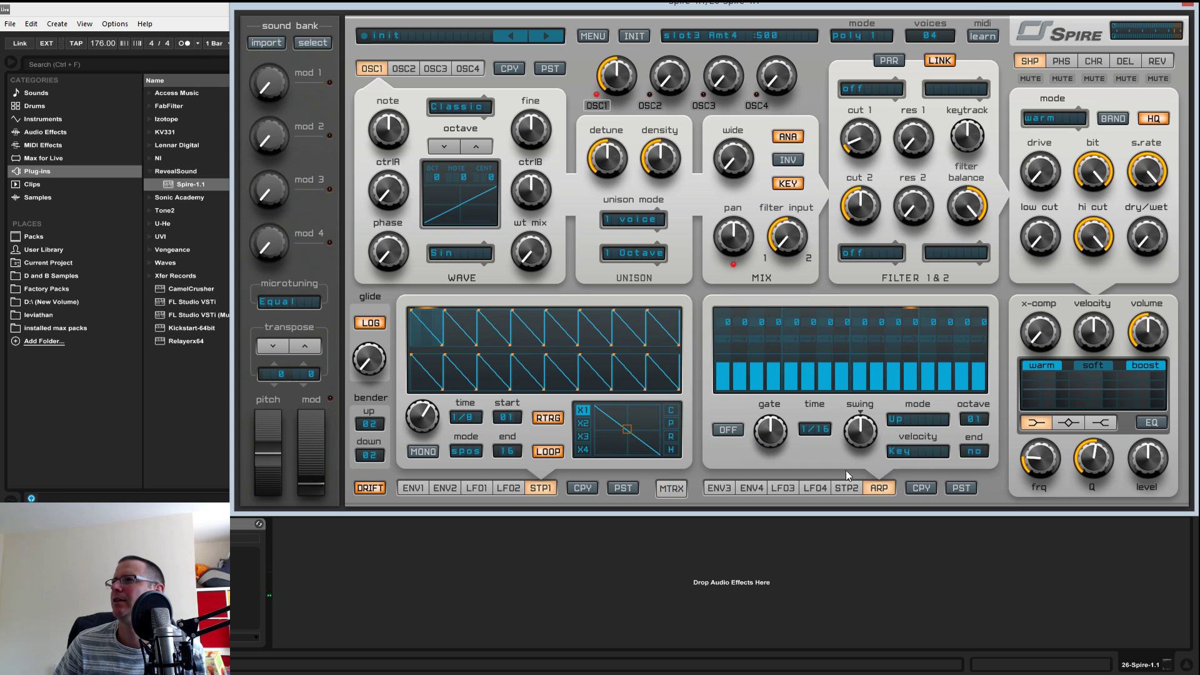
left_click(720, 488)
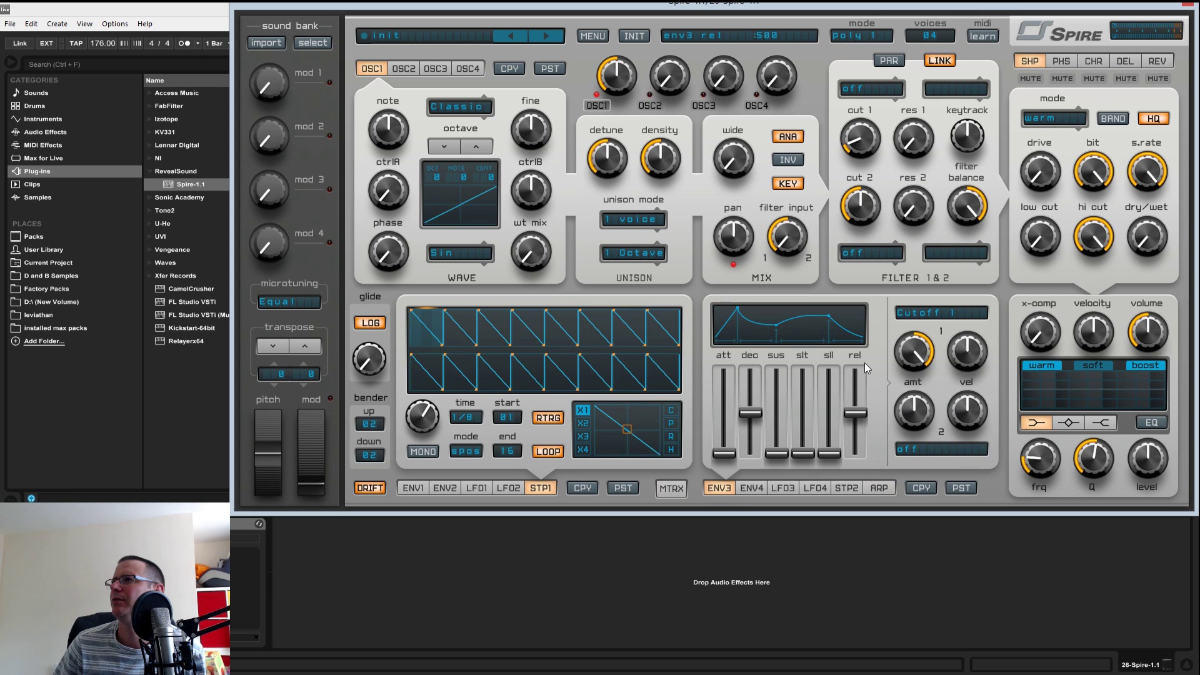
double_click(914, 357)
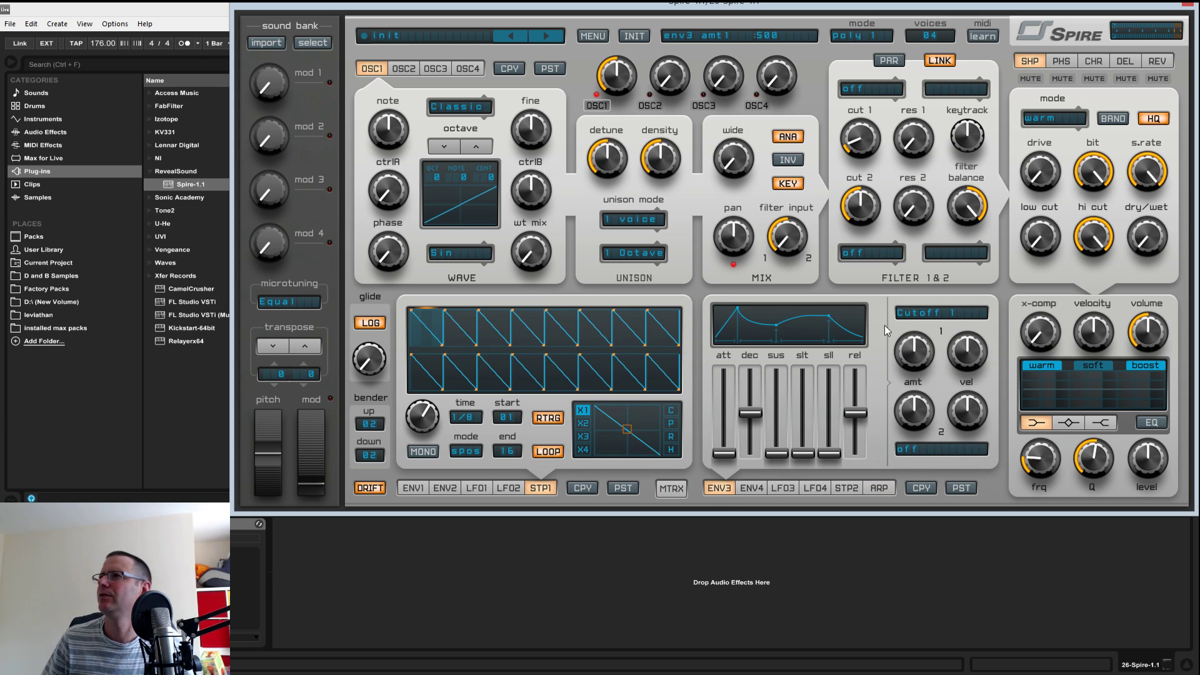
- Set filter 1 to the perfecto type in LP4 mode and raise its cutoff slightly
left_click(873, 92)
left_click(875, 123)
left_click_drag(868, 144, 872, 127)
- Lower the arpeggiator's third step velocity and raise the matrix slot 1 amount for Cutoff 1 to about 931
left_click(879, 488)
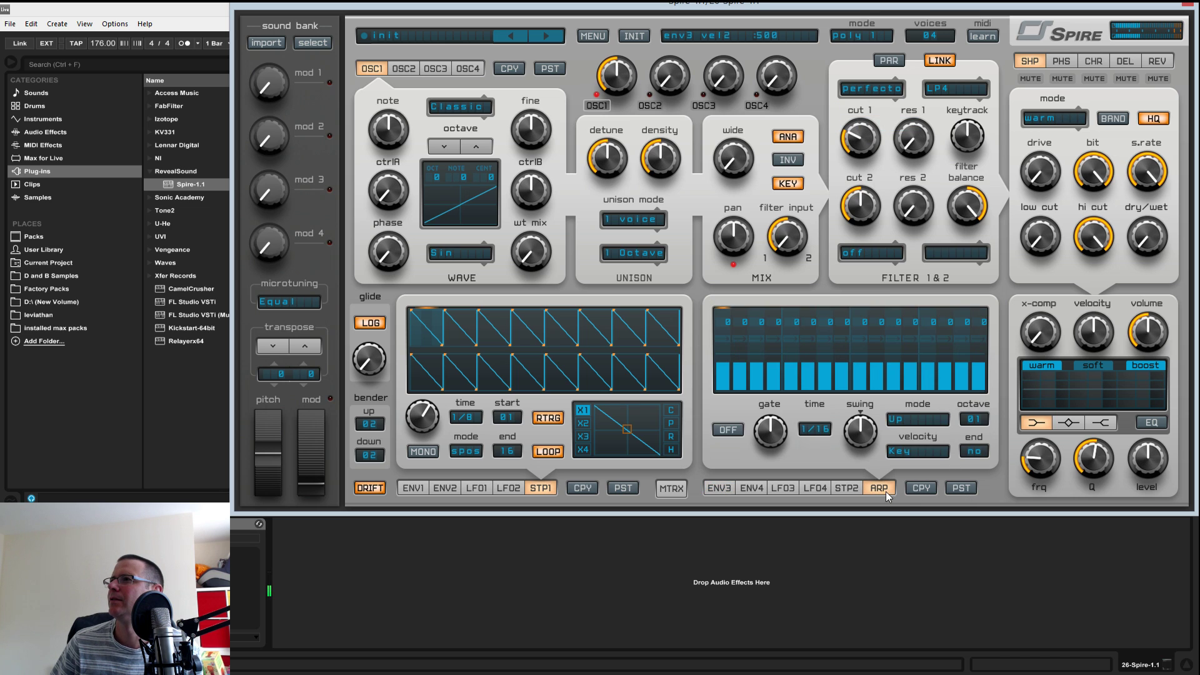
left_click_drag(758, 364, 755, 378)
left_click(671, 488)
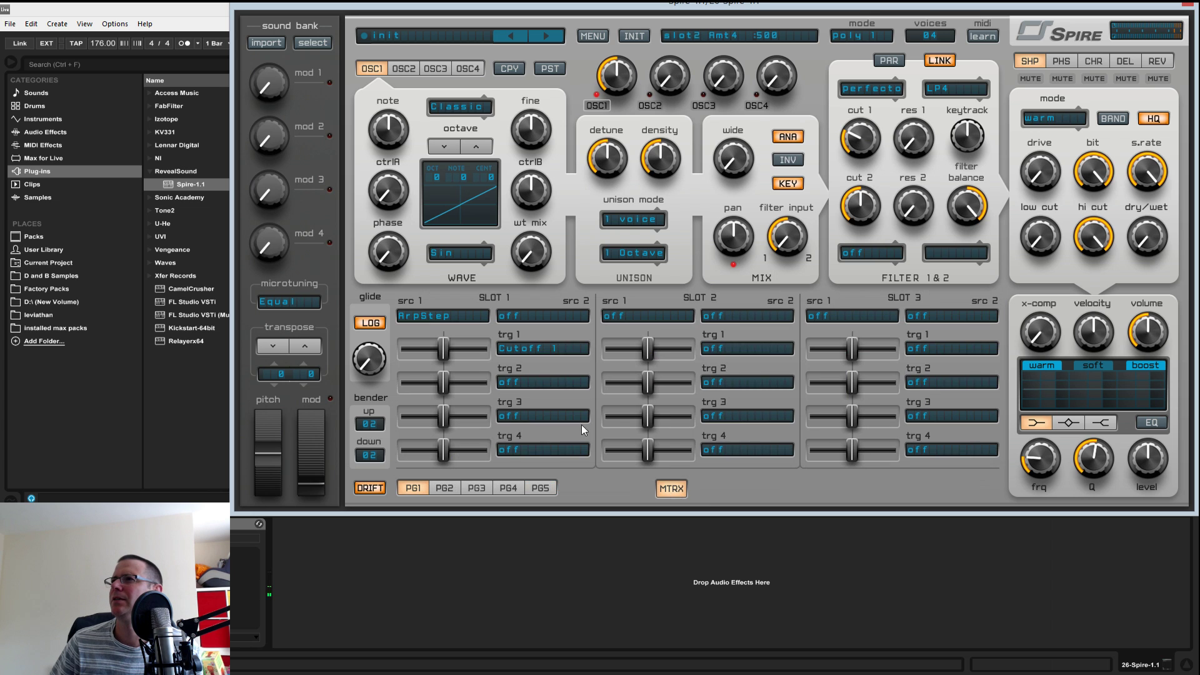
left_click_drag(443, 357, 488, 354)
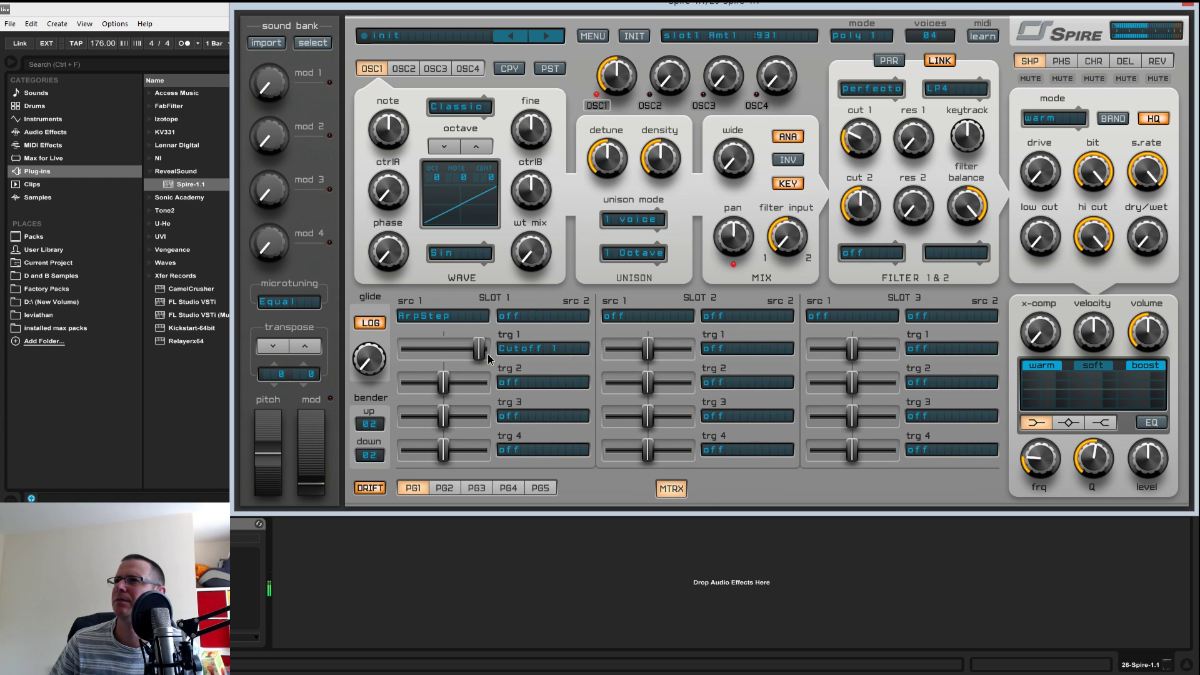
- Set the arpeggiator's time to 1/4
left_click(676, 496)
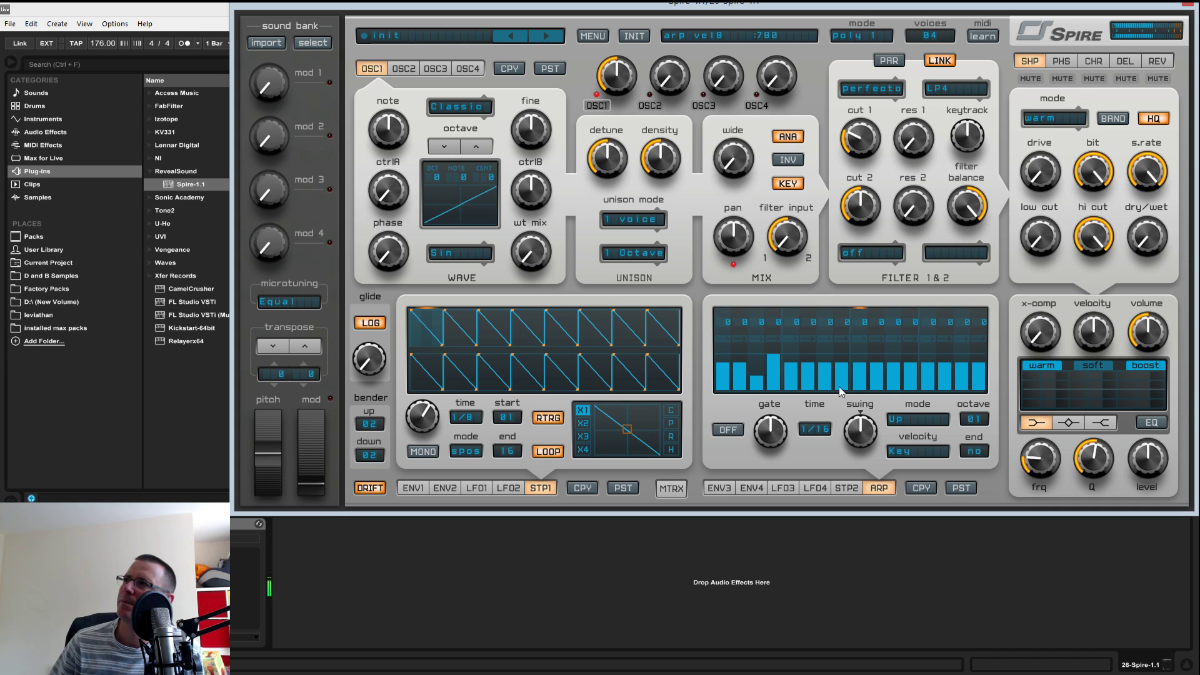
left_click(813, 429)
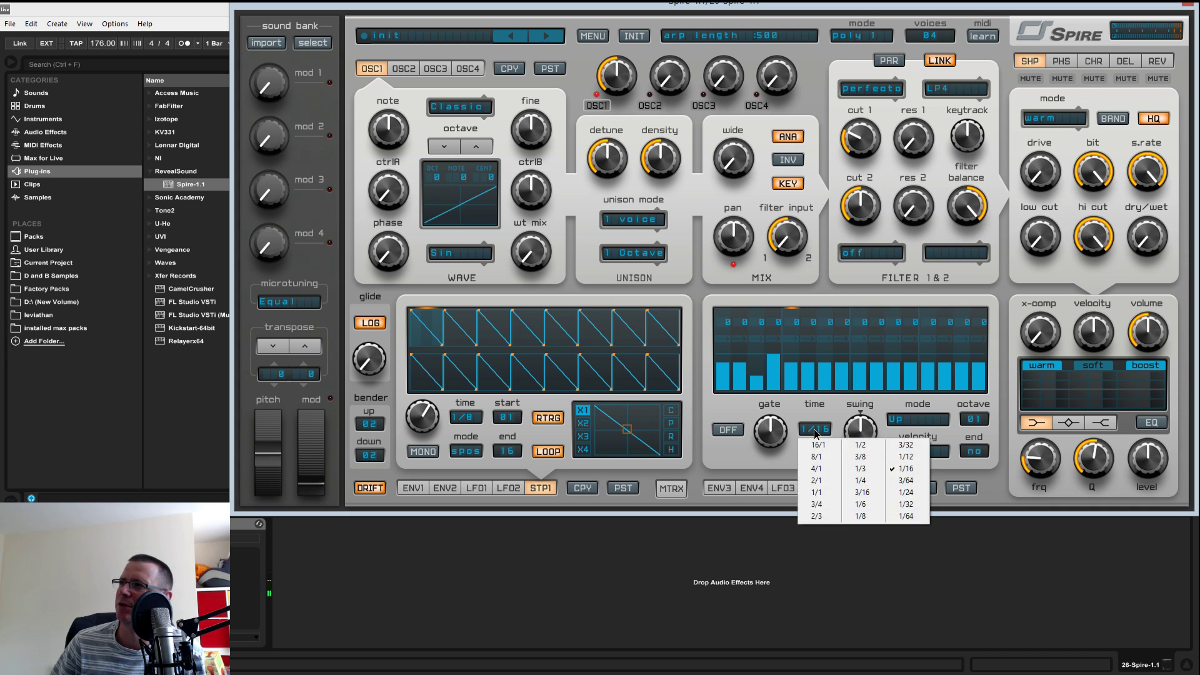
left_click(860, 480)
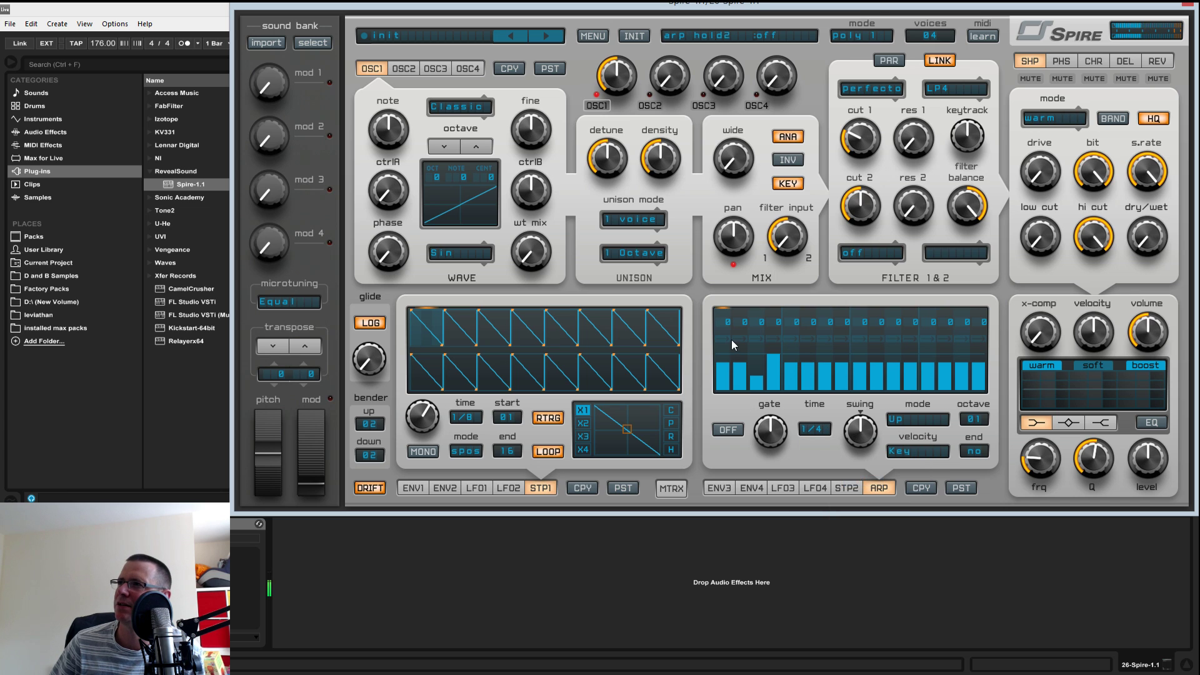
- Draw a varied velocity pattern over the arpeggiator's first eight steps and drop steps 9, 12 and 15 to zero
left_click_drag(722, 384, 805, 372)
left_click(808, 377)
left_click(842, 374)
left_click(859, 389)
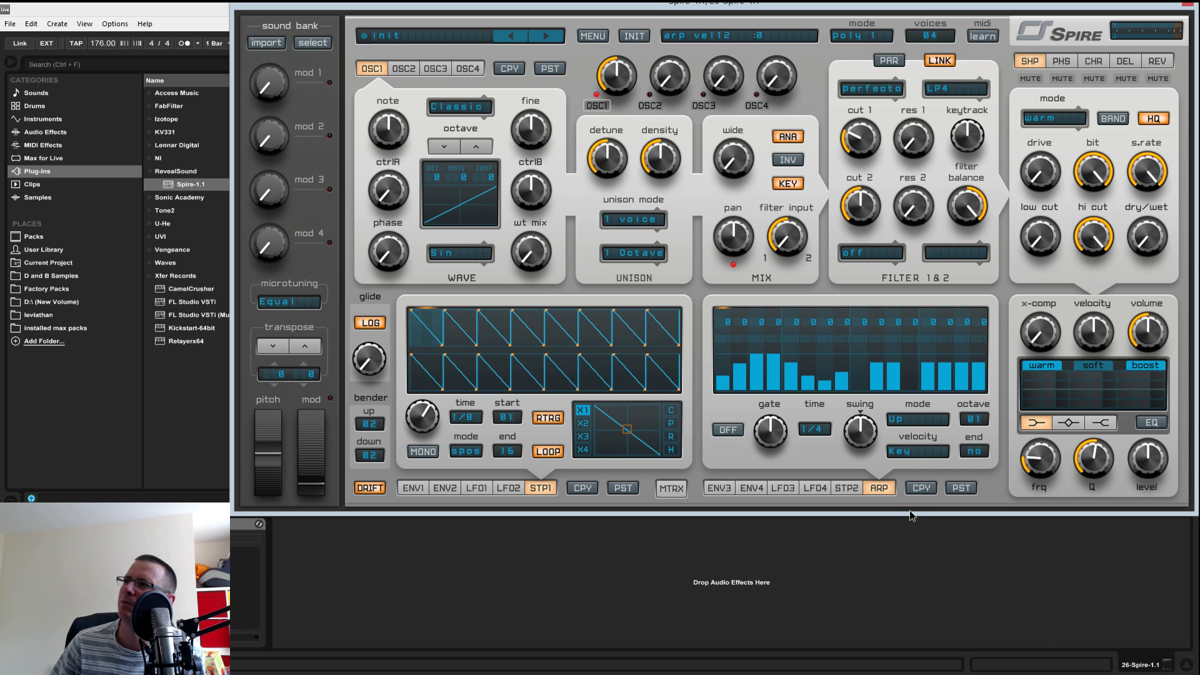
left_click_drag(966, 370, 961, 560)
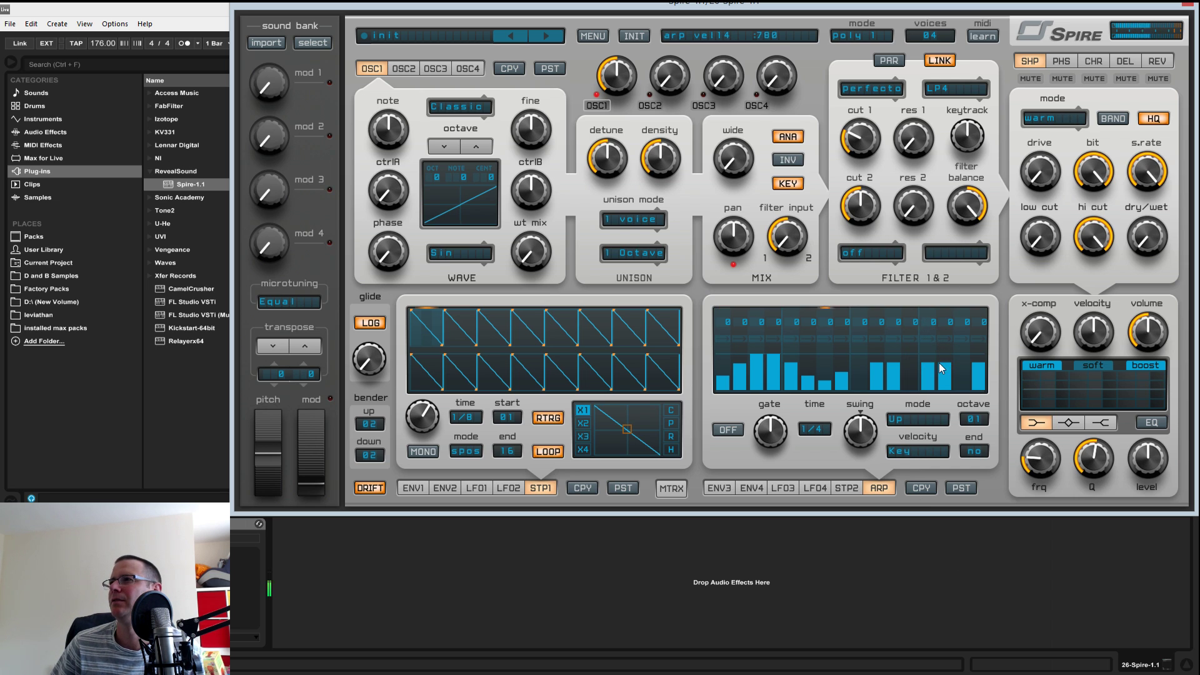
- Set the arpeggiator's time to 1/8 and raise filter 1's resonance and the output volume
left_click(816, 431)
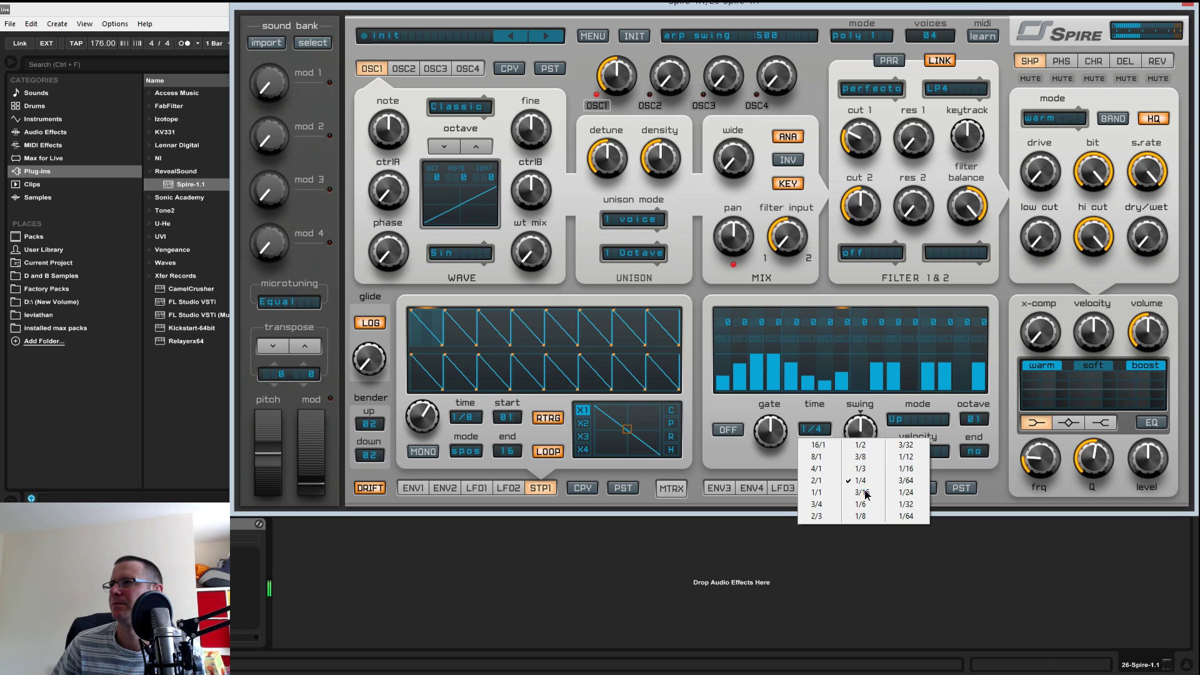
left_click(867, 516)
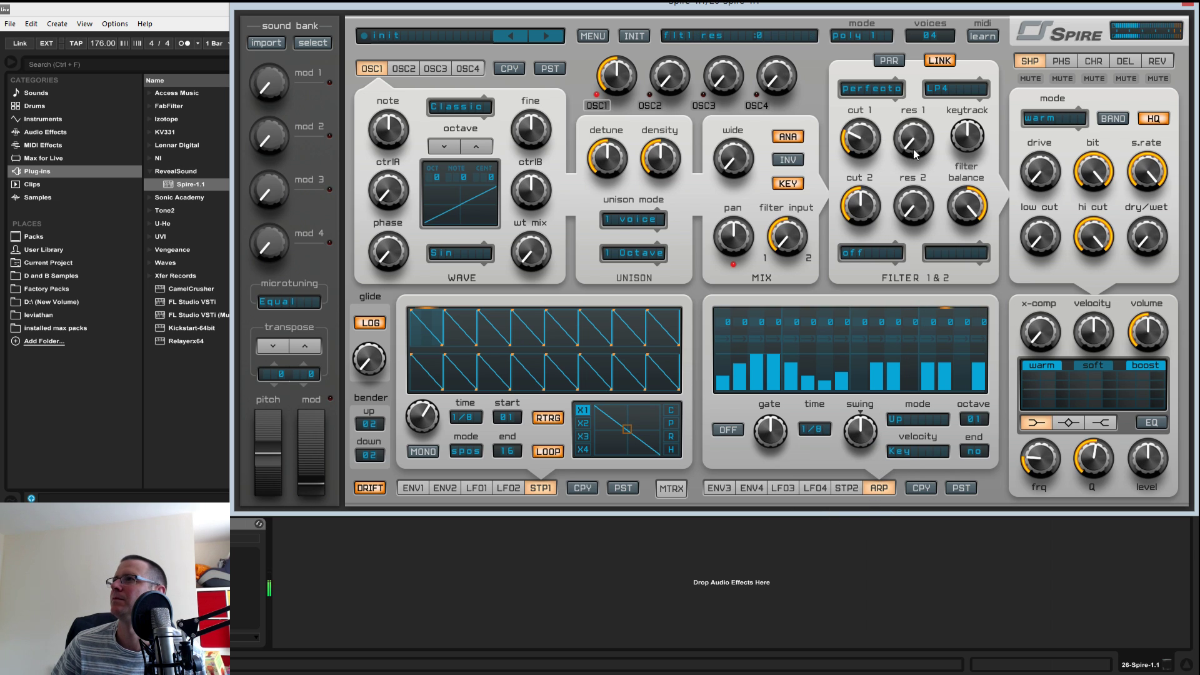
left_click_drag(864, 132, 862, 146)
left_click_drag(1149, 324, 1149, 292)
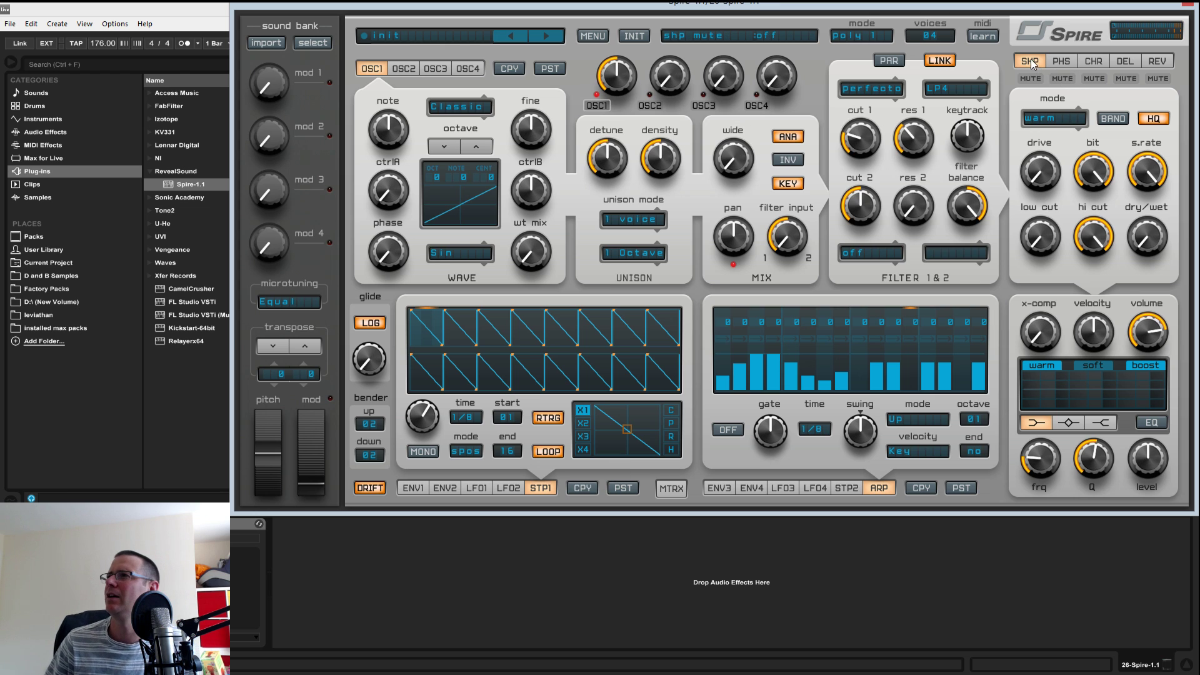
- Reinitialize the patch with a louder output volume and set the shaper's drive to about 525
left_click(634, 35)
left_click_drag(1150, 326, 1164, 299)
left_click_drag(1040, 170, 1056, 114)
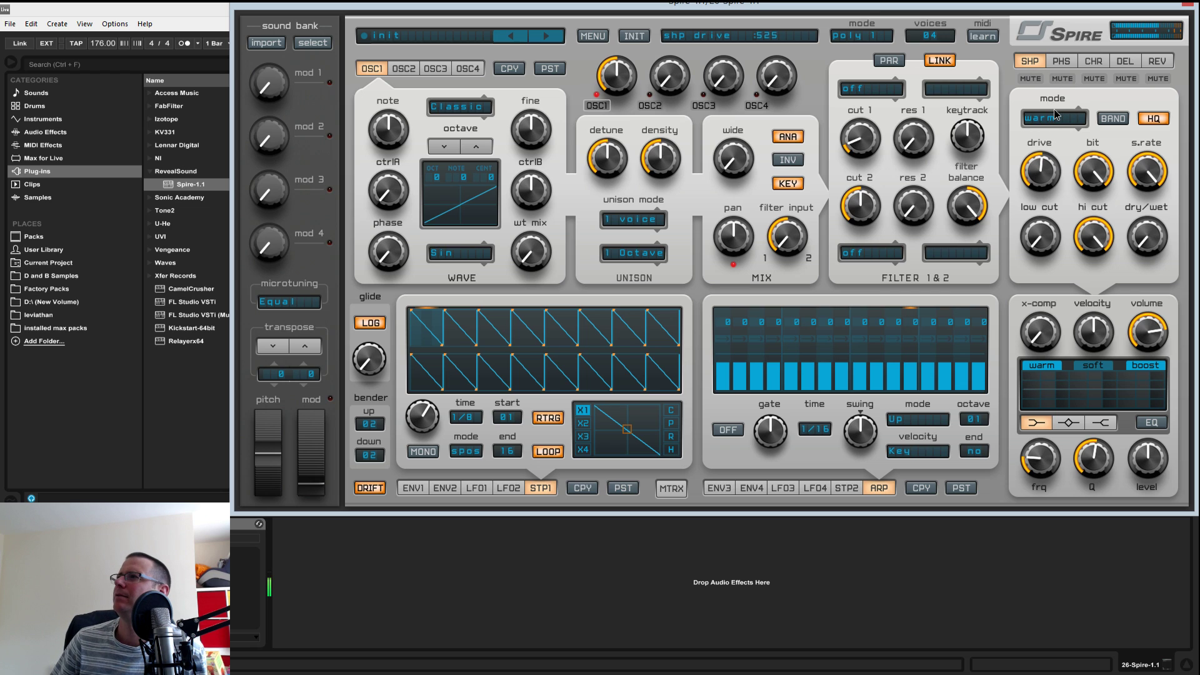
- Try the shaper's bit reduction at about 125, lower its sample rate to about 50, and raise the bit amount again
left_click_drag(1092, 158, 1052, 180)
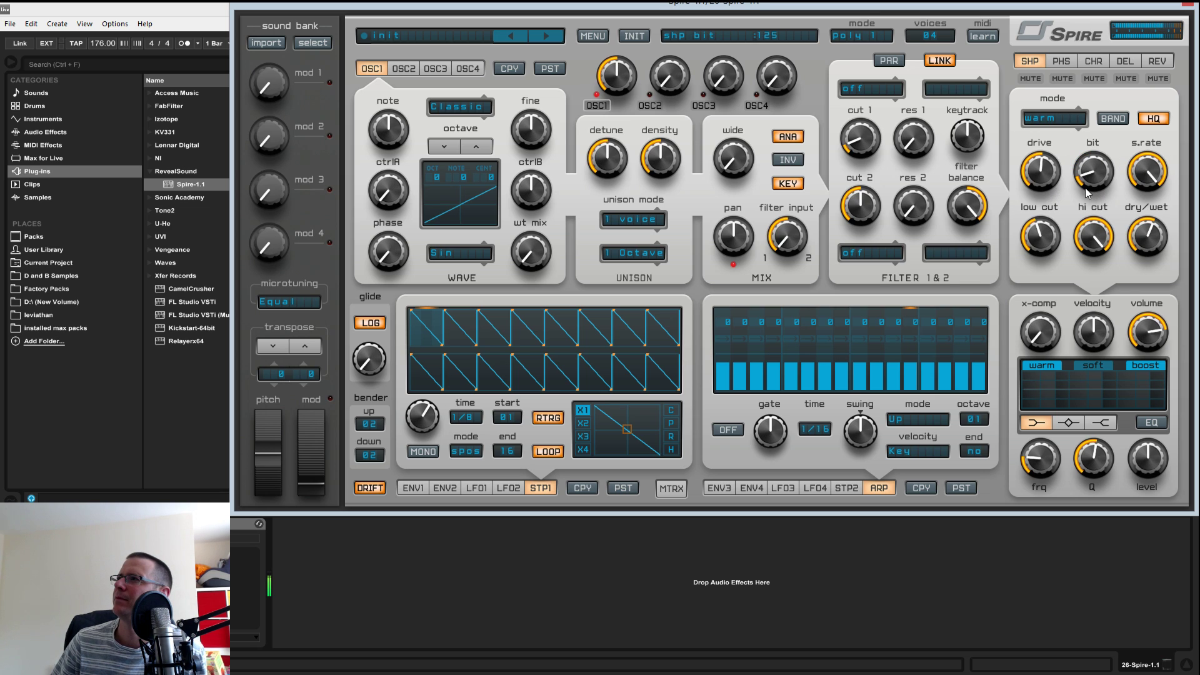
left_click_drag(1140, 164, 1147, 288)
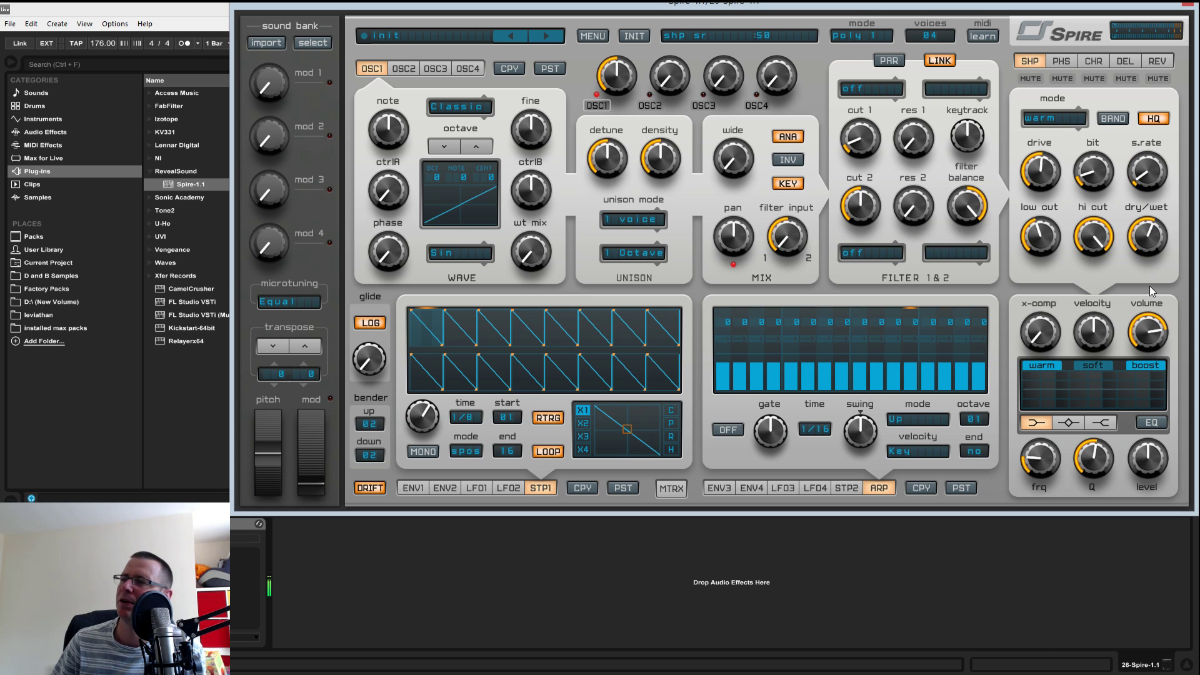
left_click_drag(1102, 160, 1112, 126)
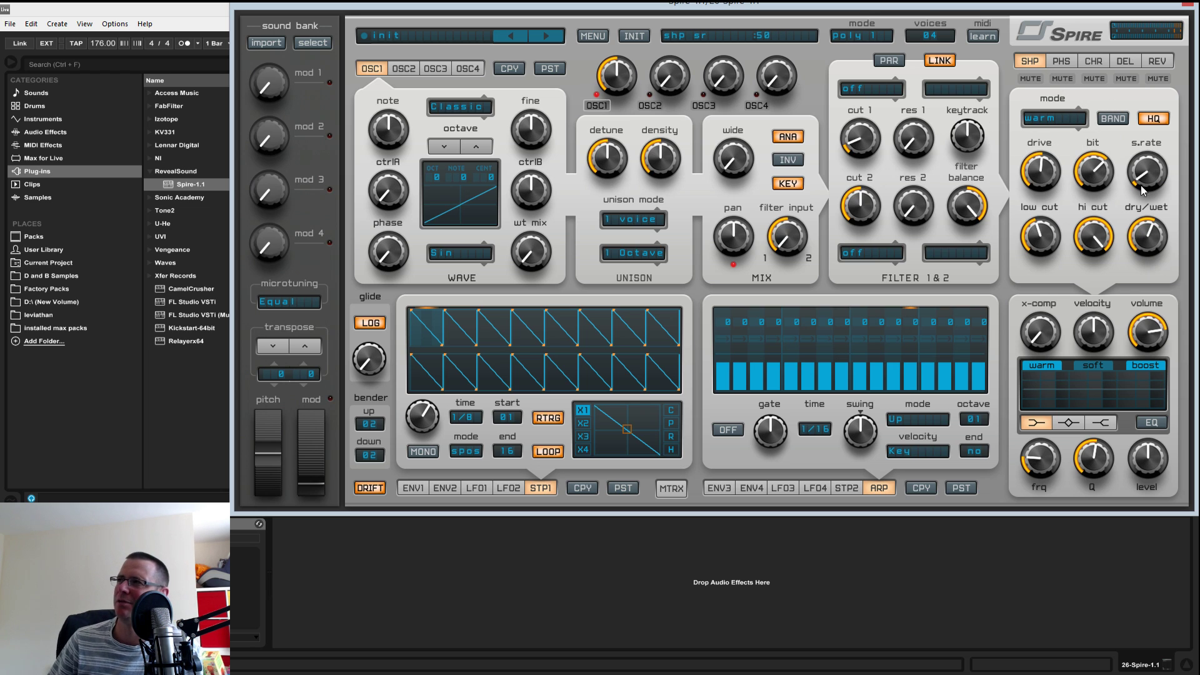
- Mute the shaper and raise the phaser's frequency, feedback and dry/wet, with its rate at about 280
left_click(1057, 62)
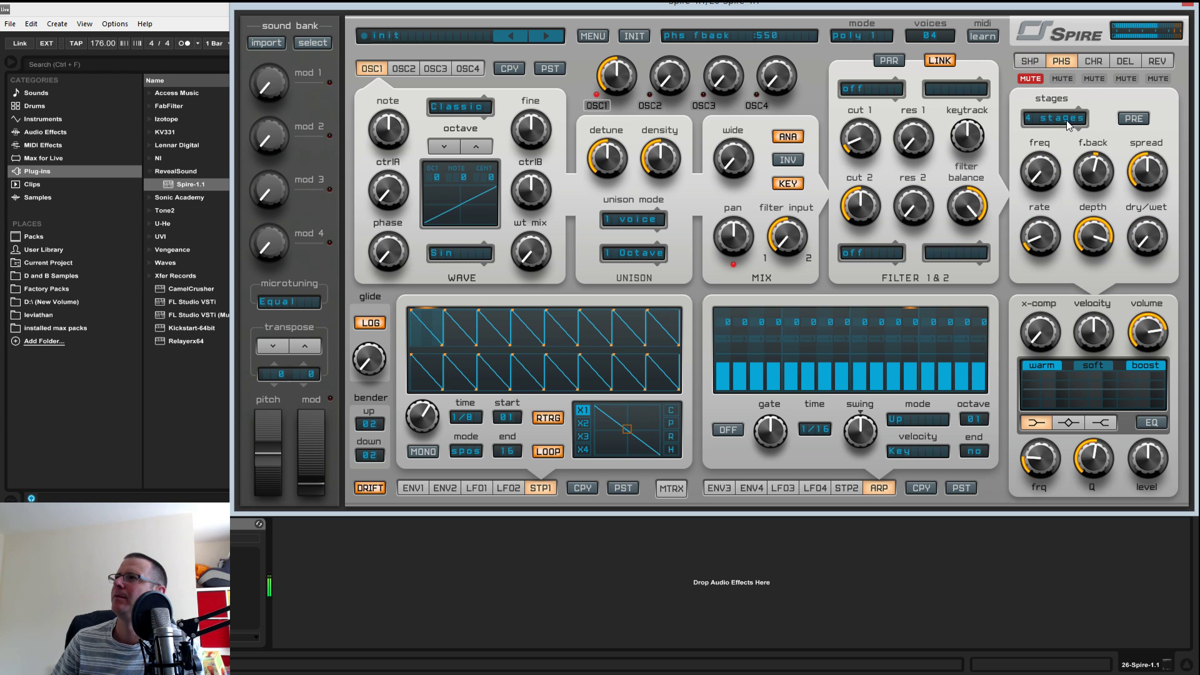
left_click_drag(1050, 180, 1058, 132)
left_click_drag(1148, 250, 1158, 157)
left_click_drag(1064, 177, 1062, 208)
left_click_drag(1053, 250, 1107, 151)
left_click_drag(1045, 235, 1044, 284)
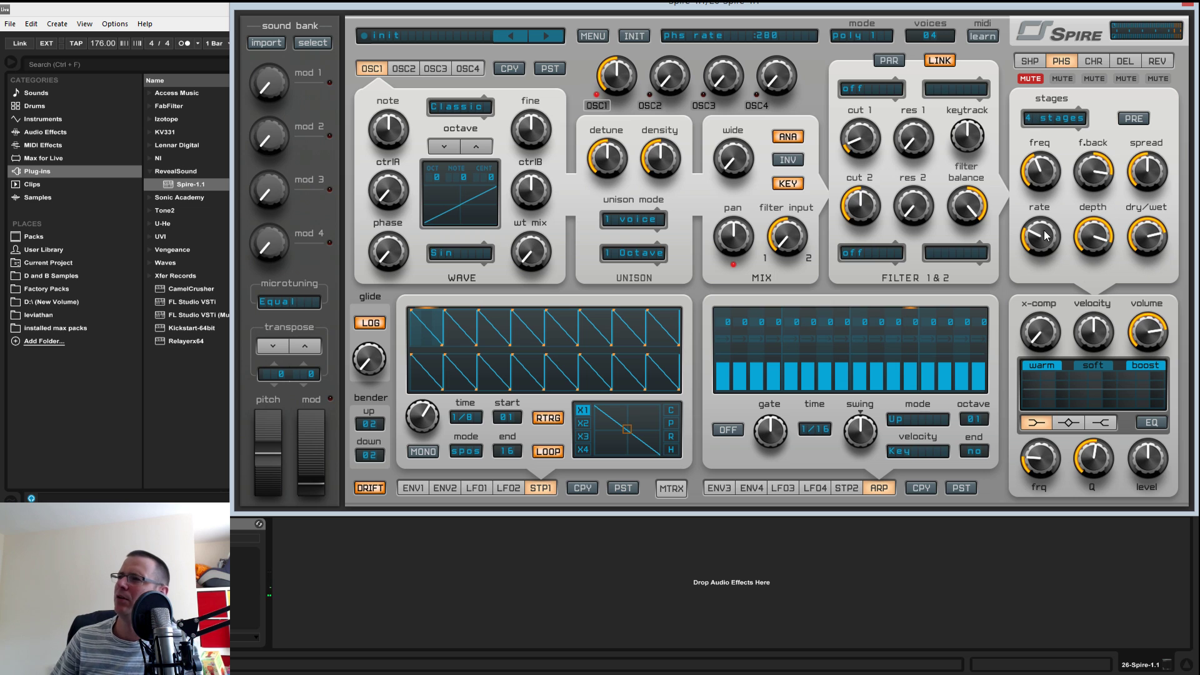
- Turn the phaser's rate and depth fully down and set its frequency to about 500
left_click_drag(1047, 236, 1047, 327)
left_click_drag(1097, 237, 1094, 449)
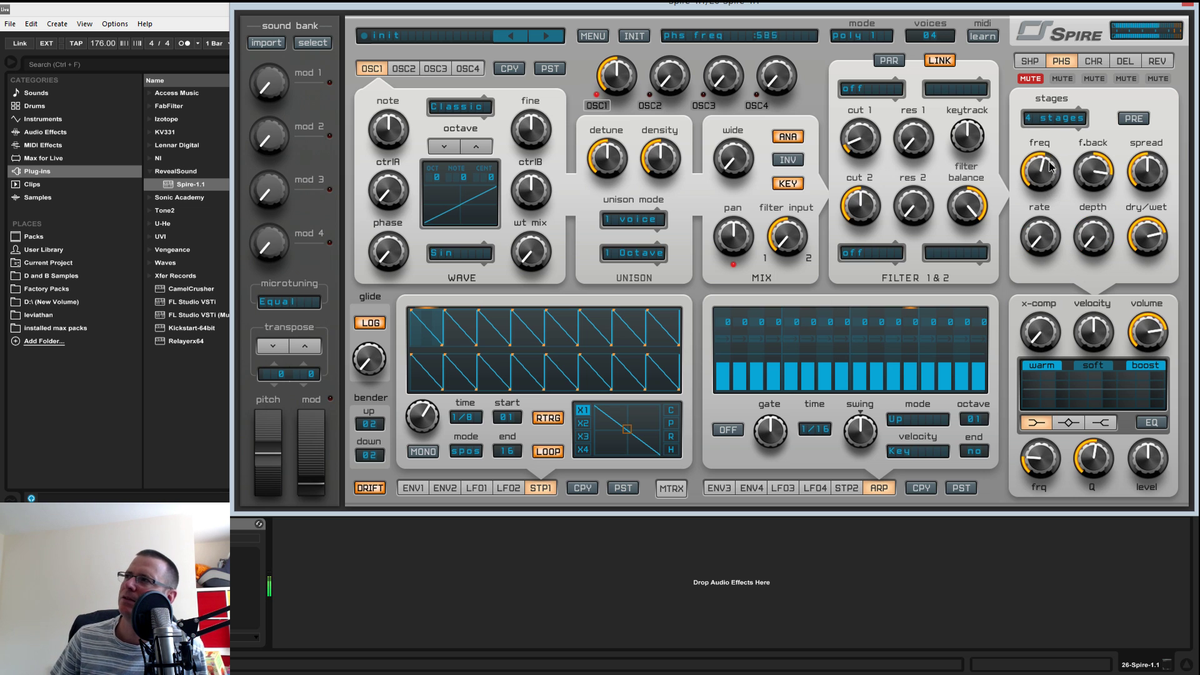
mouse_move(1046, 175)
left_mouse_down()
mouse_move(1044, 163)
mouse_move(1049, 186)
left_mouse_up()
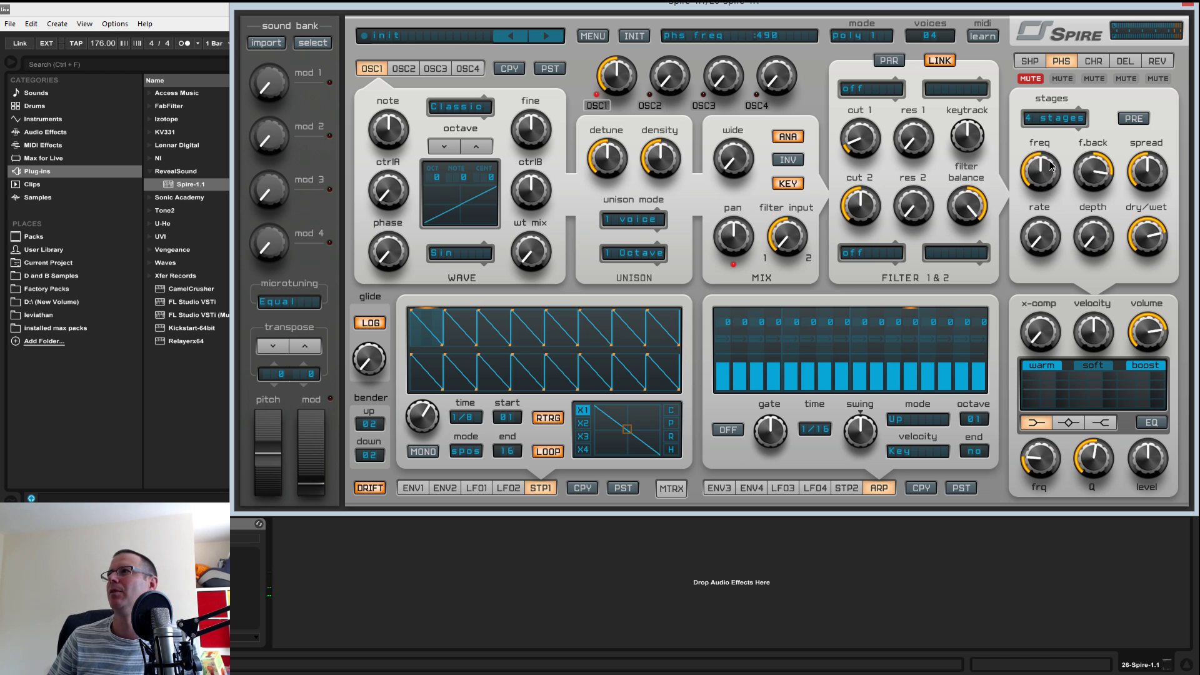
- Route envelope 2 to Cutoff 1 with a negative amount, zero sustain and a decay of about 630
left_click(445, 487)
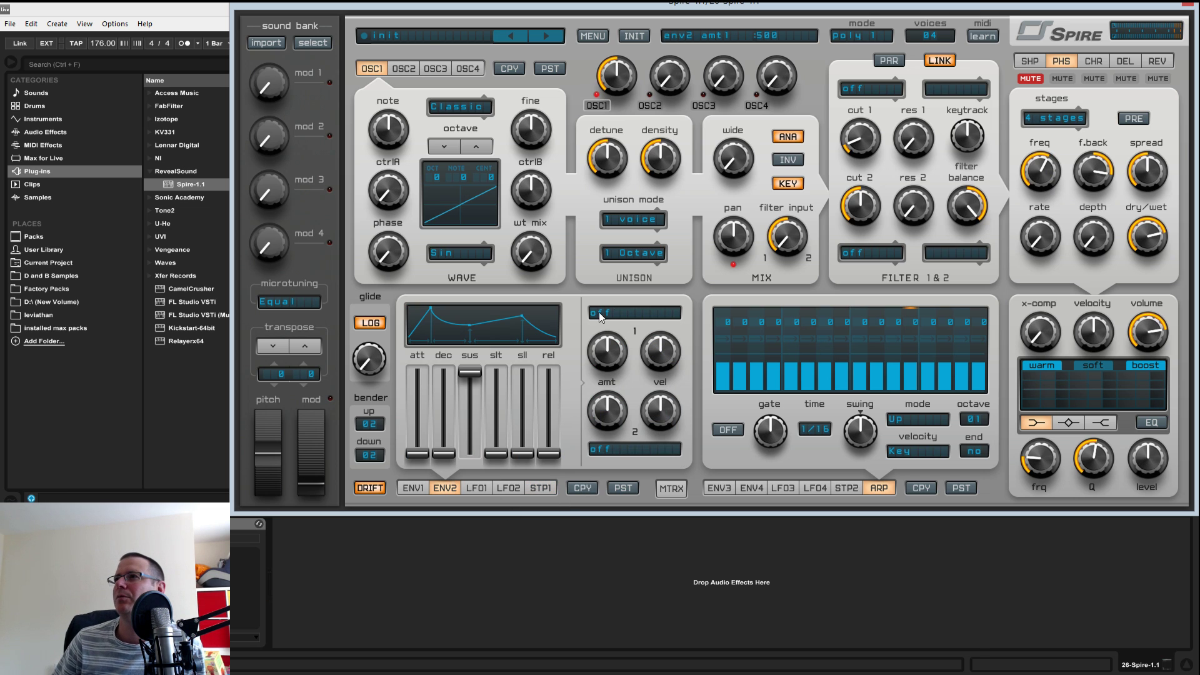
left_click(627, 313)
mouse_move(638, 420)
left_click(680, 417)
left_click_drag(617, 358, 614, 395)
left_click_drag(445, 453, 461, 419)
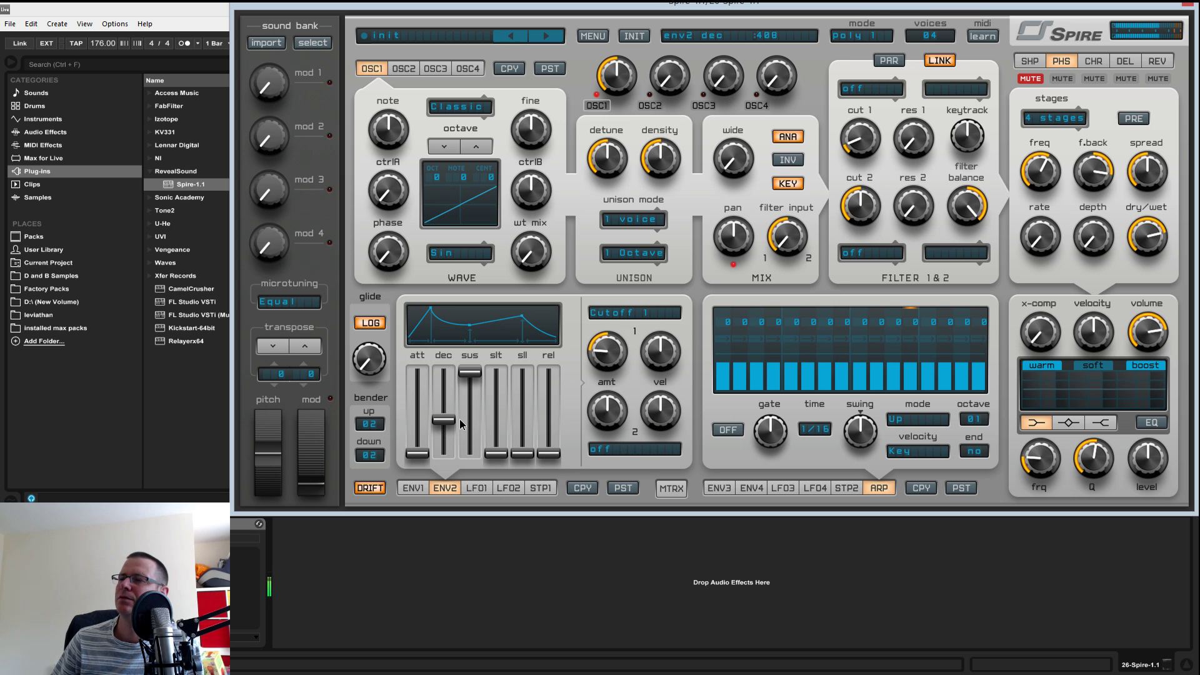
left_click_drag(476, 368, 466, 533)
left_click_drag(447, 417, 454, 399)
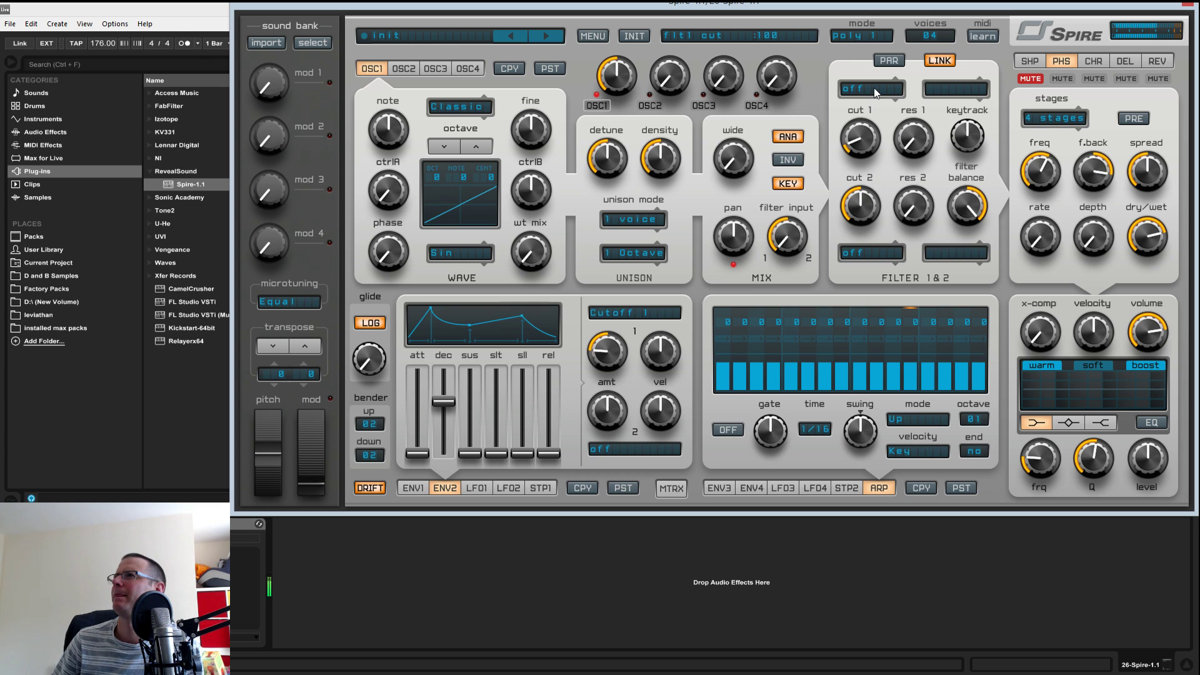
- Retarget envelope 2 to the phaser frequency, with a raised attack, zero decay and full sustain
left_click(615, 310)
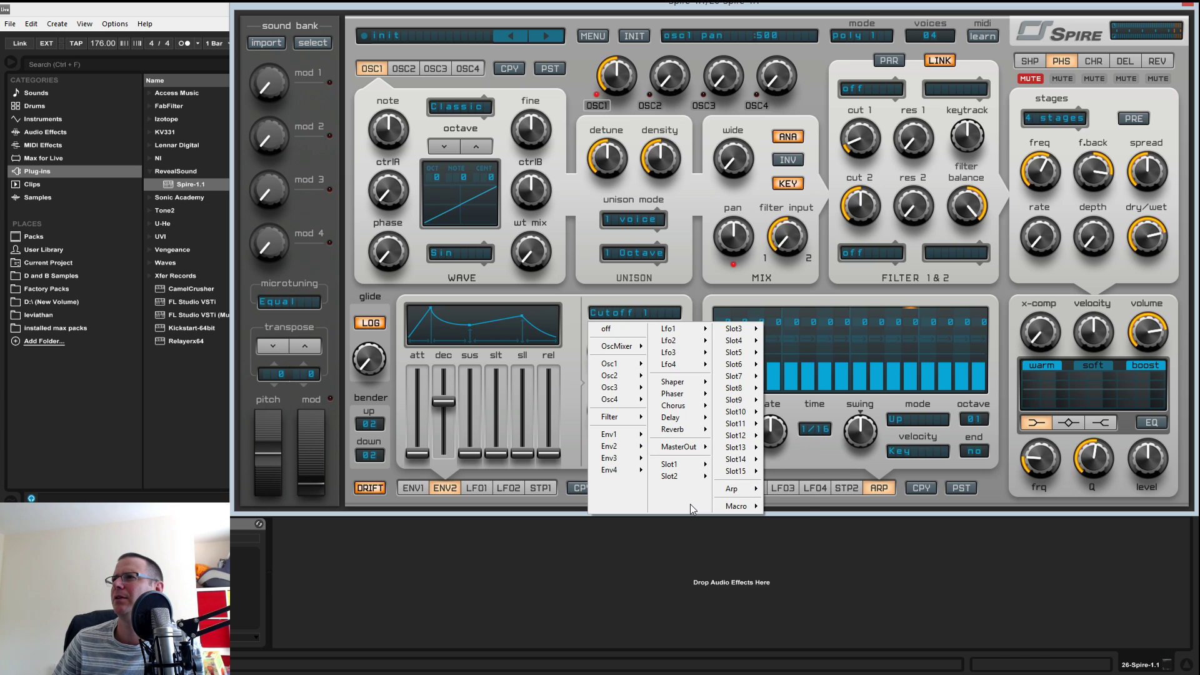
mouse_move(685, 393)
left_click(735, 399)
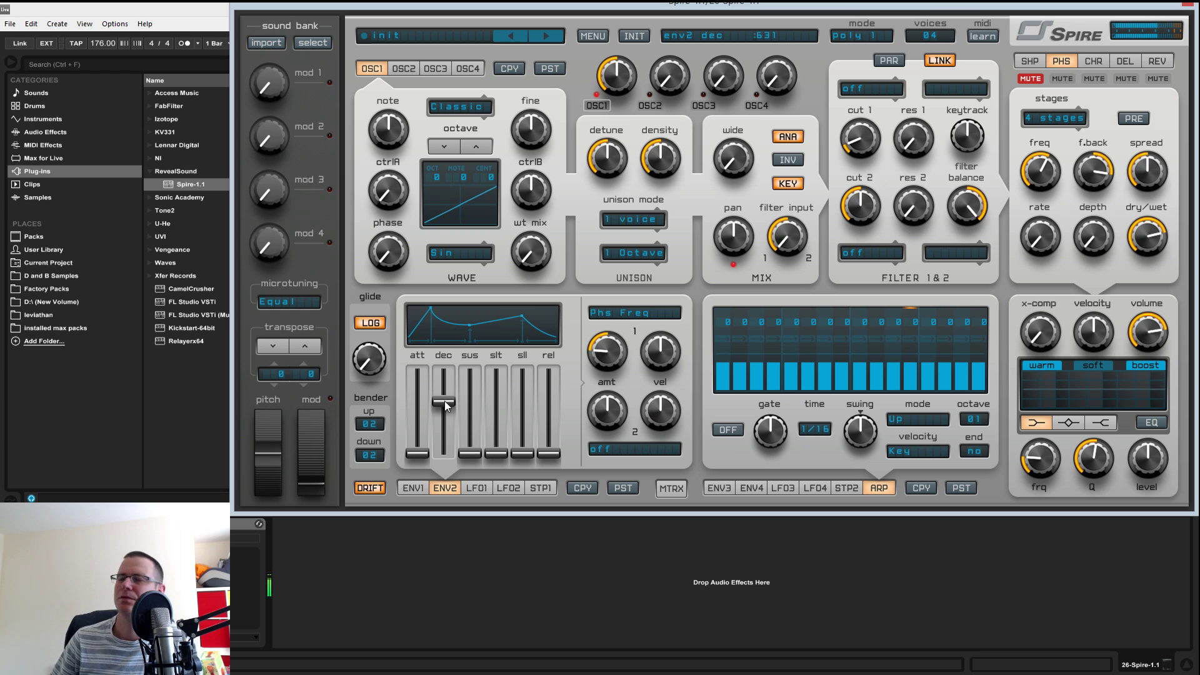
left_click_drag(452, 439, 480, 325)
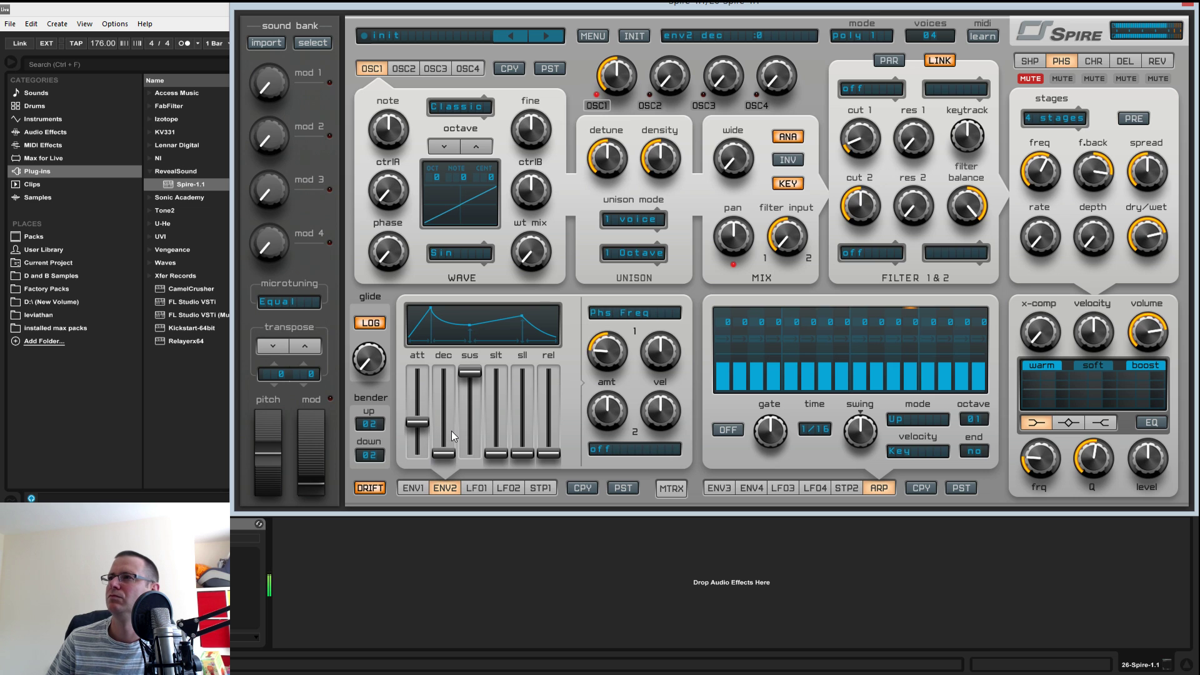
- Mute the phaser and raise the chorus dry/wet to just under half, with oscillator 1 at octave 0
left_click(443, 149)
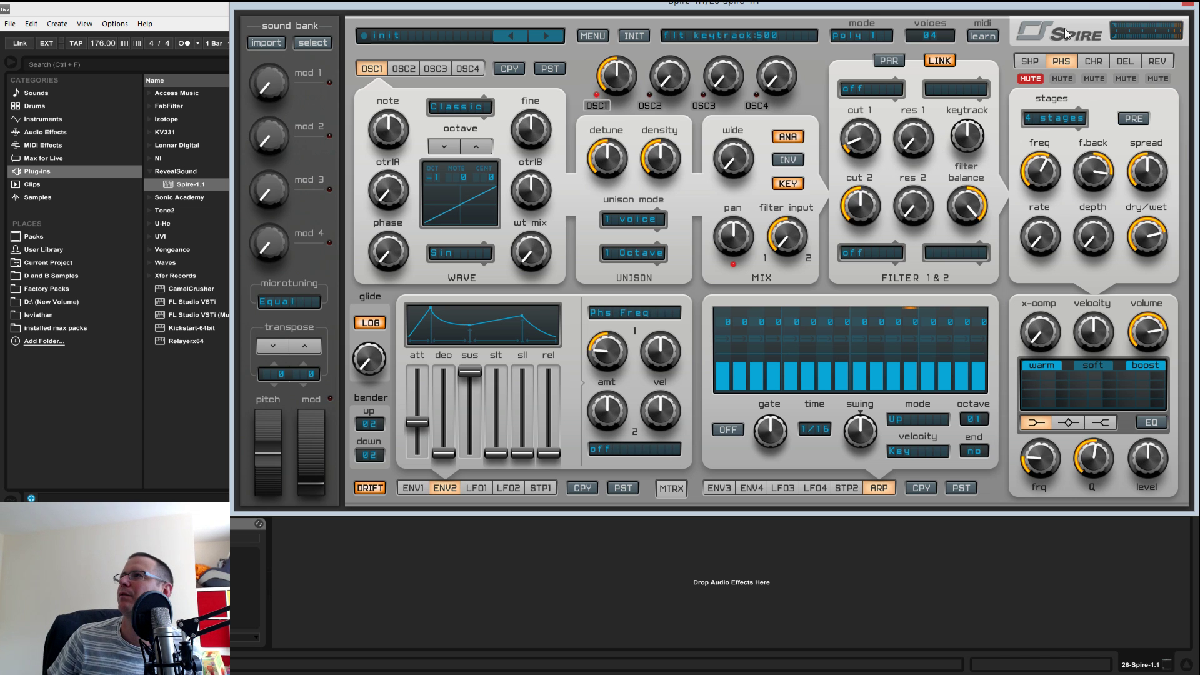
left_click(1062, 78)
left_click(1093, 61)
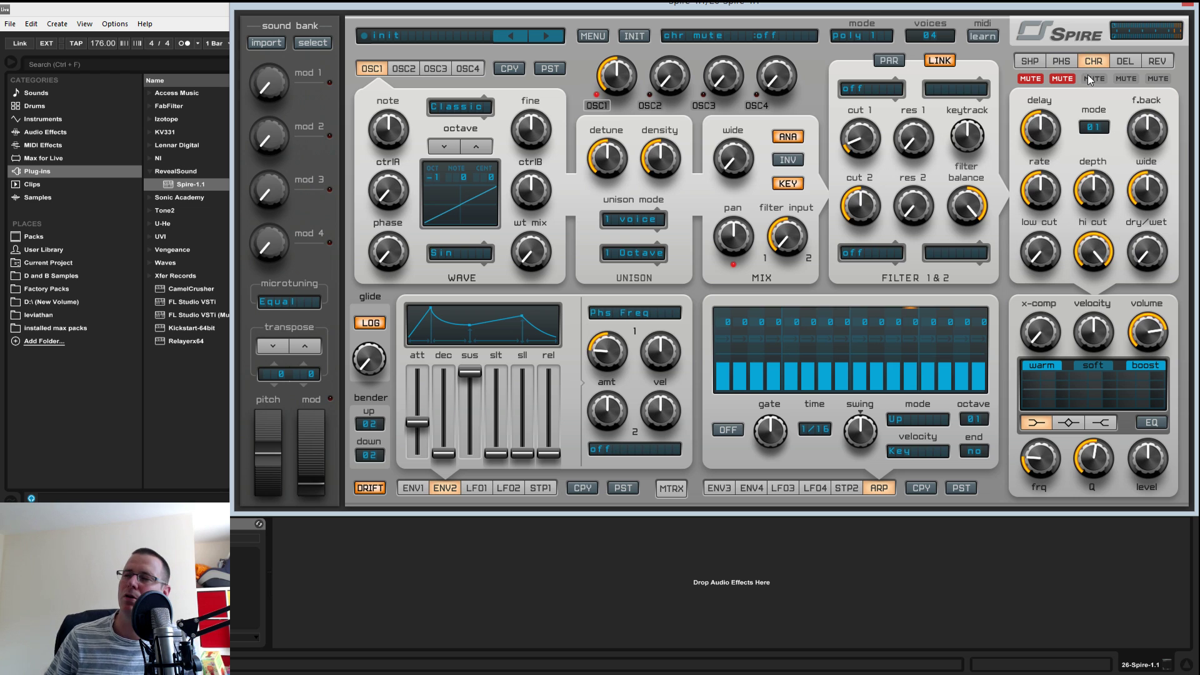
left_click(476, 147)
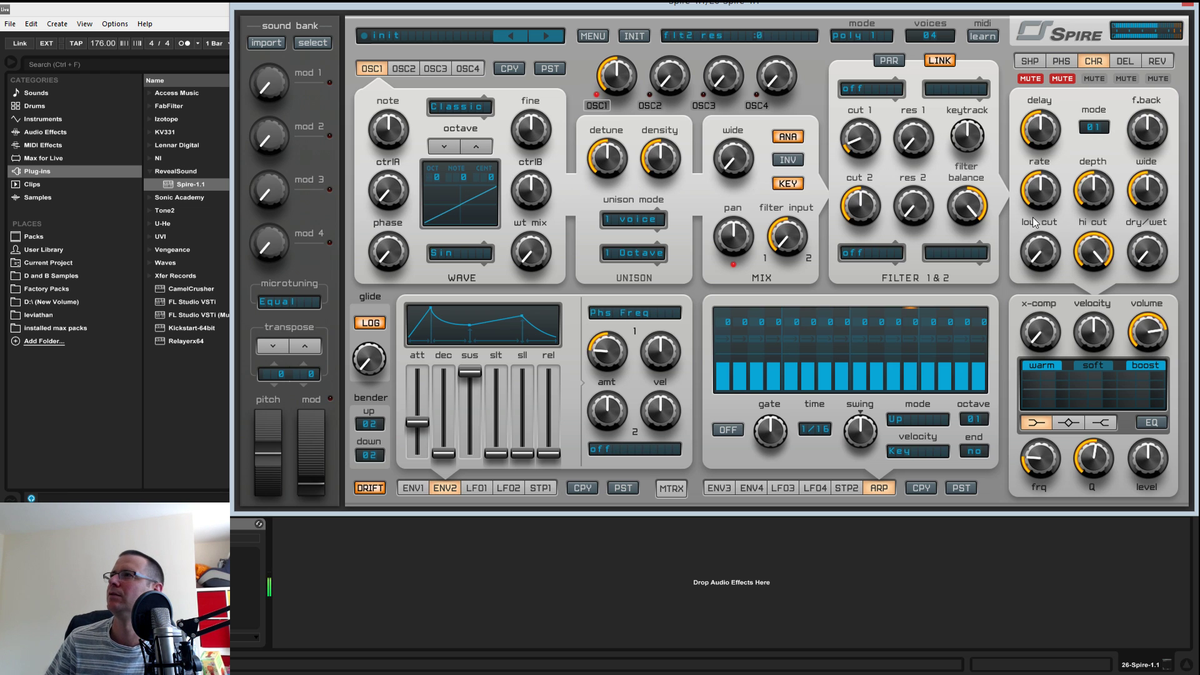
left_click_drag(1167, 237, 1163, 200)
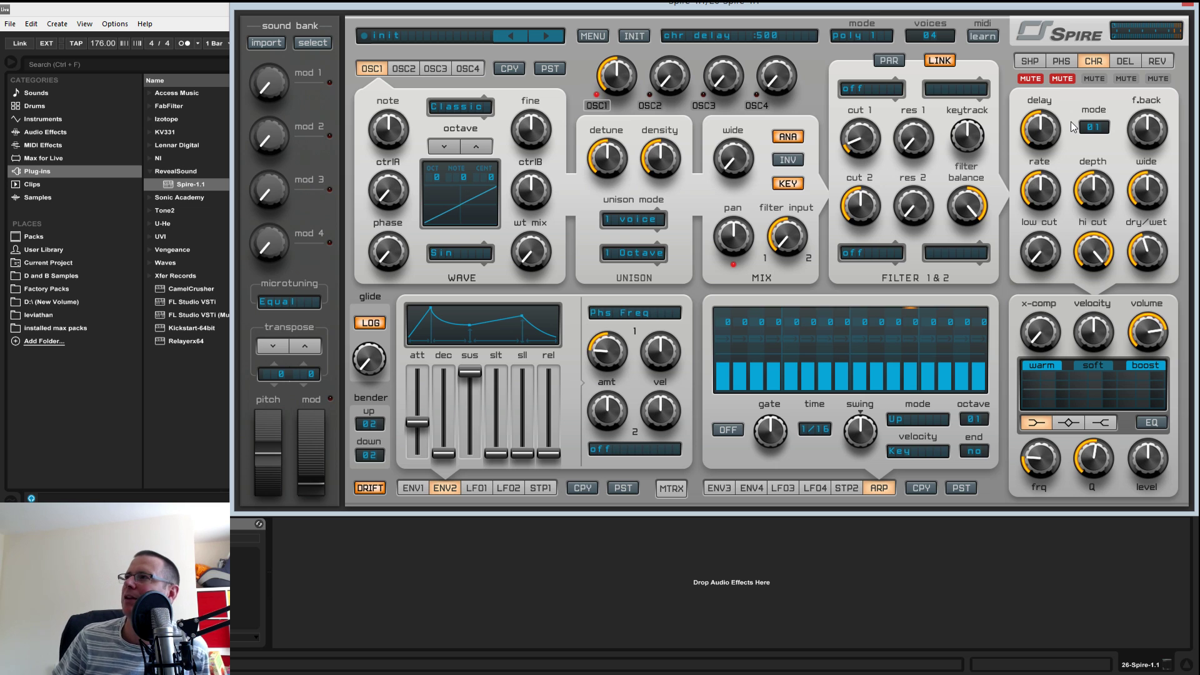
- Lower the chorus delay, raise its feedback and rate, and set its depth to about 710
left_click_drag(1059, 136, 1050, 182)
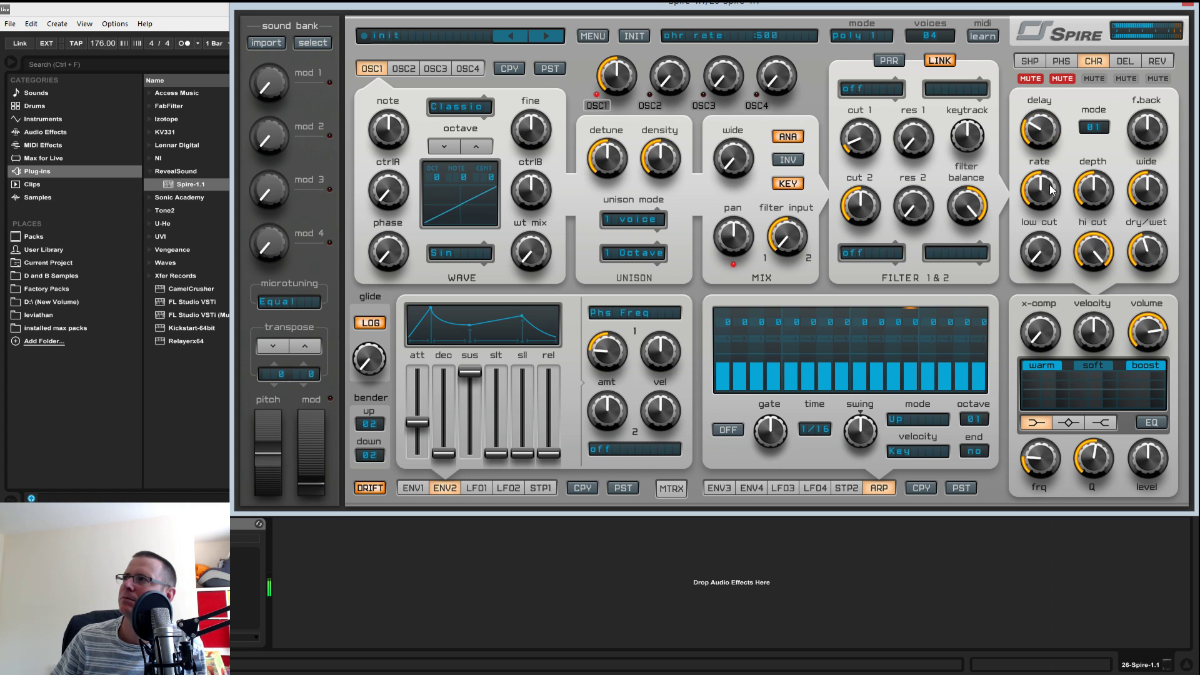
left_click_drag(1134, 143, 1141, 125)
left_click_drag(1045, 197, 1049, 166)
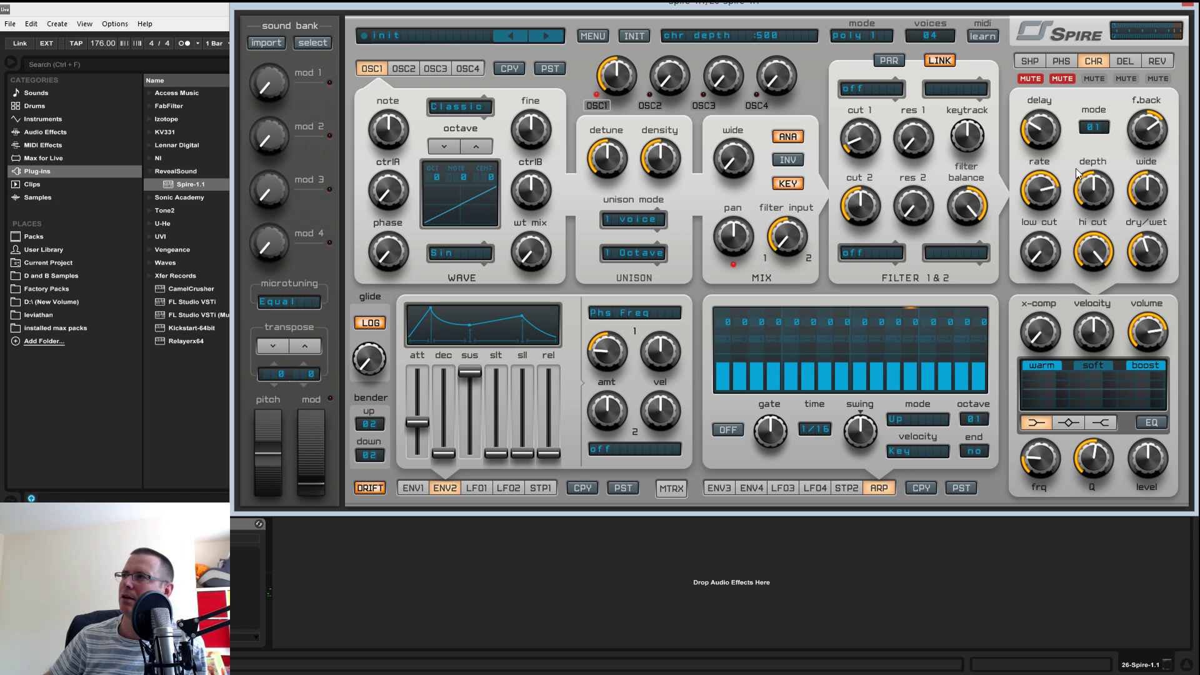
left_click_drag(1093, 195, 1094, 166)
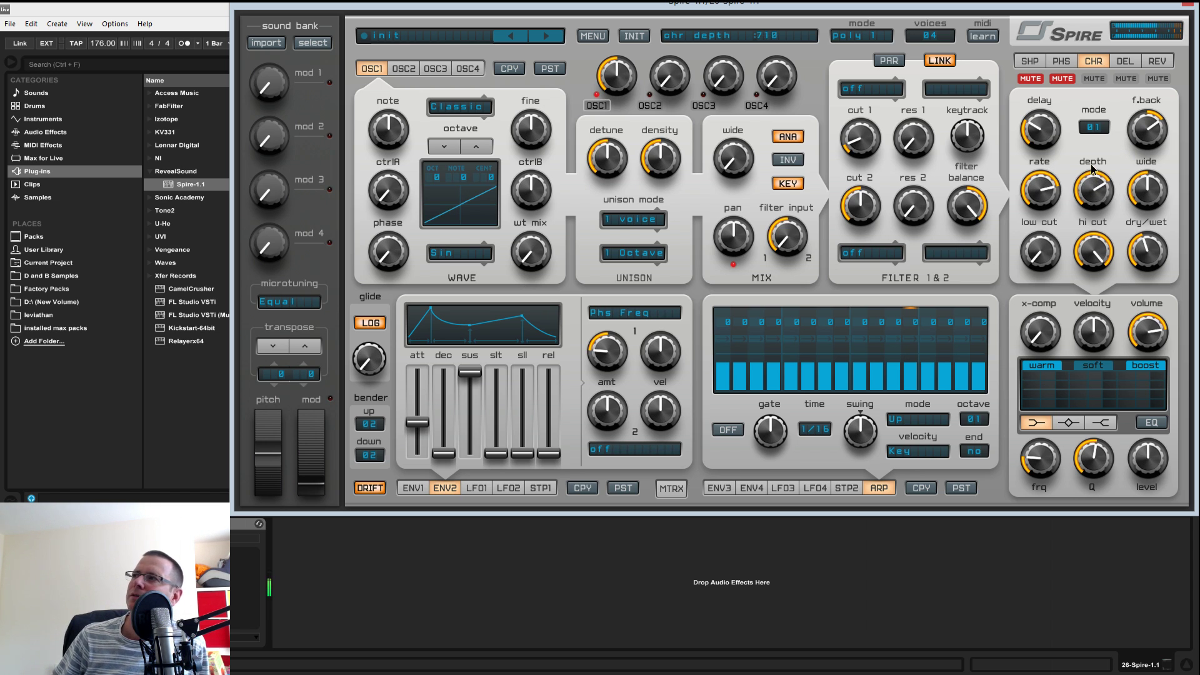
- Widen the chorus, raise its low cut, and readjust its rate and dry/wet mix
left_click_drag(1152, 200, 1120, 200)
left_click_drag(1039, 250, 1038, 200)
left_click_drag(1148, 245, 1149, 269)
left_click_drag(1047, 198, 1047, 242)
left_click_drag(1154, 261, 1156, 228)
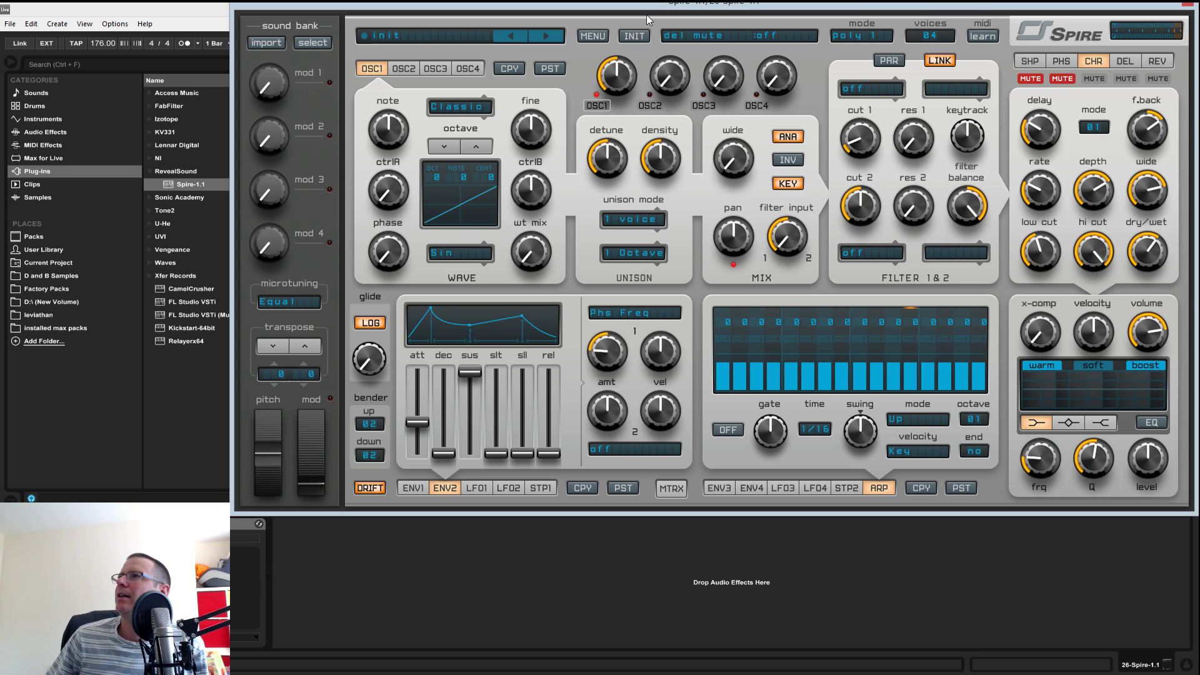
- Reinitialize the patch with filter 1 set to perfecto LP4, a low cutoff and a louder output volume
left_click(633, 35)
left_click_drag(870, 153, 872, 100)
left_click(870, 88)
left_click(864, 117)
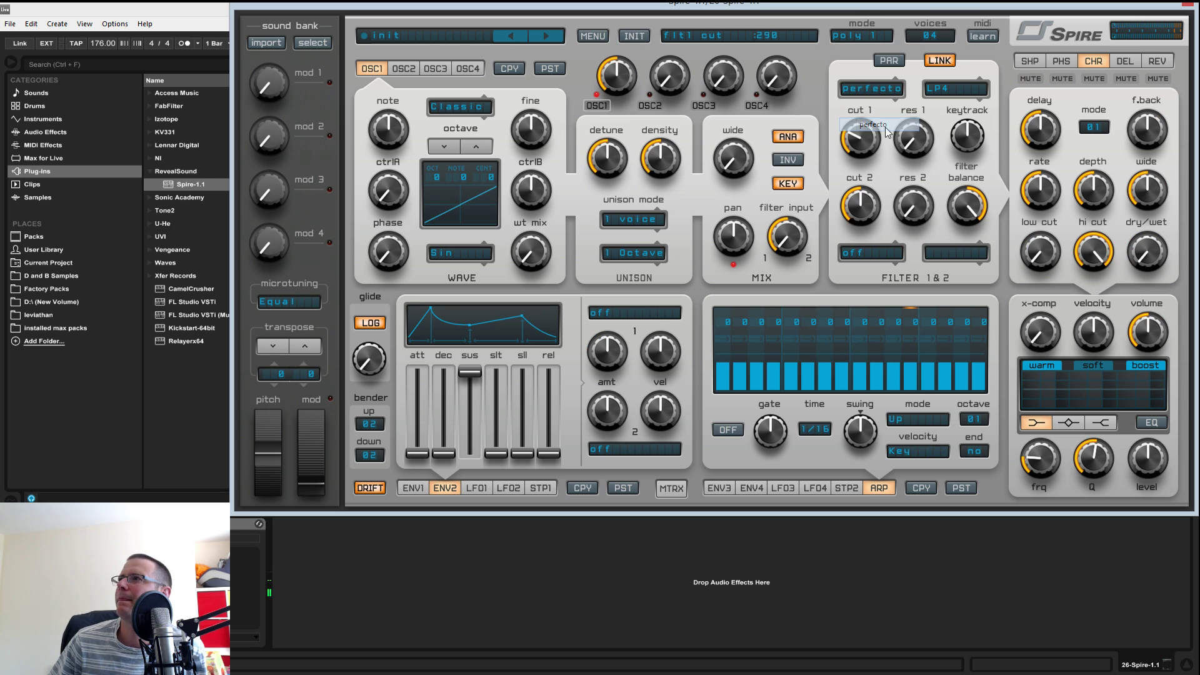
left_click_drag(1155, 330, 1156, 293)
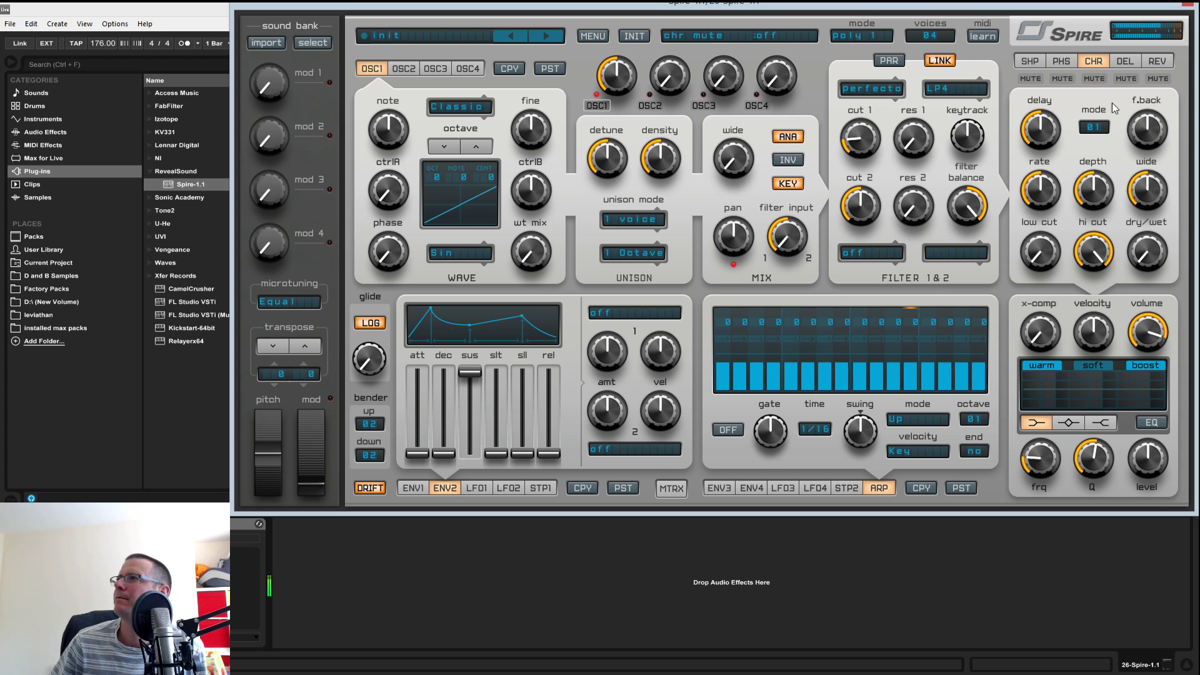
- Raise the delay effect's dry/wet, set the left delay to 1/3, lengthen the right delay and set the width to 1000
left_click(1124, 63)
left_click_drag(1147, 251, 1153, 210)
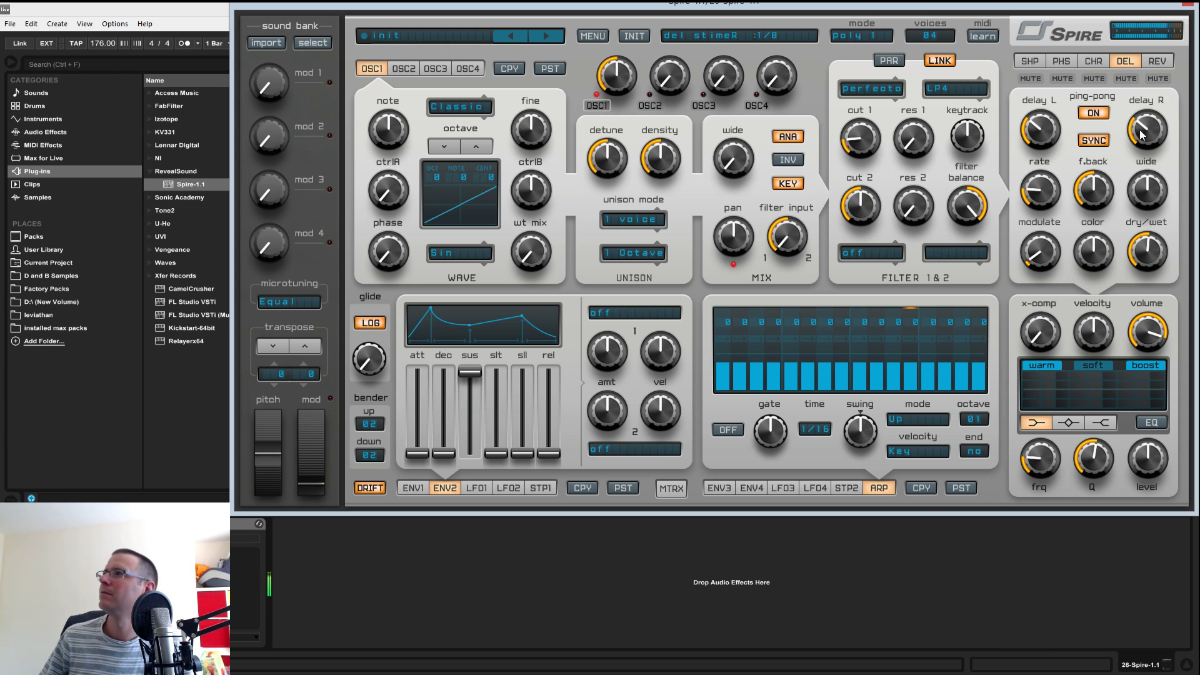
left_click_drag(1052, 140, 1054, 113)
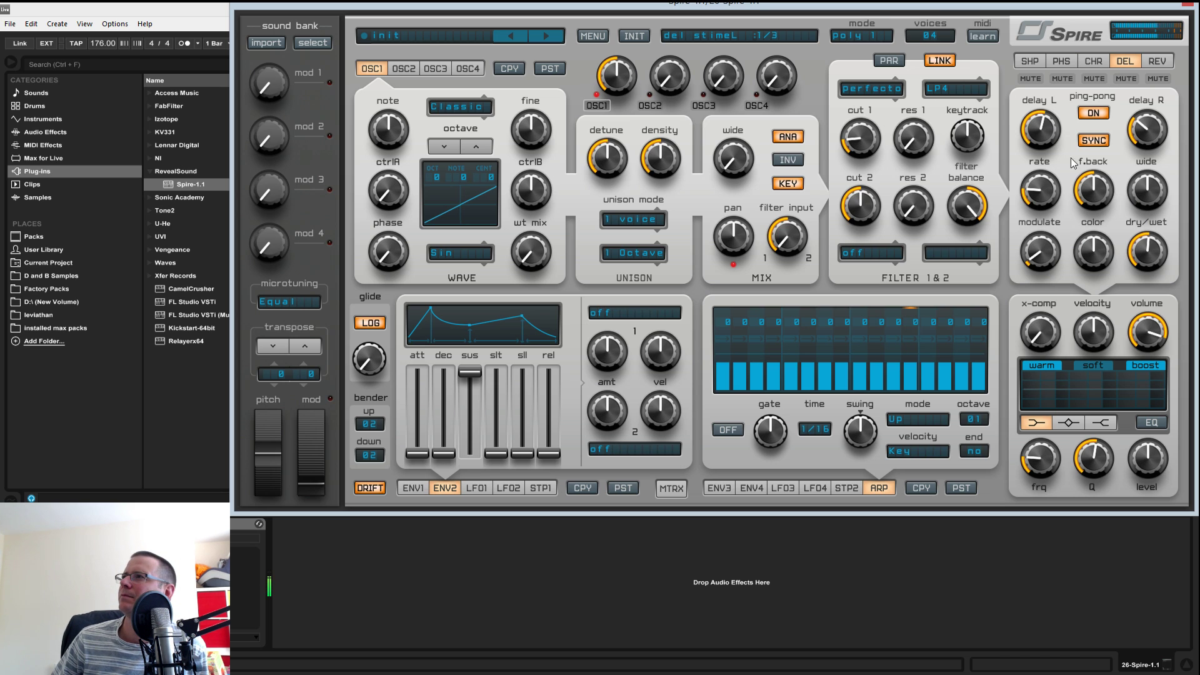
left_click_drag(1153, 137, 1153, 102)
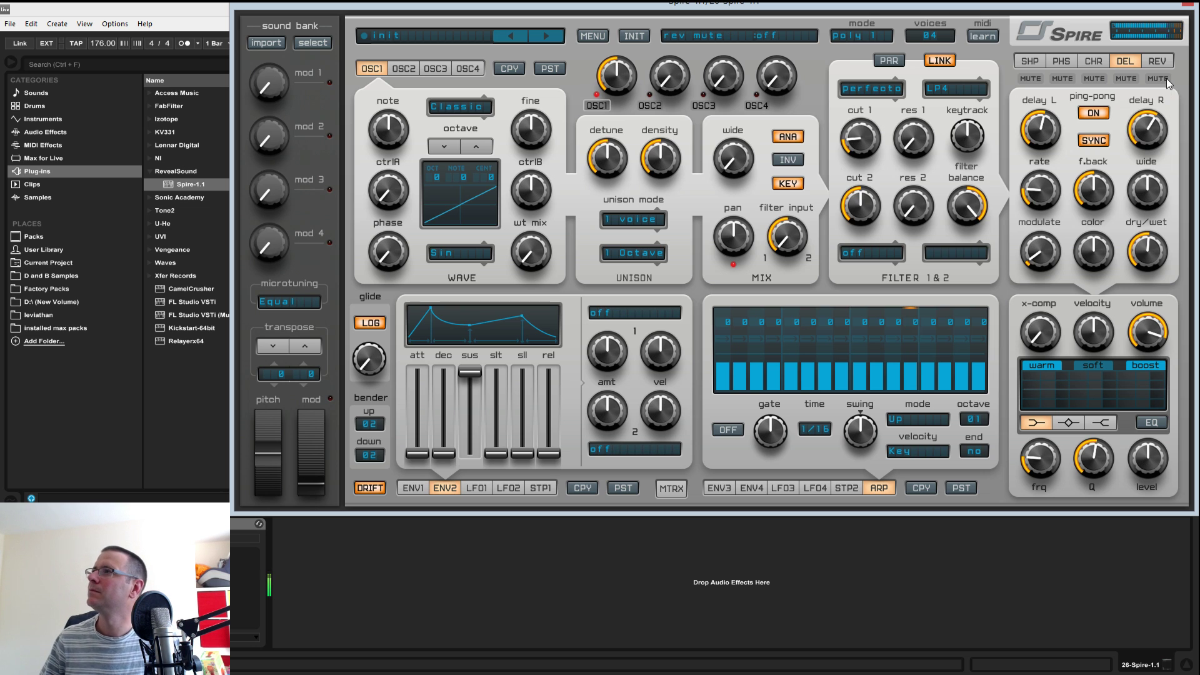
left_click_drag(1150, 187, 1146, 123)
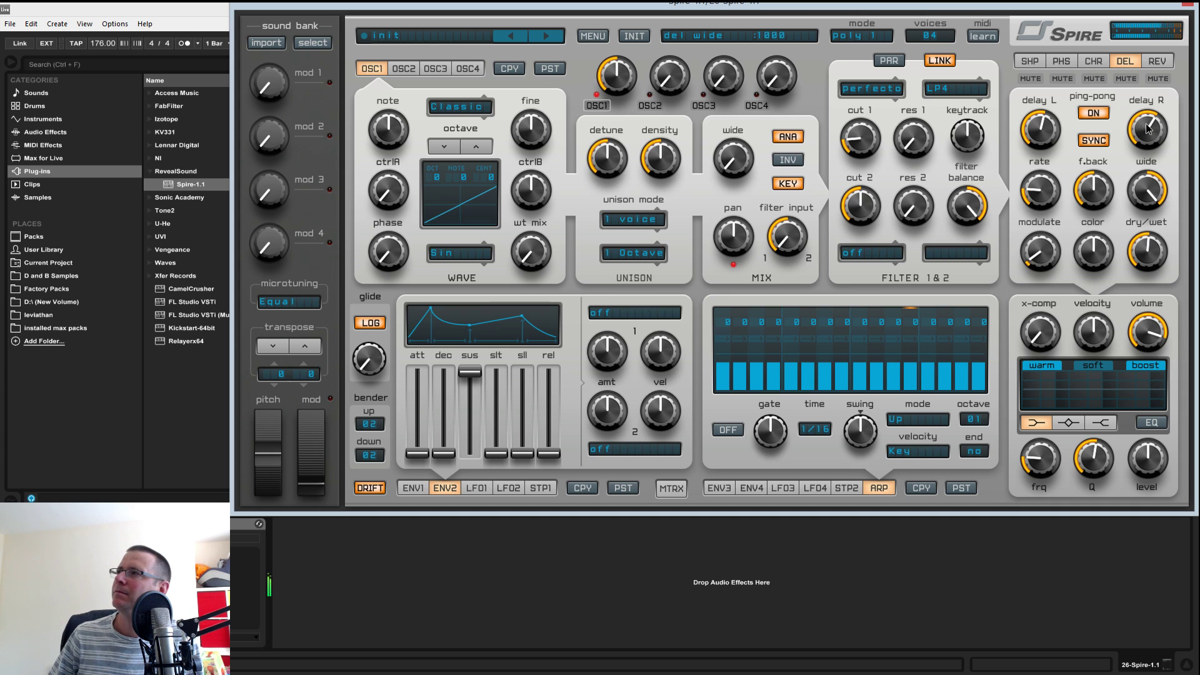
- Set the delay effect's rate to about 510 and raise its feedback, modulation and color
left_click_drag(1041, 200, 1055, 165)
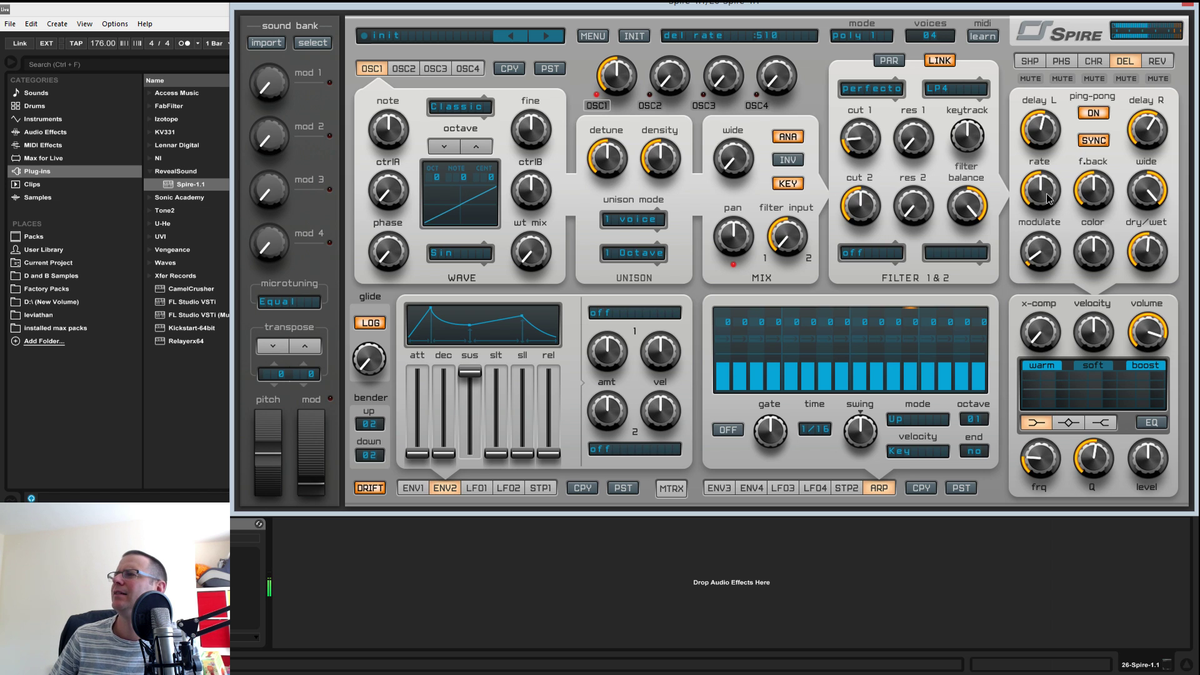
left_click_drag(1093, 199, 1094, 181)
left_click_drag(1060, 236, 1054, 211)
left_click_drag(1100, 262, 1085, 233)
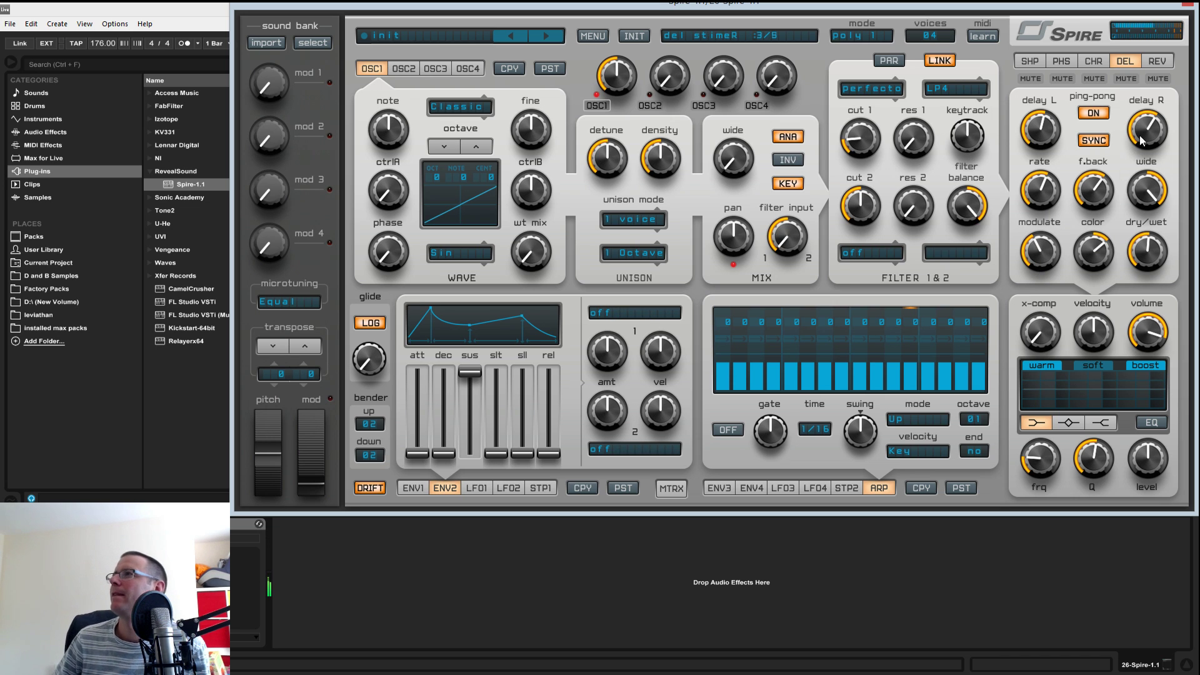
- Mute the delay, switch the reverb to plate2 mode, and raise the reverb's dry/wet and decay
left_click(1154, 63)
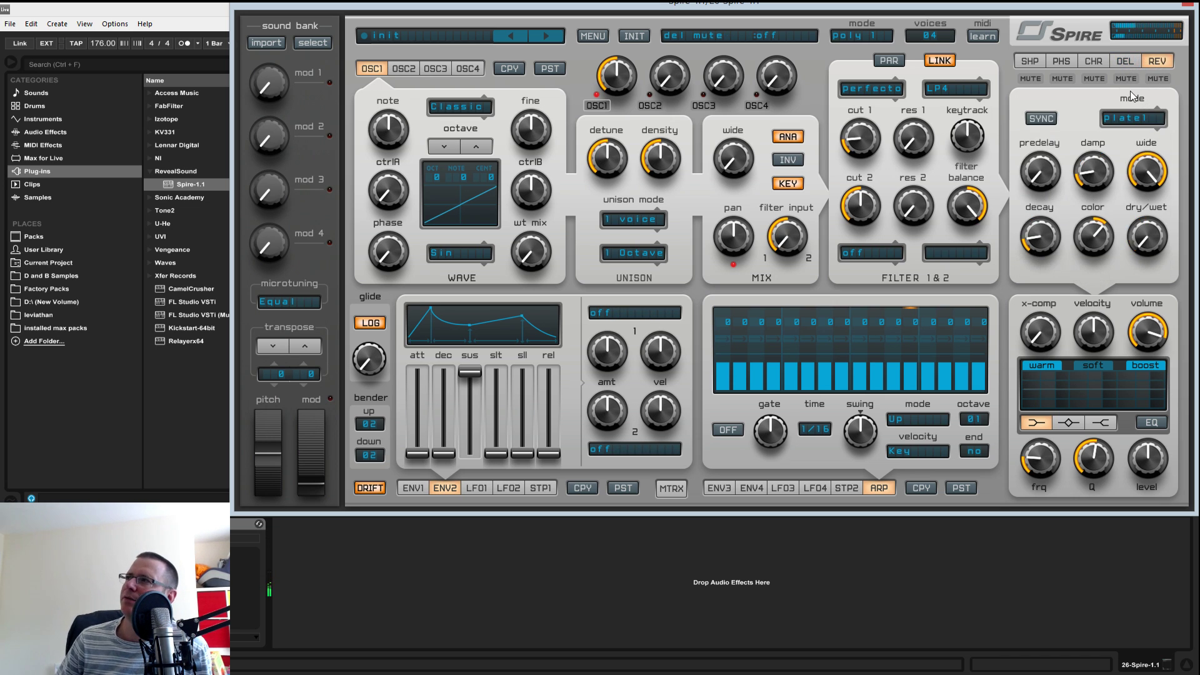
left_click_drag(1132, 255, 1154, 206)
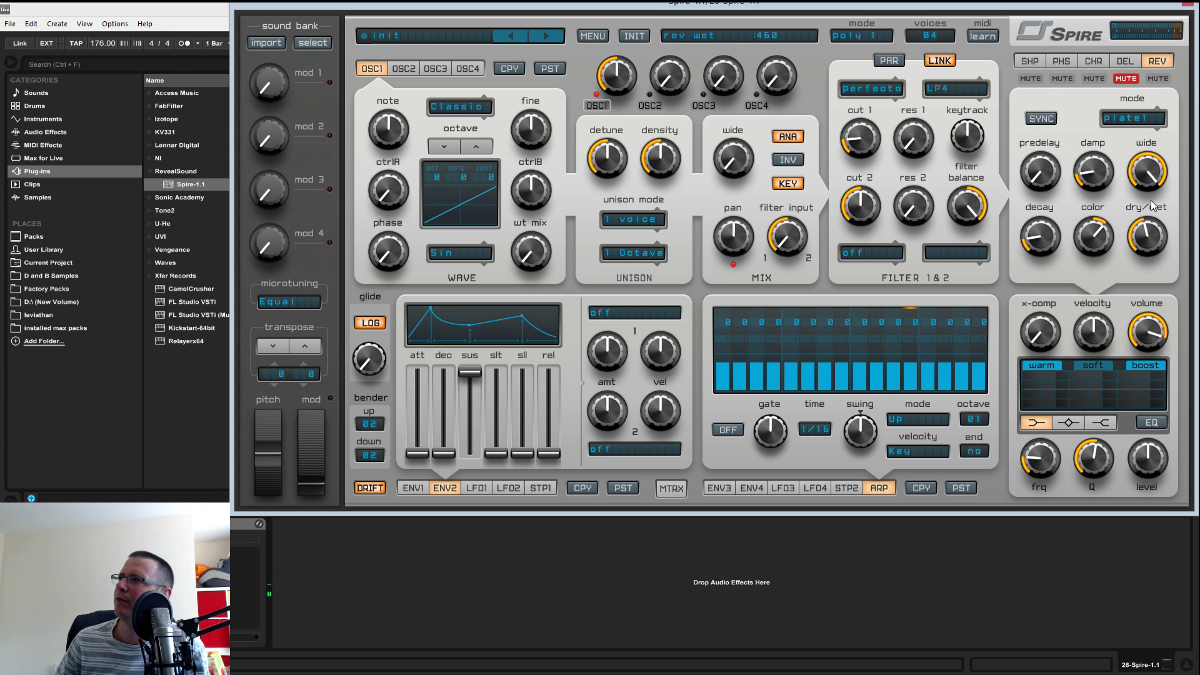
left_click(1152, 128)
left_click(1142, 154)
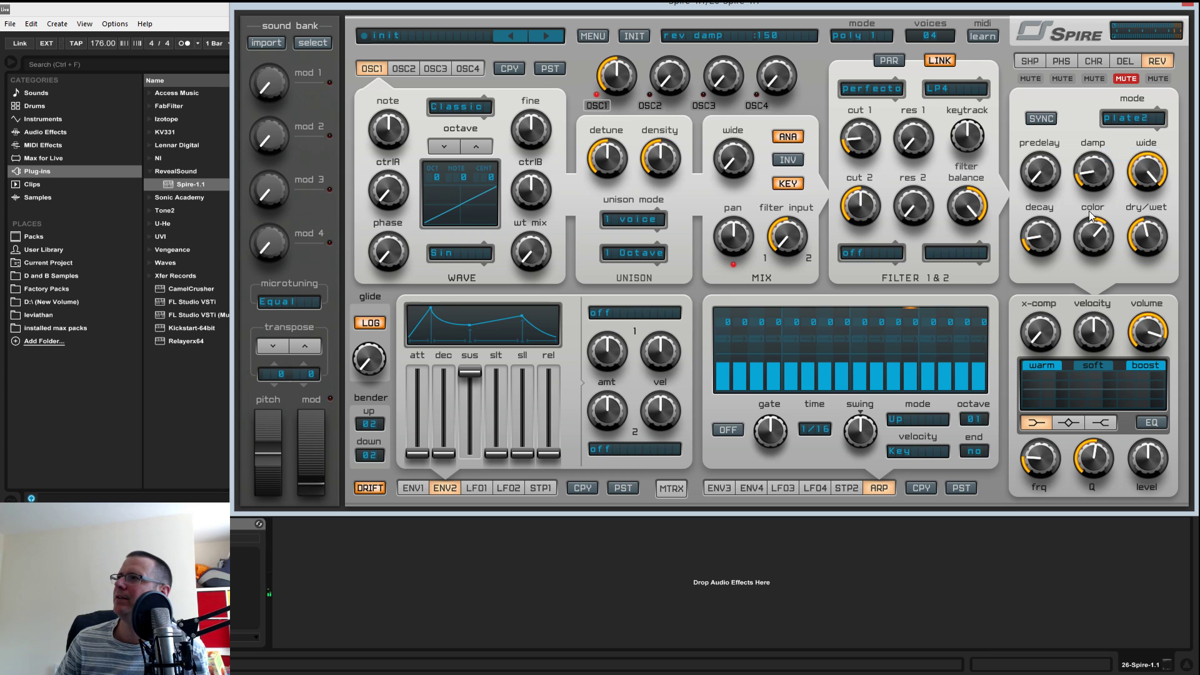
left_click_drag(1148, 247, 1157, 217)
left_click_drag(1047, 241, 1053, 215)
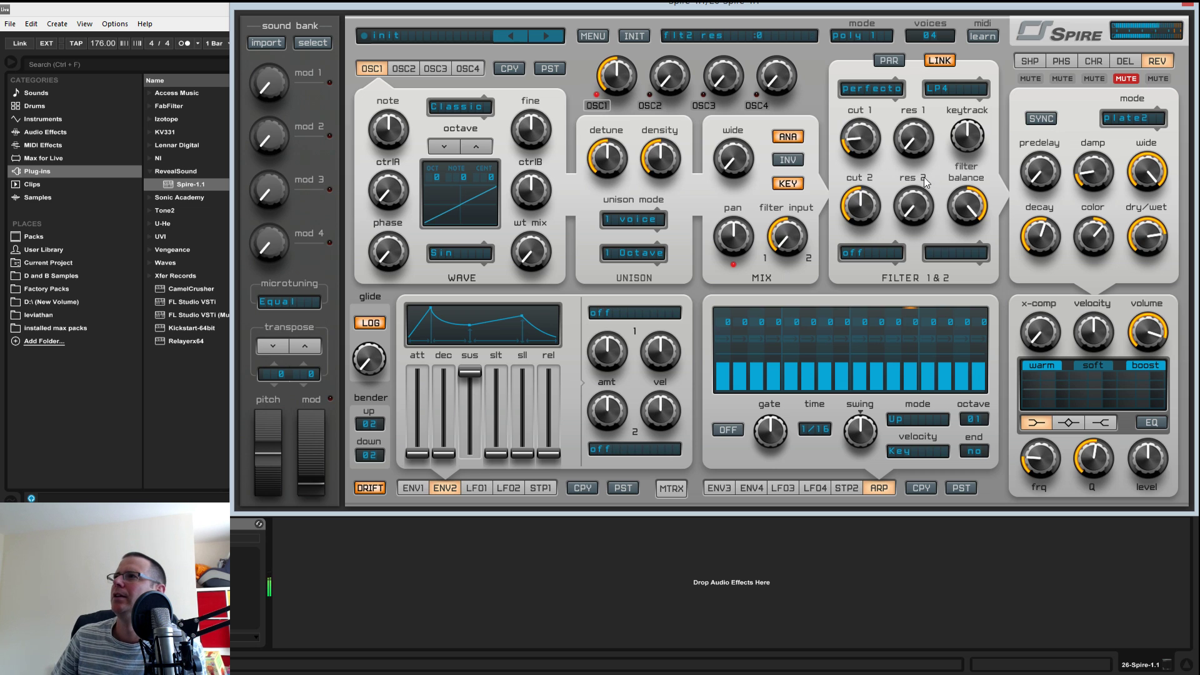
- Readjust filter 1's low cutoff and route envelope 3 to Cutoff 1 with a decay of about 292
left_click_drag(861, 136, 862, 147)
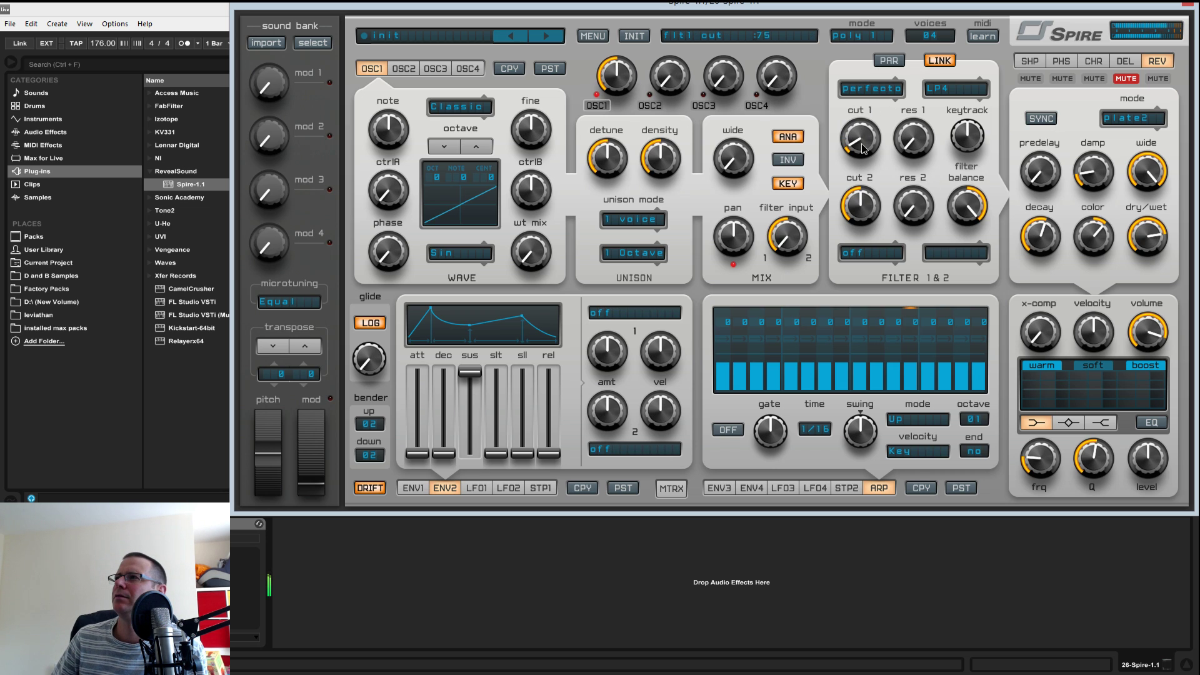
left_click_drag(871, 150, 872, 137)
left_click(719, 488)
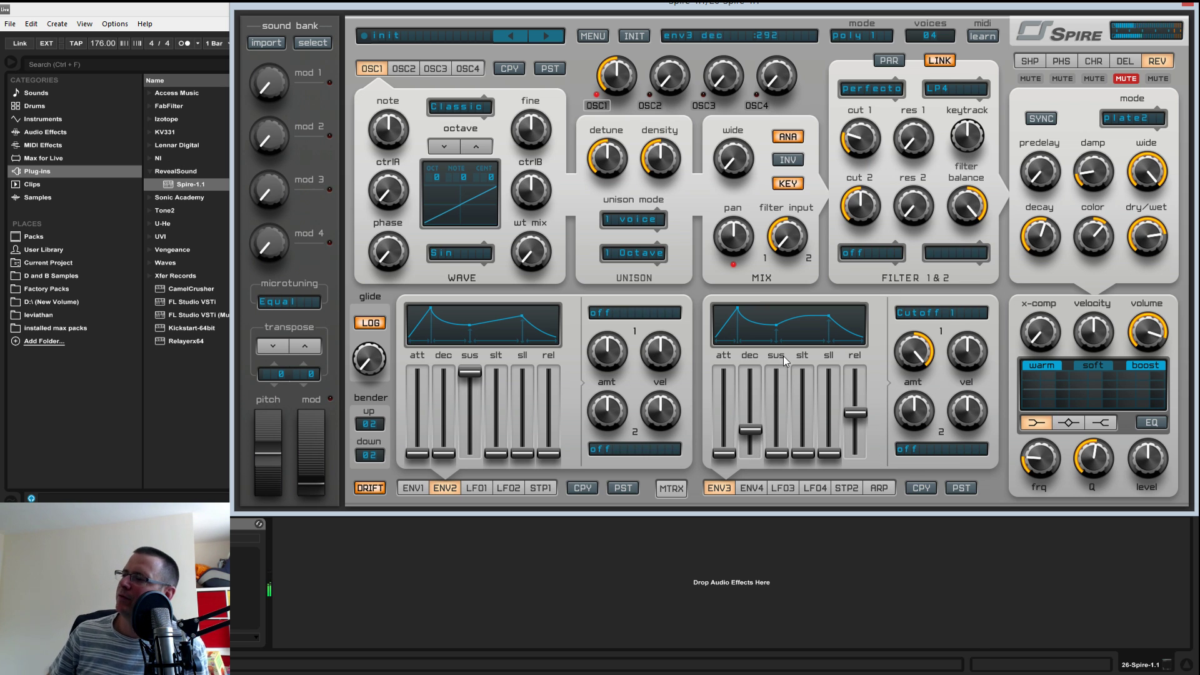
- Raise the reverb's damp and predelay, set its dry/wet to about 465, lower its color, and lengthen envelope 3's decay
left_click_drag(1101, 168, 1113, 141)
left_click_drag(1040, 172, 1044, 118)
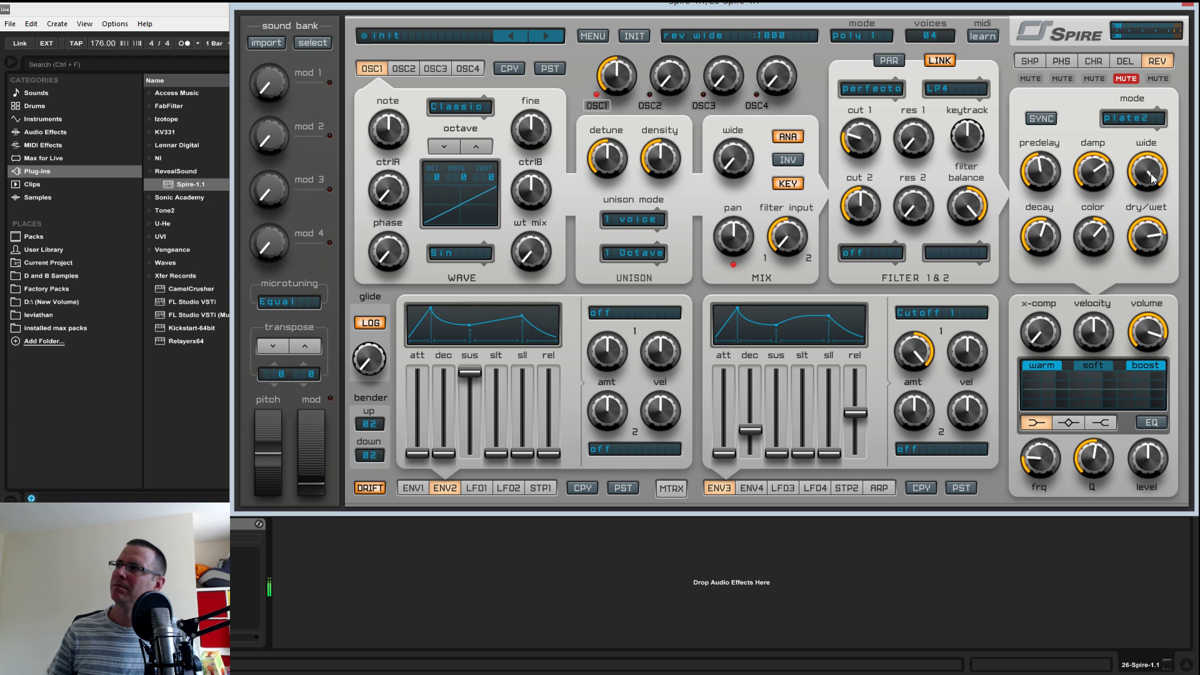
left_click_drag(1139, 248, 1145, 272)
left_click_drag(757, 418, 756, 415)
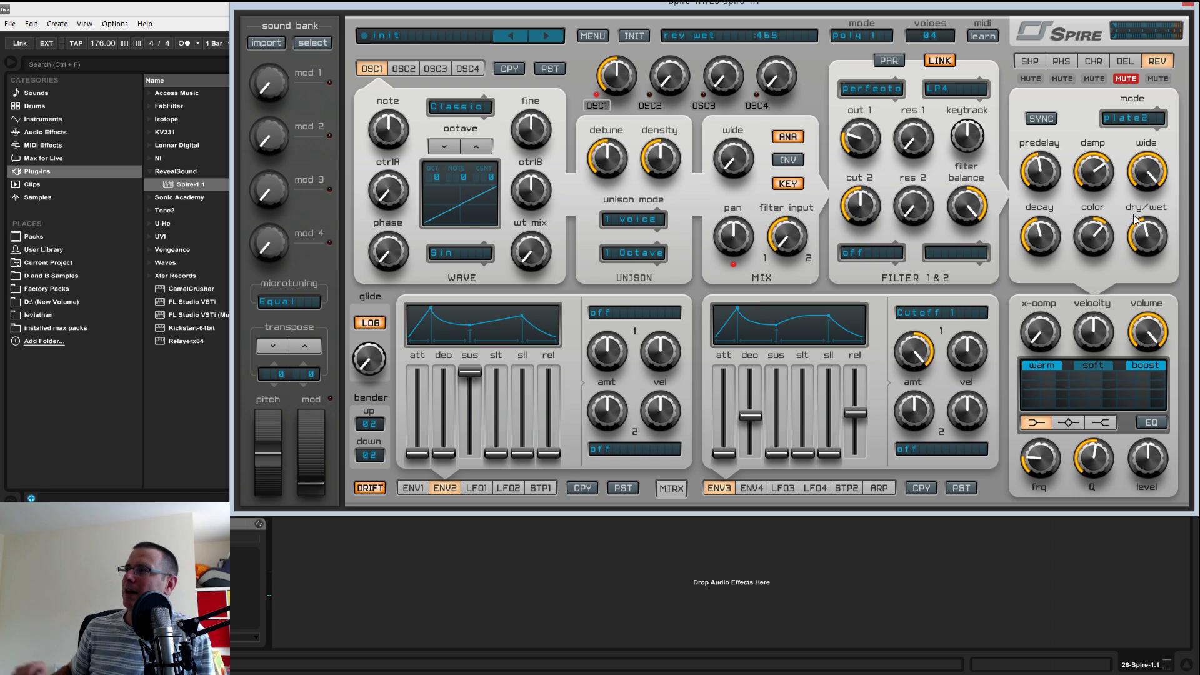
left_click_drag(1086, 236, 1090, 287)
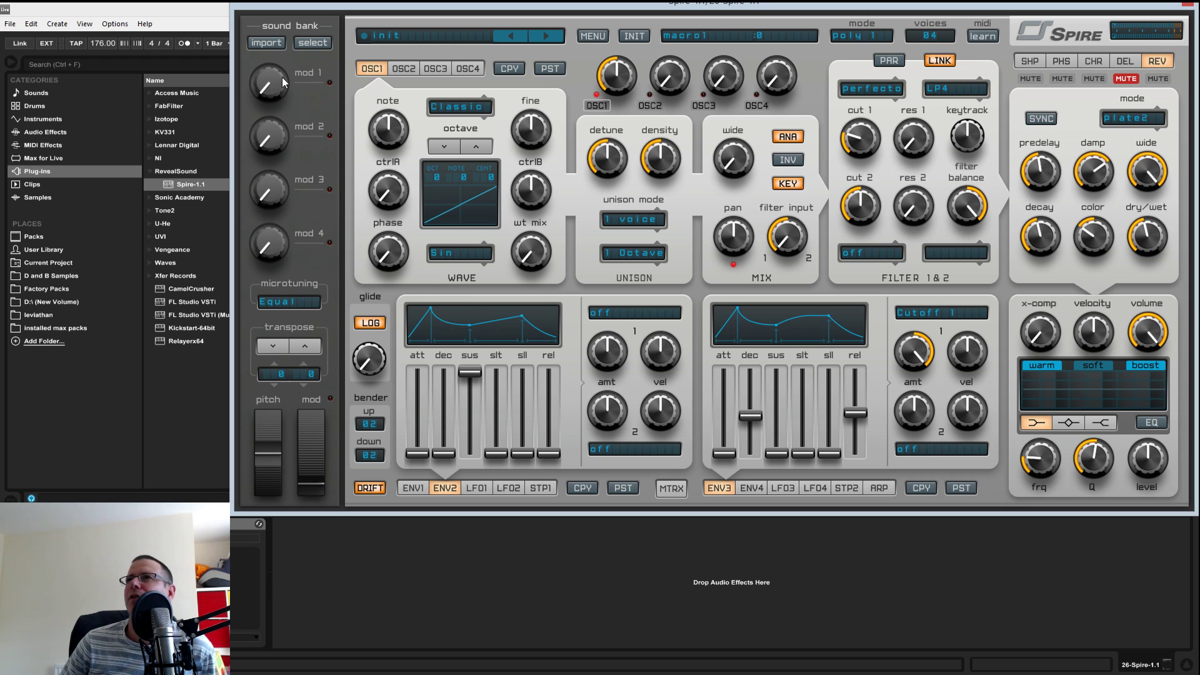
- In modulation matrix slot 1, set source 1 to Mod1 and target 1 to Rev DryWet, raising the target's amount to nearly full positive
left_click(668, 489)
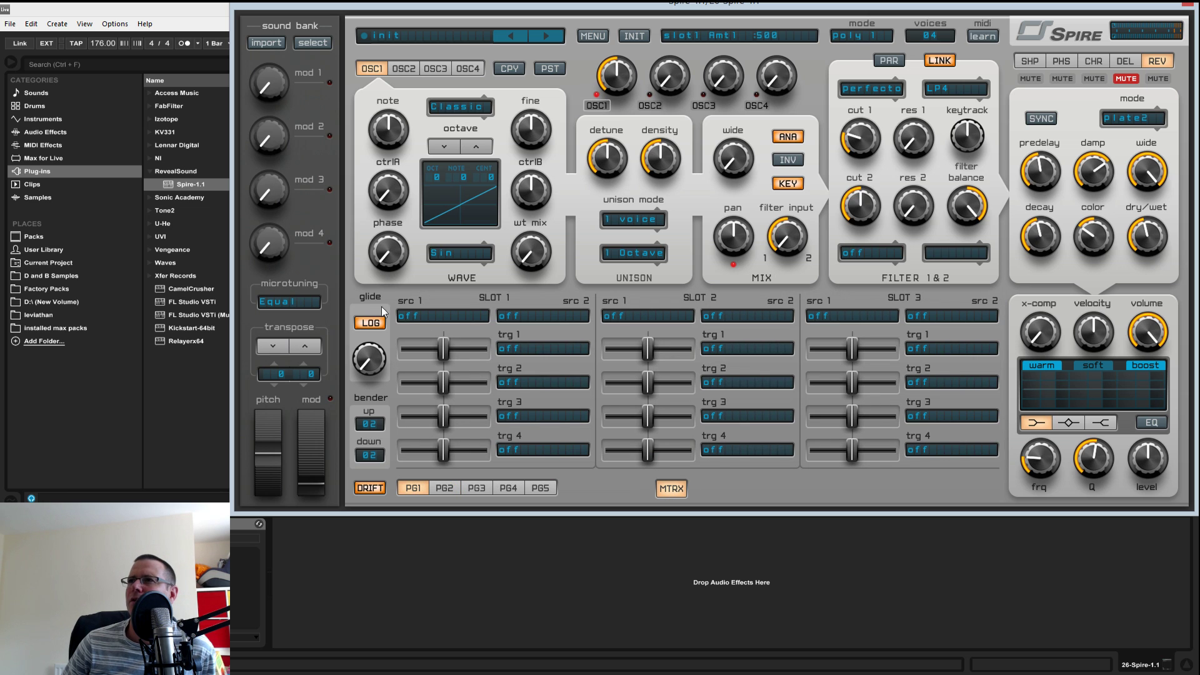
left_click(434, 317)
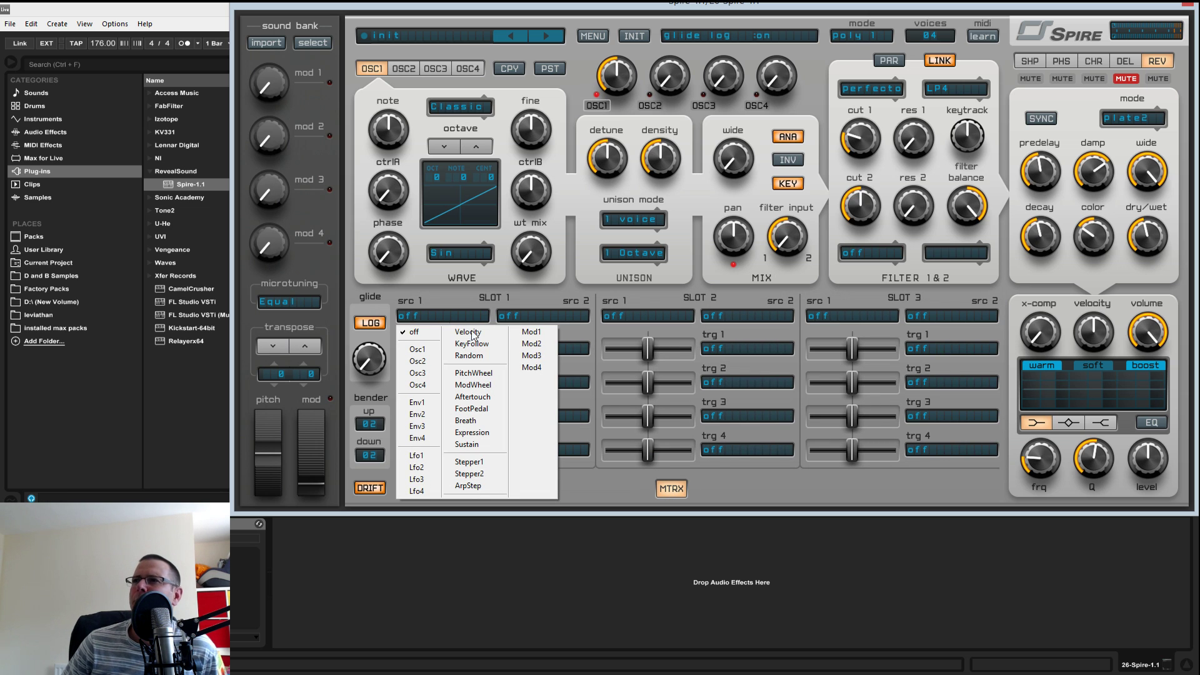
left_click(537, 334)
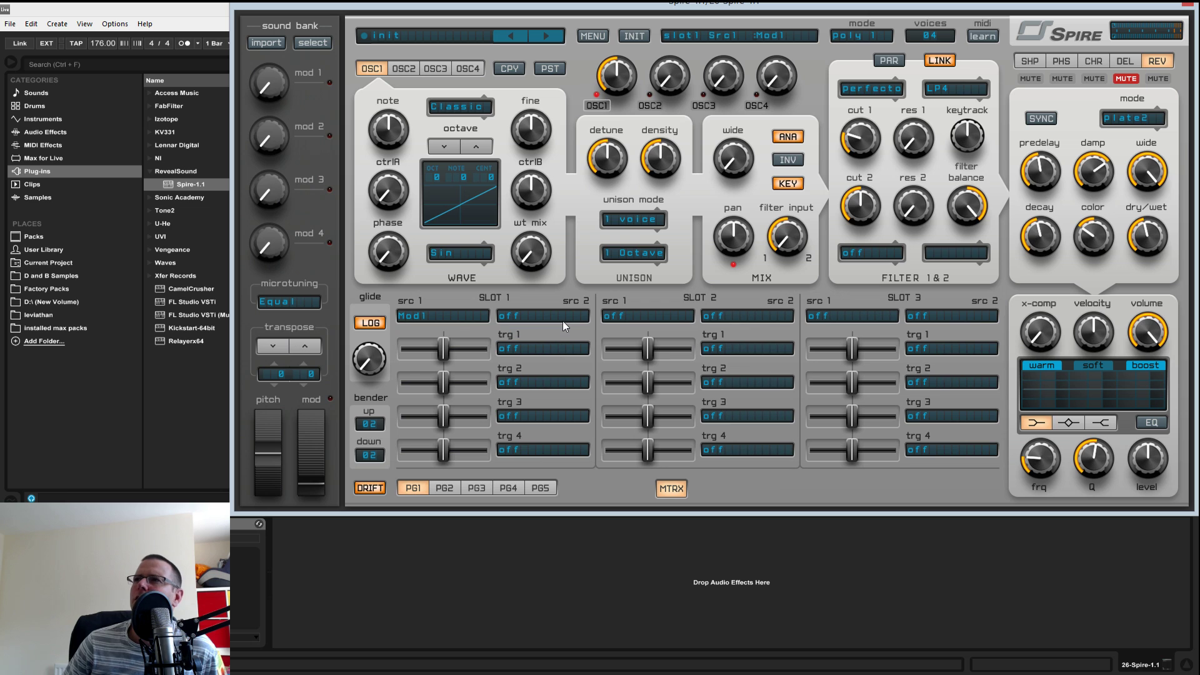
left_click(528, 347)
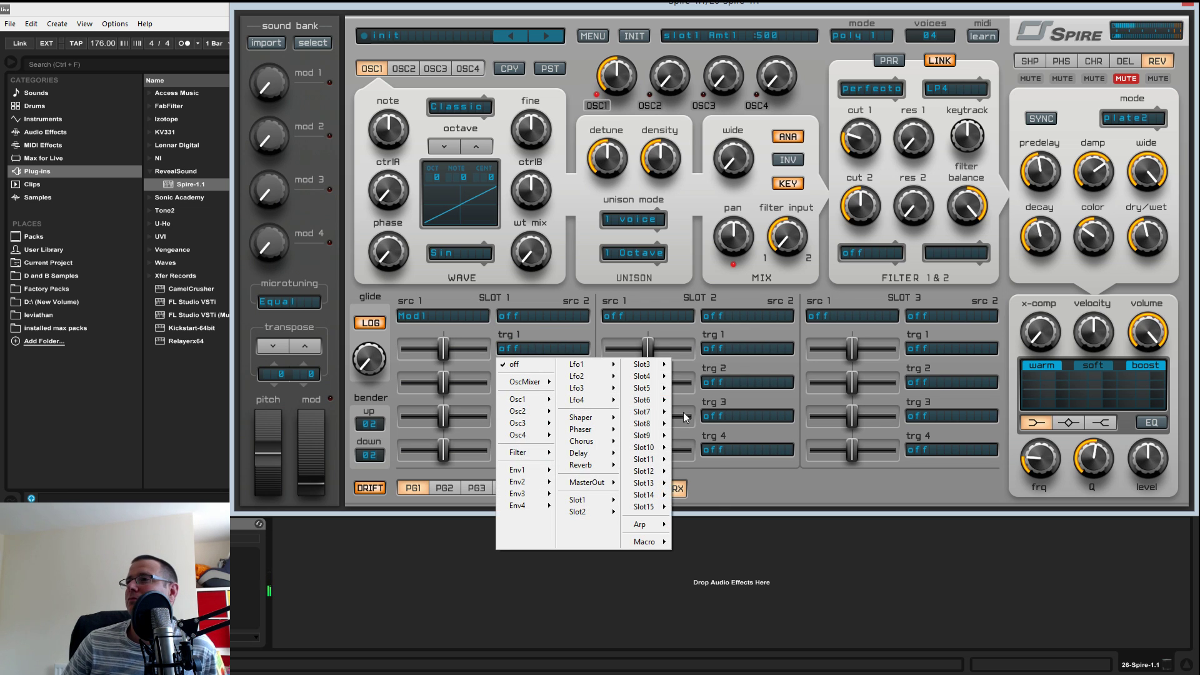
mouse_move(588, 465)
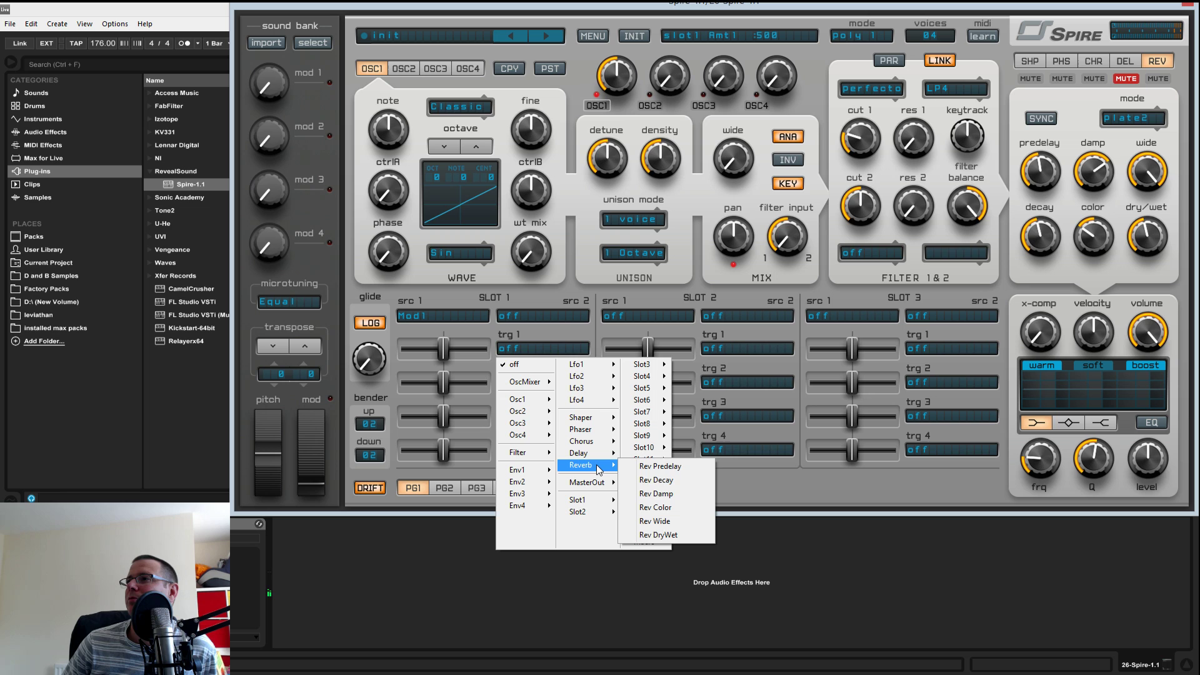
left_click(660, 535)
left_click_drag(443, 349, 485, 348)
- Sweep the mod 1 knob up and down to audition its control over the reverb's dry/wet
left_click_drag(264, 77, 270, 7)
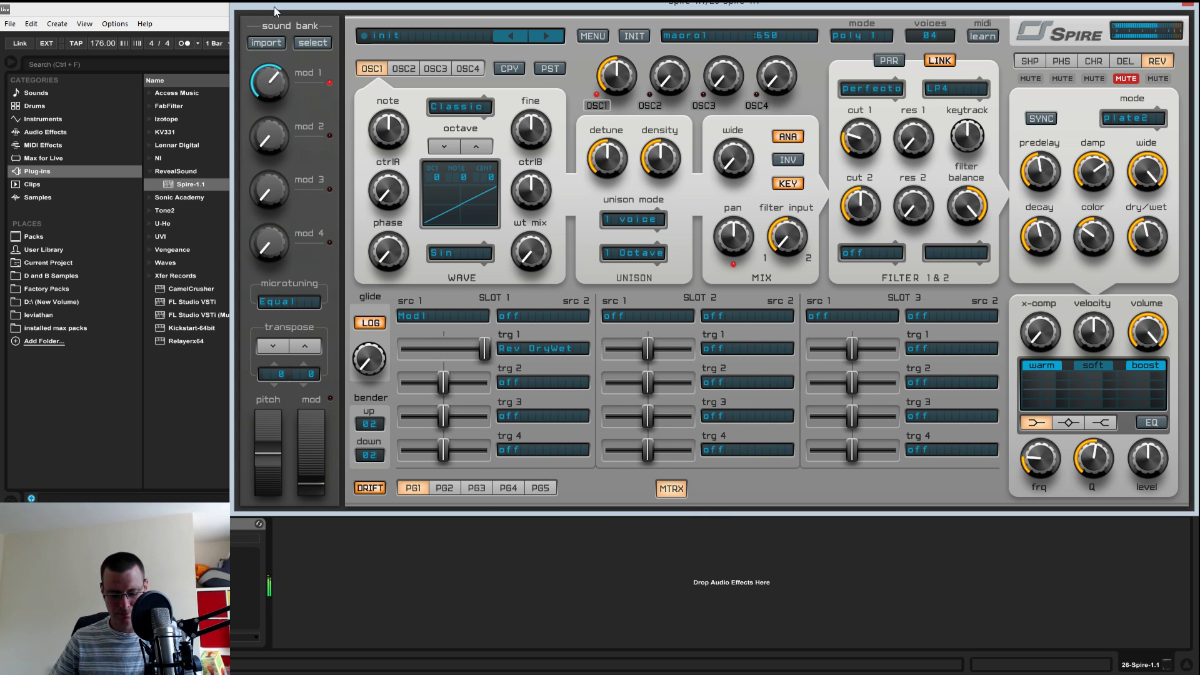
left_click_drag(274, 77, 275, 98)
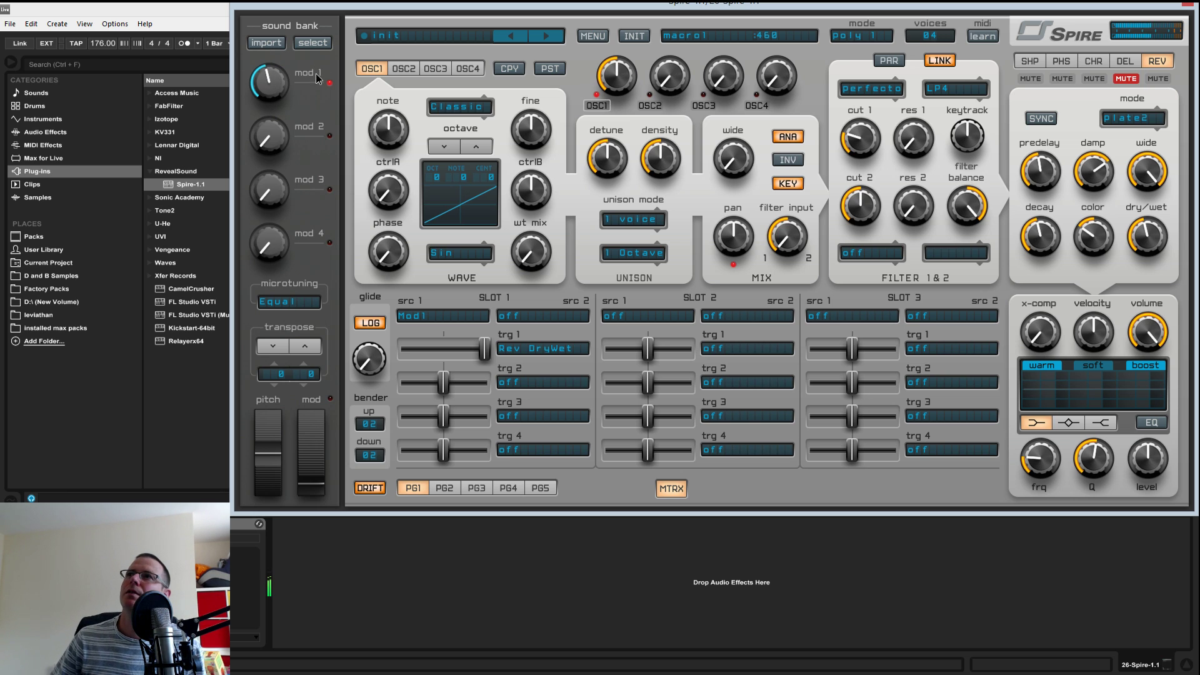
left_click_drag(270, 75, 271, 119)
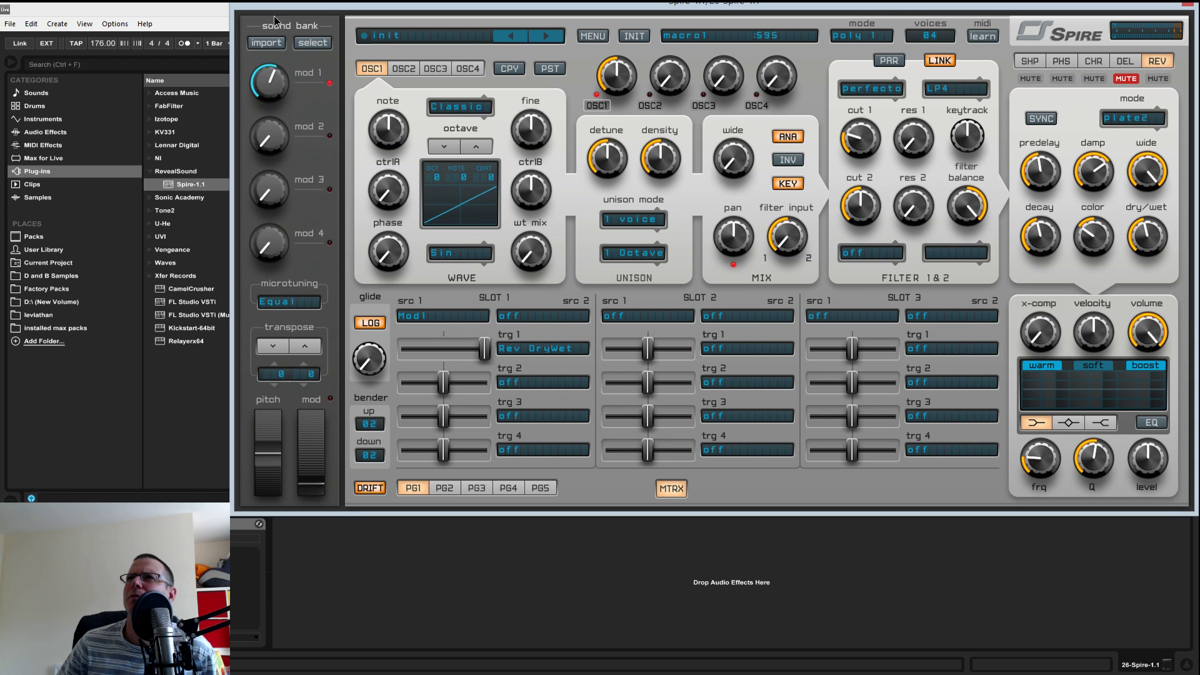
left_click_drag(277, 67, 279, 79)
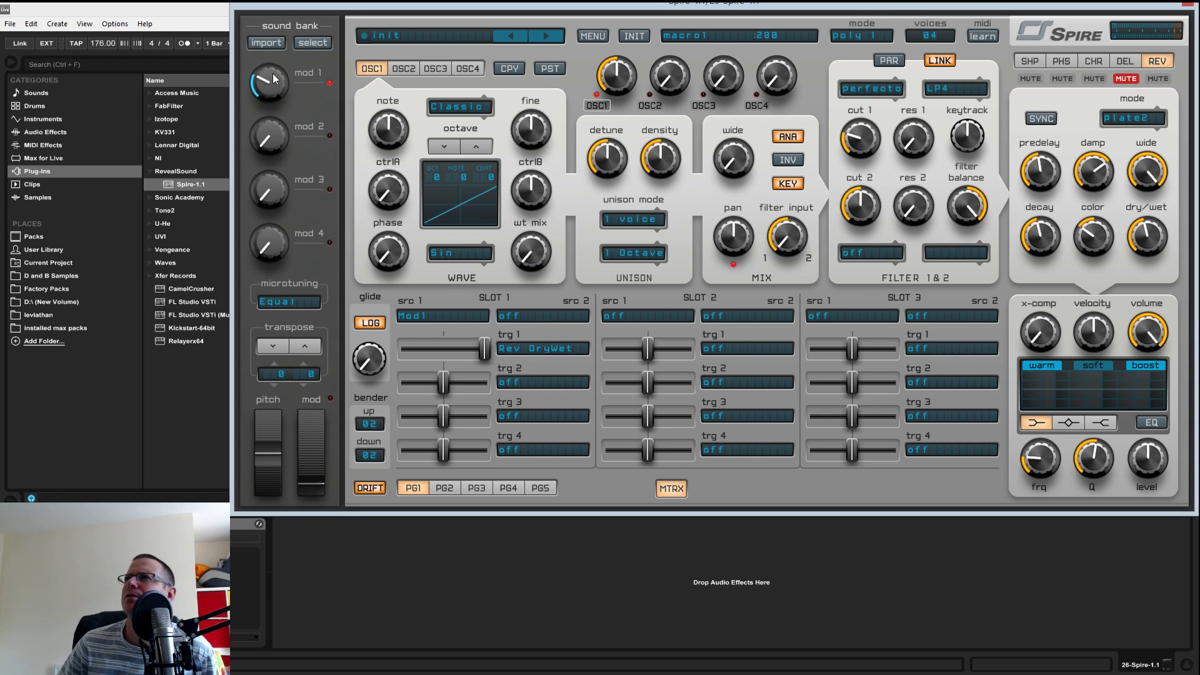
- Enable MIDI learn, choose the mod 1 knob as the parameter to map, and shift the plugin window slightly
left_click(982, 35)
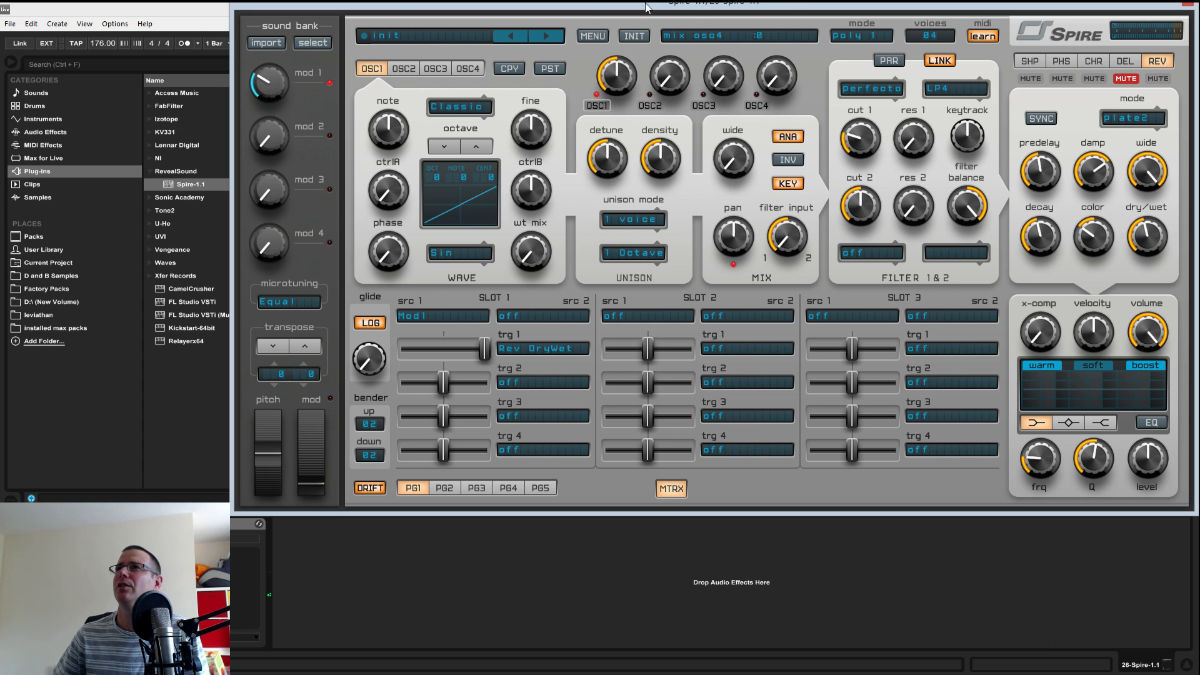
left_click(263, 88)
left_click_drag(262, 86, 268, 49)
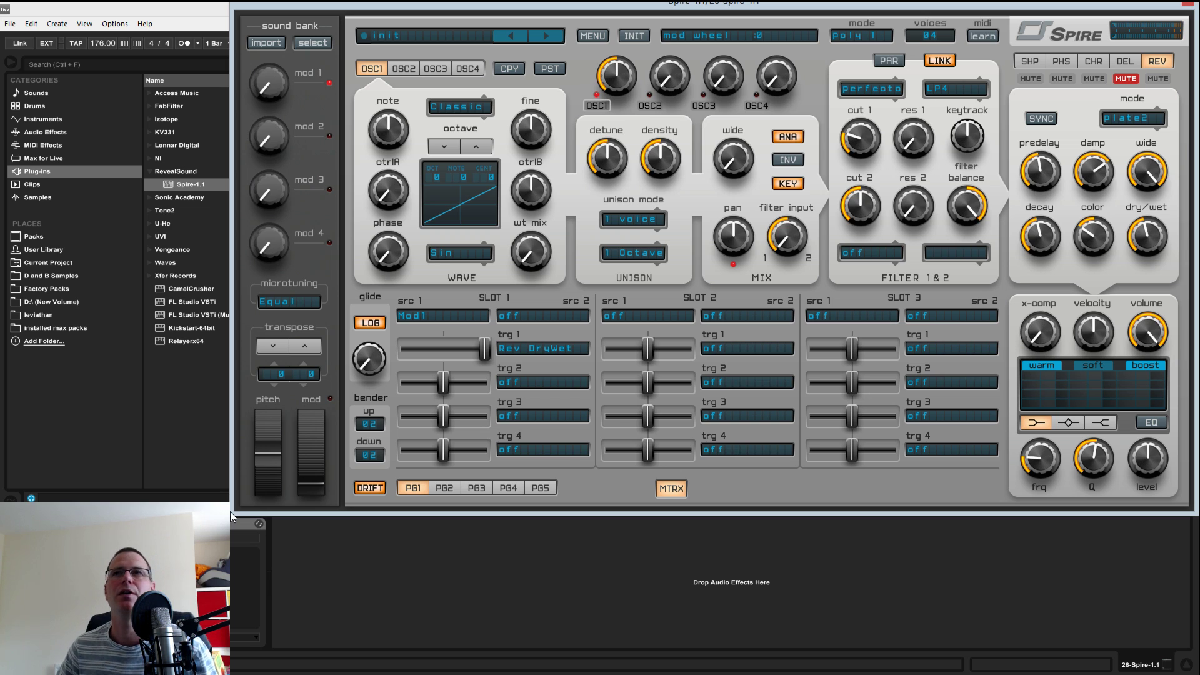
left_click_drag(814, 8, 820, 9)
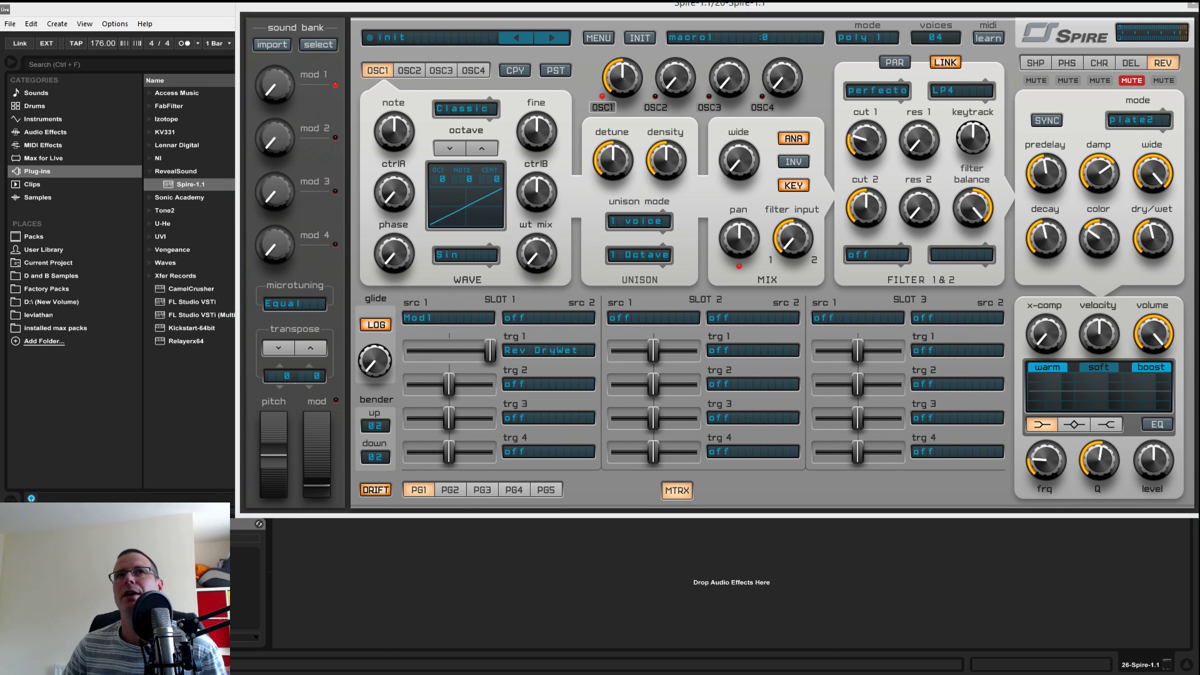